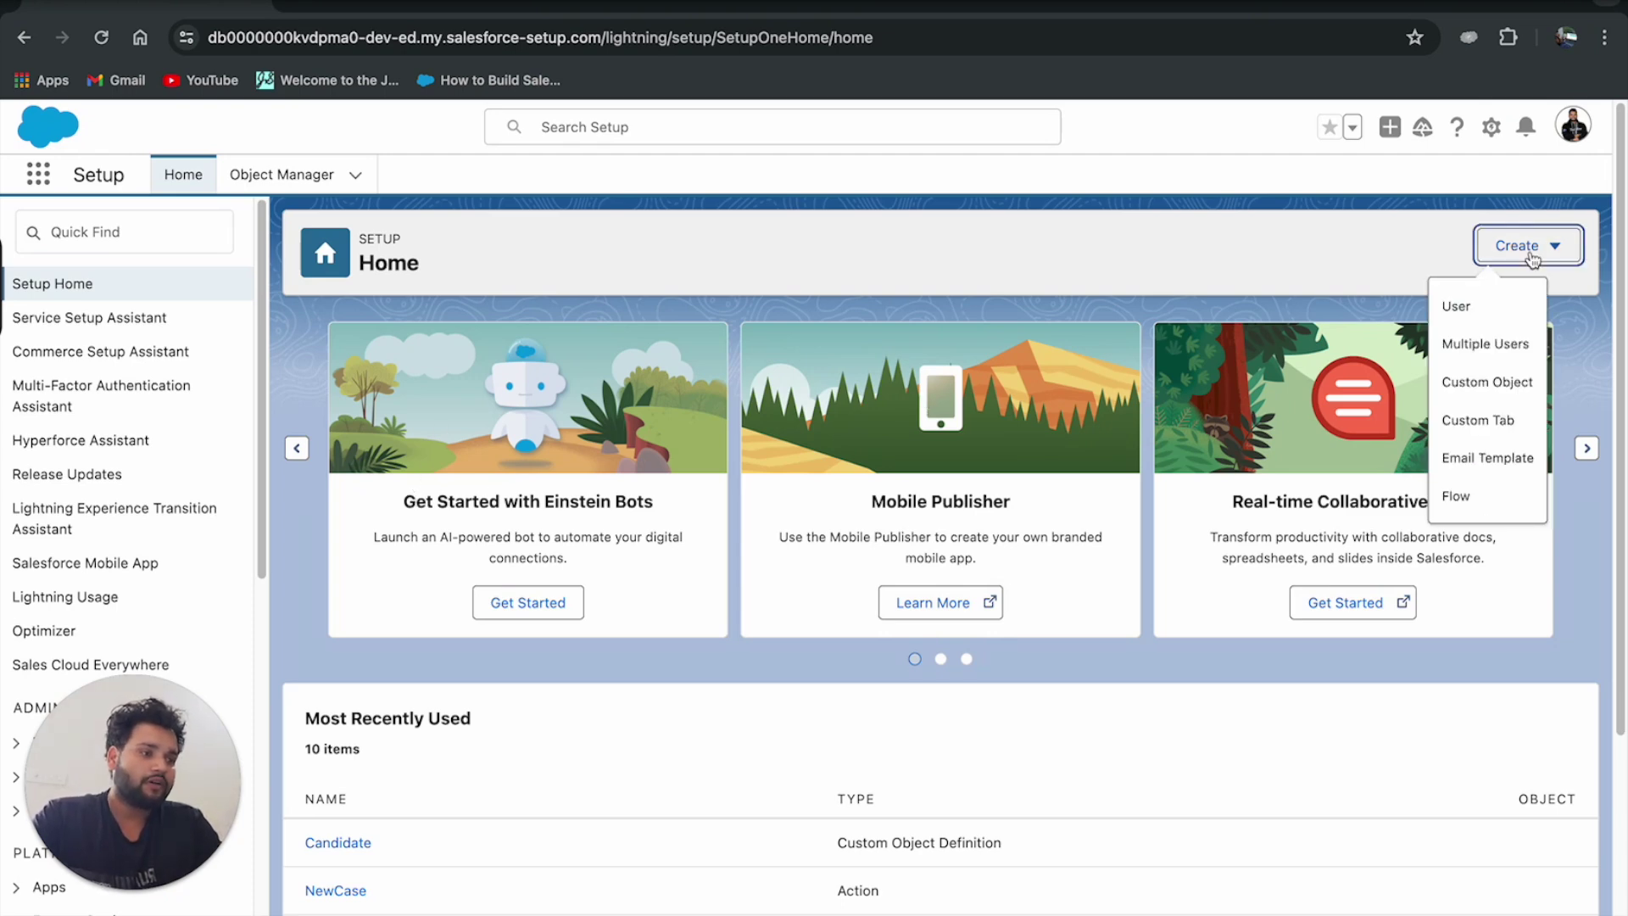
# Start a new flow from the Create menu on Setup Home.
pyautogui.click(1470, 494)
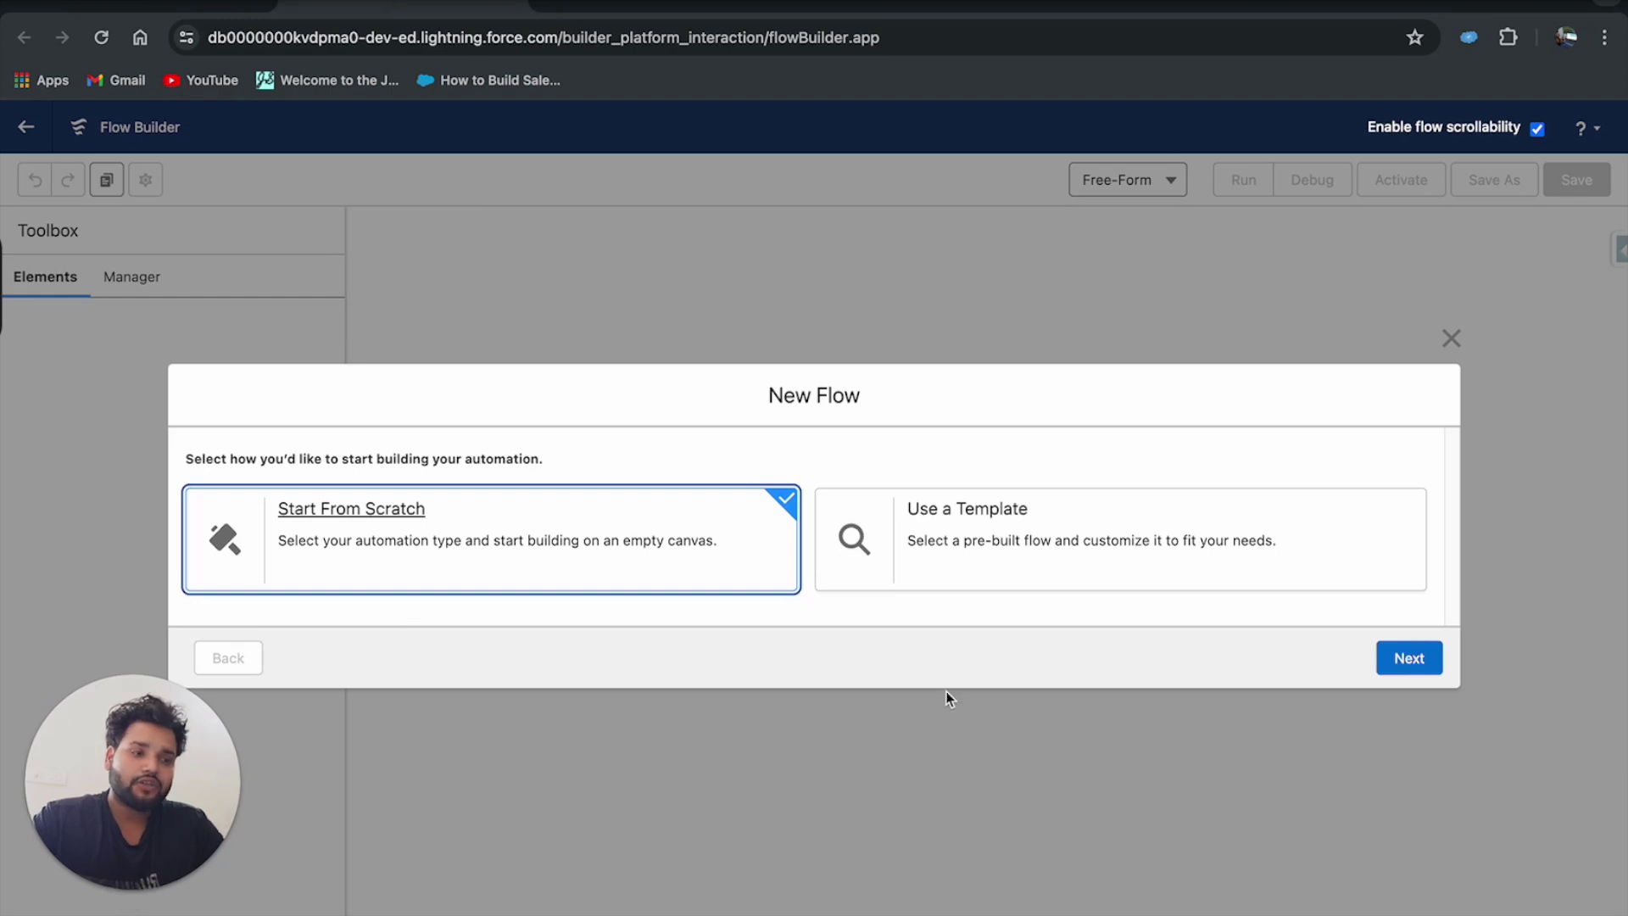
# Continue with Start From Scratch and create the flow as a Screen Flow.
pyautogui.click(1428, 667)
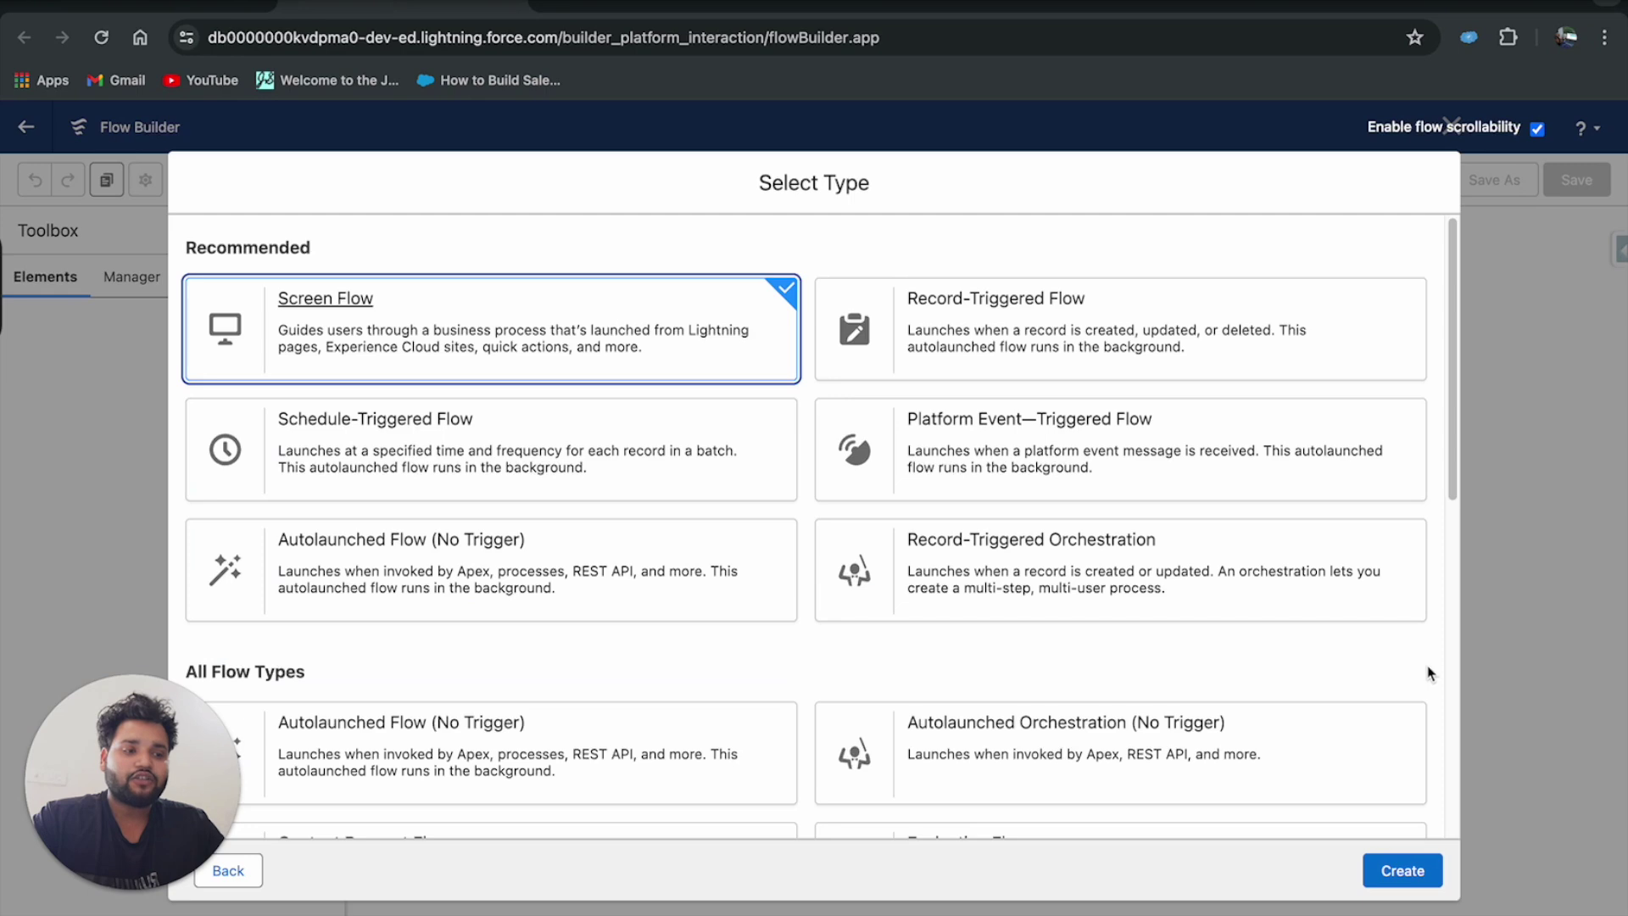
pyautogui.scroll(-6, 1203, 600)
pyautogui.scroll(6, 1203, 599)
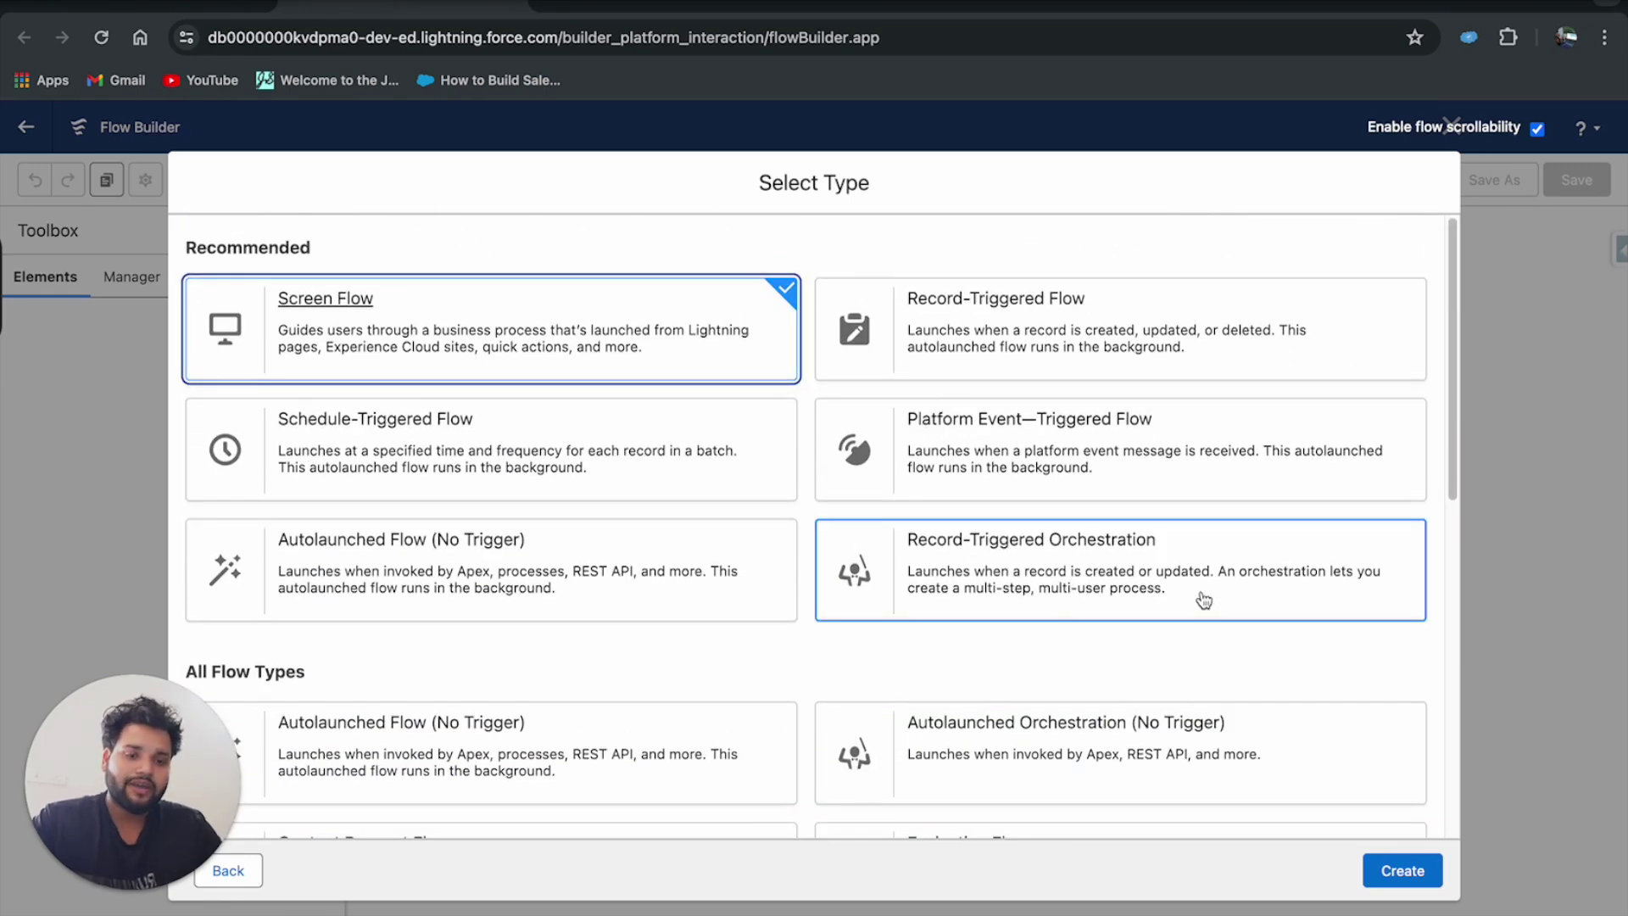
pyautogui.click(1403, 870)
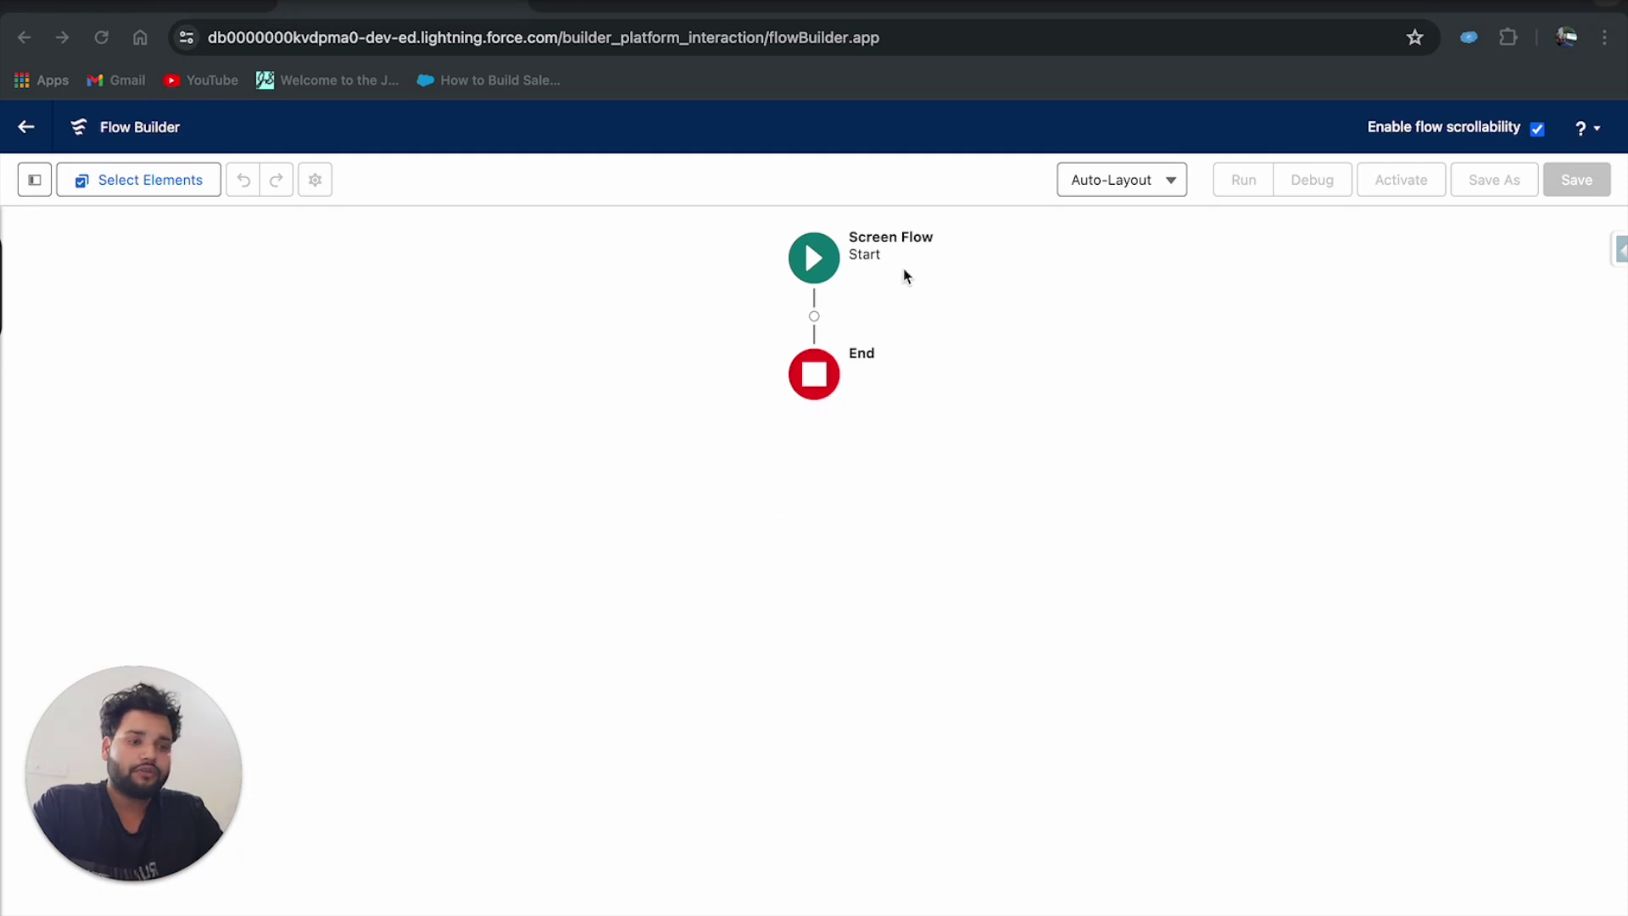
# Insert a Screen element between Start and End labelled 'Repeat Contact Screen'.
pyautogui.click(814, 316)
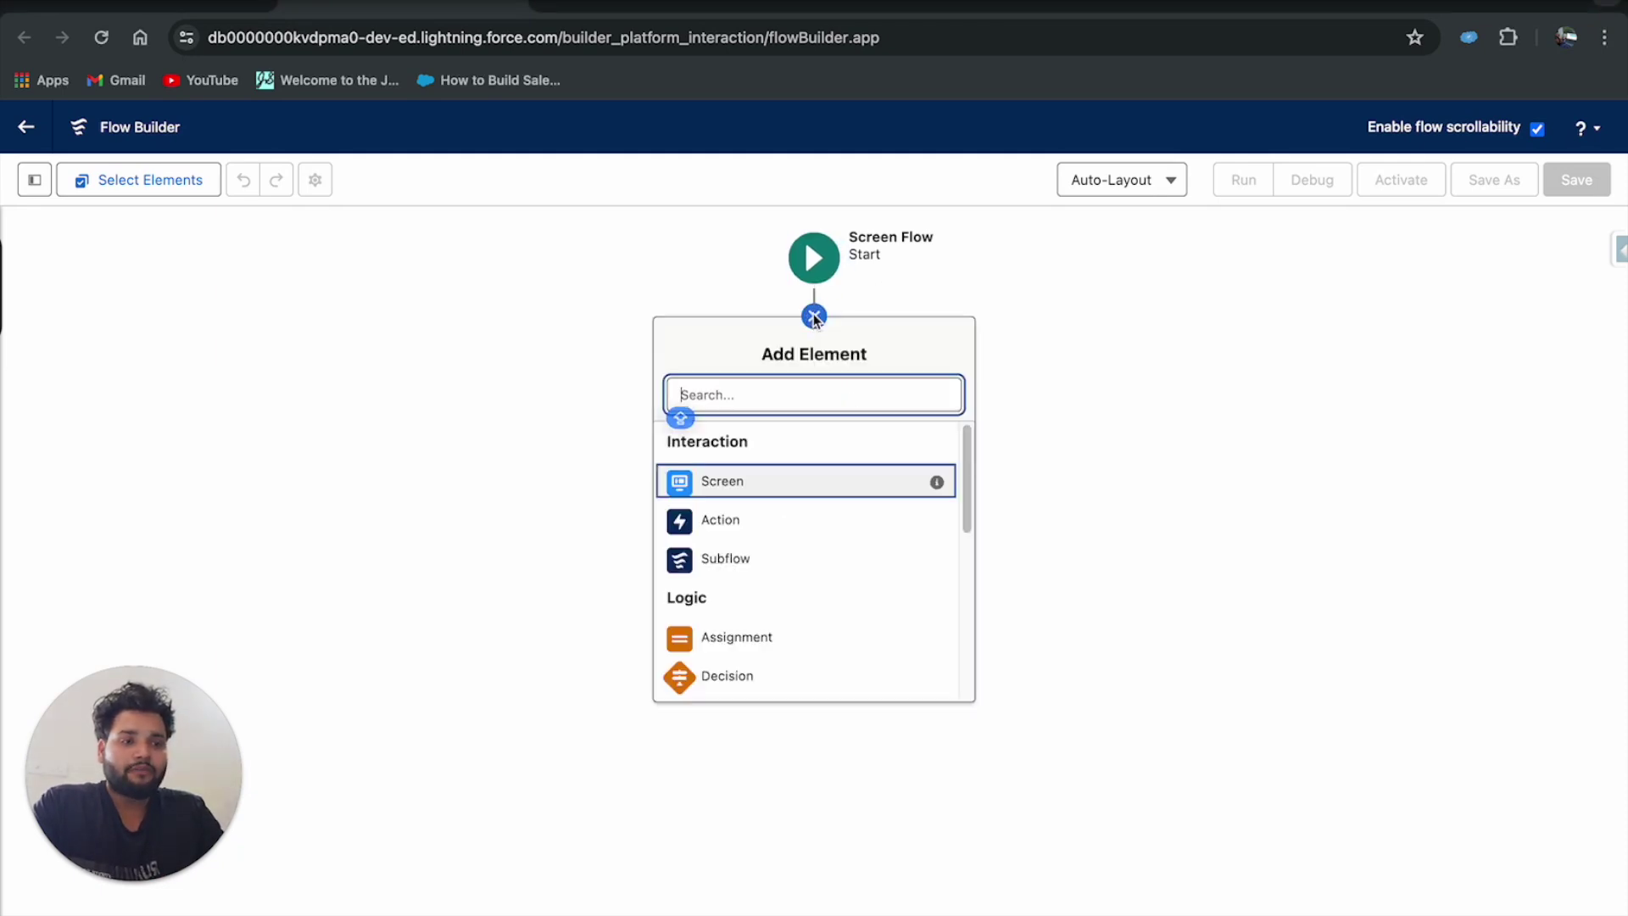
pyautogui.click(716, 481)
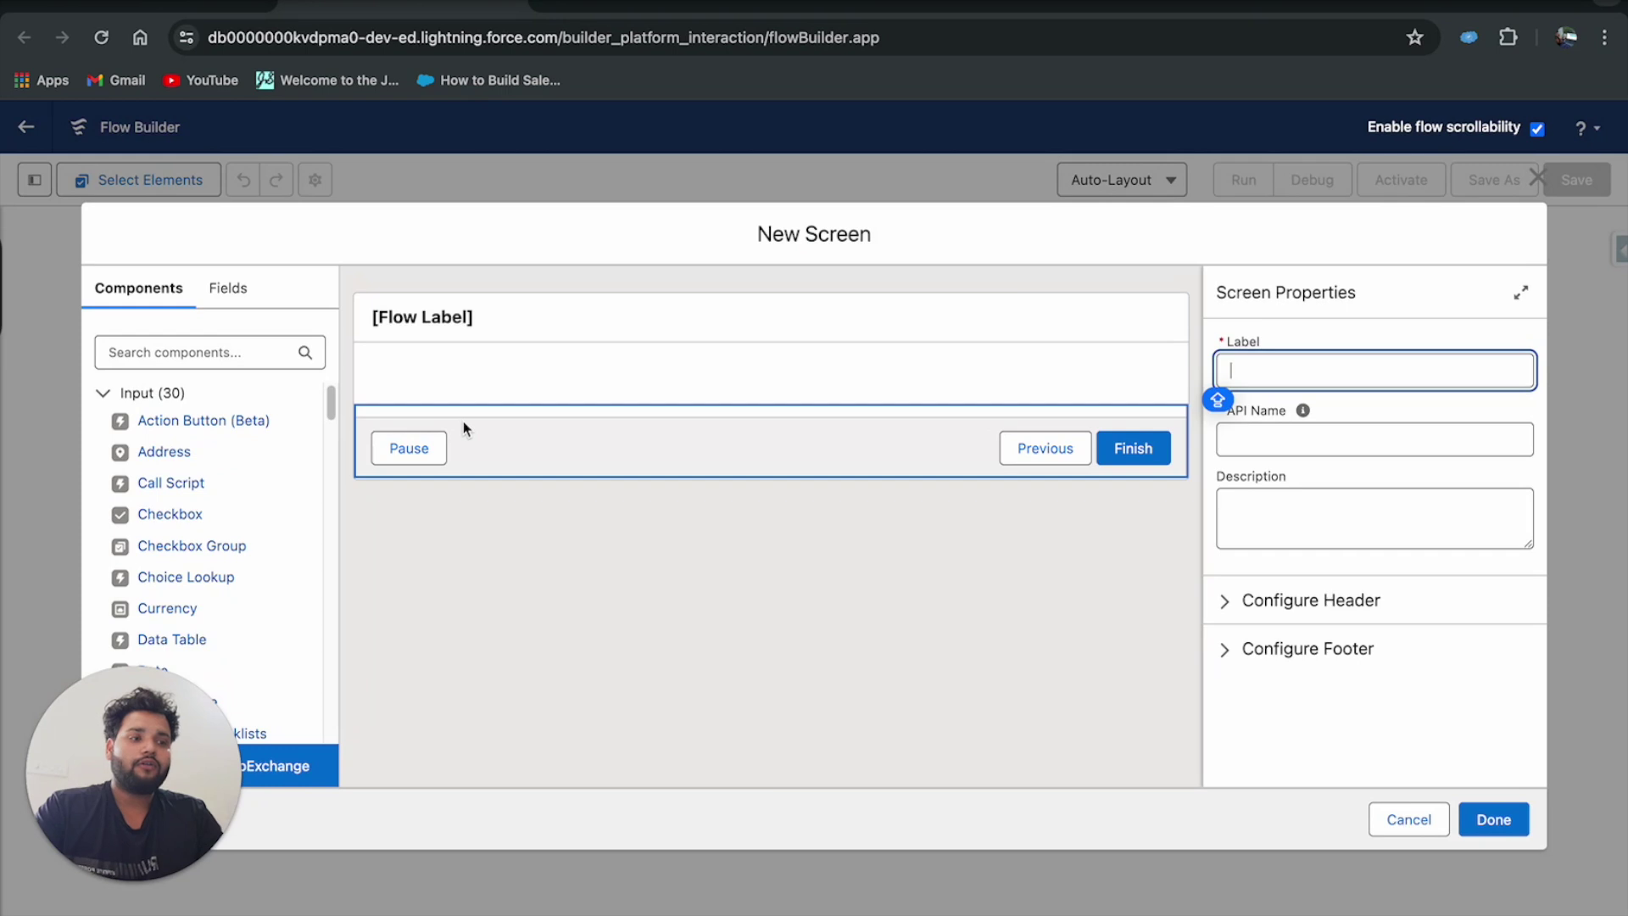
pyautogui.write('Repeat Contac')
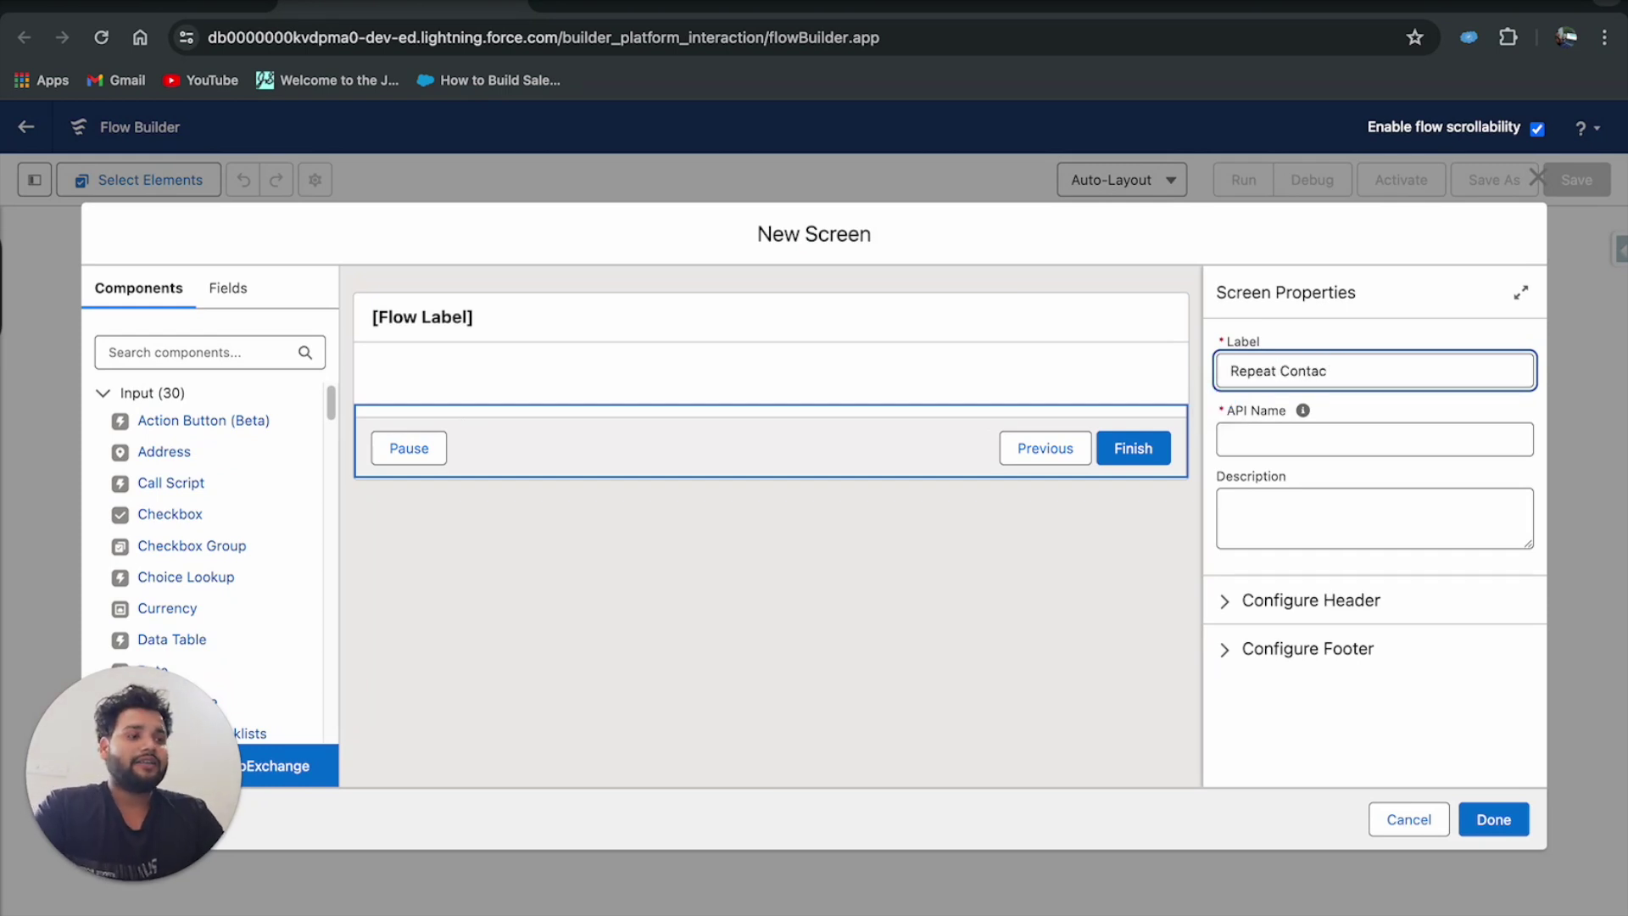
pyautogui.write('t Screen')
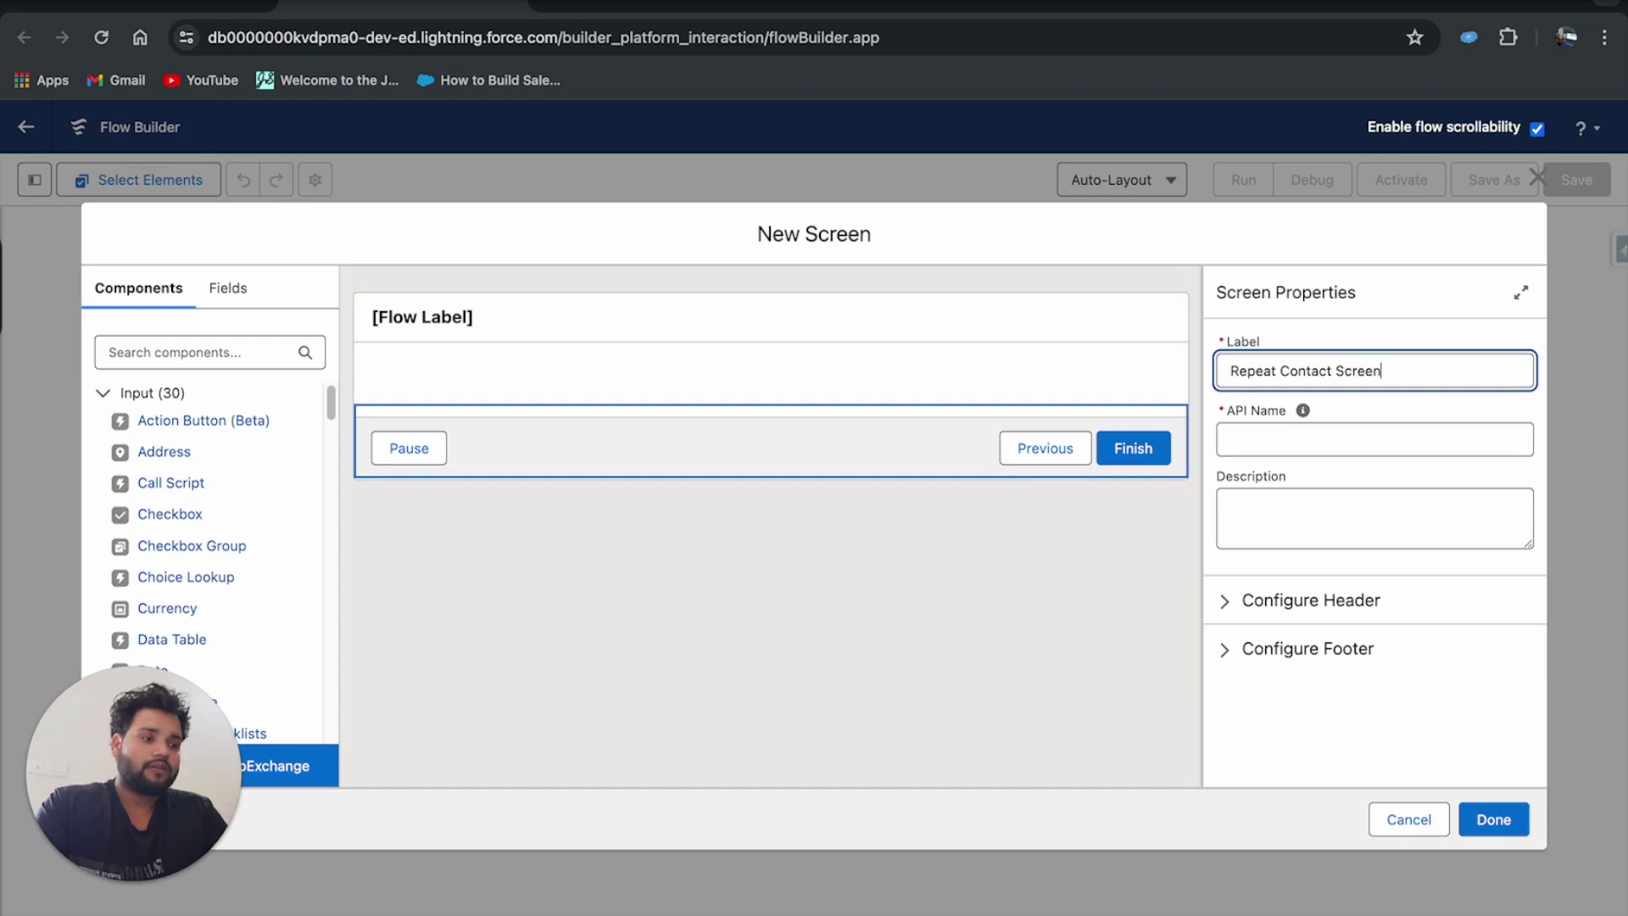
pyautogui.click(1249, 438)
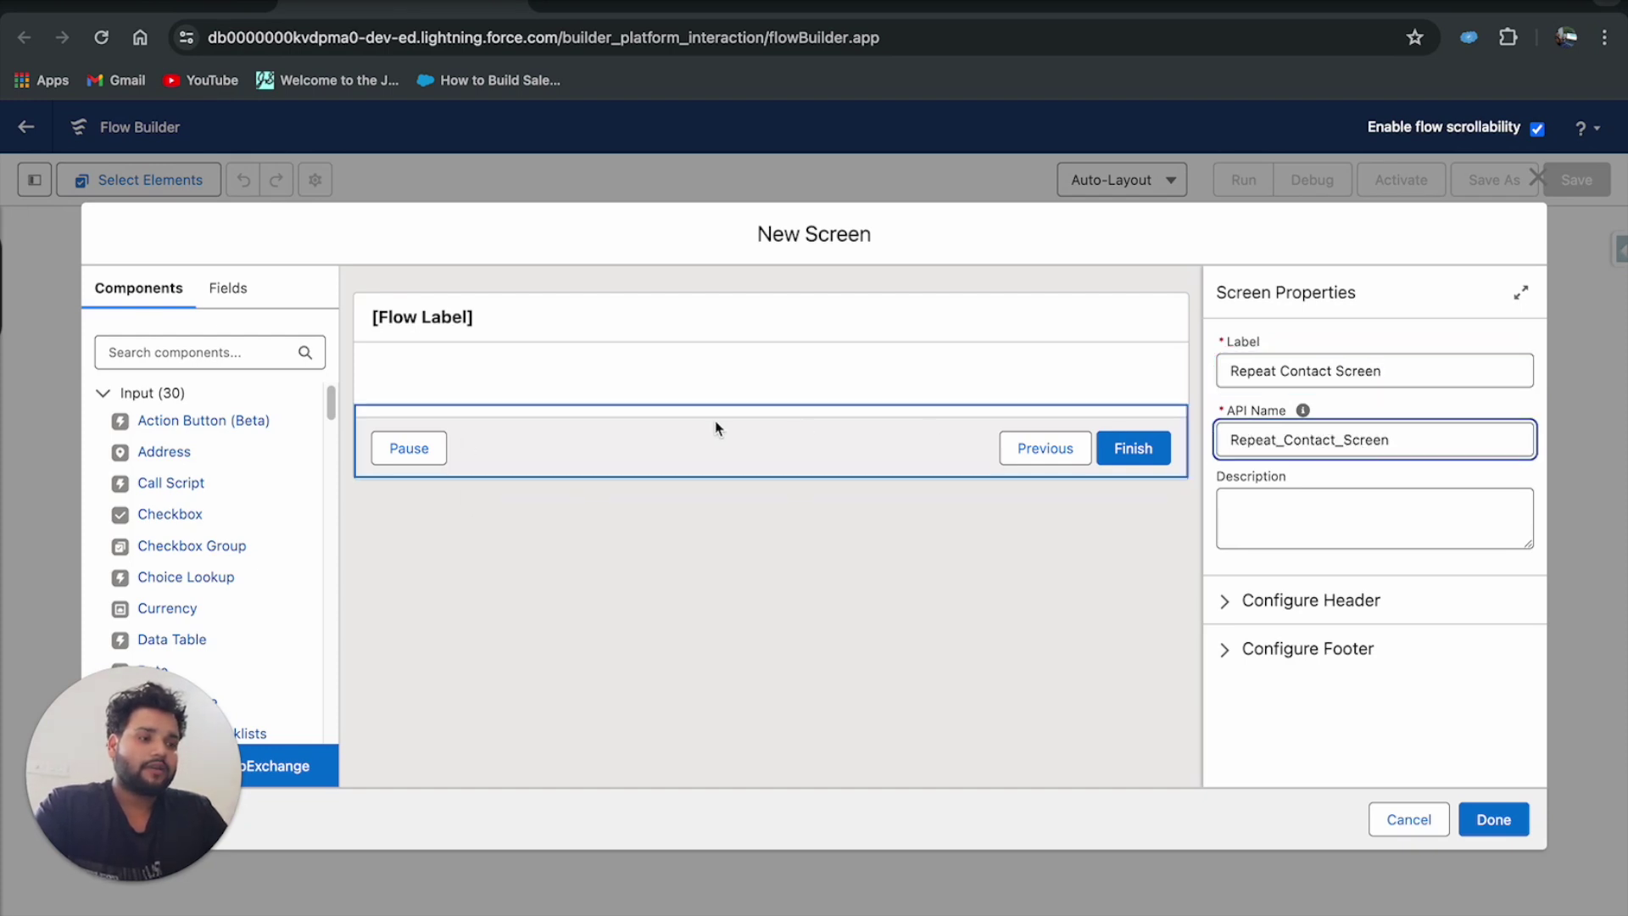
pyautogui.click(202, 355)
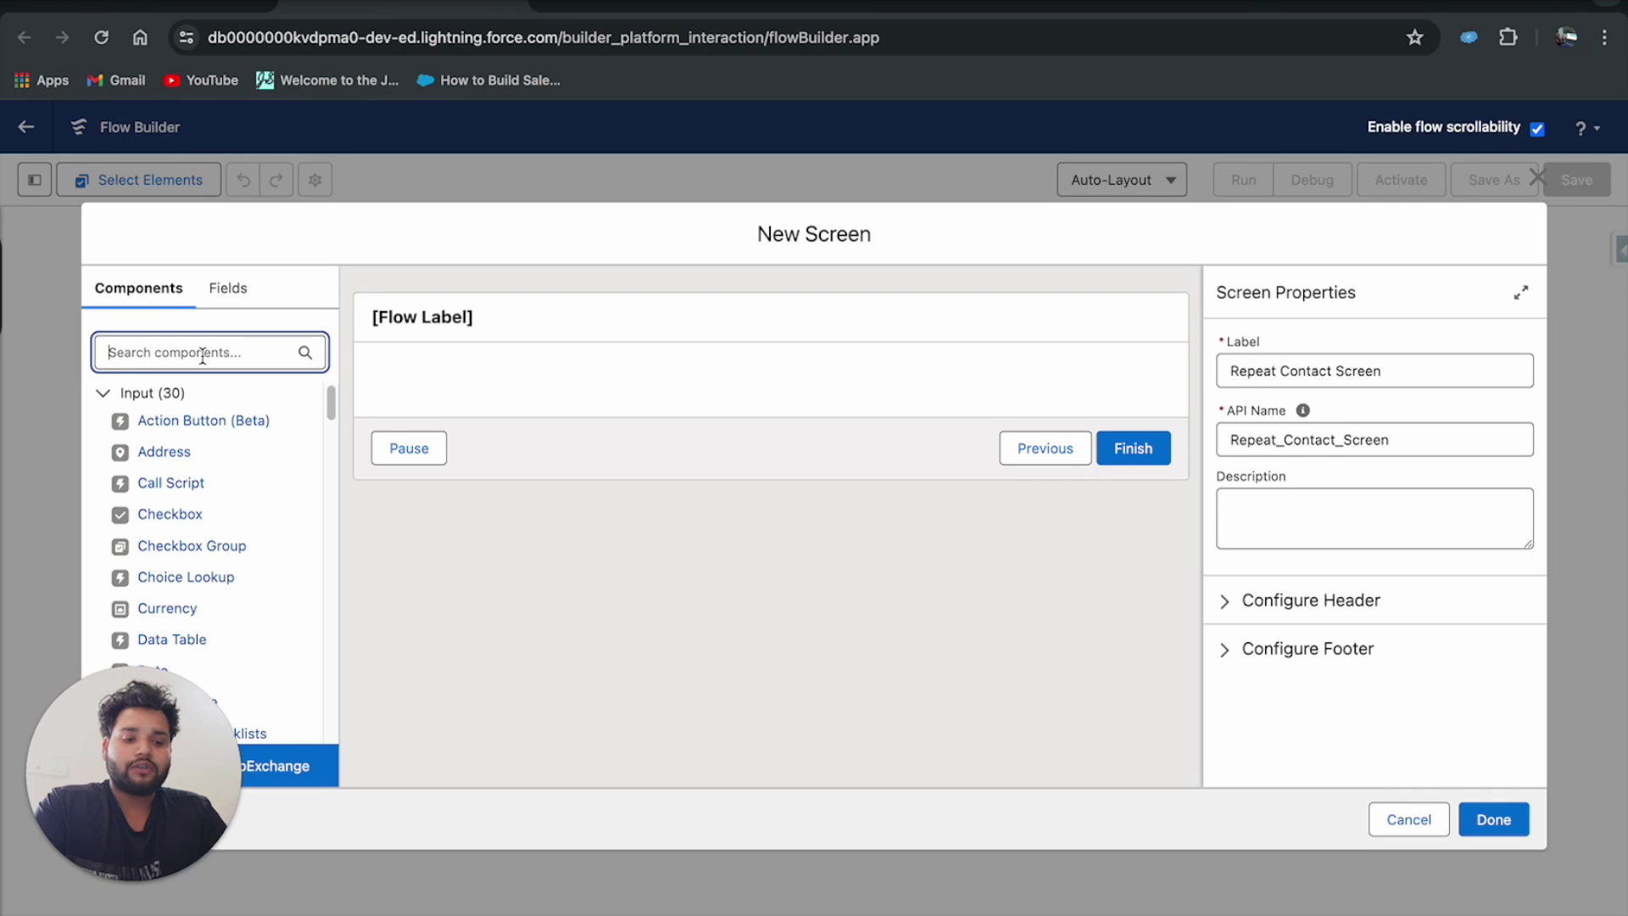
# Search components for 'repe' and drag a Repeater onto the screen canvas.
pyautogui.write('repe')
pyautogui.moveTo(167, 421); pyautogui.dragTo(440, 381)
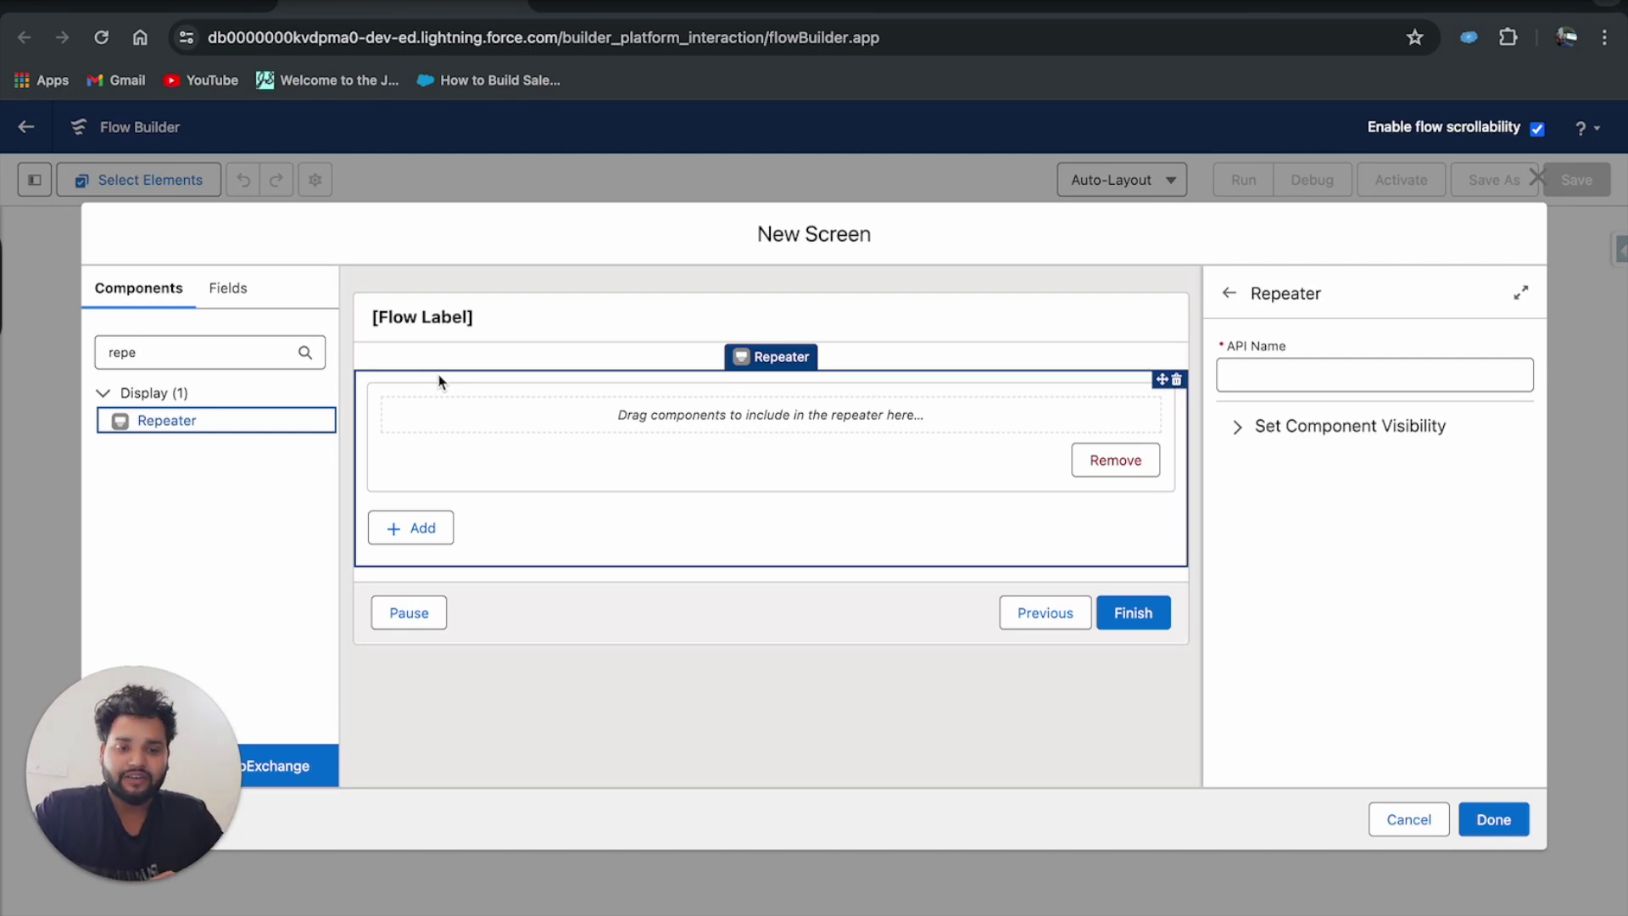
pyautogui.click(226, 288)
# Create a new record variable named Contact with the Contact object as its type.
pyautogui.click(172, 449)
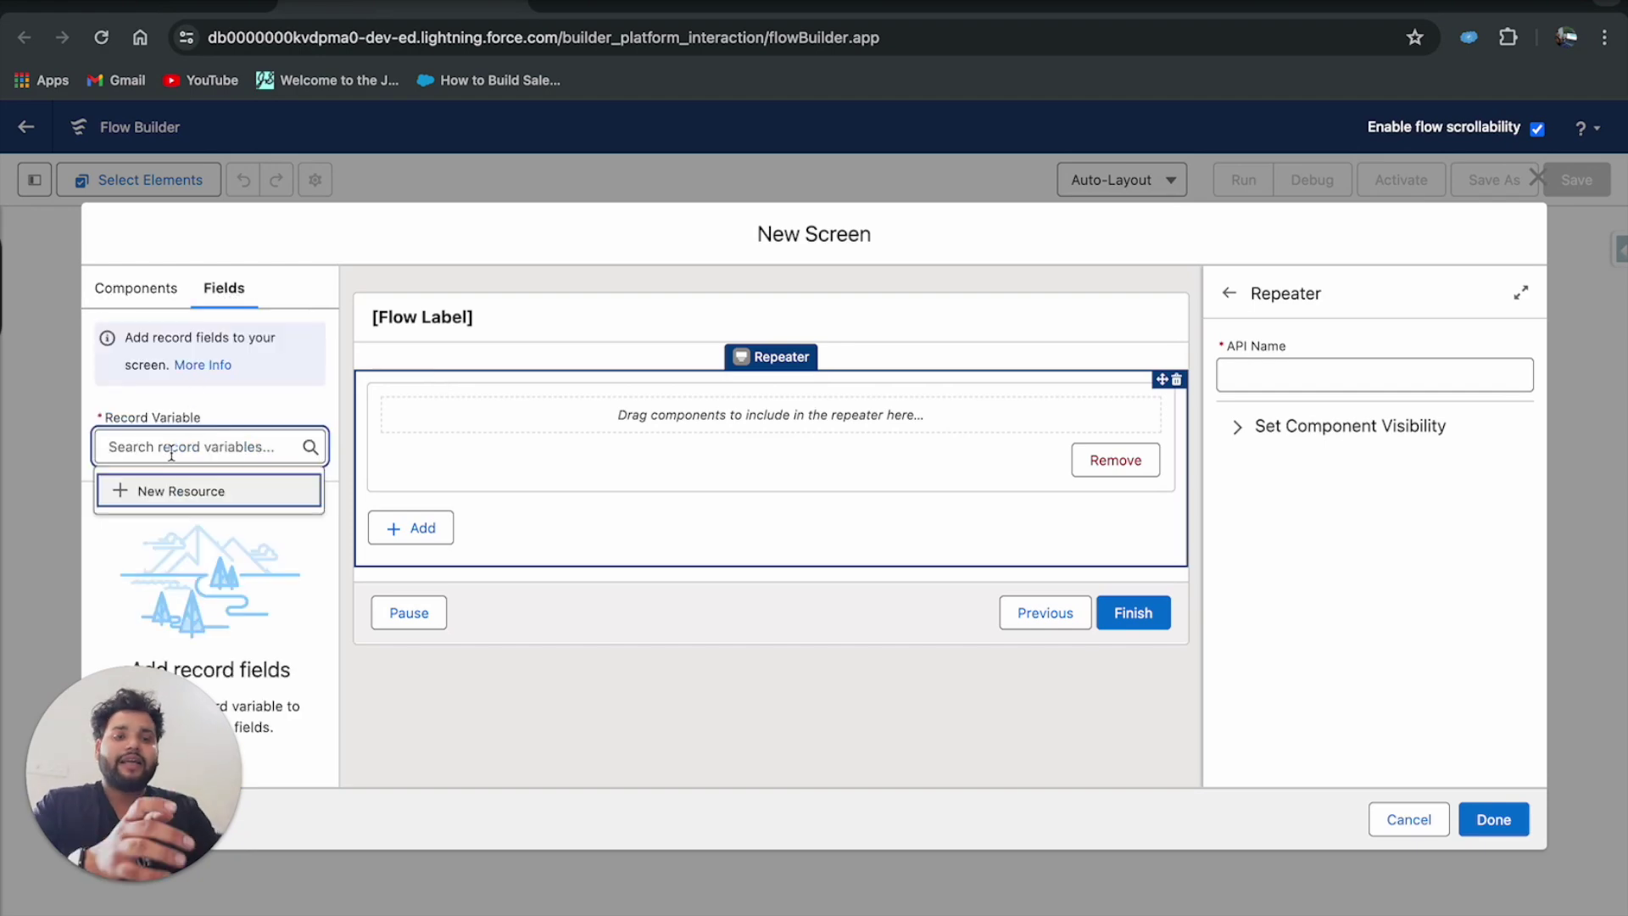
pyautogui.click(165, 491)
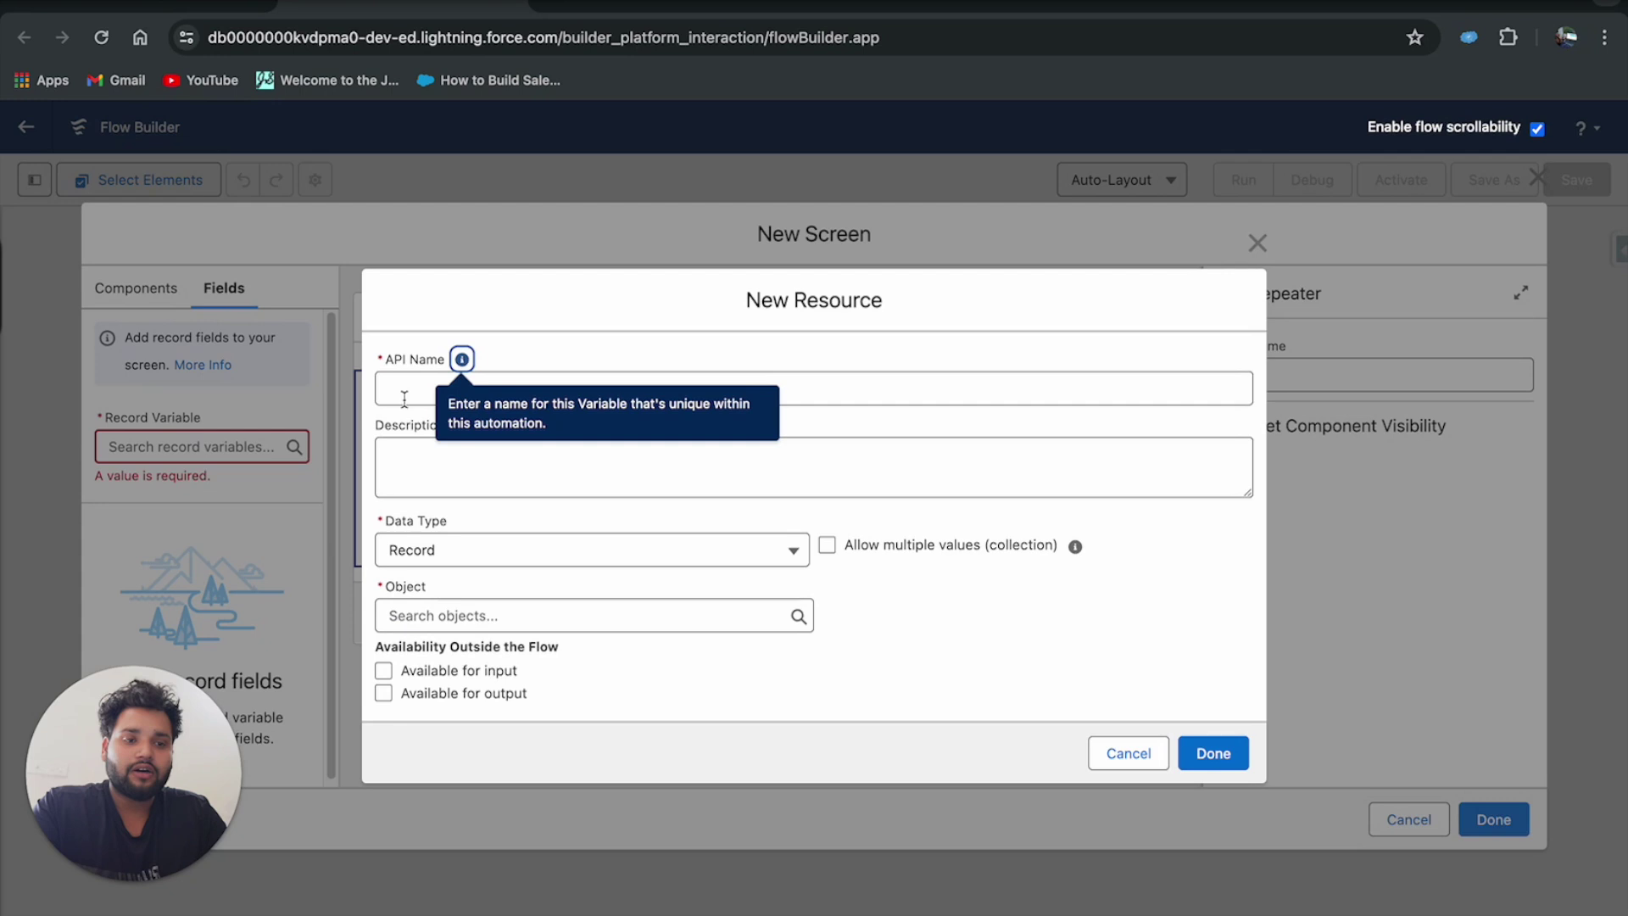
pyautogui.click(404, 398)
pyautogui.write('Contact')
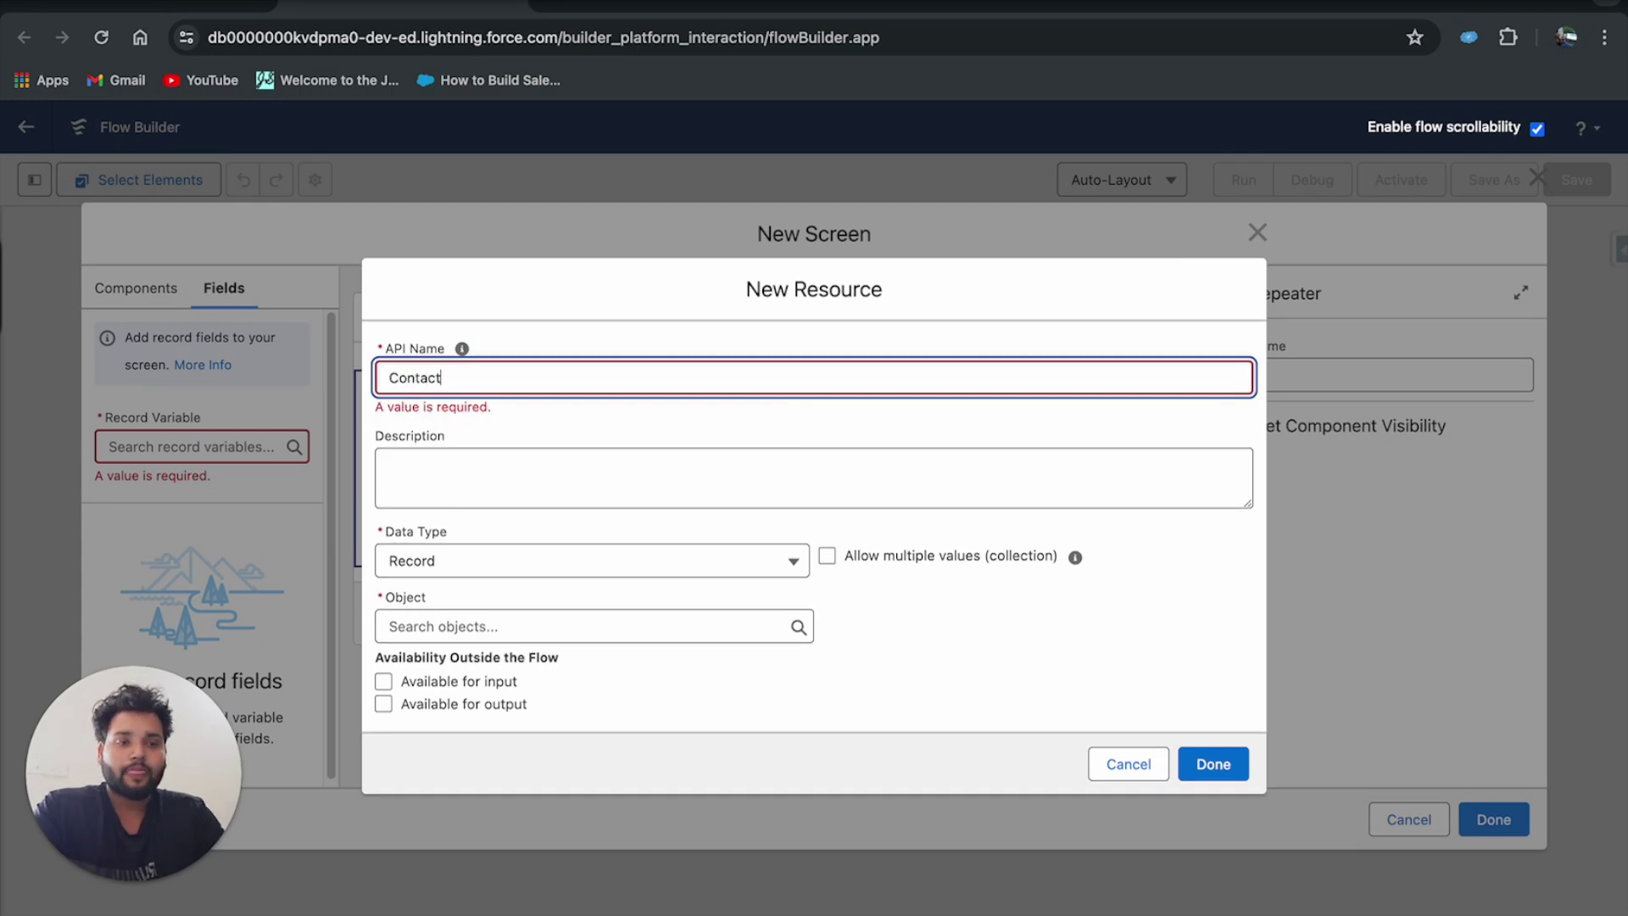
pyautogui.click(427, 625)
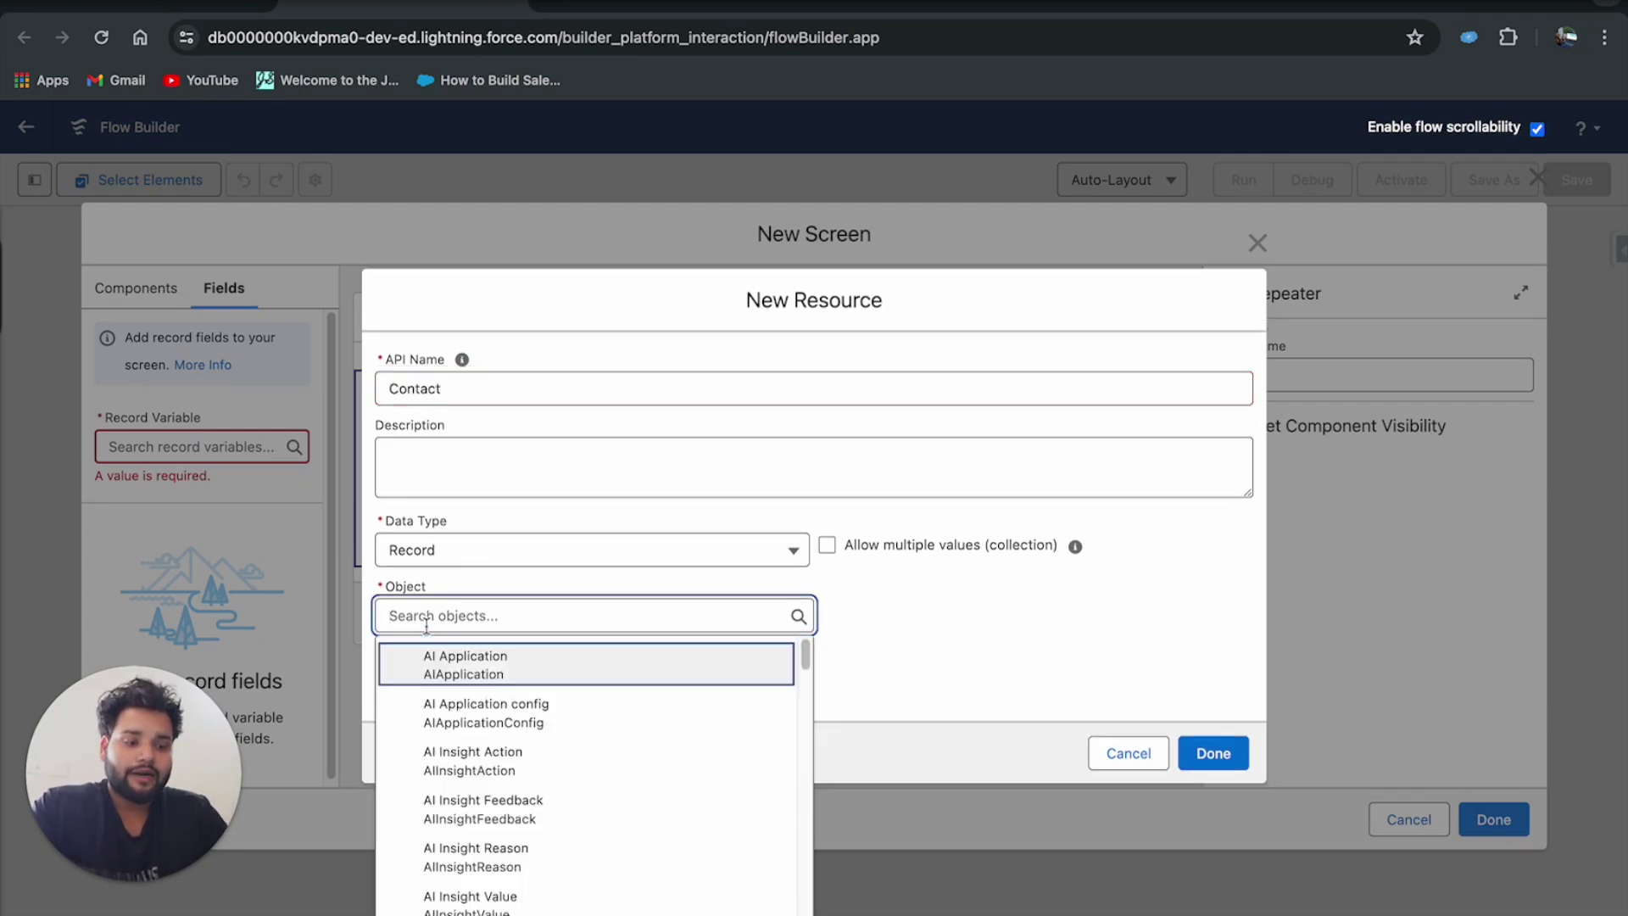
pyautogui.write('contact')
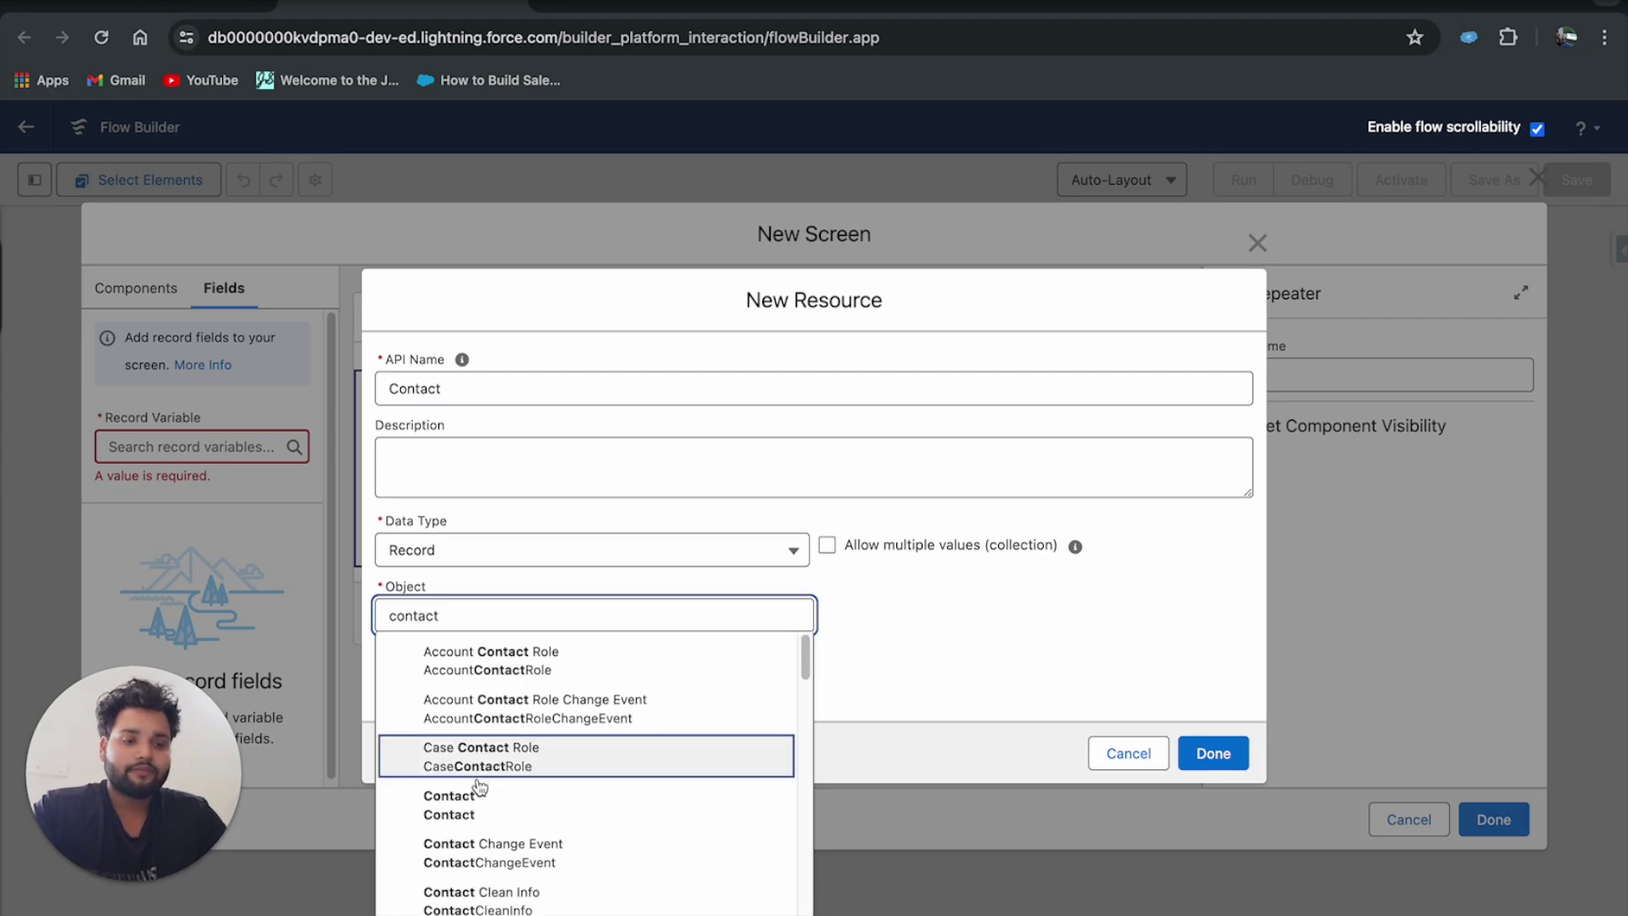
pyautogui.click(477, 801)
pyautogui.click(1208, 756)
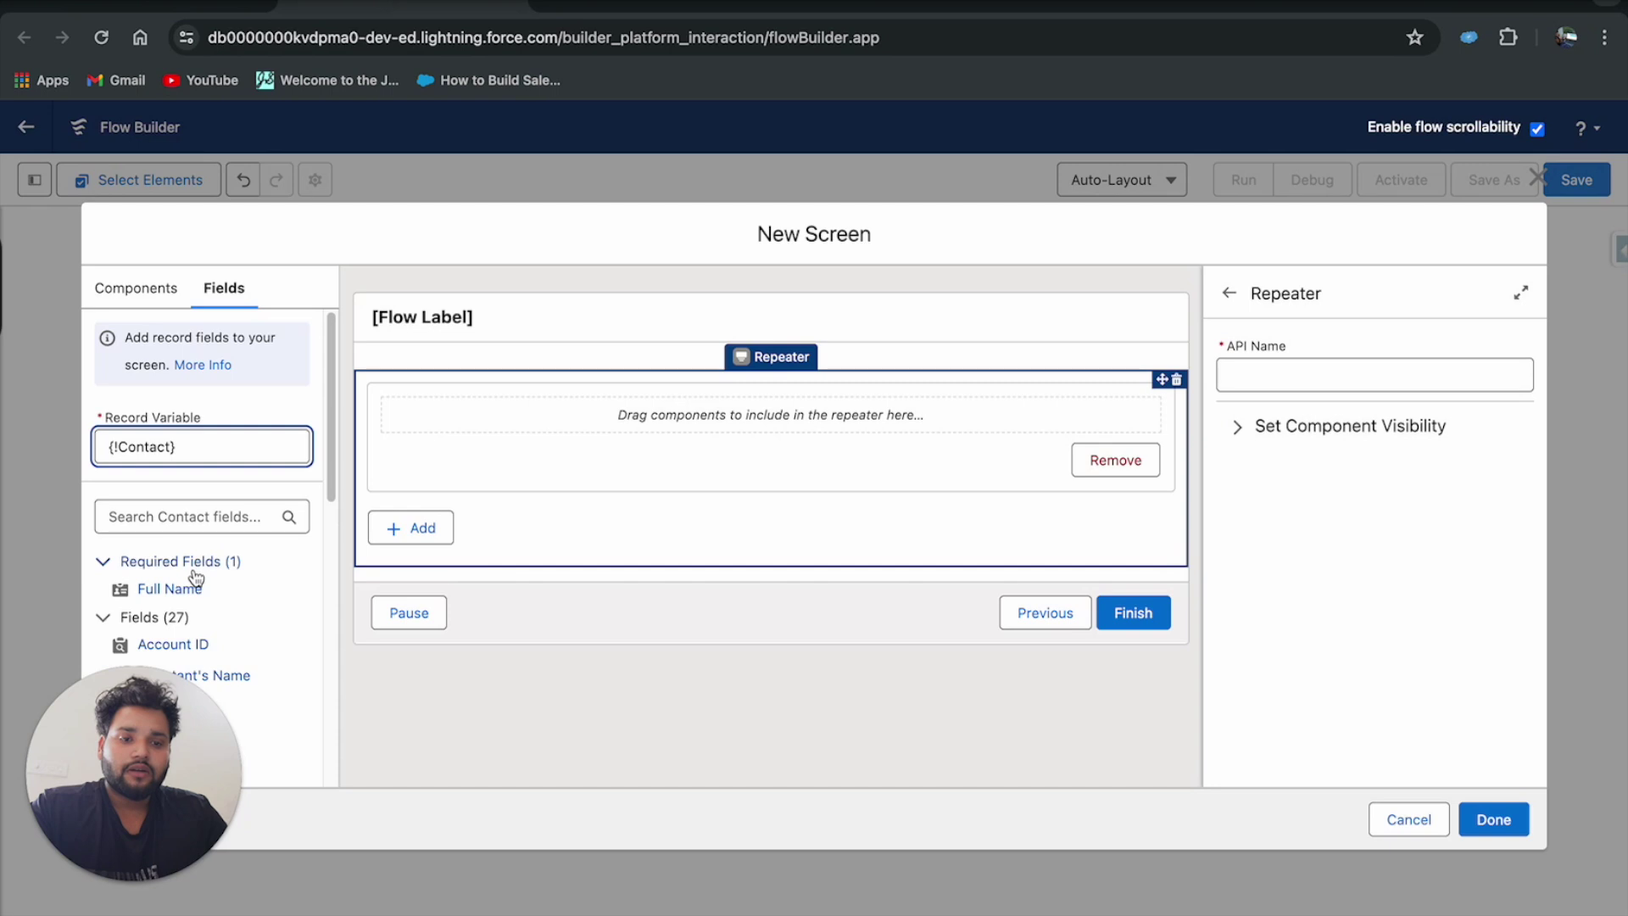
# Try dragging Contact fields into the Repeater, then remove the Contact record variable.
pyautogui.moveTo(192, 586); pyautogui.dragTo(592, 410)
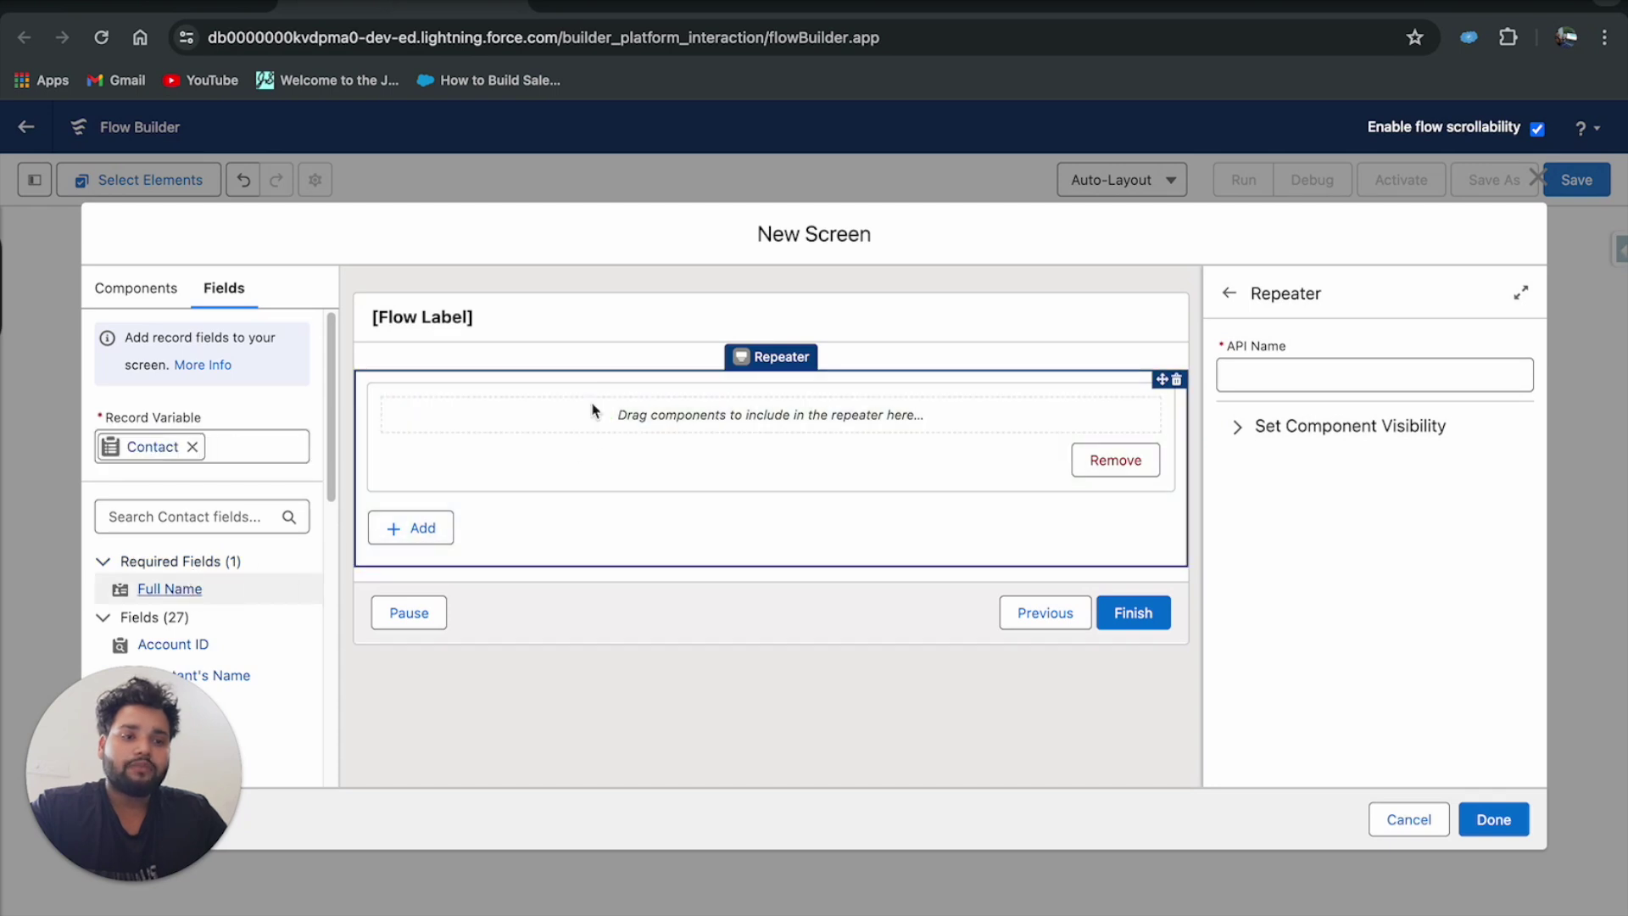
pyautogui.scroll(-2, 252, 547)
pyautogui.scroll(-1, 252, 546)
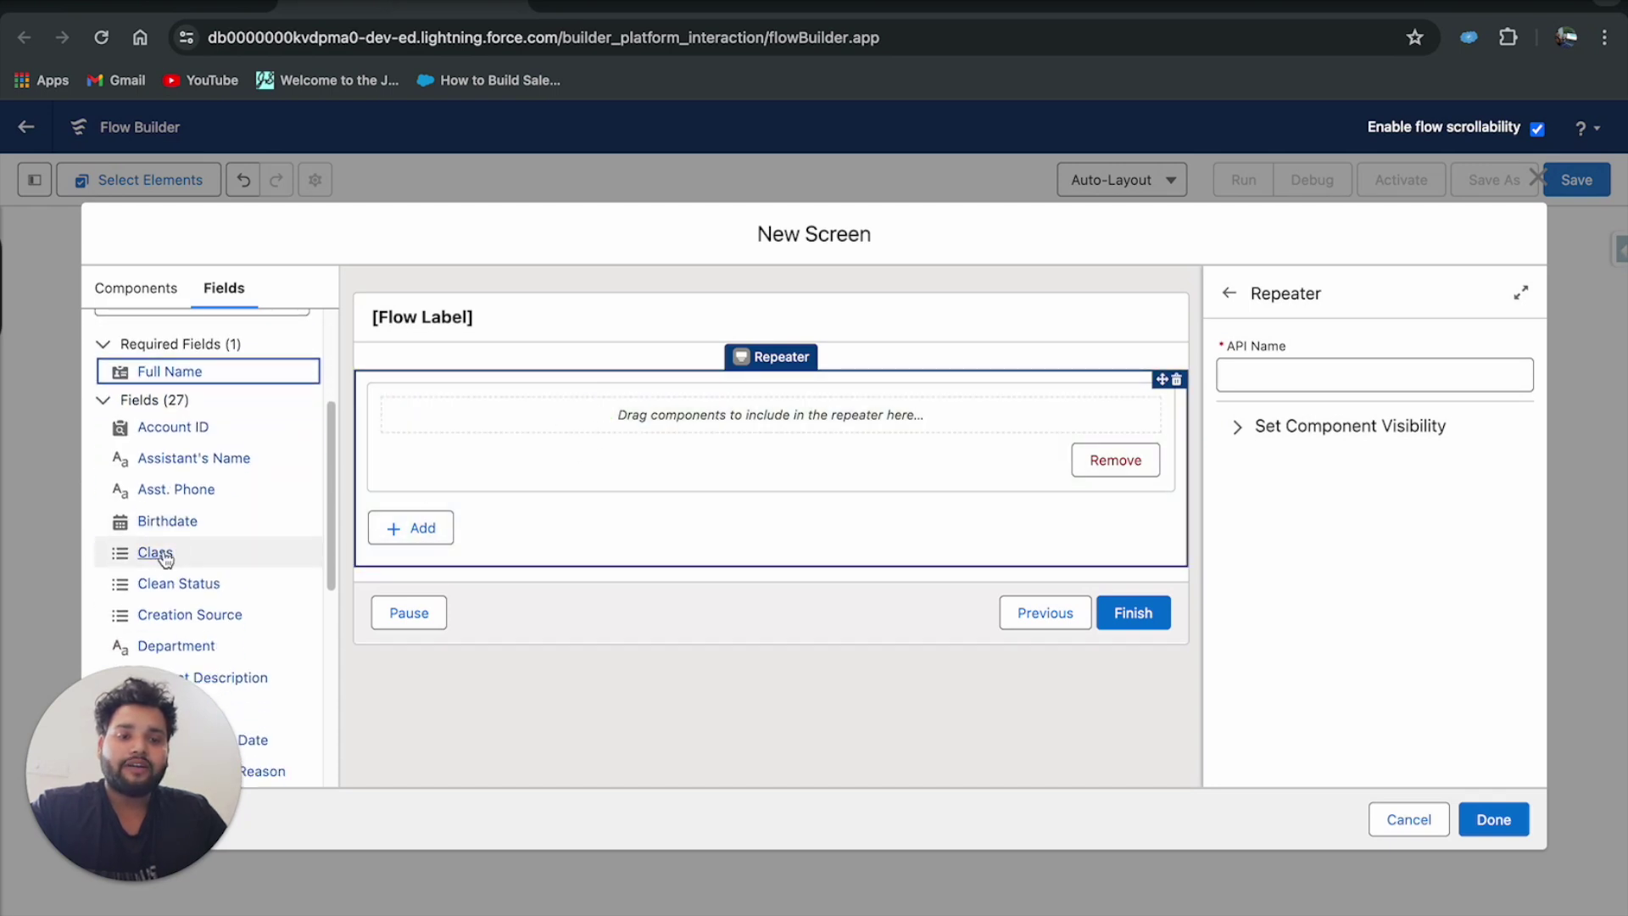
pyautogui.scroll(-3, 188, 521)
pyautogui.moveTo(173, 519); pyautogui.dragTo(653, 414)
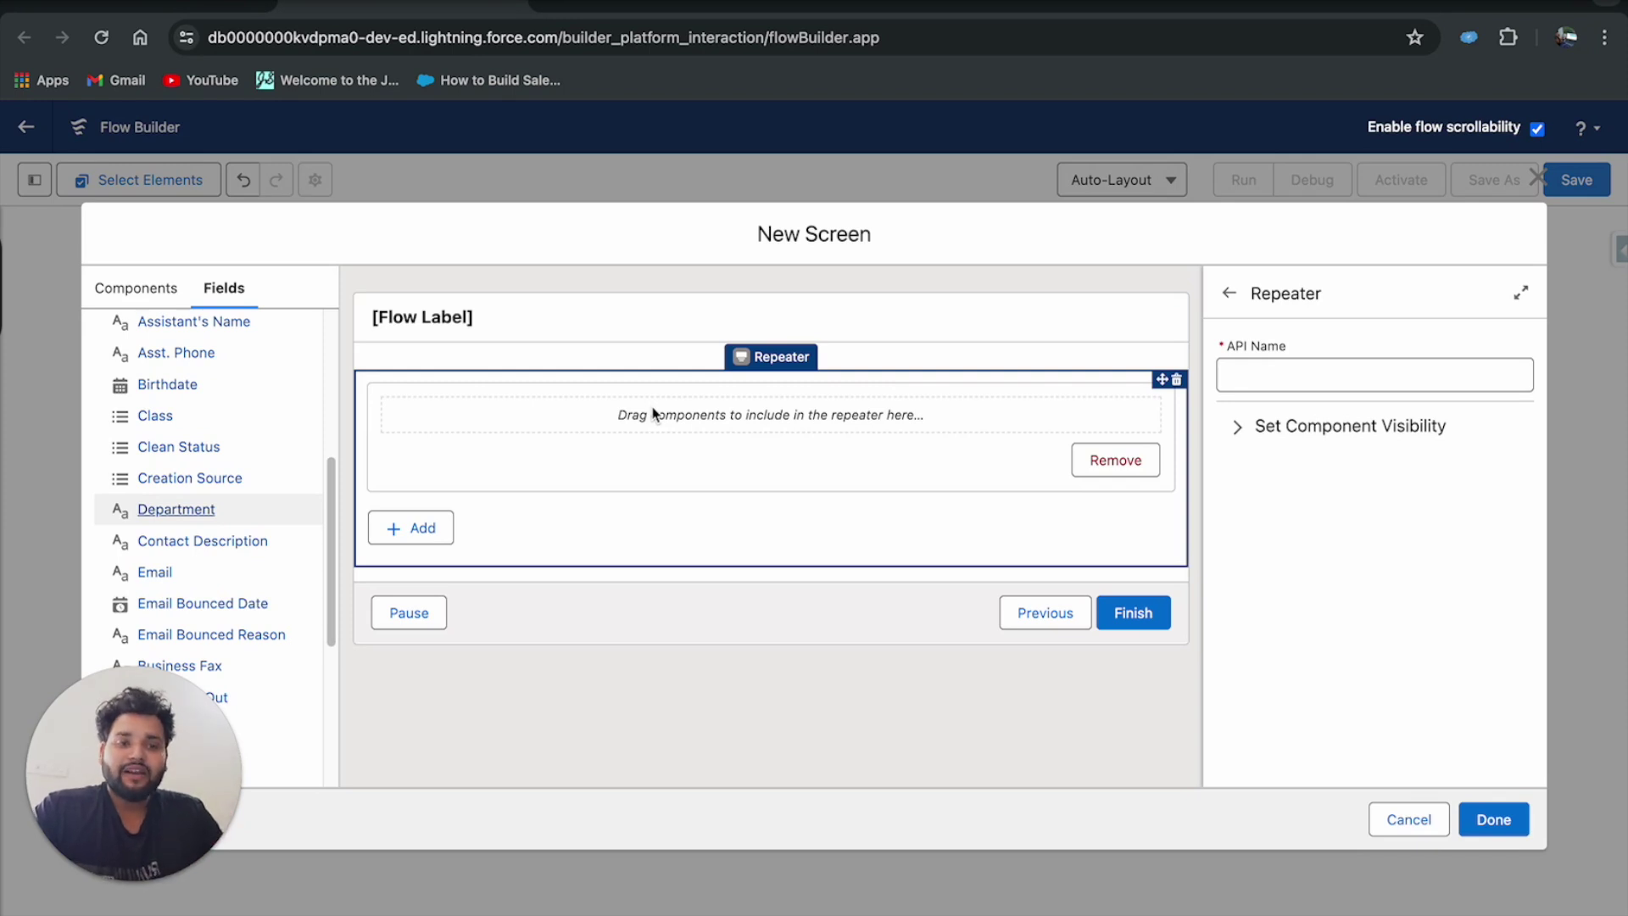
pyautogui.scroll(5, 204, 424)
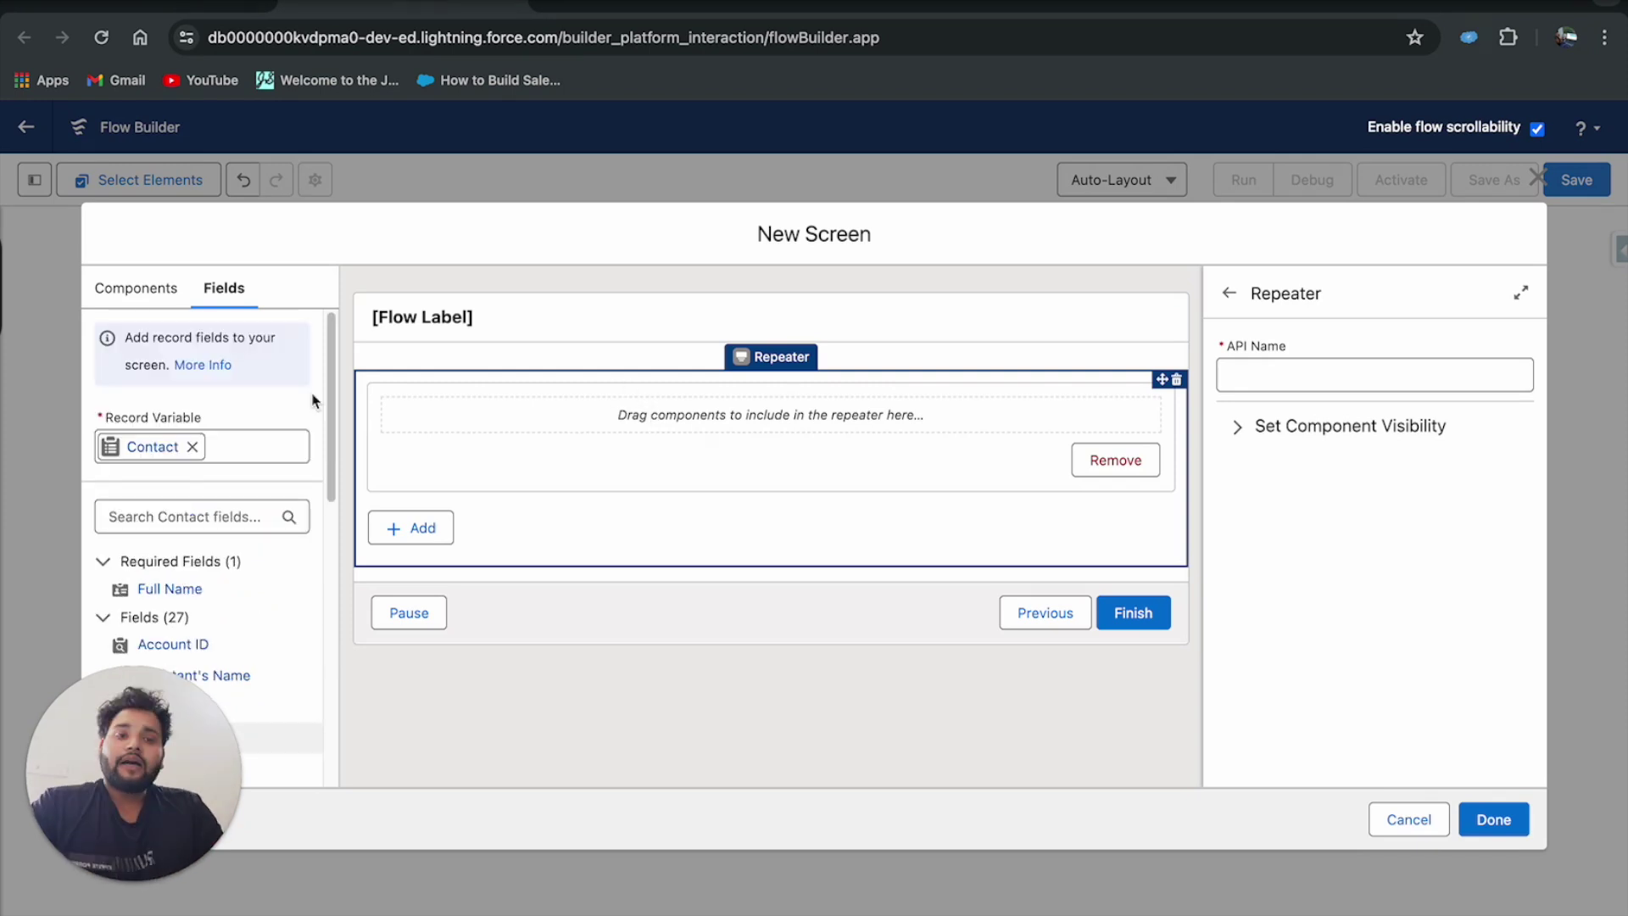
pyautogui.click(198, 444)
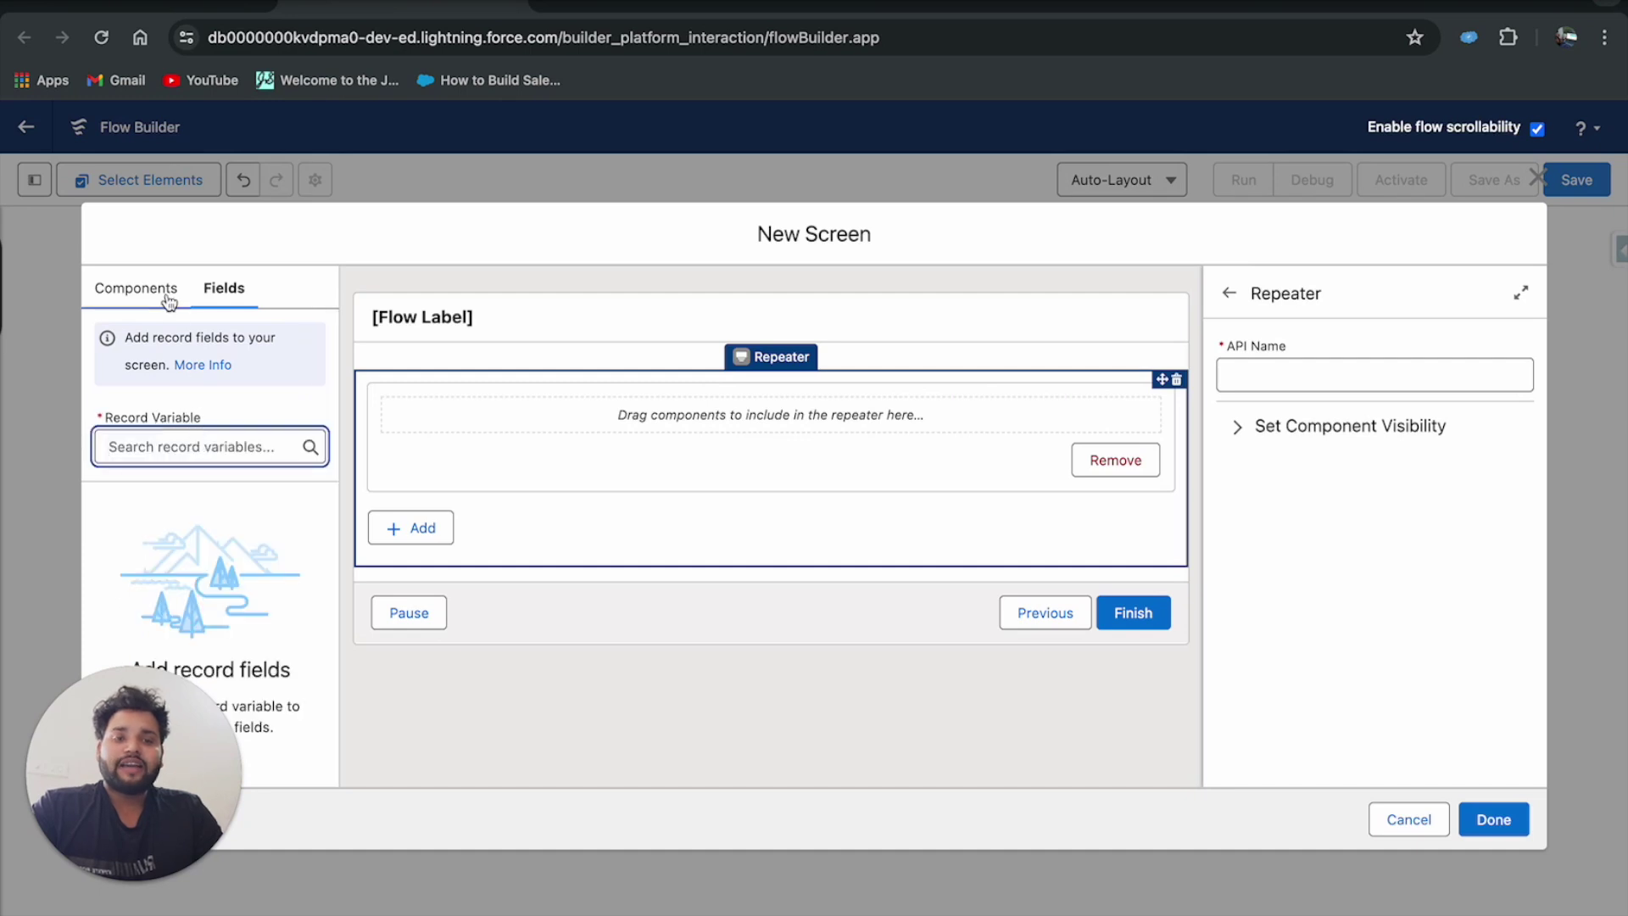
pyautogui.click(139, 287)
# Search 'text' and add a Text input labelled First Name inside the Repeater.
pyautogui.click(151, 353)
pyautogui.doubleClick(152, 353)
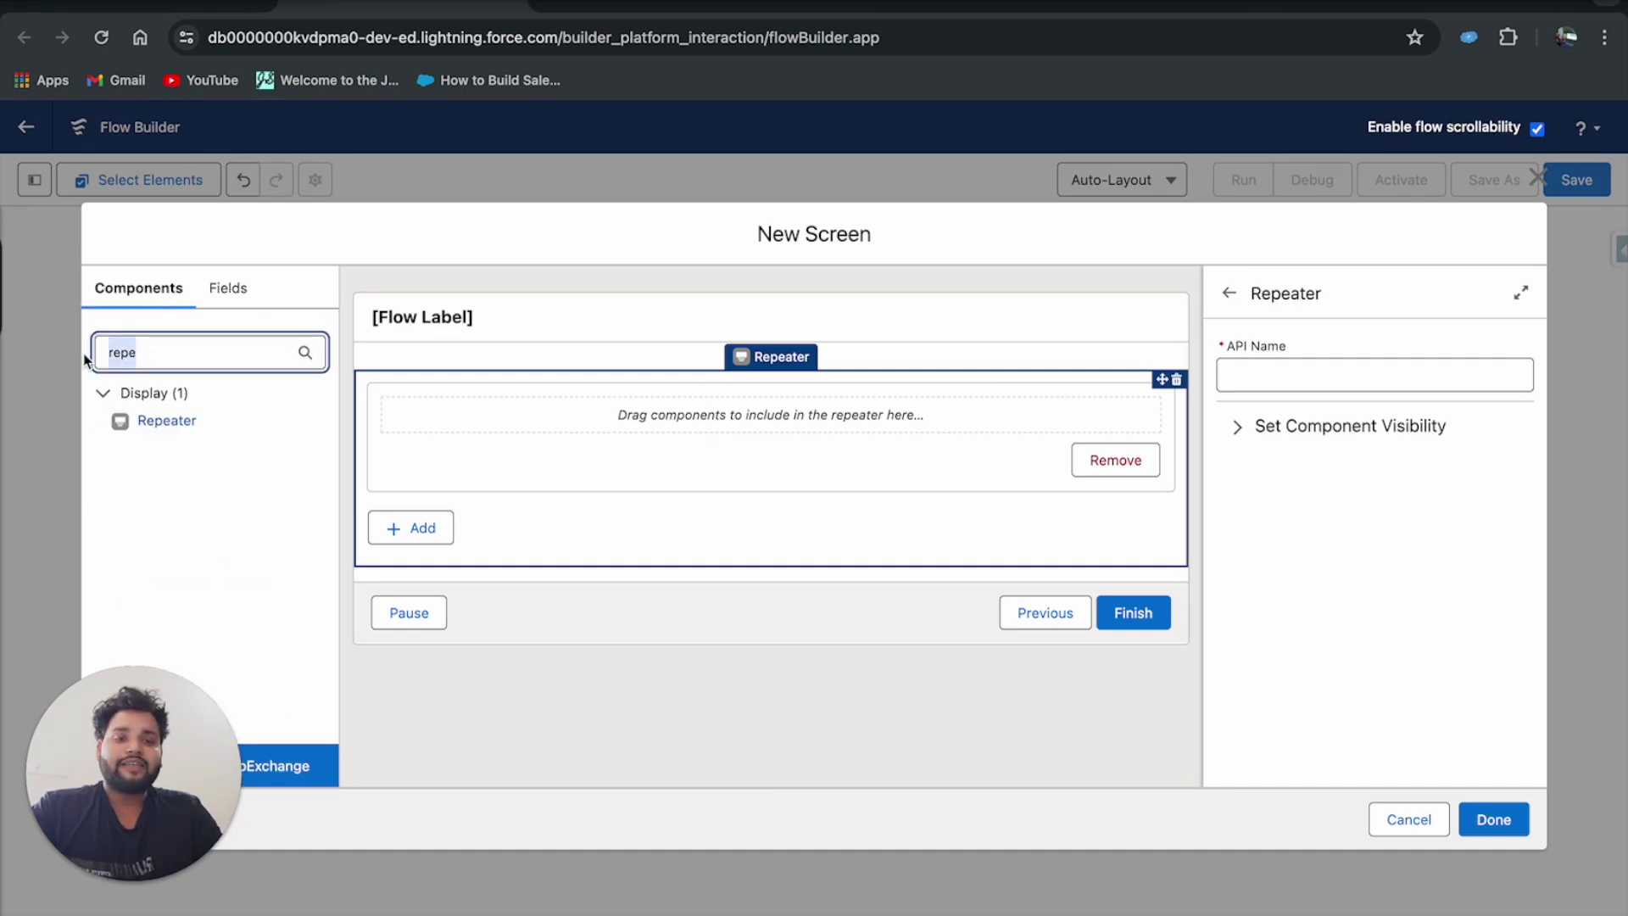
pyautogui.press('BackSpace')
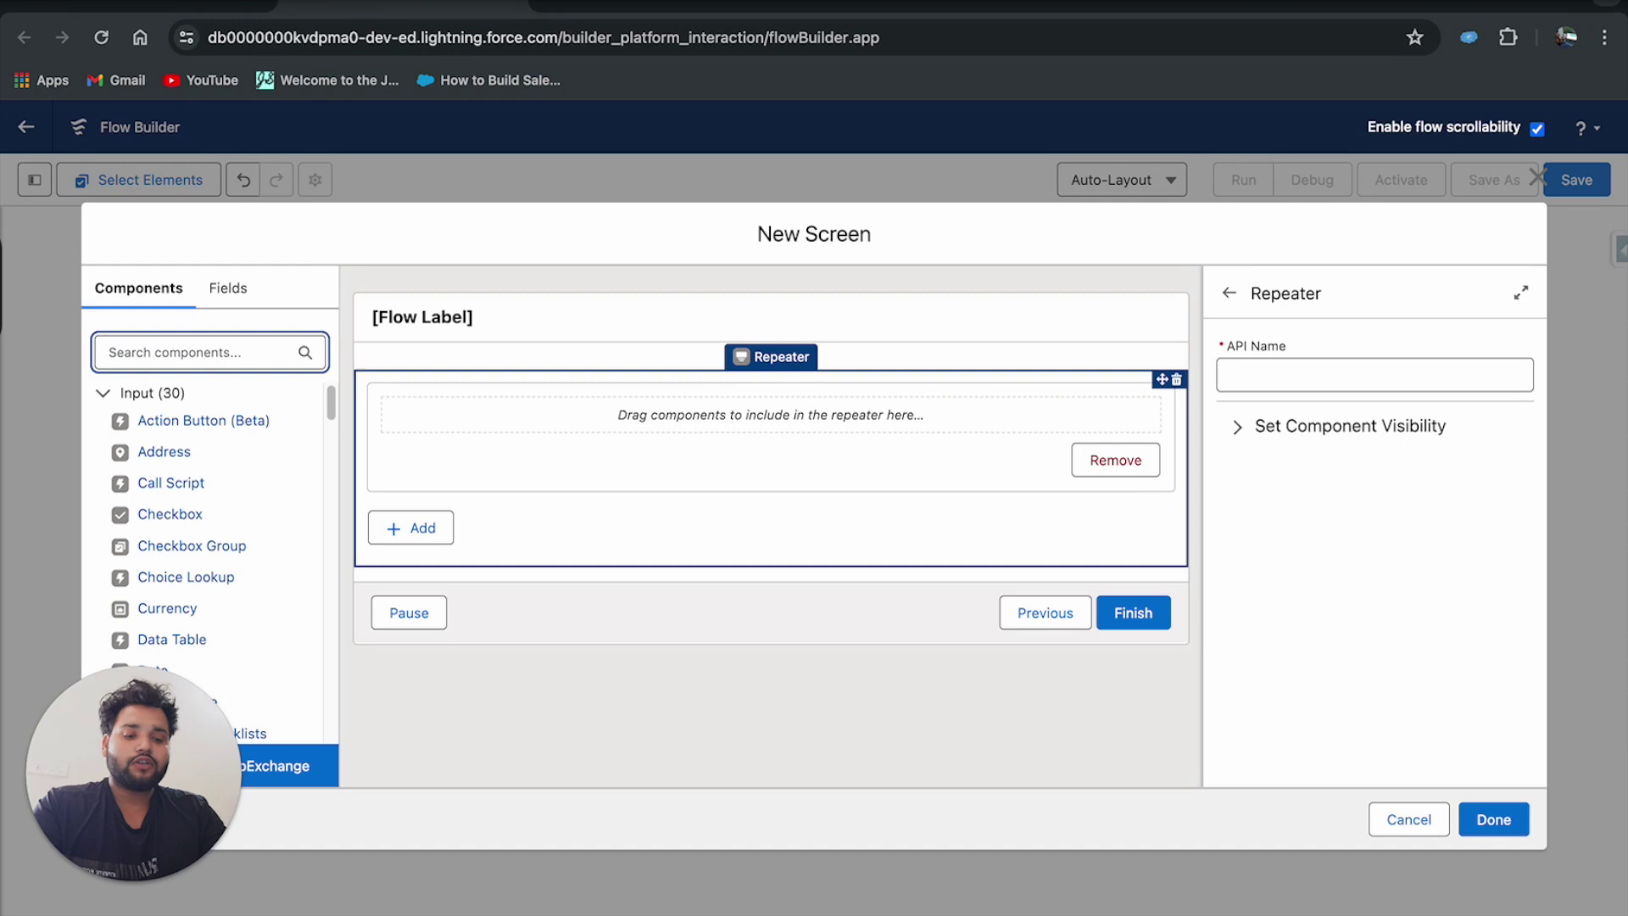
pyautogui.write('text')
pyautogui.moveTo(150, 452); pyautogui.dragTo(598, 420)
pyautogui.click(1267, 368)
pyautogui.write('First Name')
pyautogui.press('Tab')
# Add a second Text input labelled Last Name below it and make it required.
pyautogui.doubleClick(138, 350)
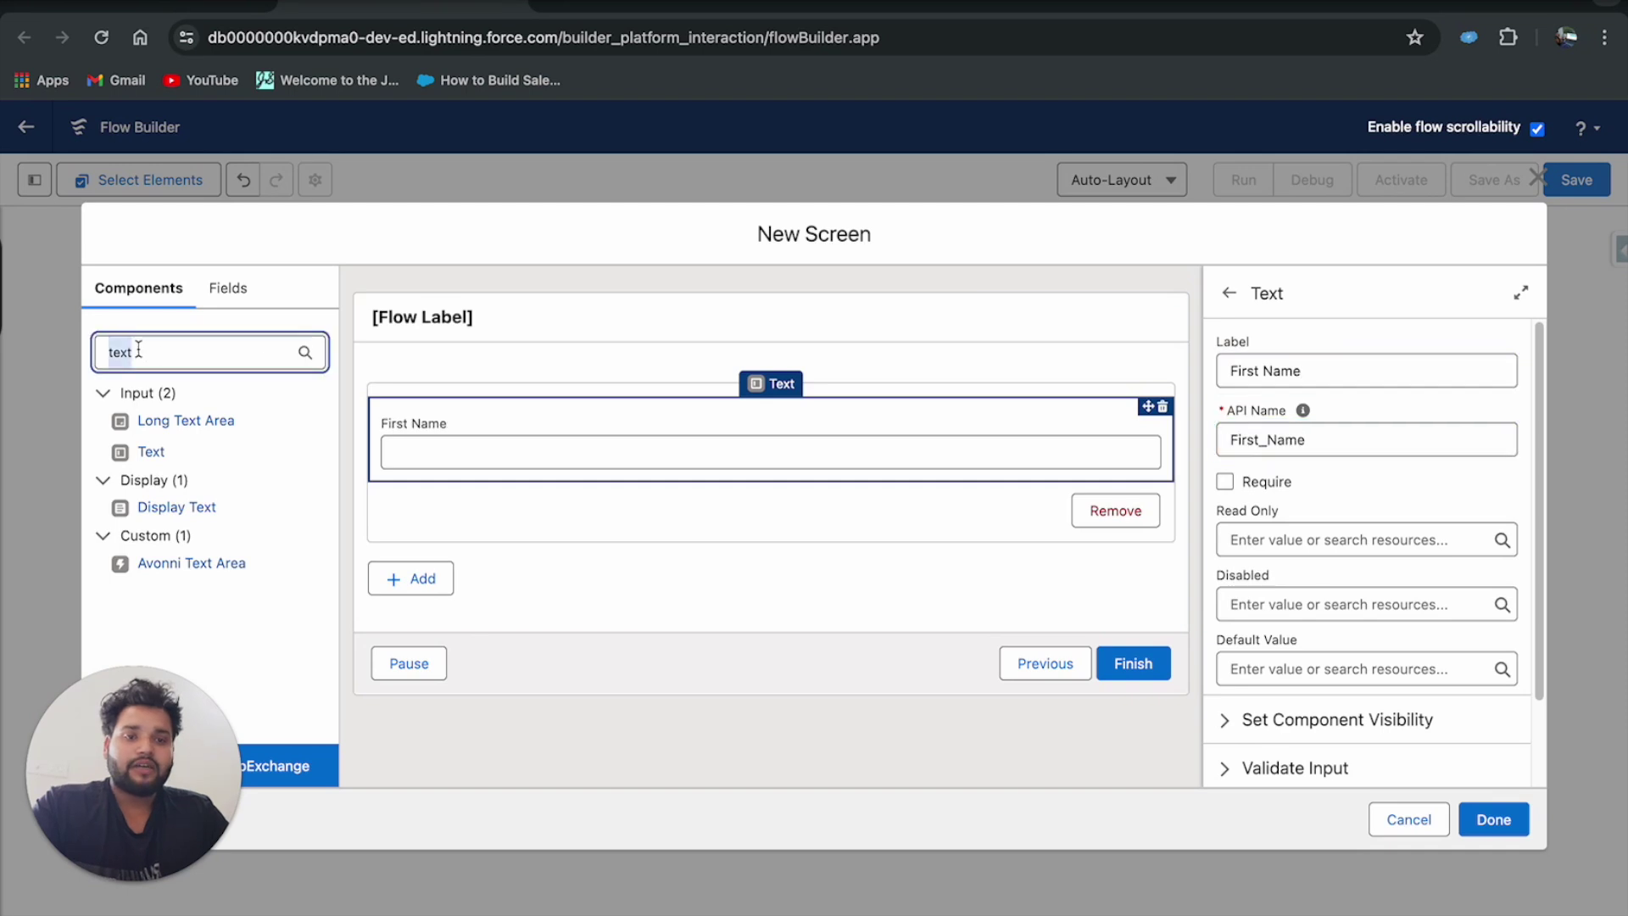
pyautogui.moveTo(151, 451); pyautogui.dragTo(416, 465)
pyautogui.write('Last Name')
pyautogui.press('Tab')
pyautogui.click(1224, 481)
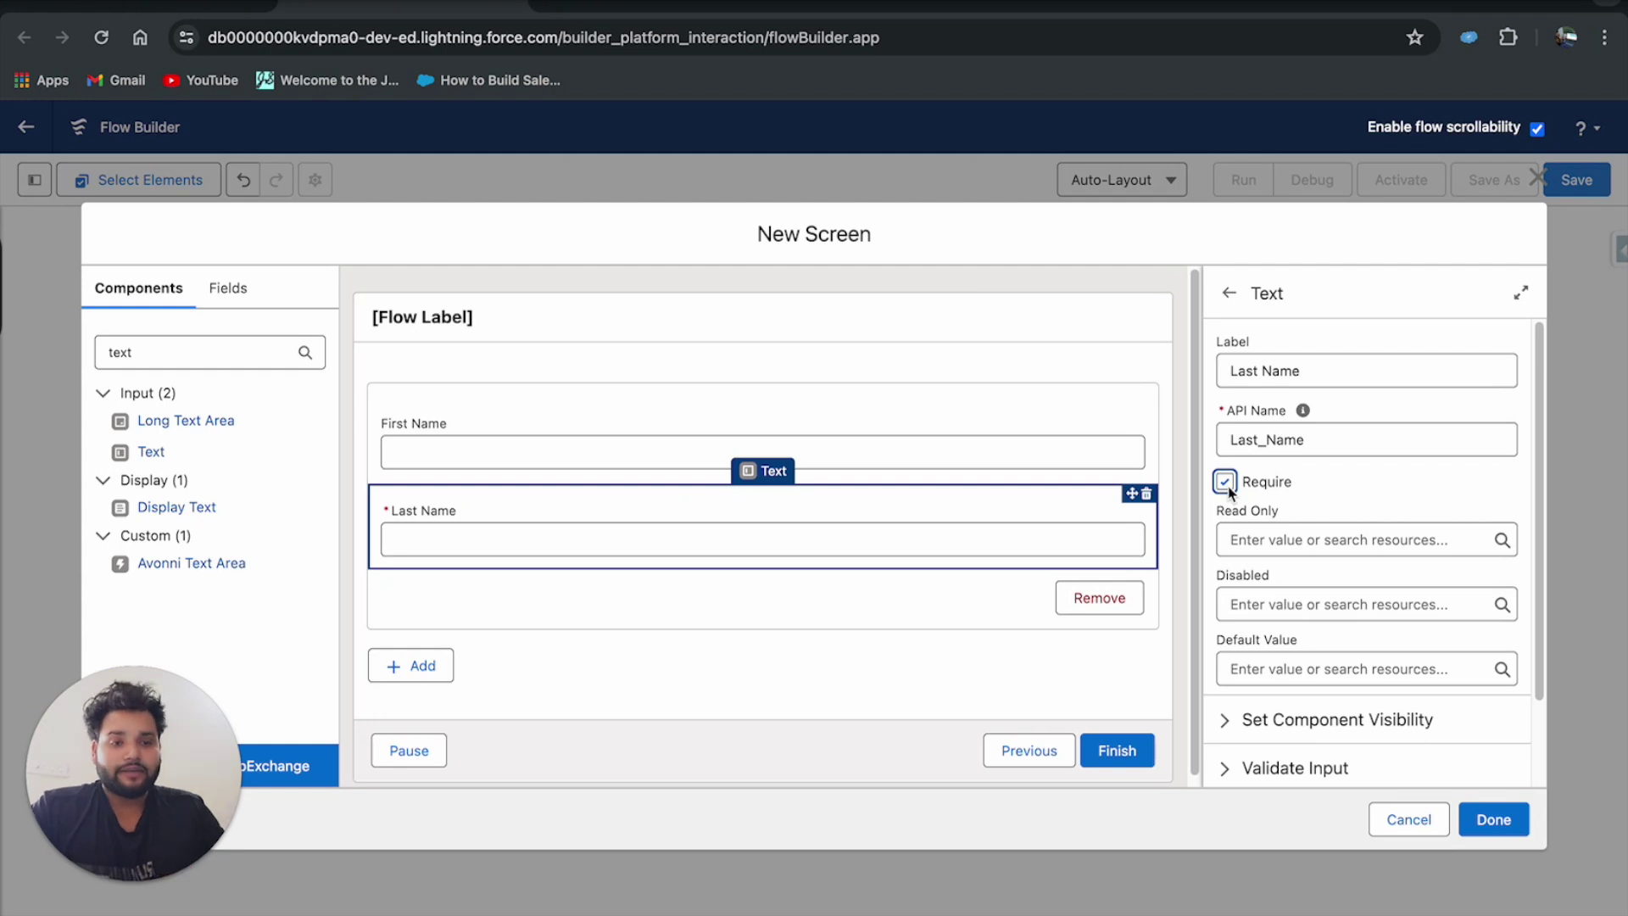
pyautogui.doubleClick(122, 352)
pyautogui.write('email')
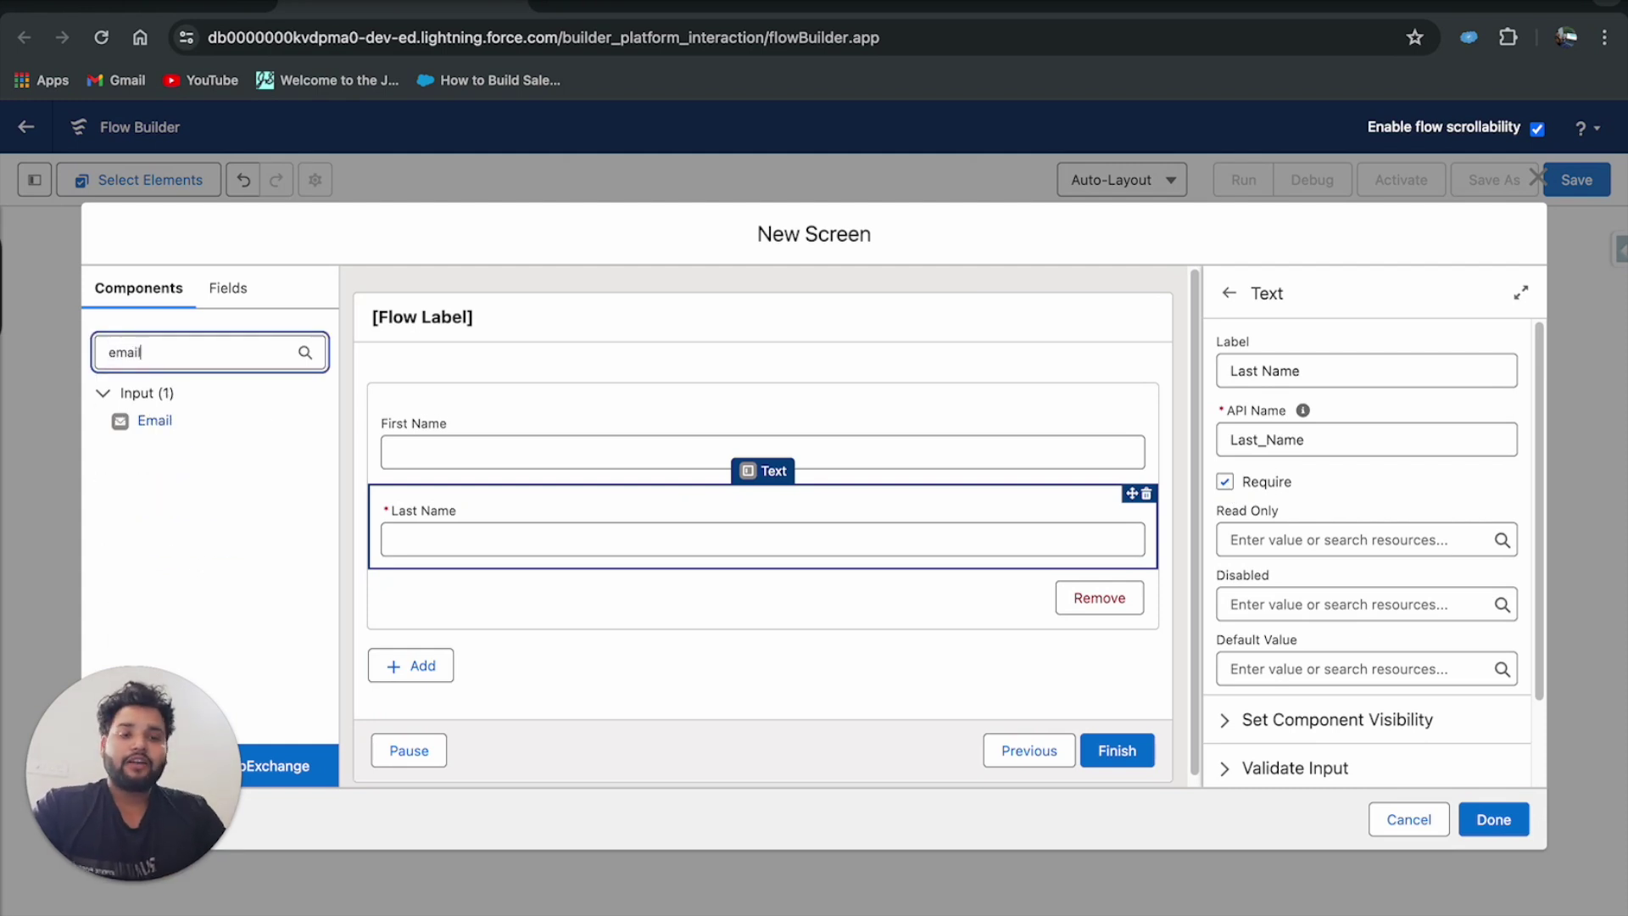
# Add an Email input below Last Name and a Name input between First Name and Last Name.
pyautogui.moveTo(181, 429); pyautogui.dragTo(421, 561)
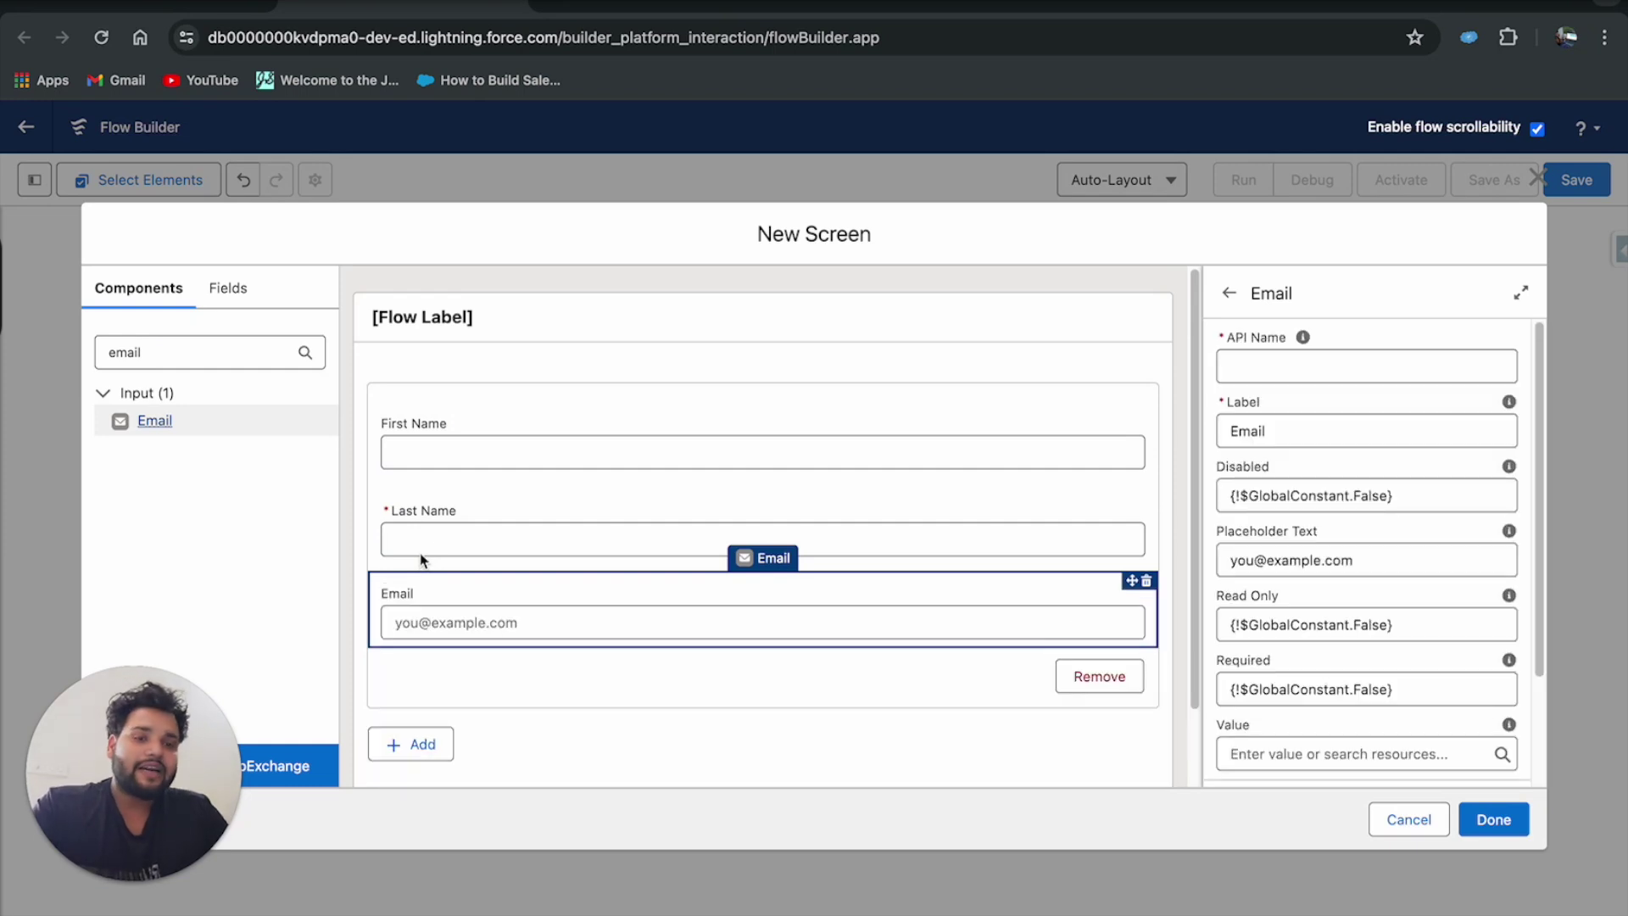
pyautogui.doubleClick(132, 352)
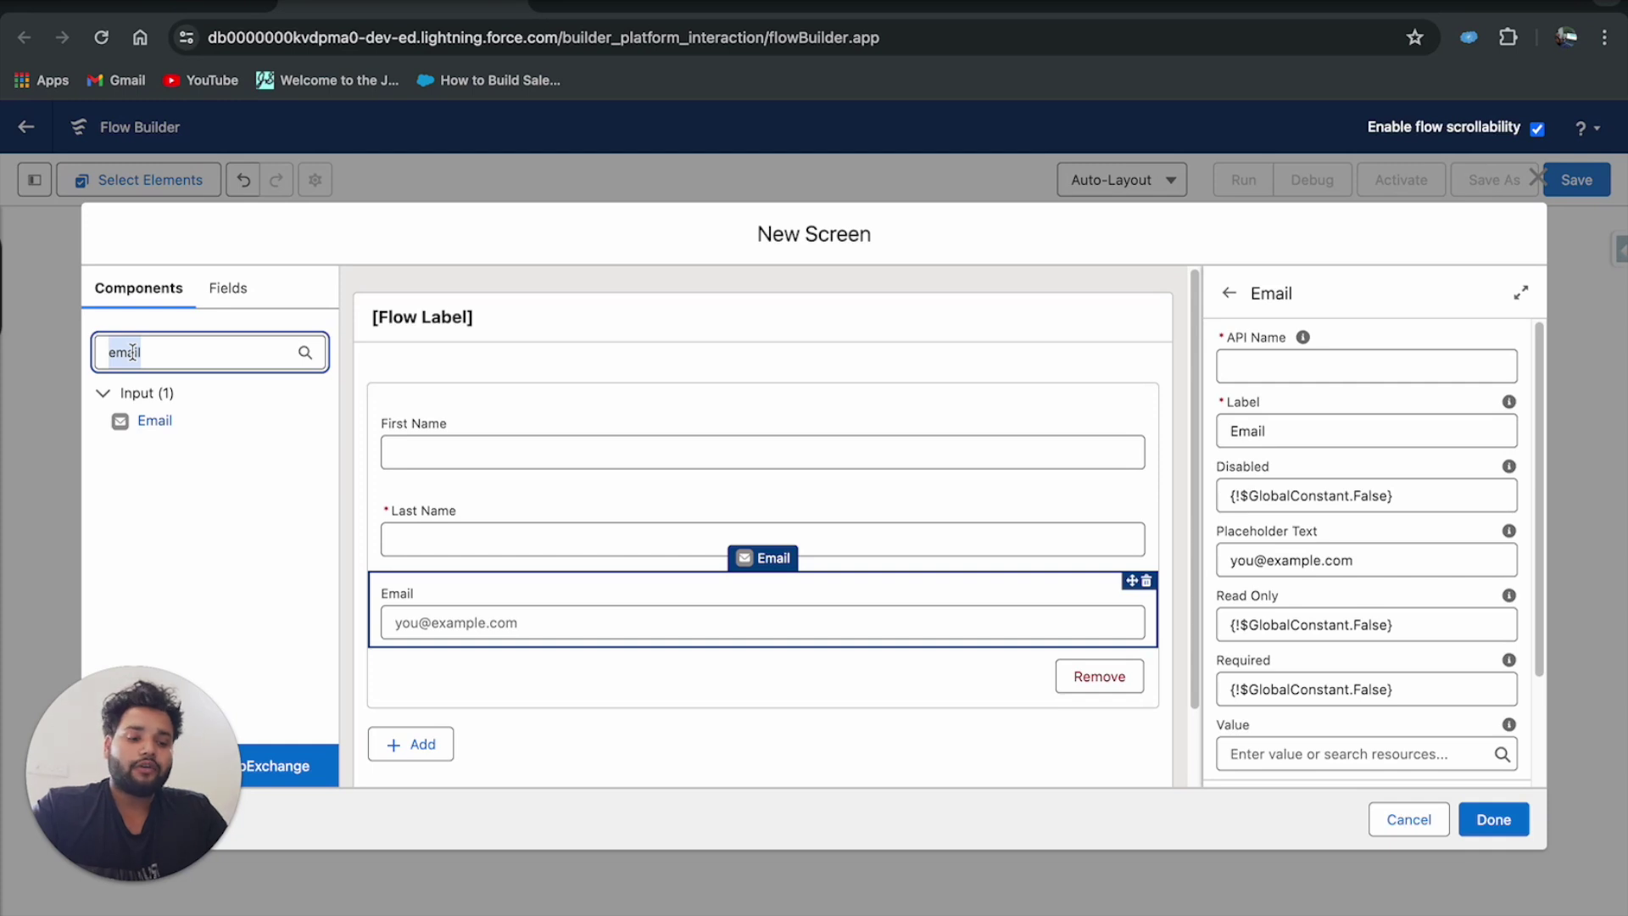
pyautogui.write('name')
pyautogui.moveTo(156, 475); pyautogui.dragTo(460, 467)
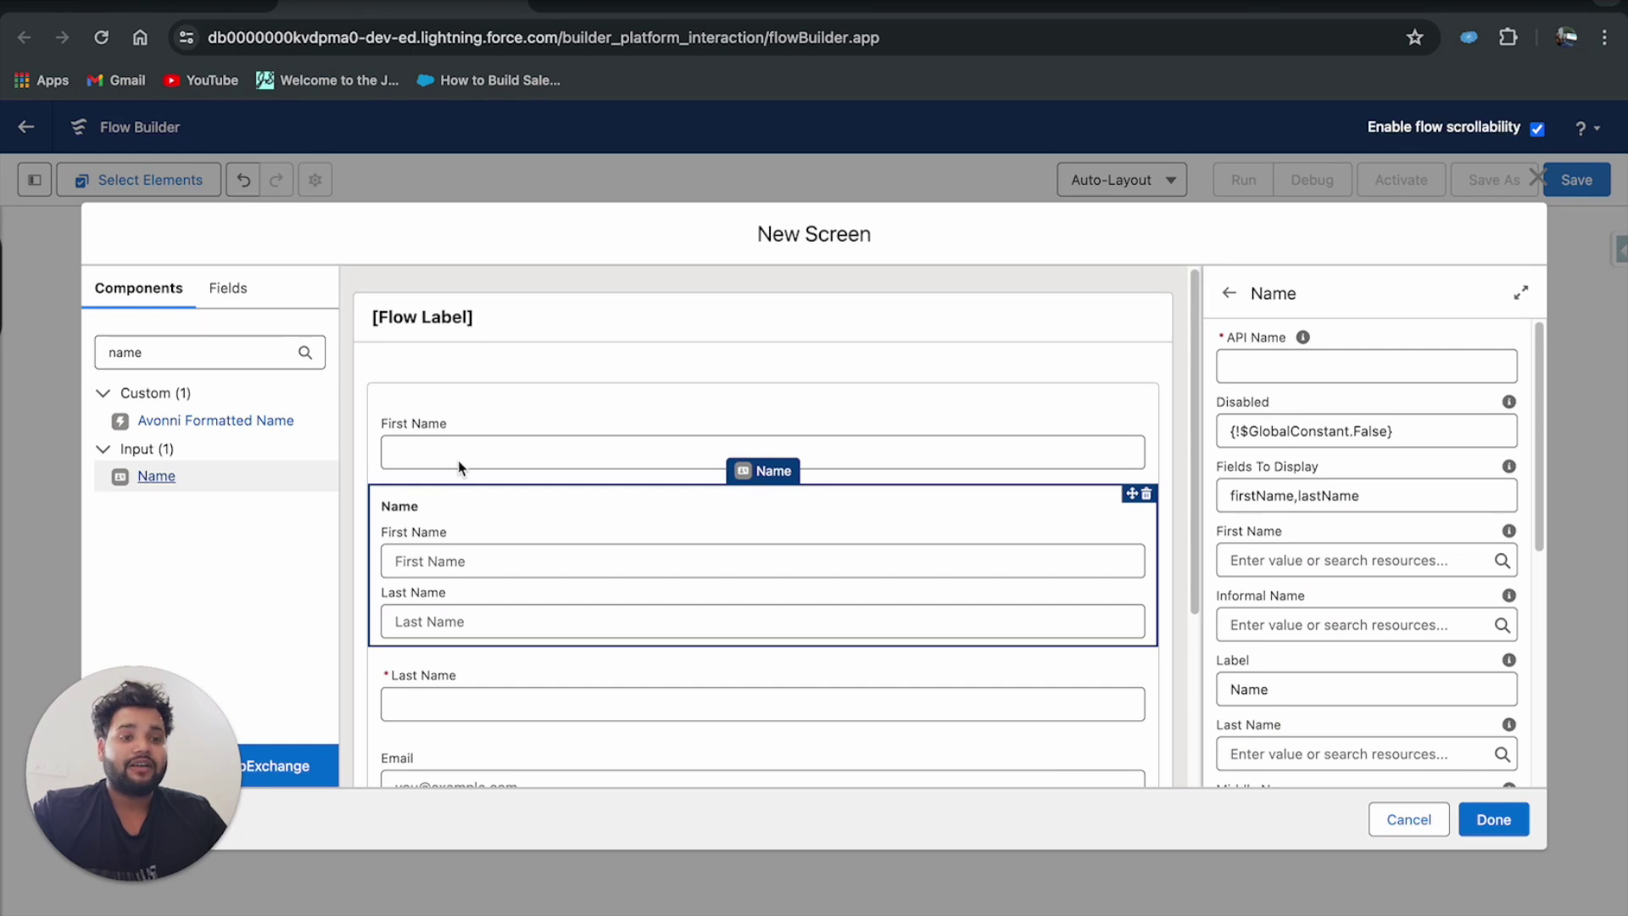
# Delete the First Name and Last Name Text fields from the Repeater.
pyautogui.click(458, 467)
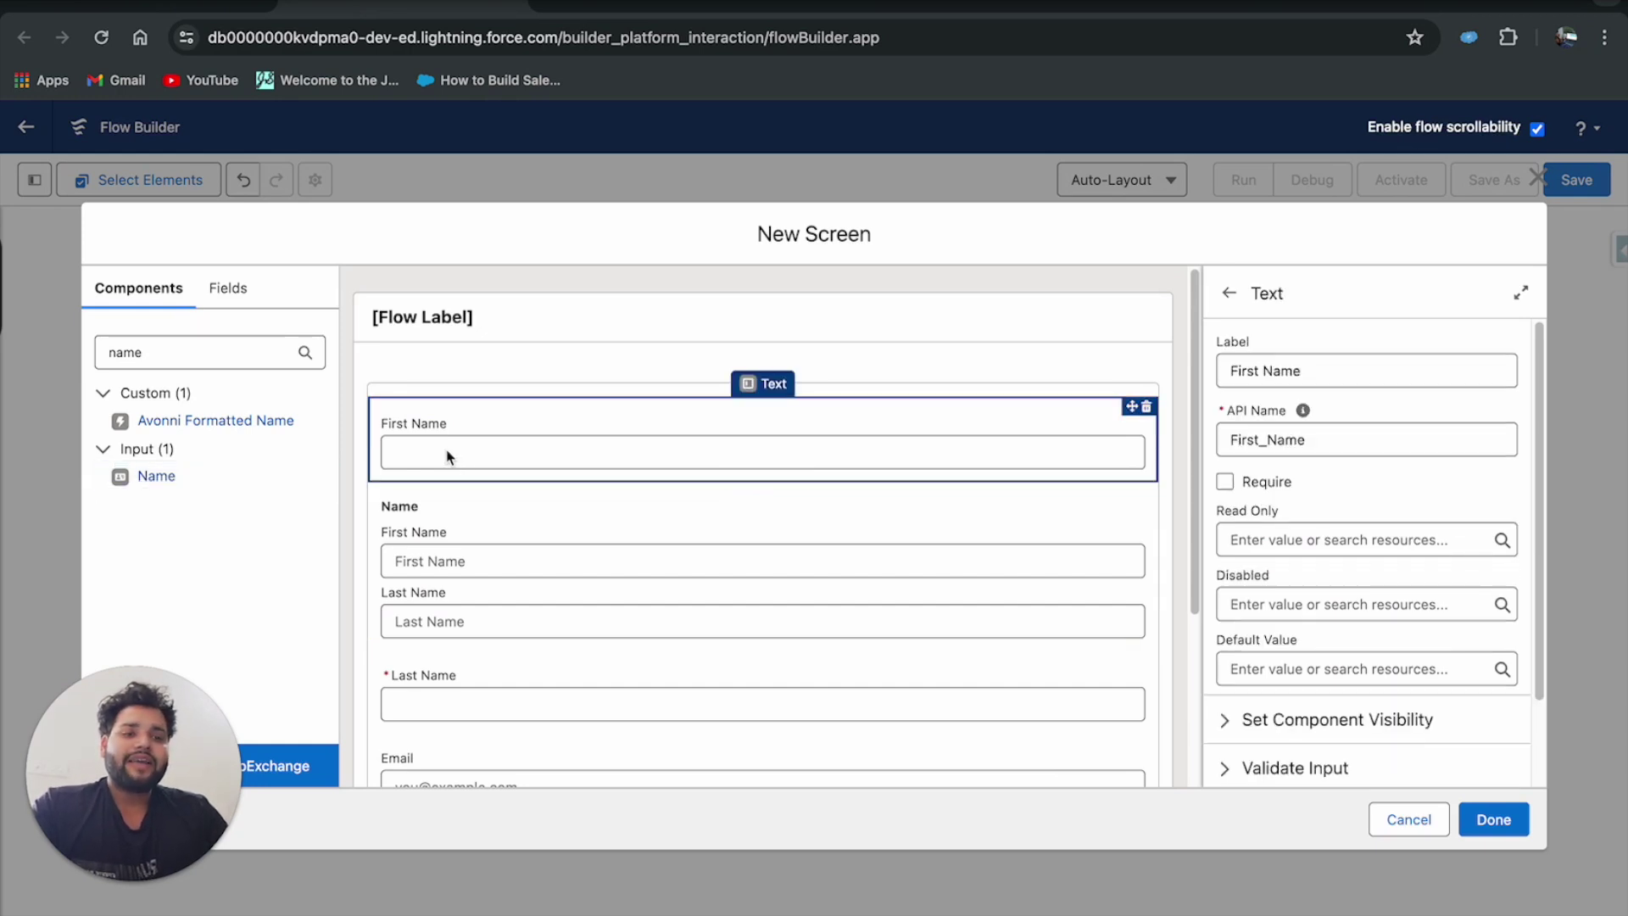
pyautogui.click(1146, 407)
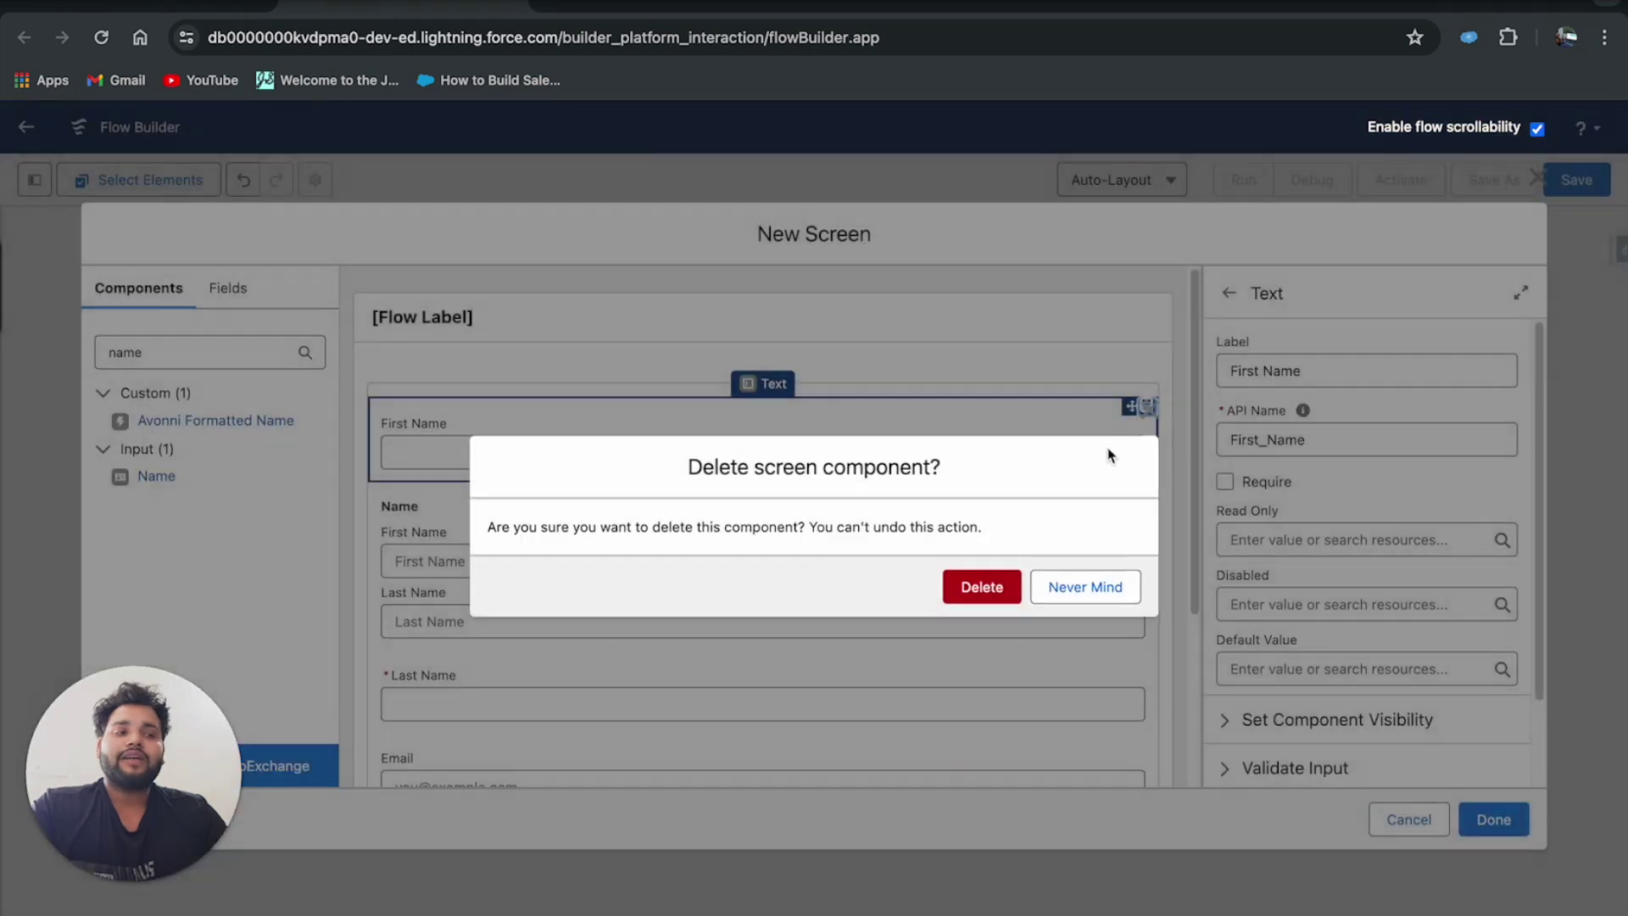
pyautogui.click(978, 585)
pyautogui.click(614, 594)
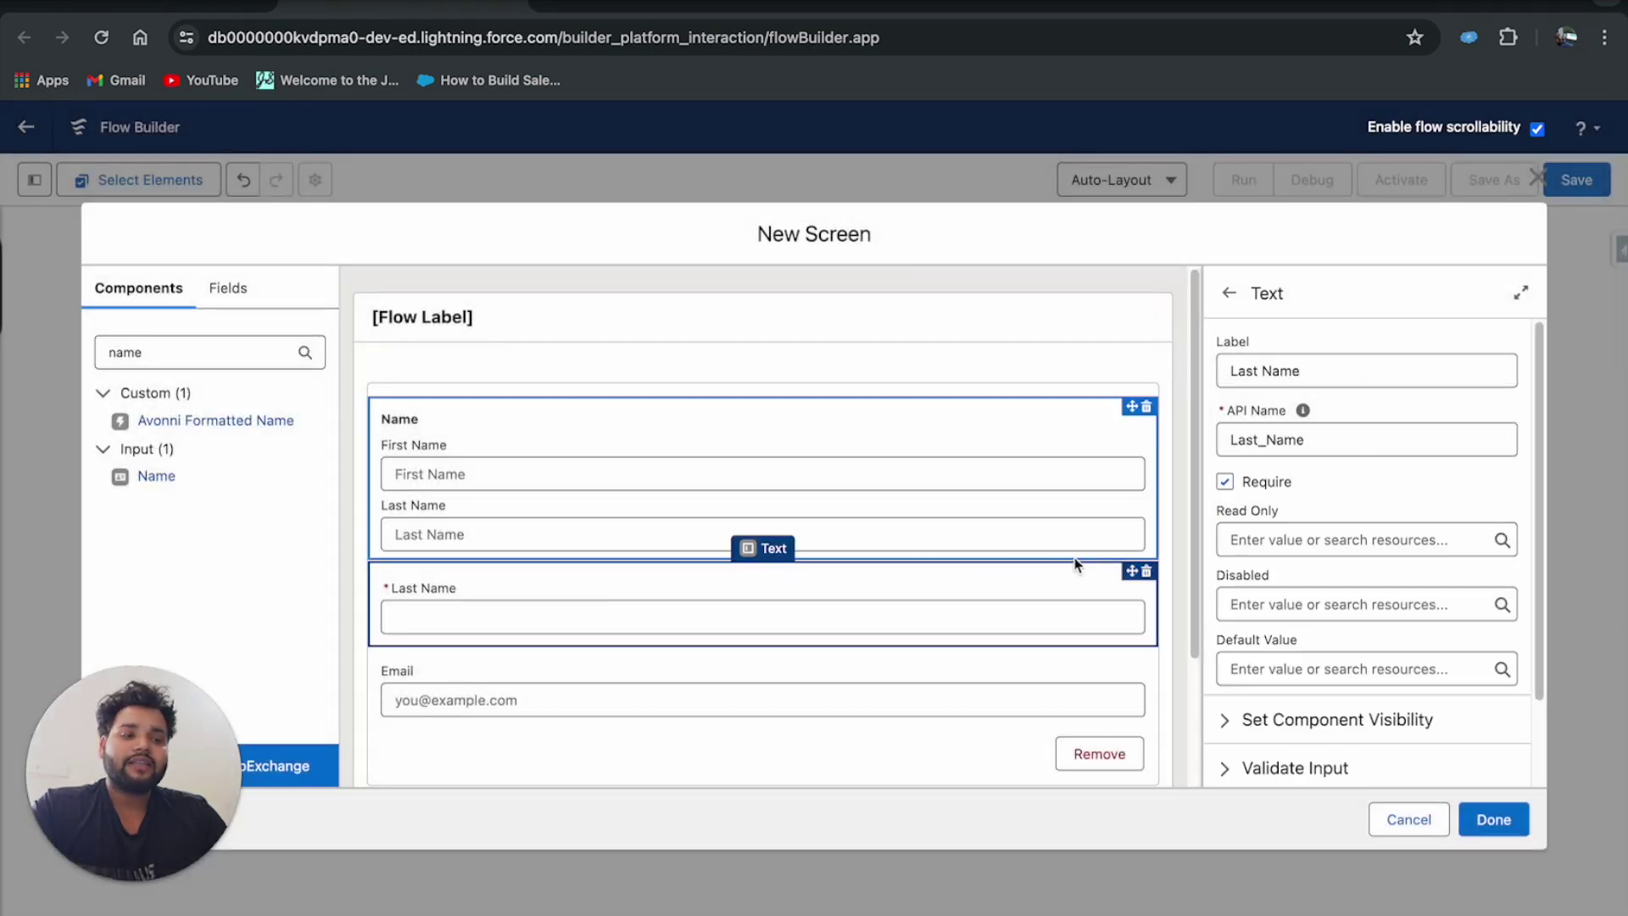
pyautogui.click(1146, 571)
pyautogui.click(984, 585)
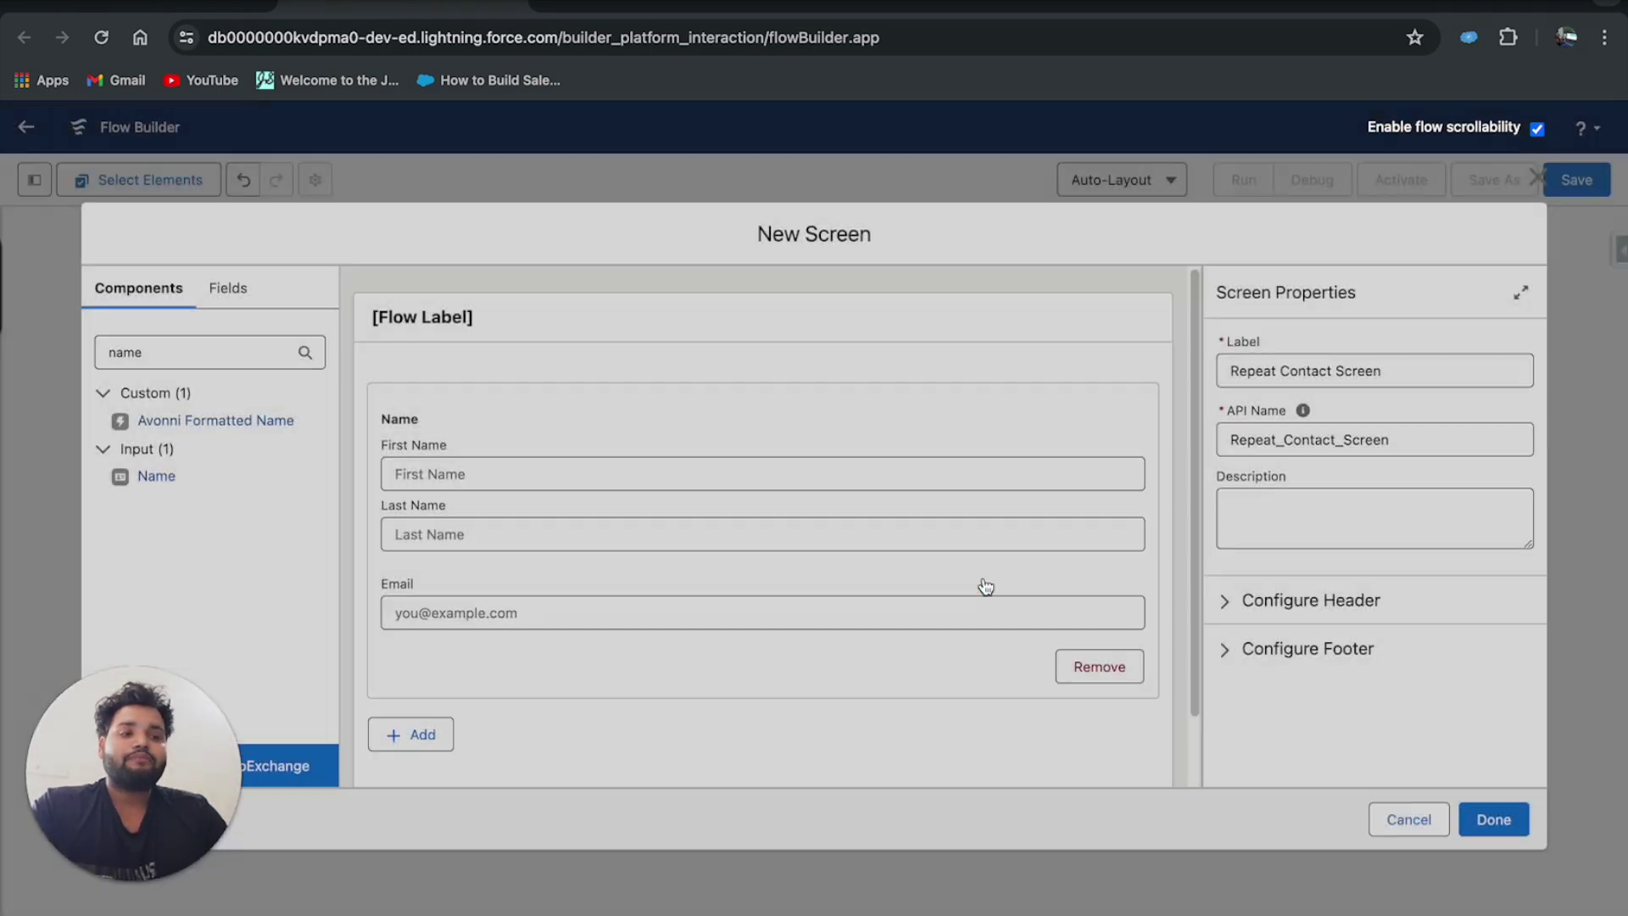
# Set the Name component's API name to Name.
pyautogui.click(649, 473)
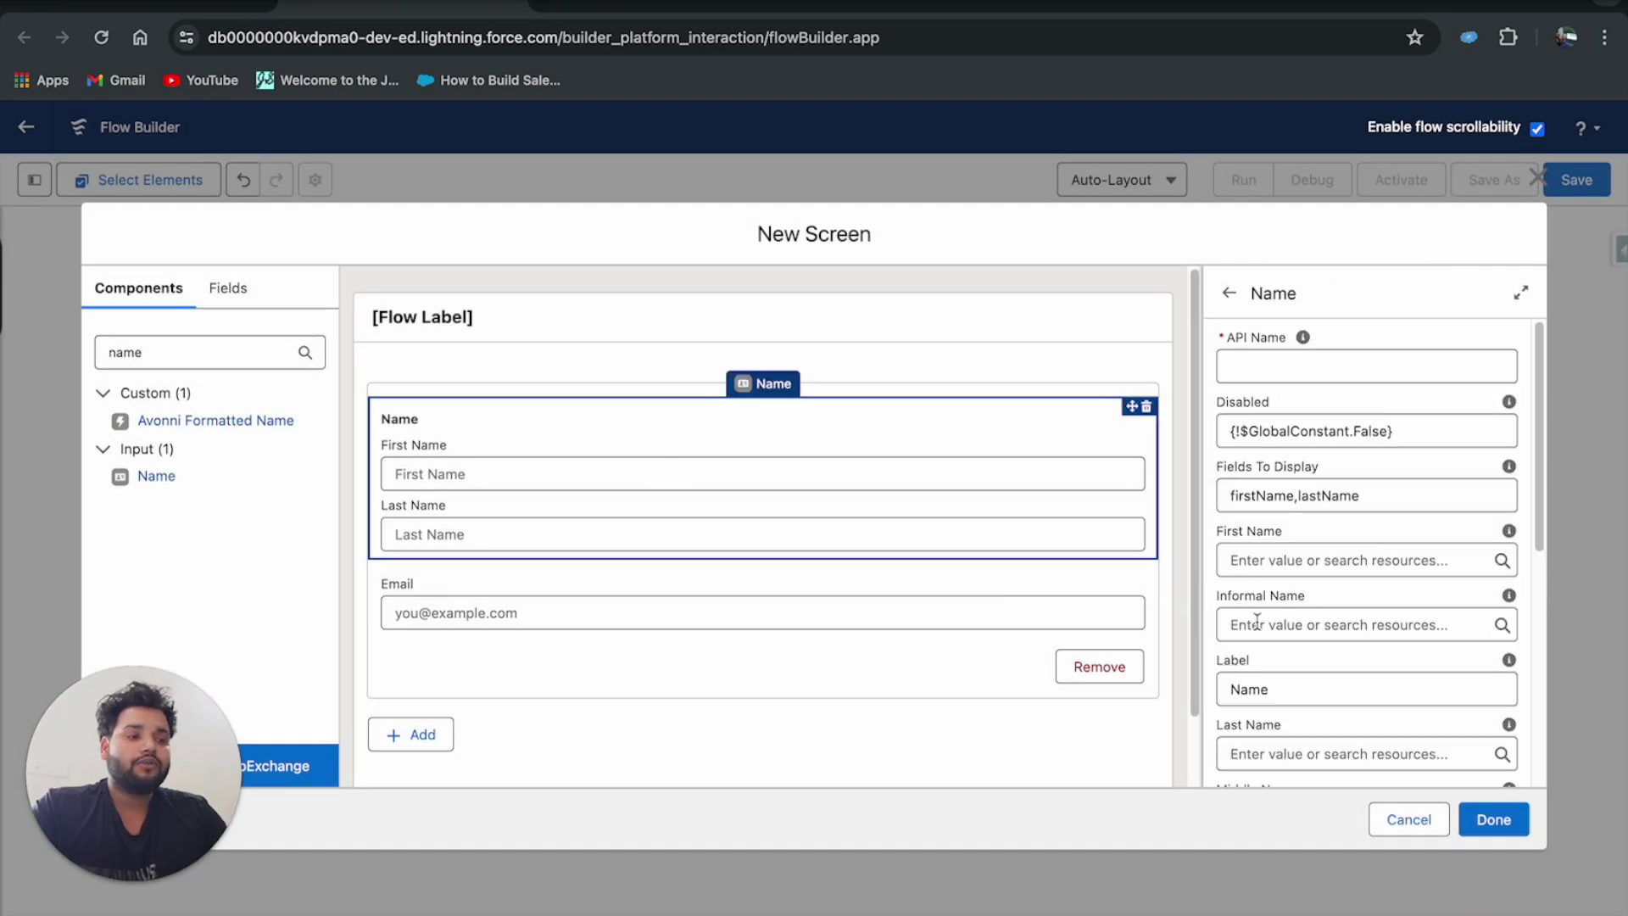
pyautogui.scroll(-2, 1256, 621)
pyautogui.scroll(-4, 1256, 621)
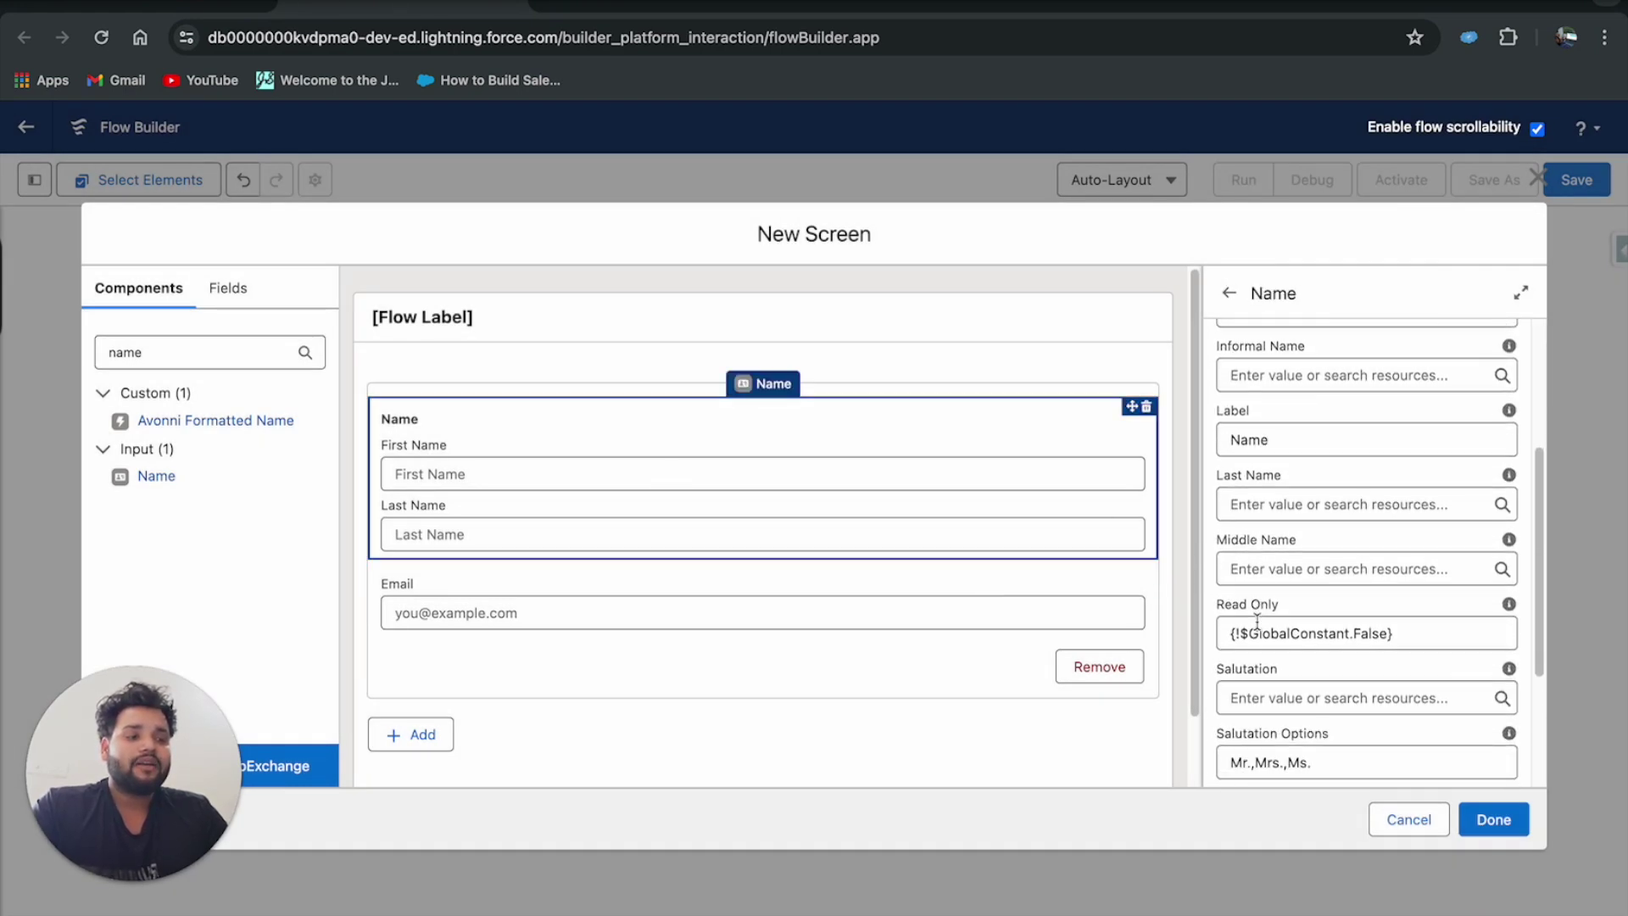
pyautogui.scroll(-1, 1257, 621)
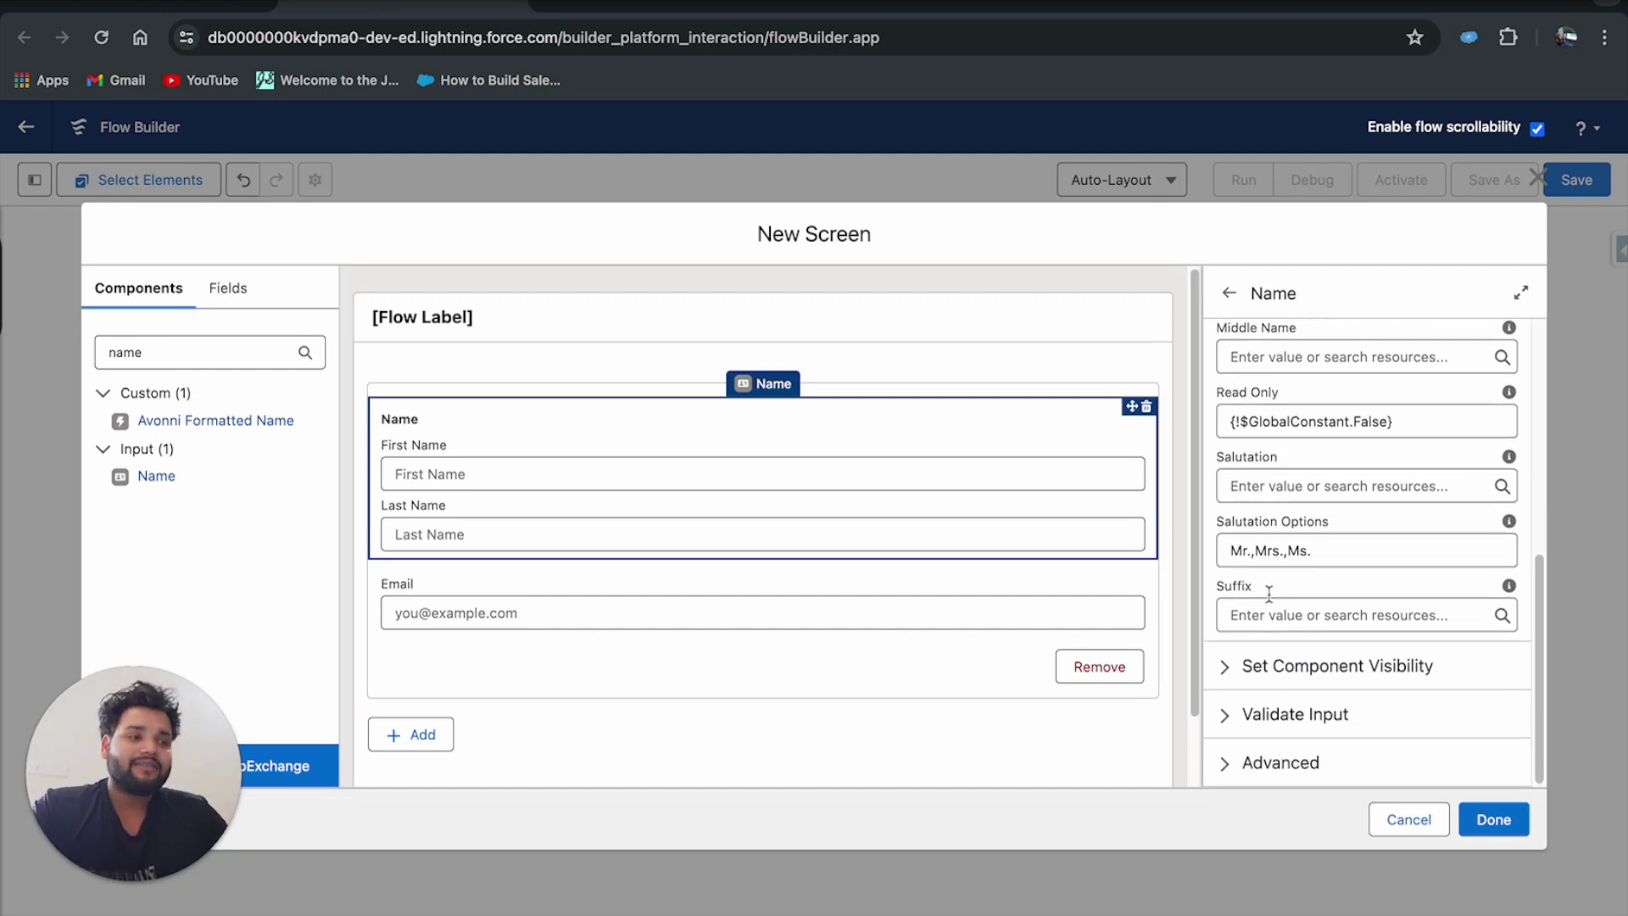
pyautogui.scroll(7, 1360, 483)
pyautogui.click(1252, 373)
pyautogui.write('Name')
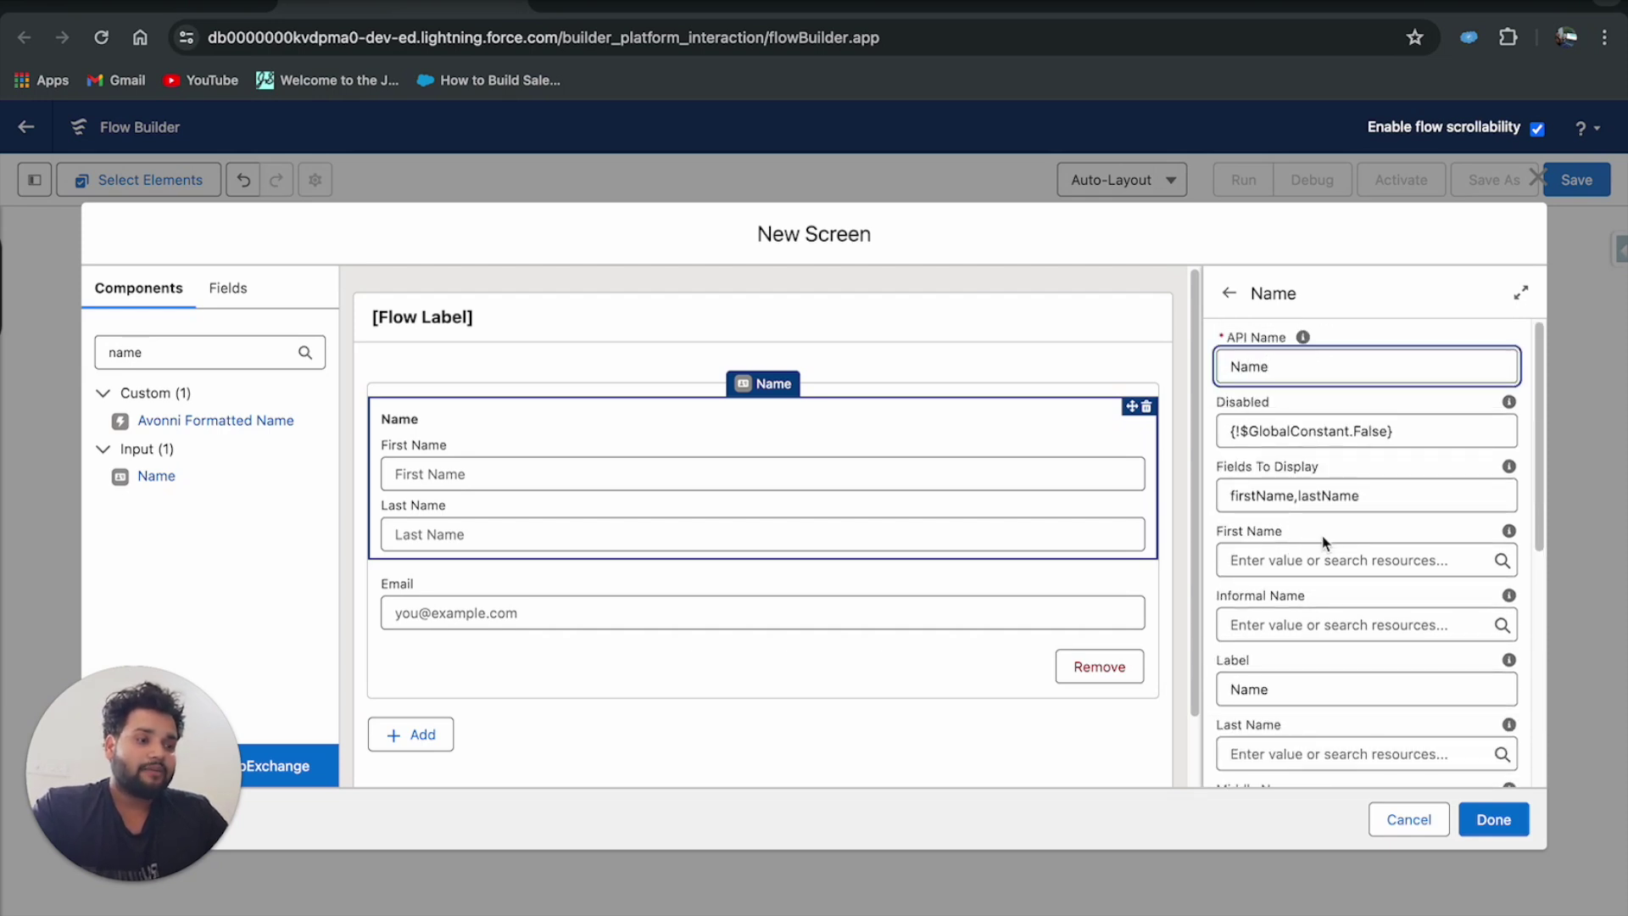
pyautogui.click(1344, 532)
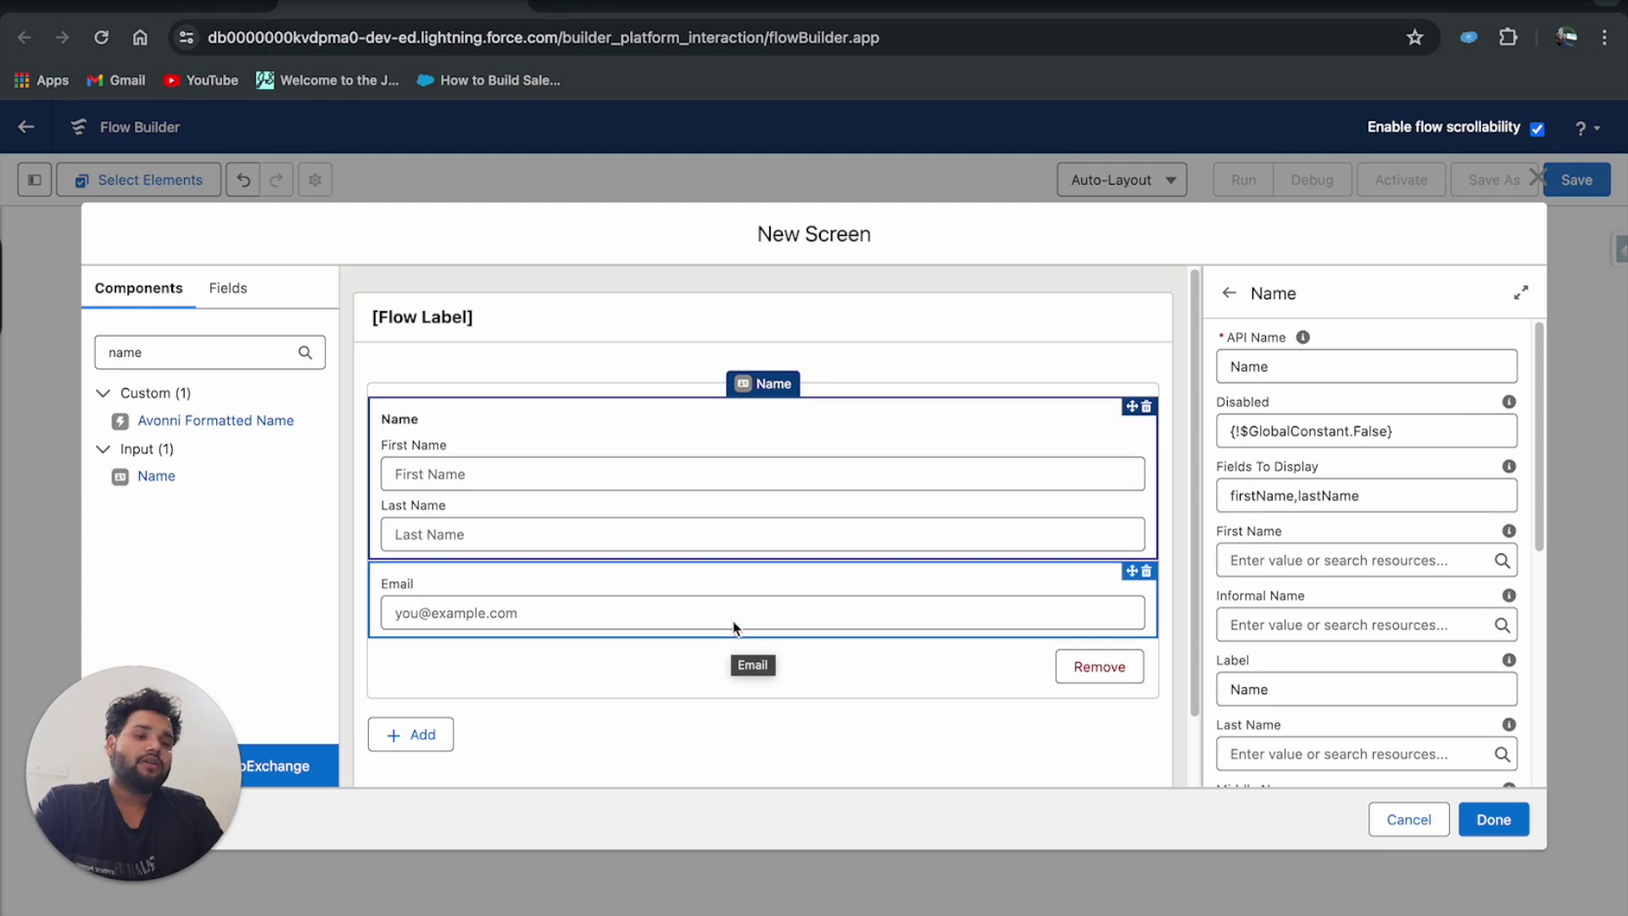
# Set the Repeater's API name to Contacts.
pyautogui.click(1496, 819)
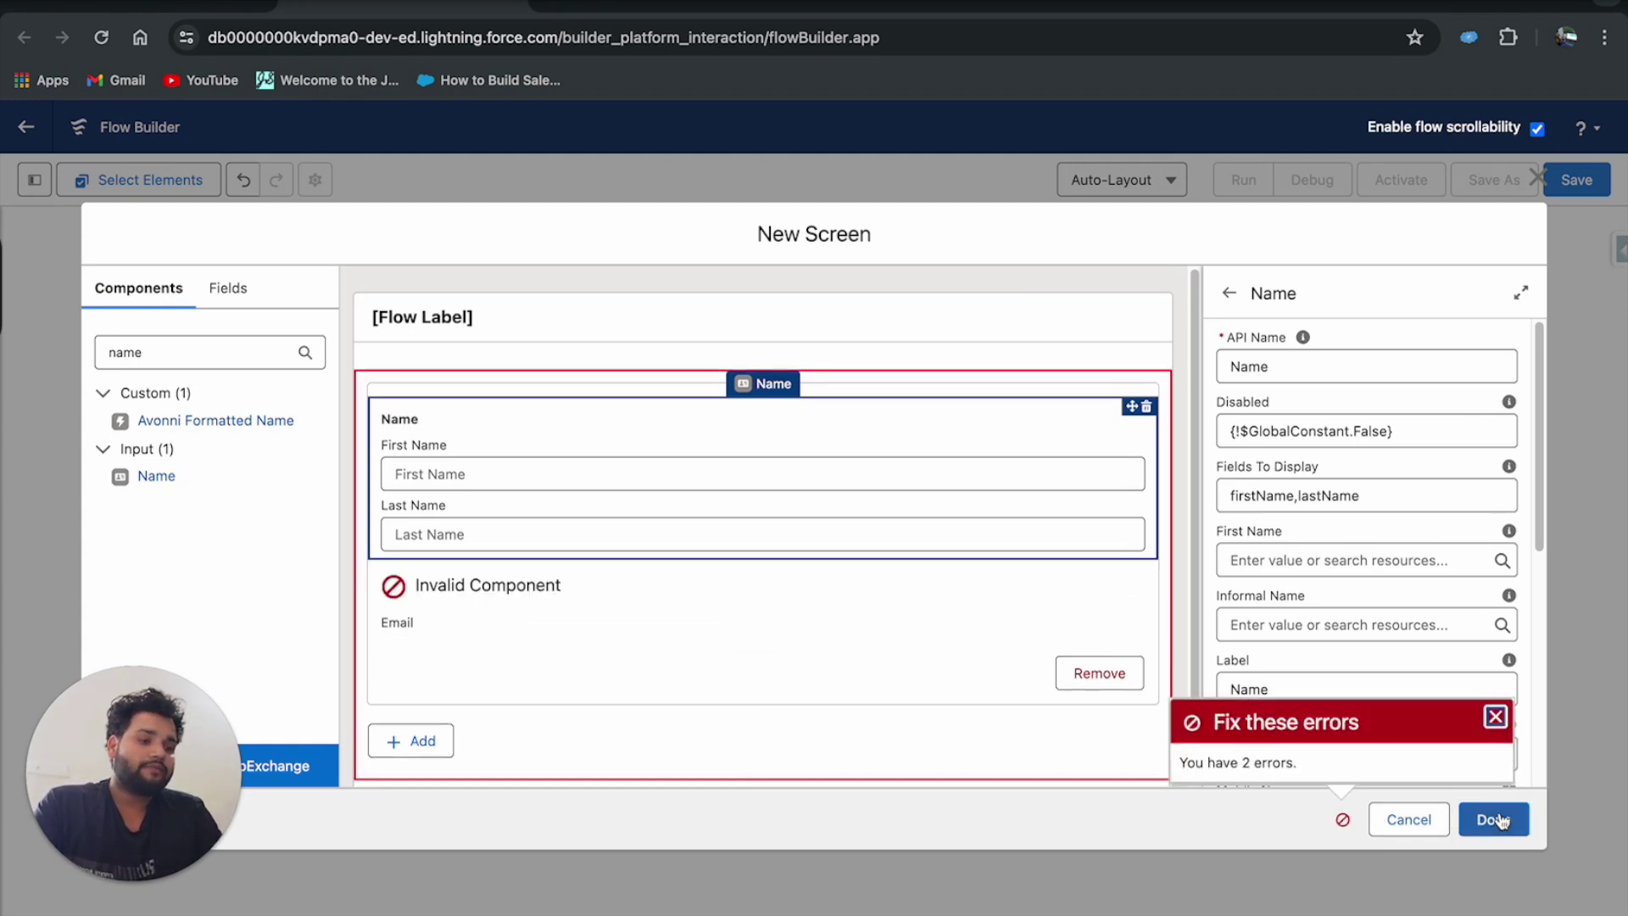
pyautogui.click(879, 381)
pyautogui.click(1245, 383)
pyautogui.write('Contacts')
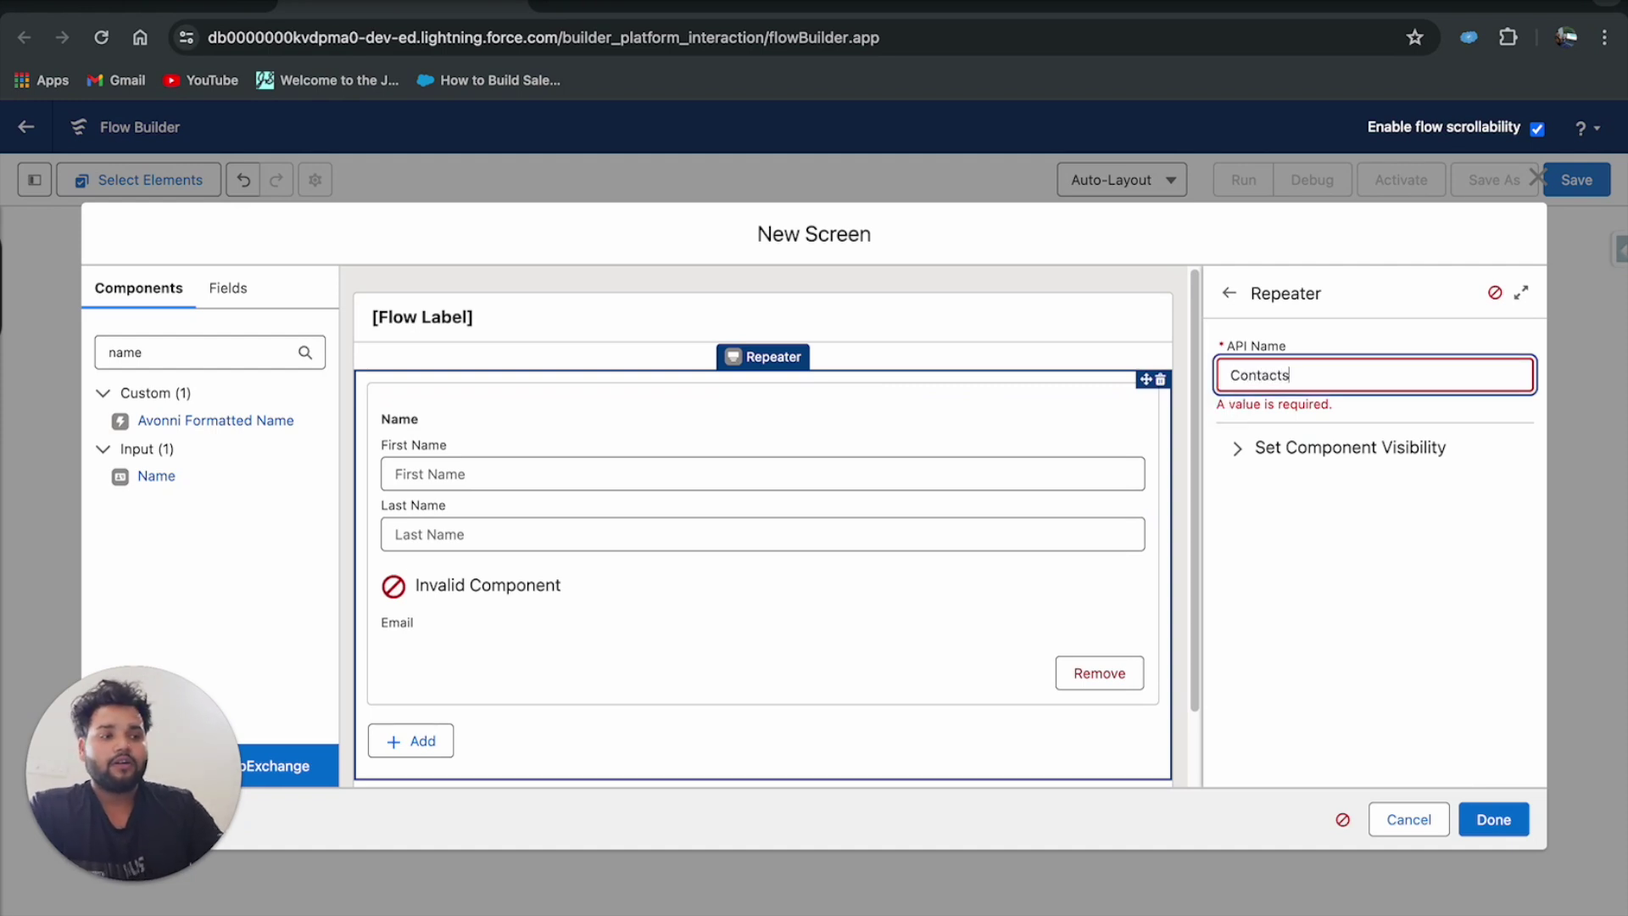
pyautogui.click(1292, 509)
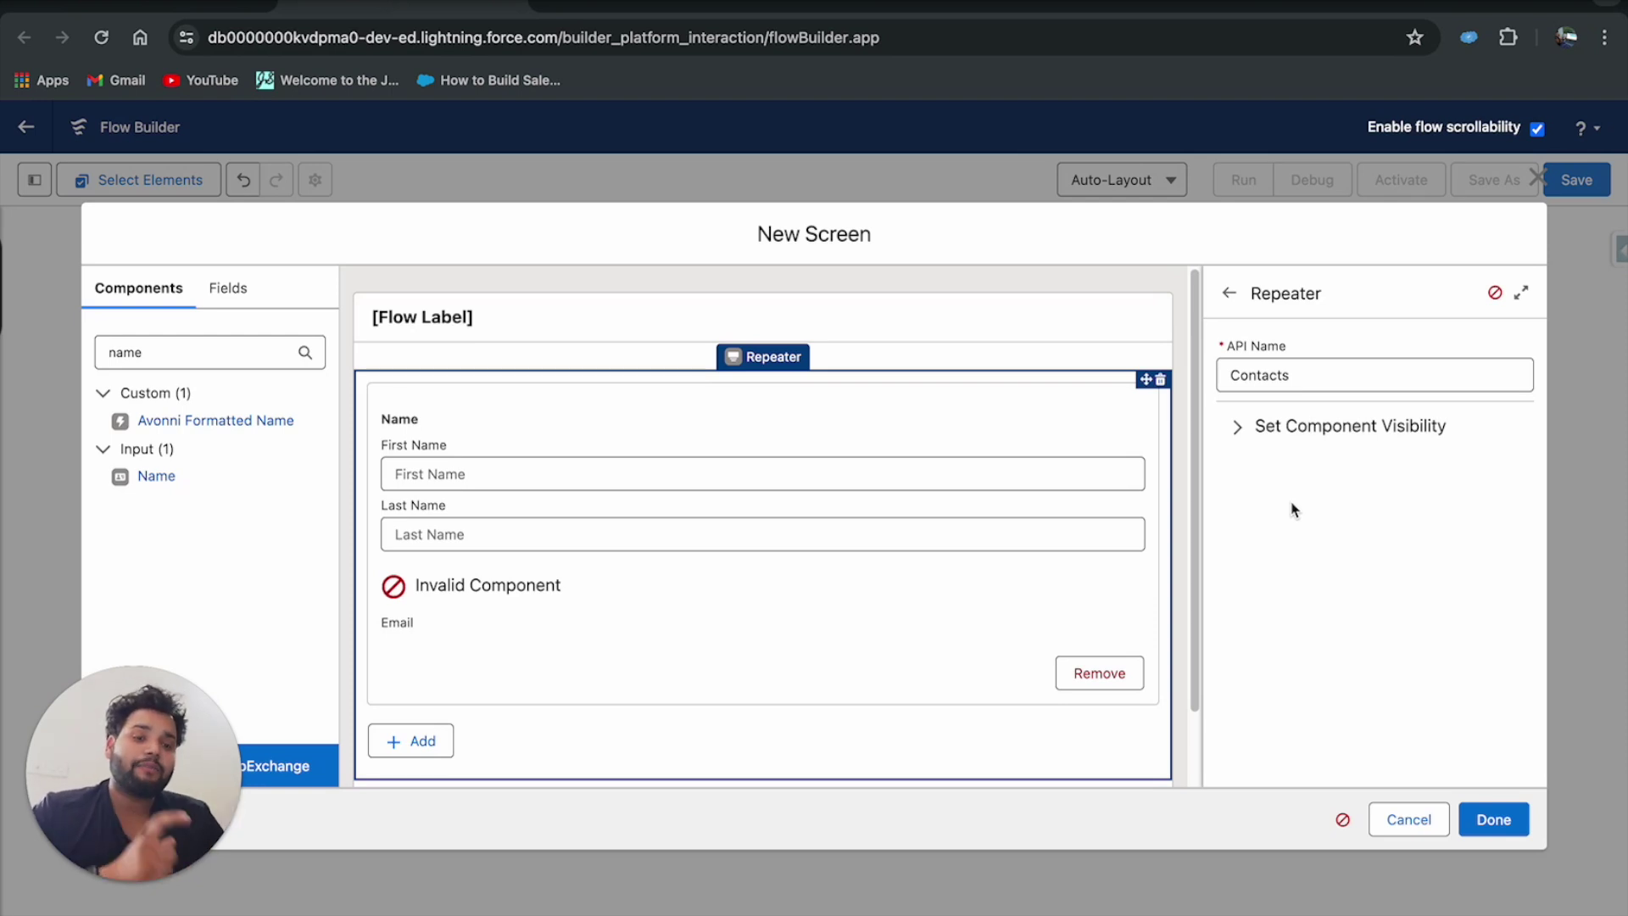
# Set the Email input's API name to Email and finish the screen with Done.
pyautogui.click(1493, 819)
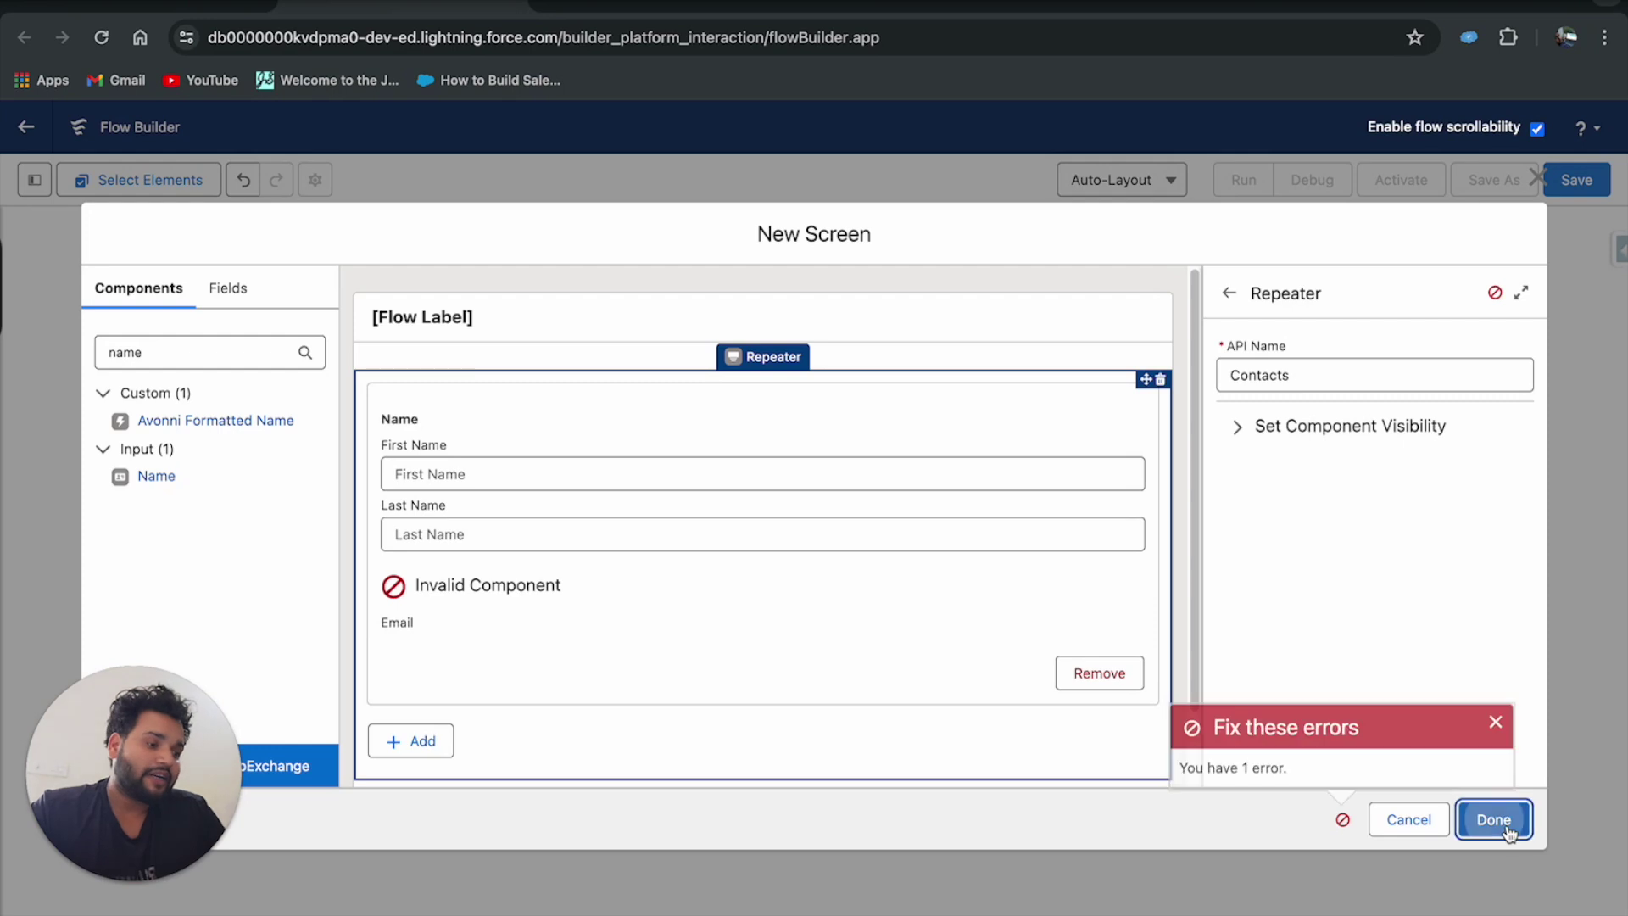
pyautogui.click(628, 591)
pyautogui.click(1246, 365)
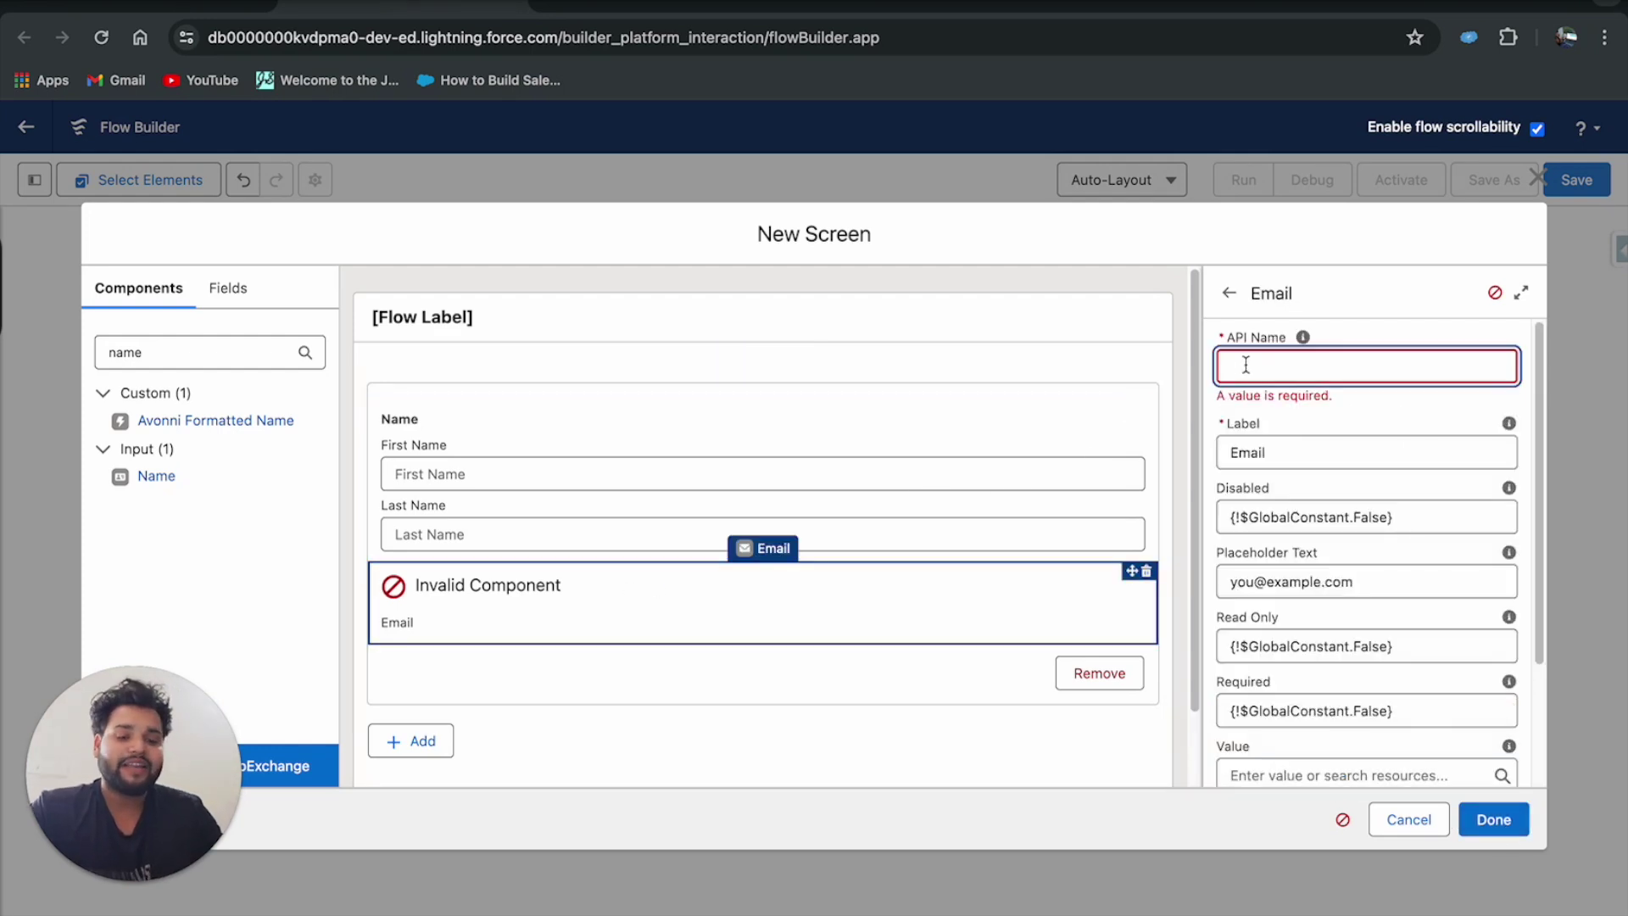
pyautogui.write('Email')
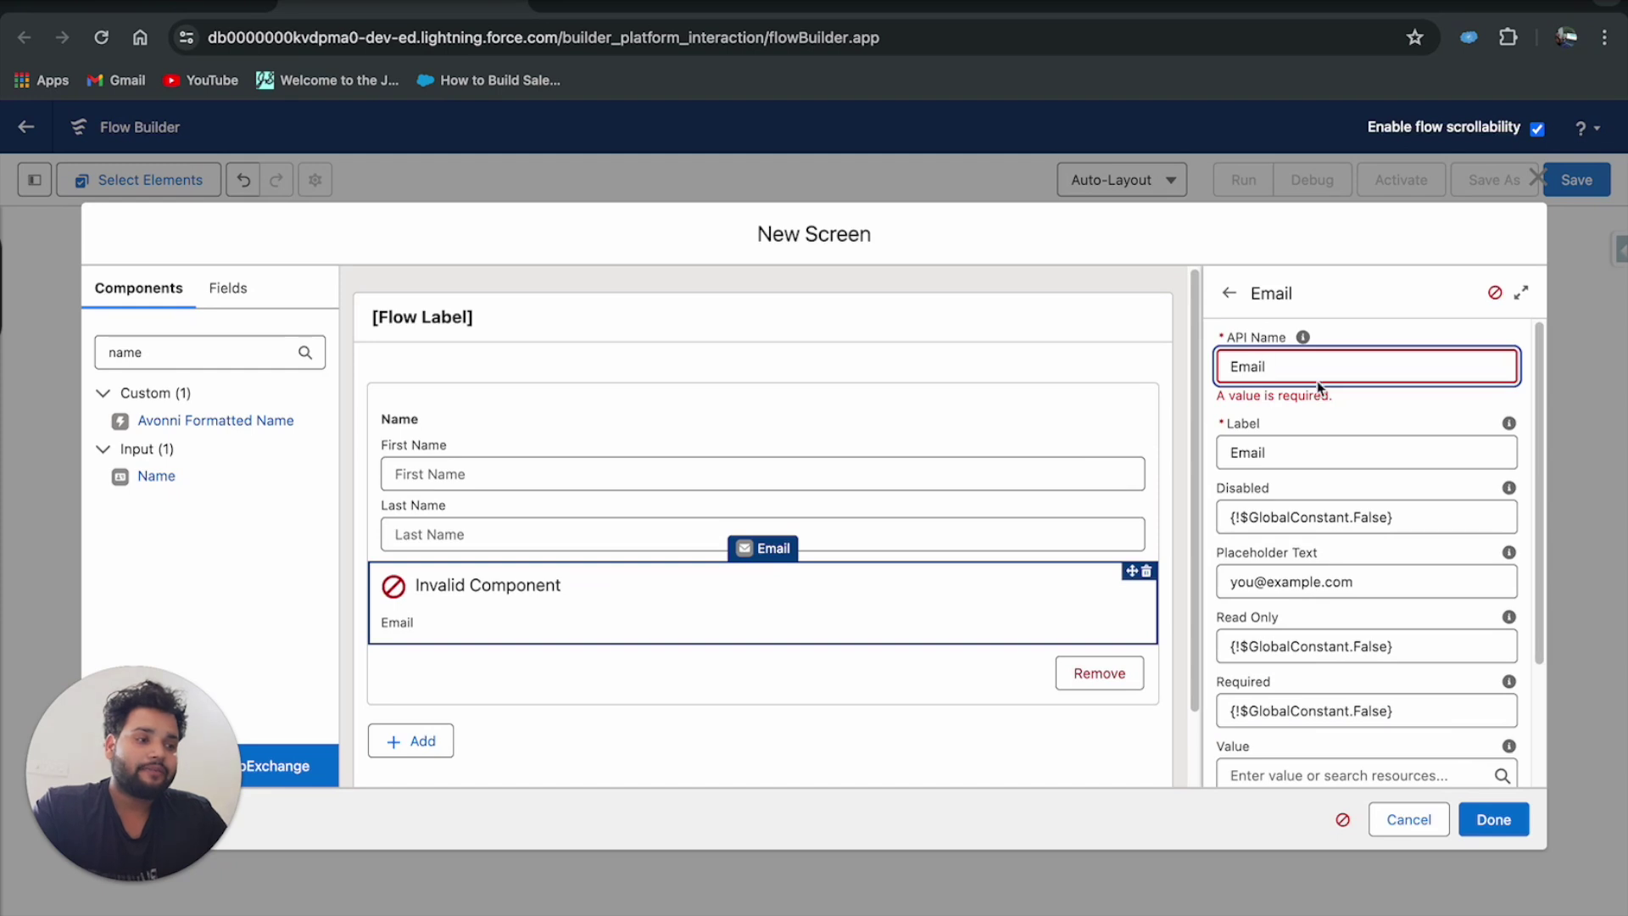
pyautogui.click(1363, 416)
pyautogui.click(1475, 821)
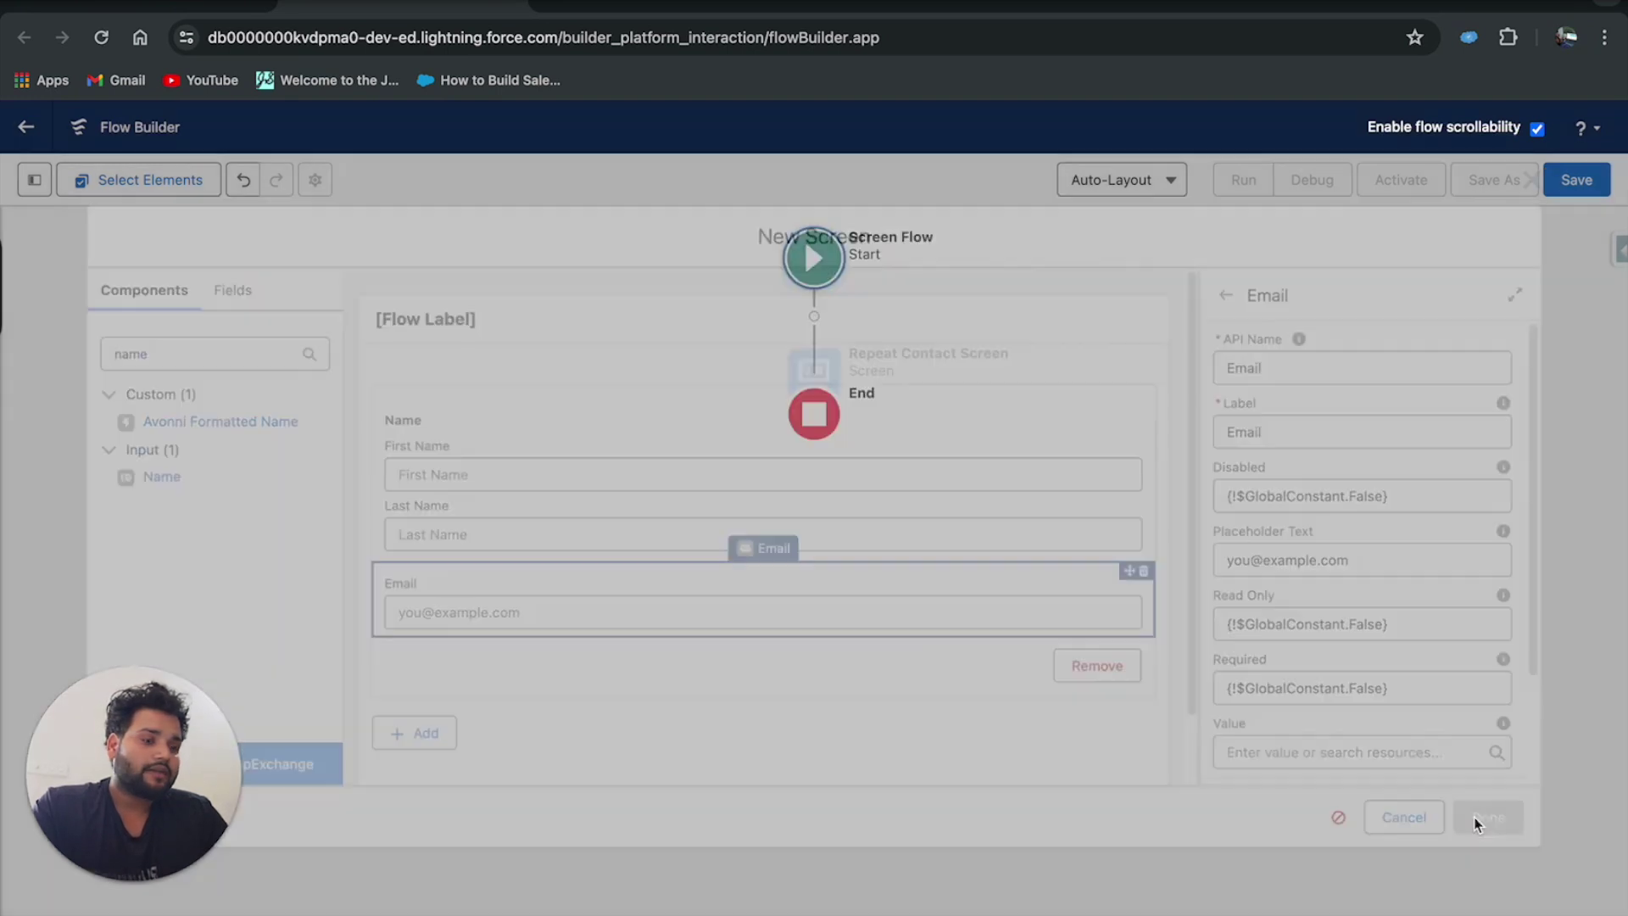
# Save the flow with label 'Repeater Usecase' and API name Repeater_Usecase, then start a debug run.
pyautogui.click(1598, 189)
pyautogui.click(663, 463)
pyautogui.write('Repea')
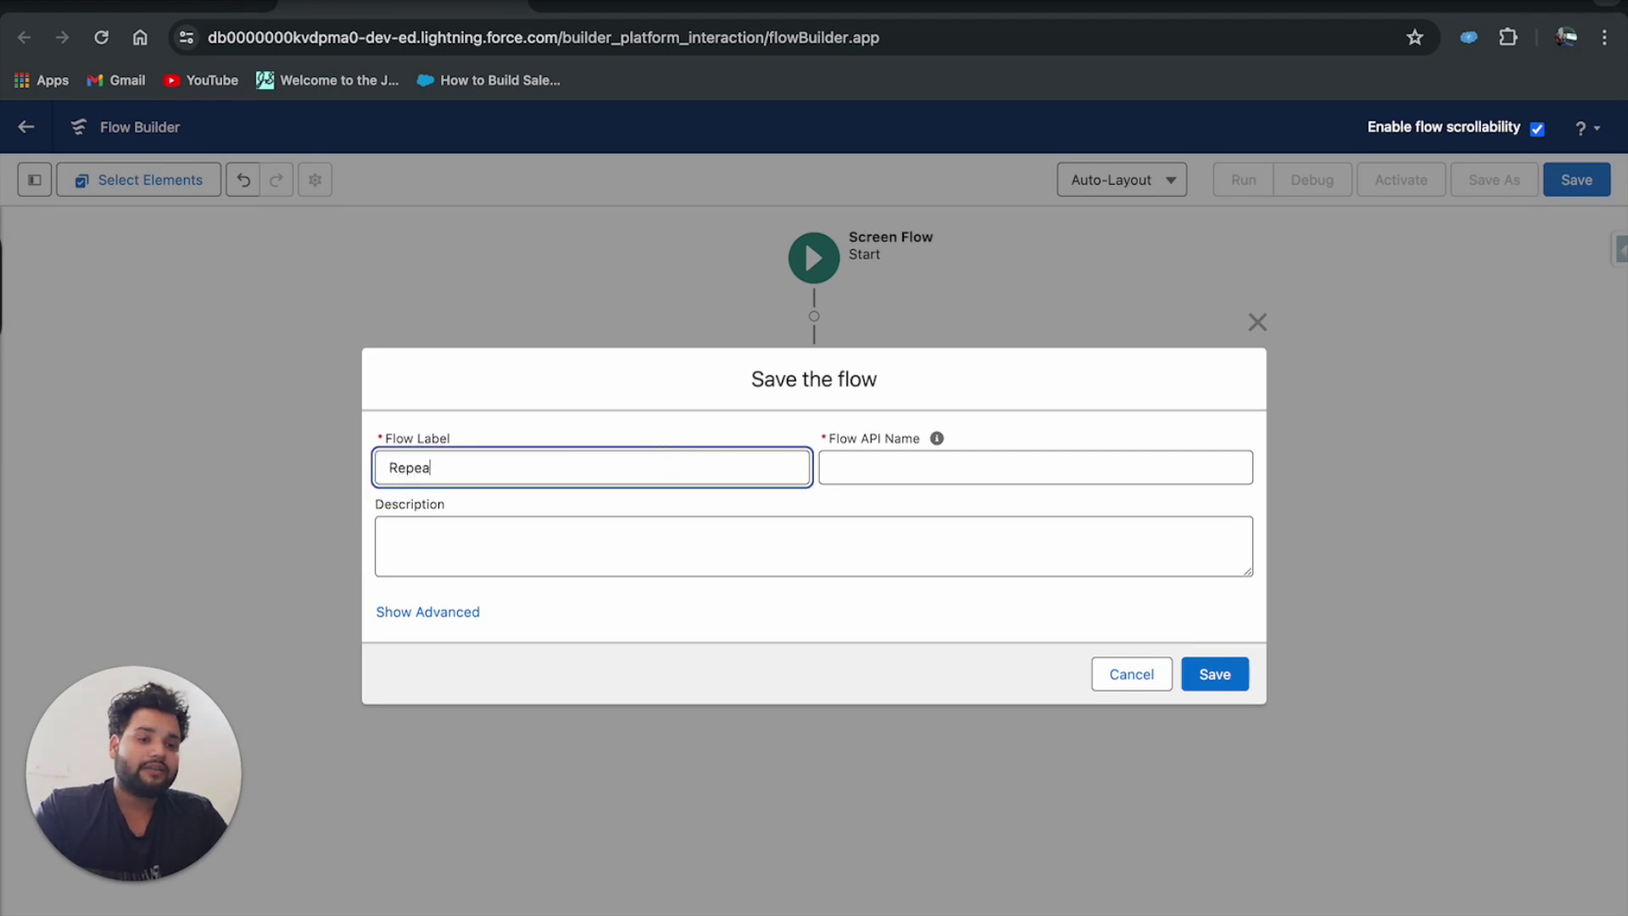
pyautogui.click(1025, 462)
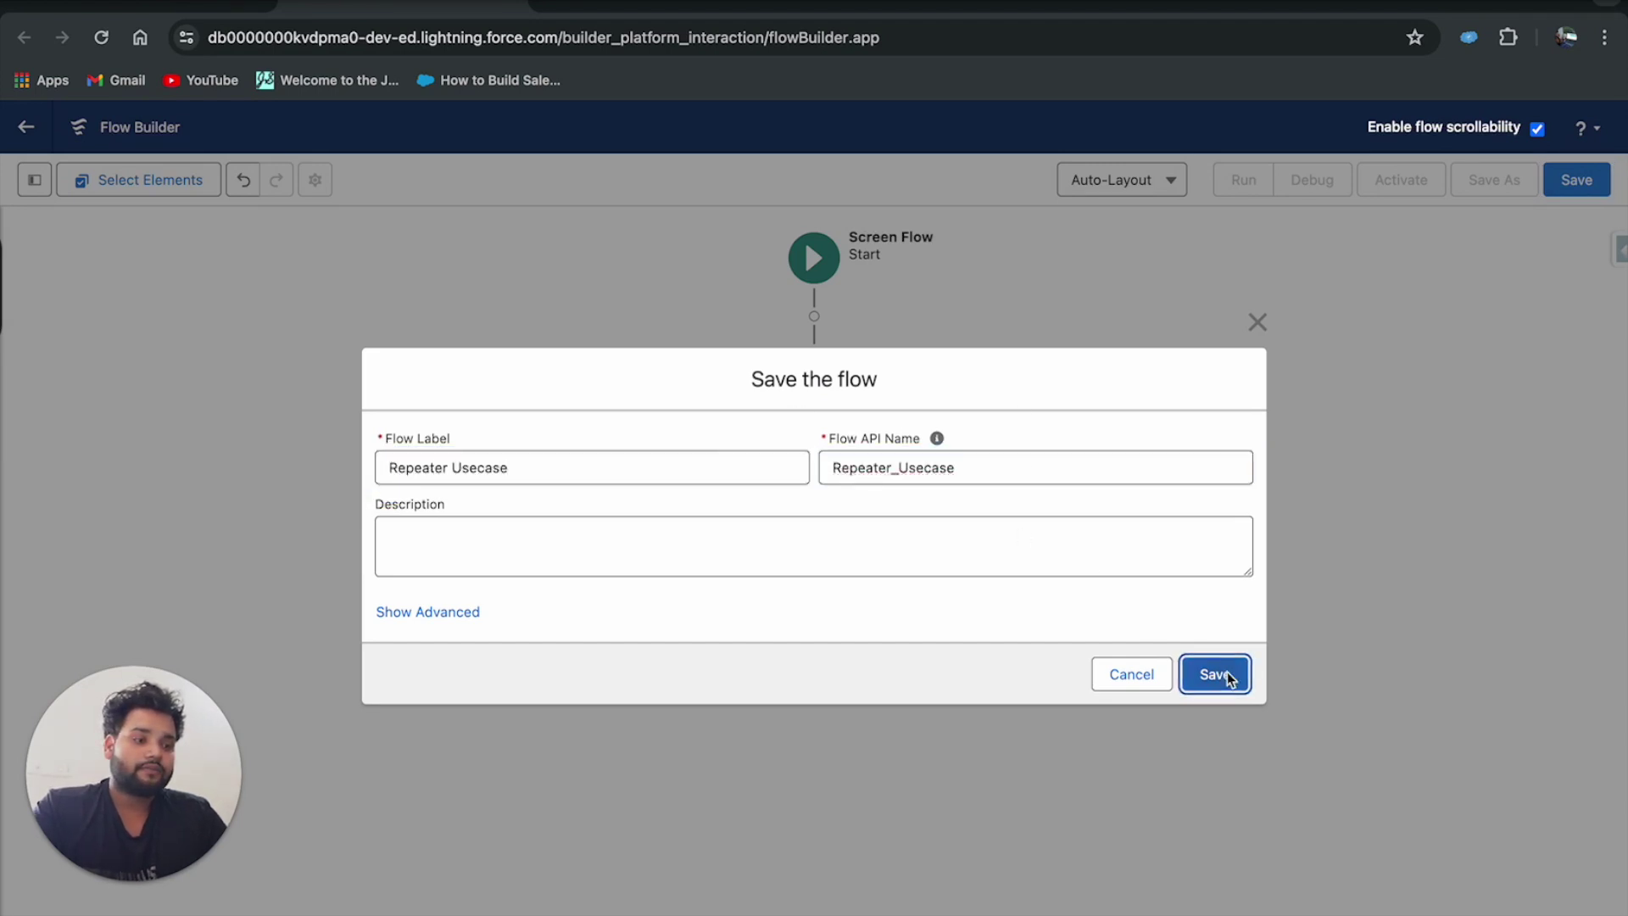
pyautogui.click(1227, 672)
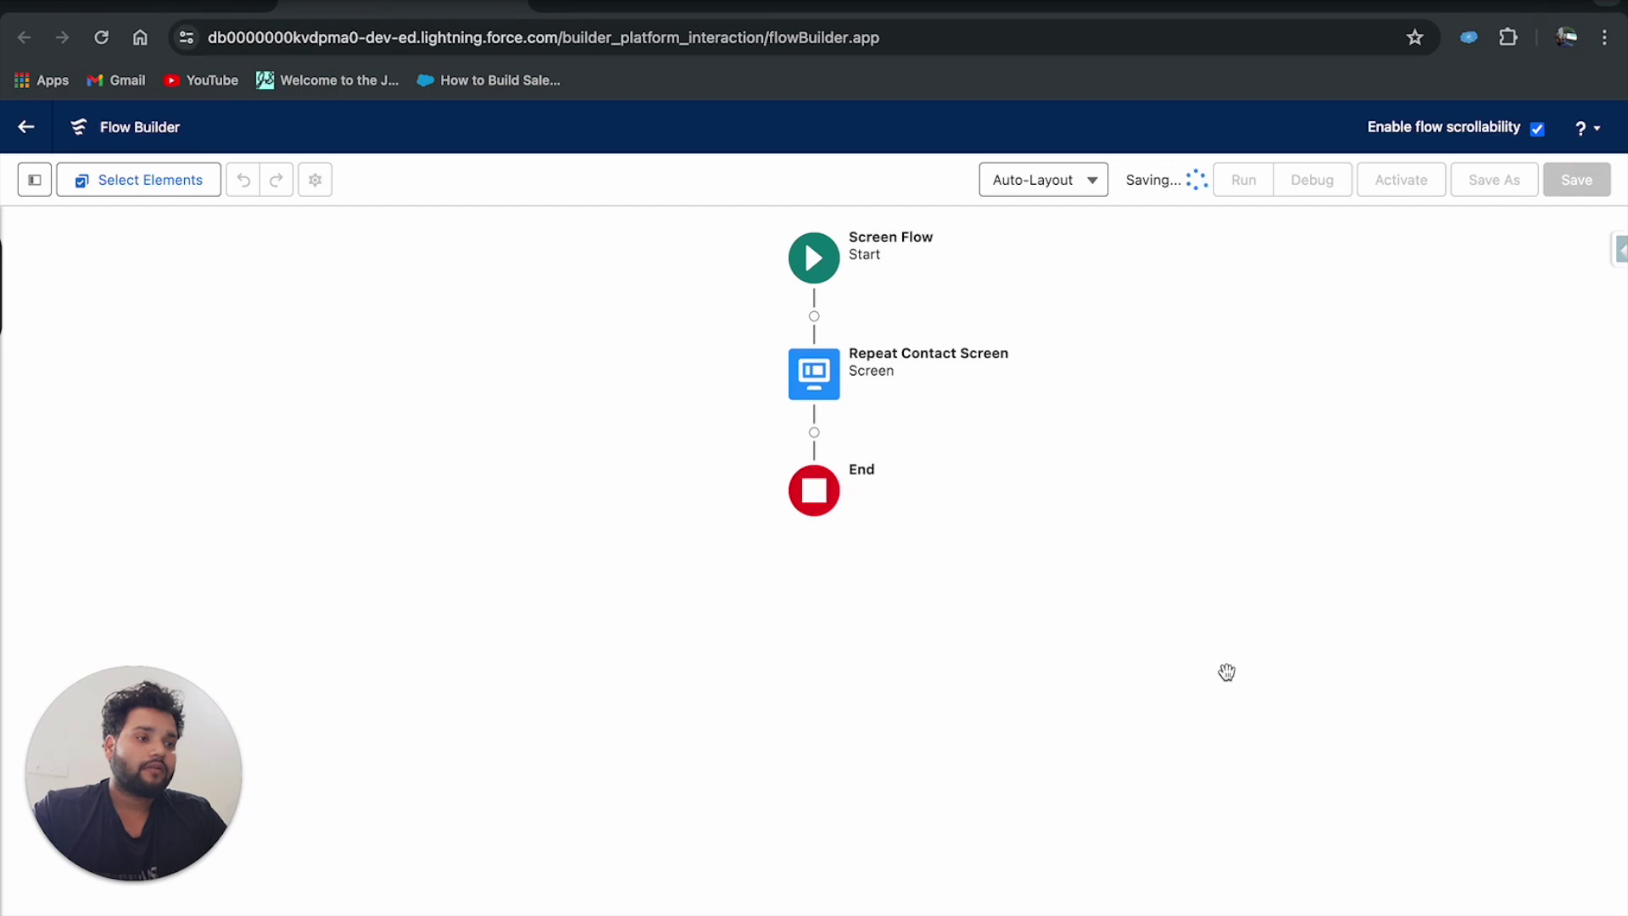
pyautogui.click(1314, 179)
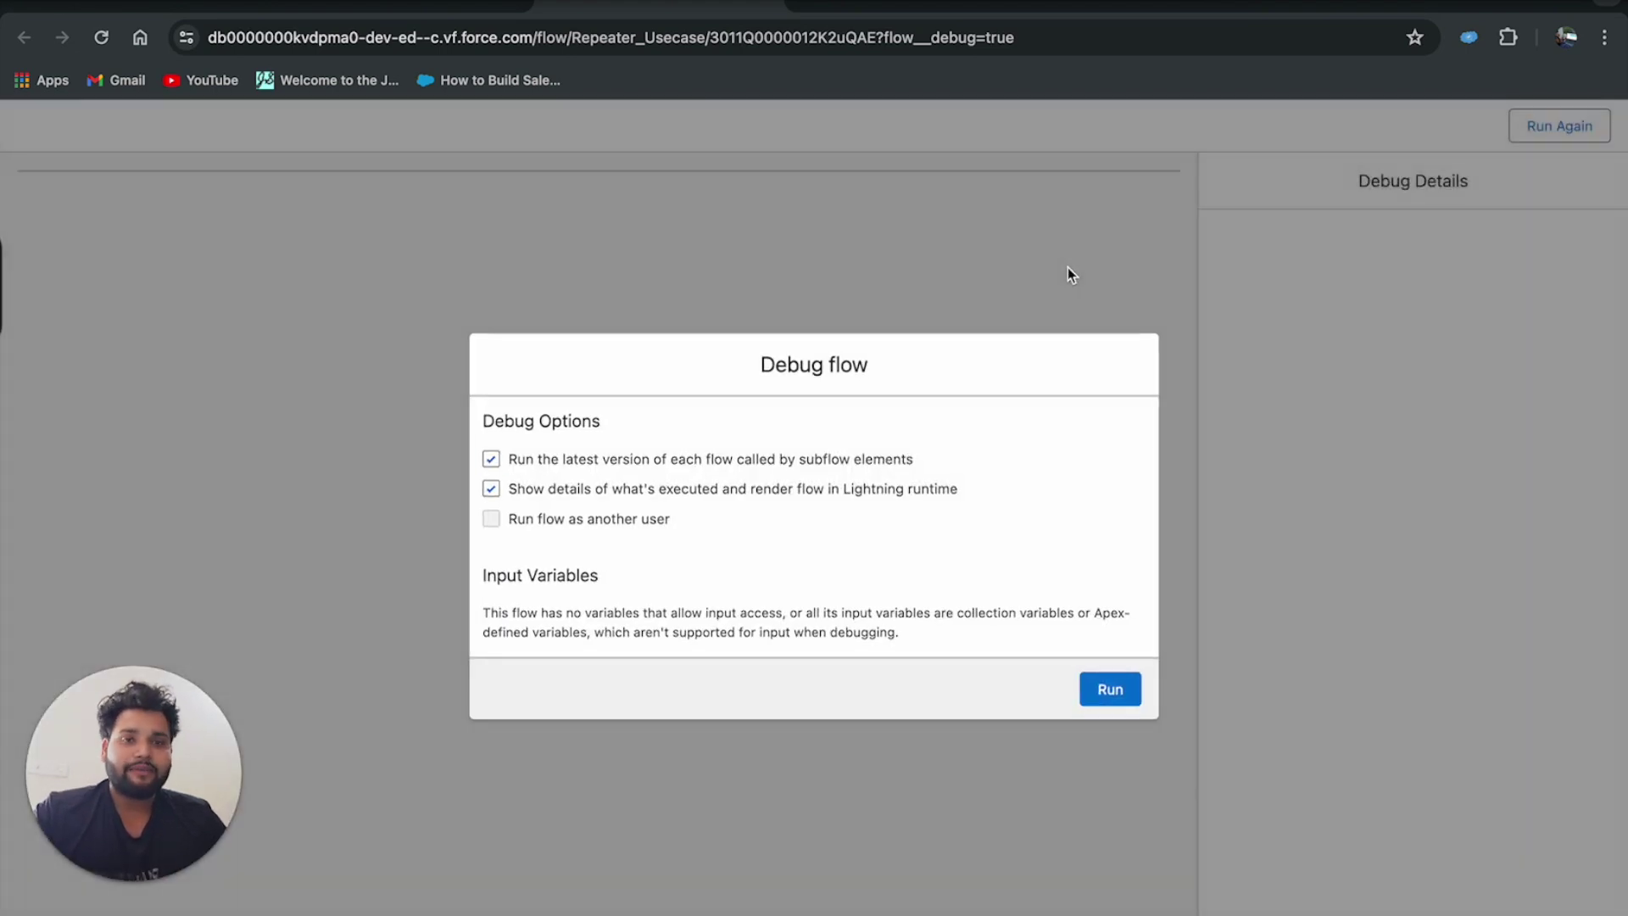
# Run the debug with default options, showing one blank Name and Email entry.
pyautogui.click(1110, 691)
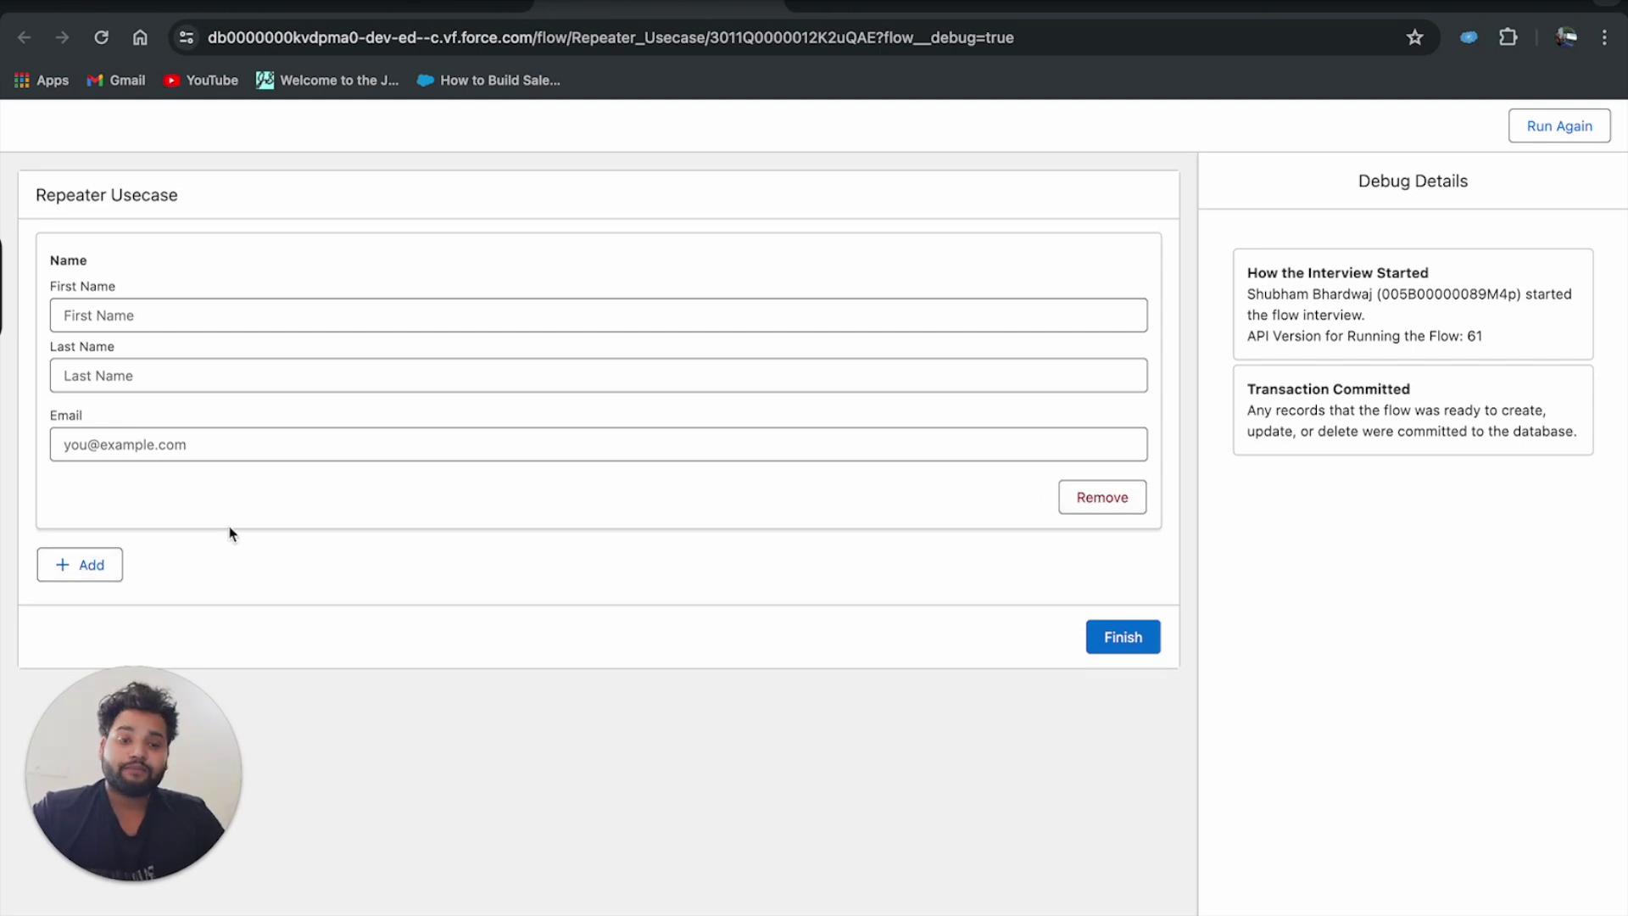
pyautogui.click(93, 563)
pyautogui.scroll(-1, 96, 559)
pyautogui.moveTo(127, 785); pyautogui.dragTo(1360, 795)
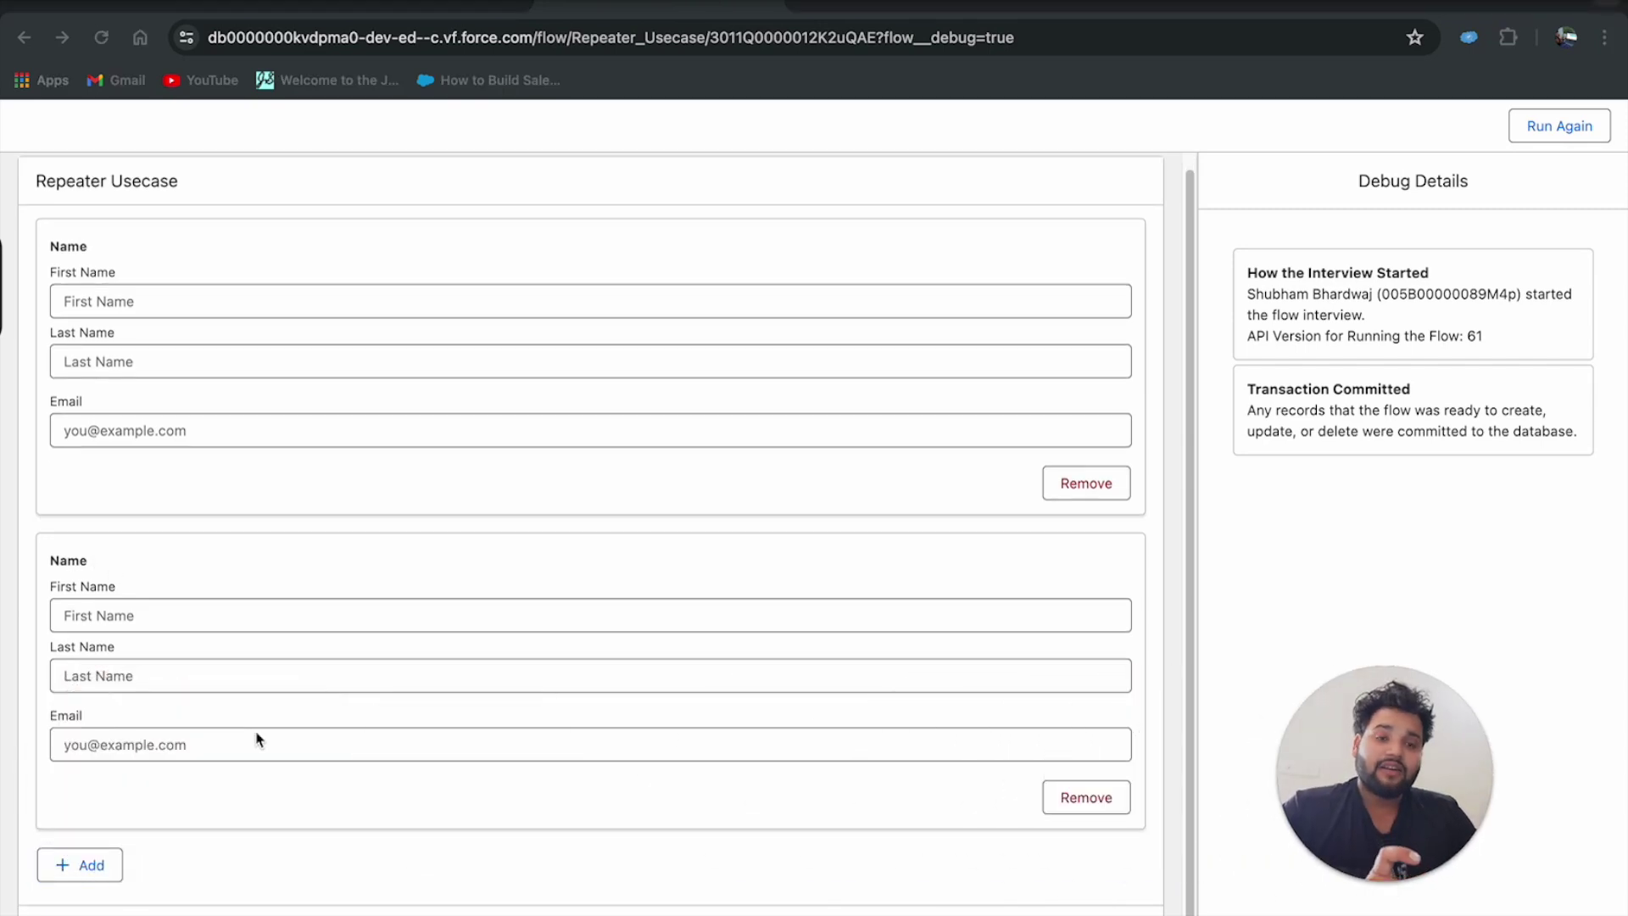
pyautogui.click(88, 864)
pyautogui.click(89, 865)
pyautogui.scroll(-4, 89, 863)
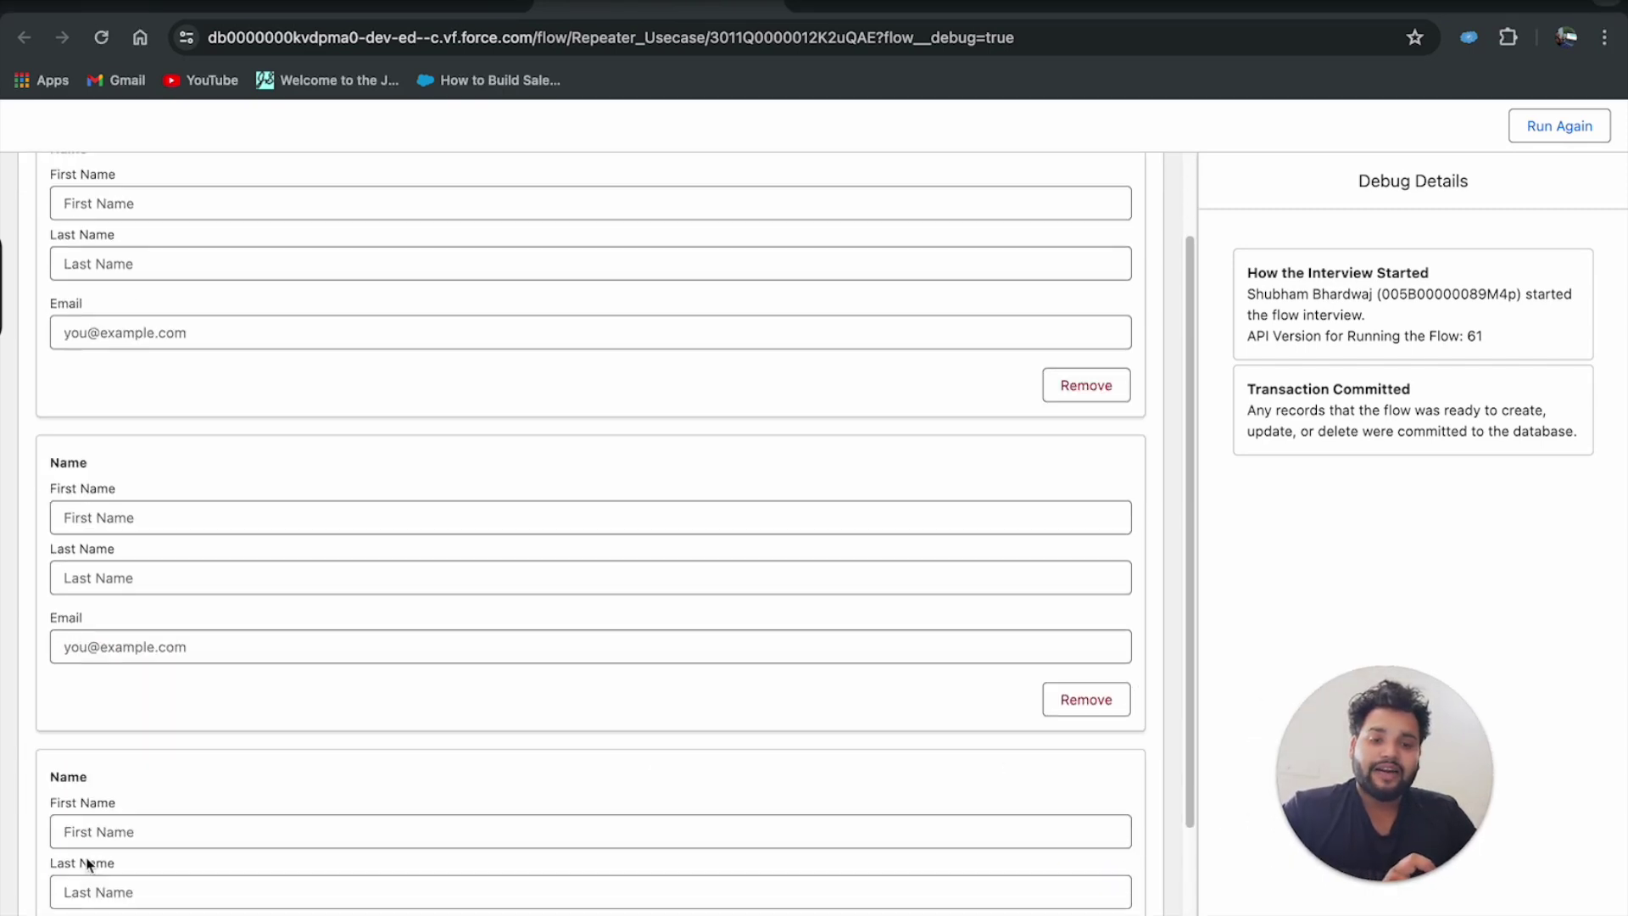
pyautogui.click(85, 864)
pyautogui.scroll(-4, 72, 865)
pyautogui.click(72, 865)
pyautogui.scroll(-4, 72, 865)
pyautogui.click(72, 865)
pyautogui.scroll(-4, 72, 865)
pyautogui.click(72, 864)
pyautogui.scroll(-4, 72, 865)
pyautogui.click(72, 865)
pyautogui.scroll(-4, 72, 865)
pyautogui.click(72, 865)
pyautogui.scroll(-4, 72, 864)
pyautogui.click(72, 865)
pyautogui.scroll(-4, 72, 877)
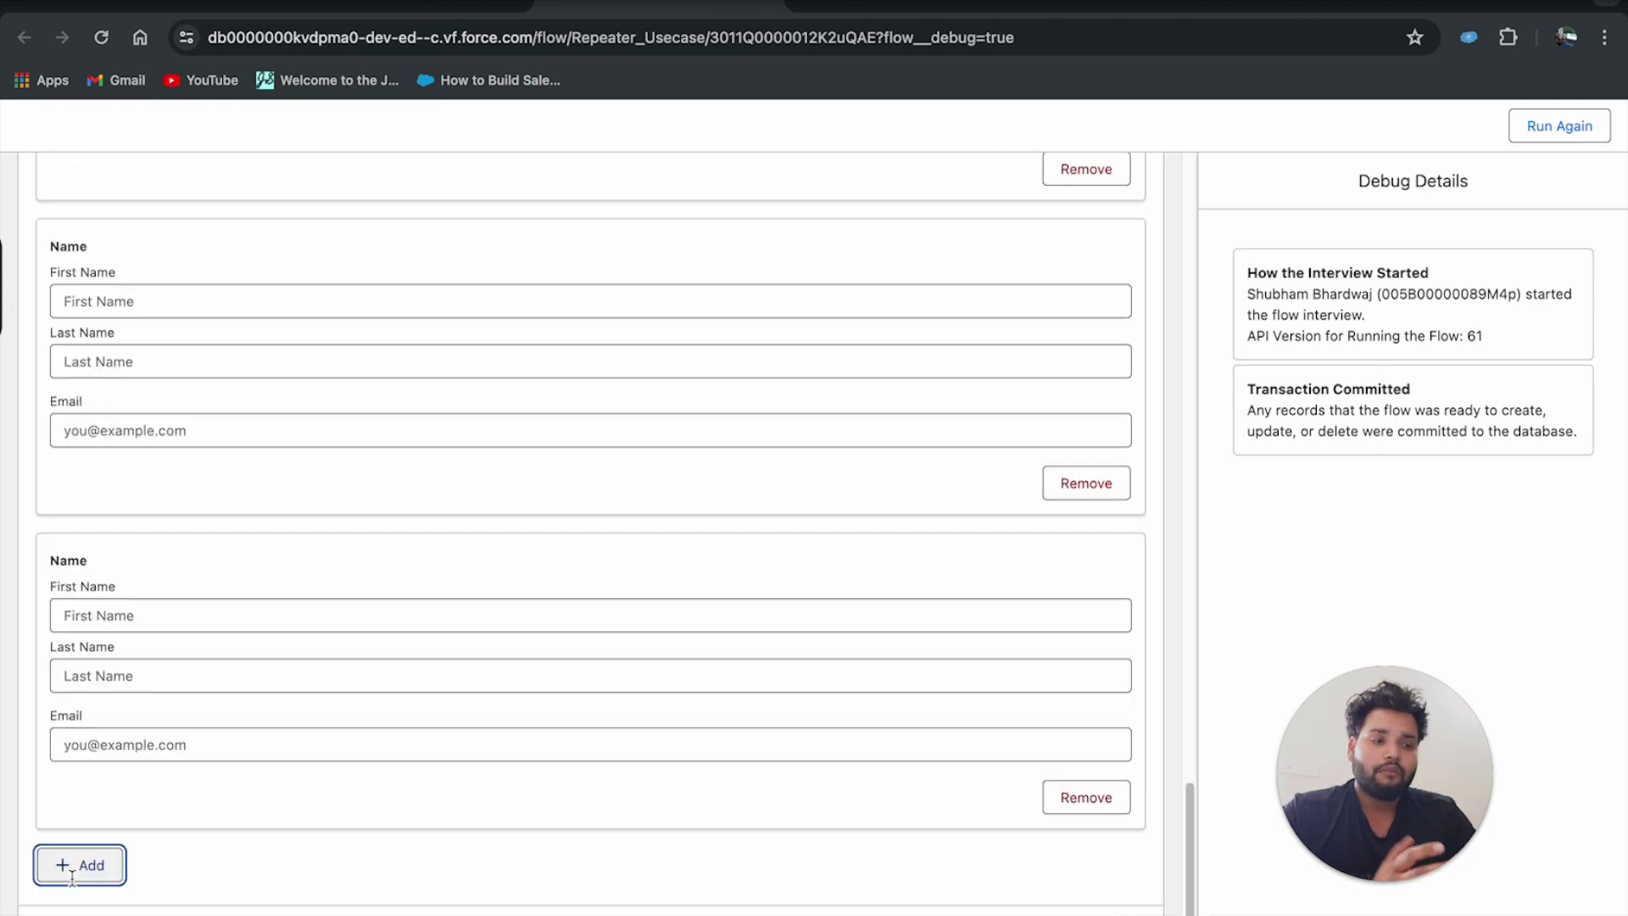
pyautogui.click(74, 882)
pyautogui.scroll(-4, 73, 880)
pyautogui.click(73, 880)
pyautogui.scroll(-4, 72, 879)
pyautogui.click(71, 867)
pyautogui.scroll(-4, 71, 867)
pyautogui.click(68, 869)
pyautogui.scroll(-4, 68, 868)
pyautogui.click(68, 867)
pyautogui.scroll(-4, 67, 866)
pyautogui.click(68, 866)
pyautogui.scroll(-4, 68, 868)
pyautogui.click(68, 866)
pyautogui.scroll(-4, 68, 867)
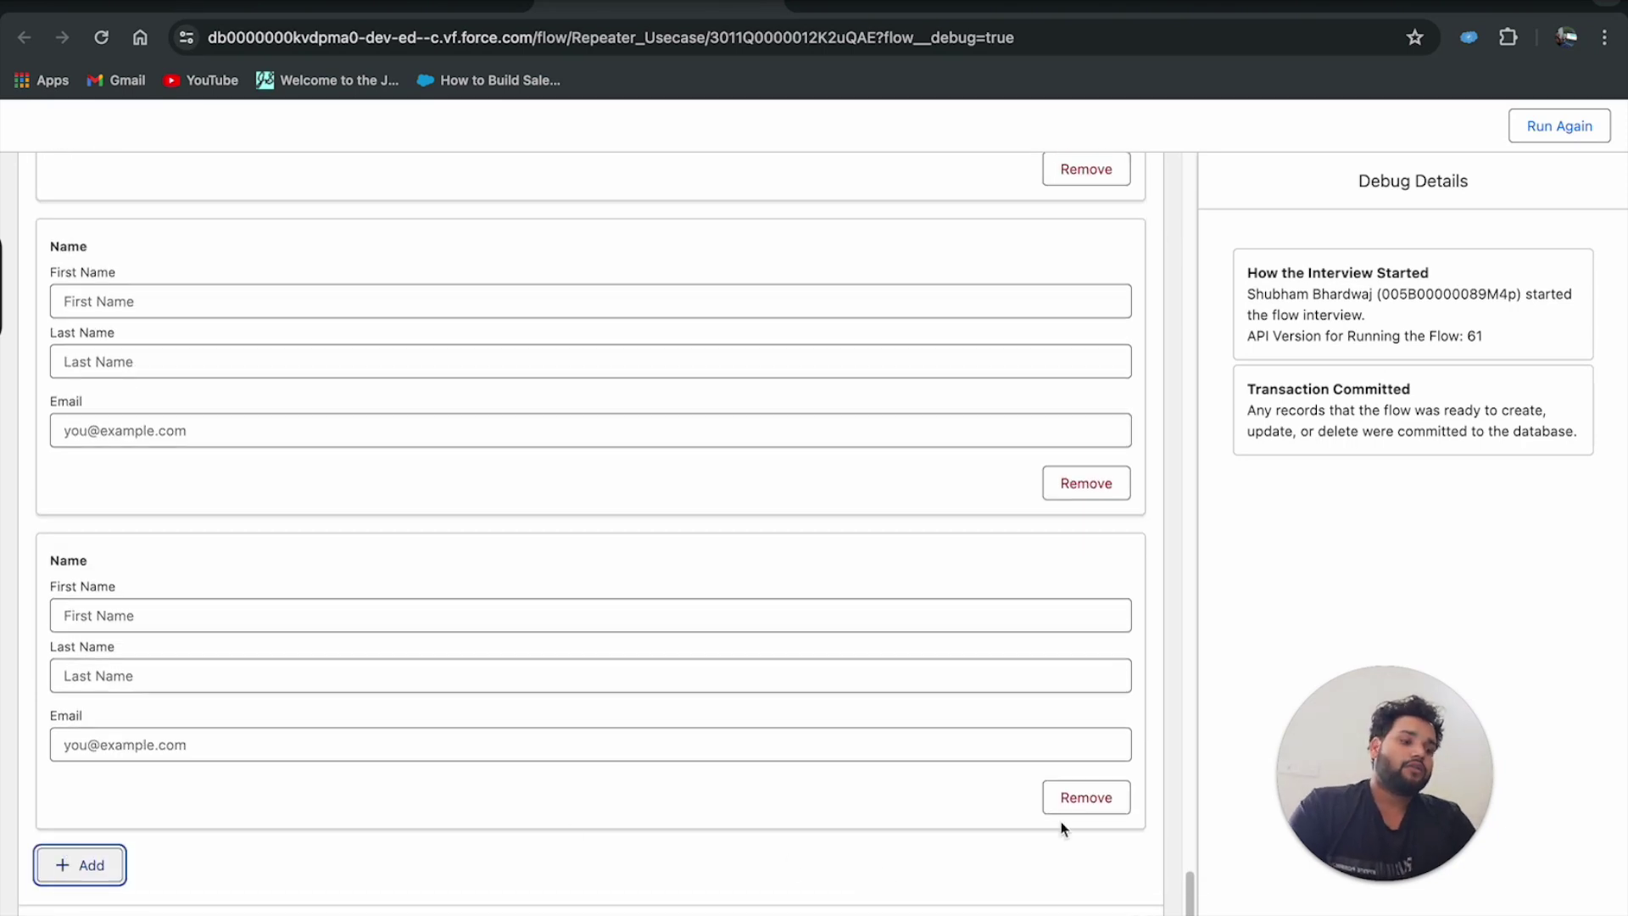
pyautogui.click(1107, 796)
pyautogui.click(1107, 799)
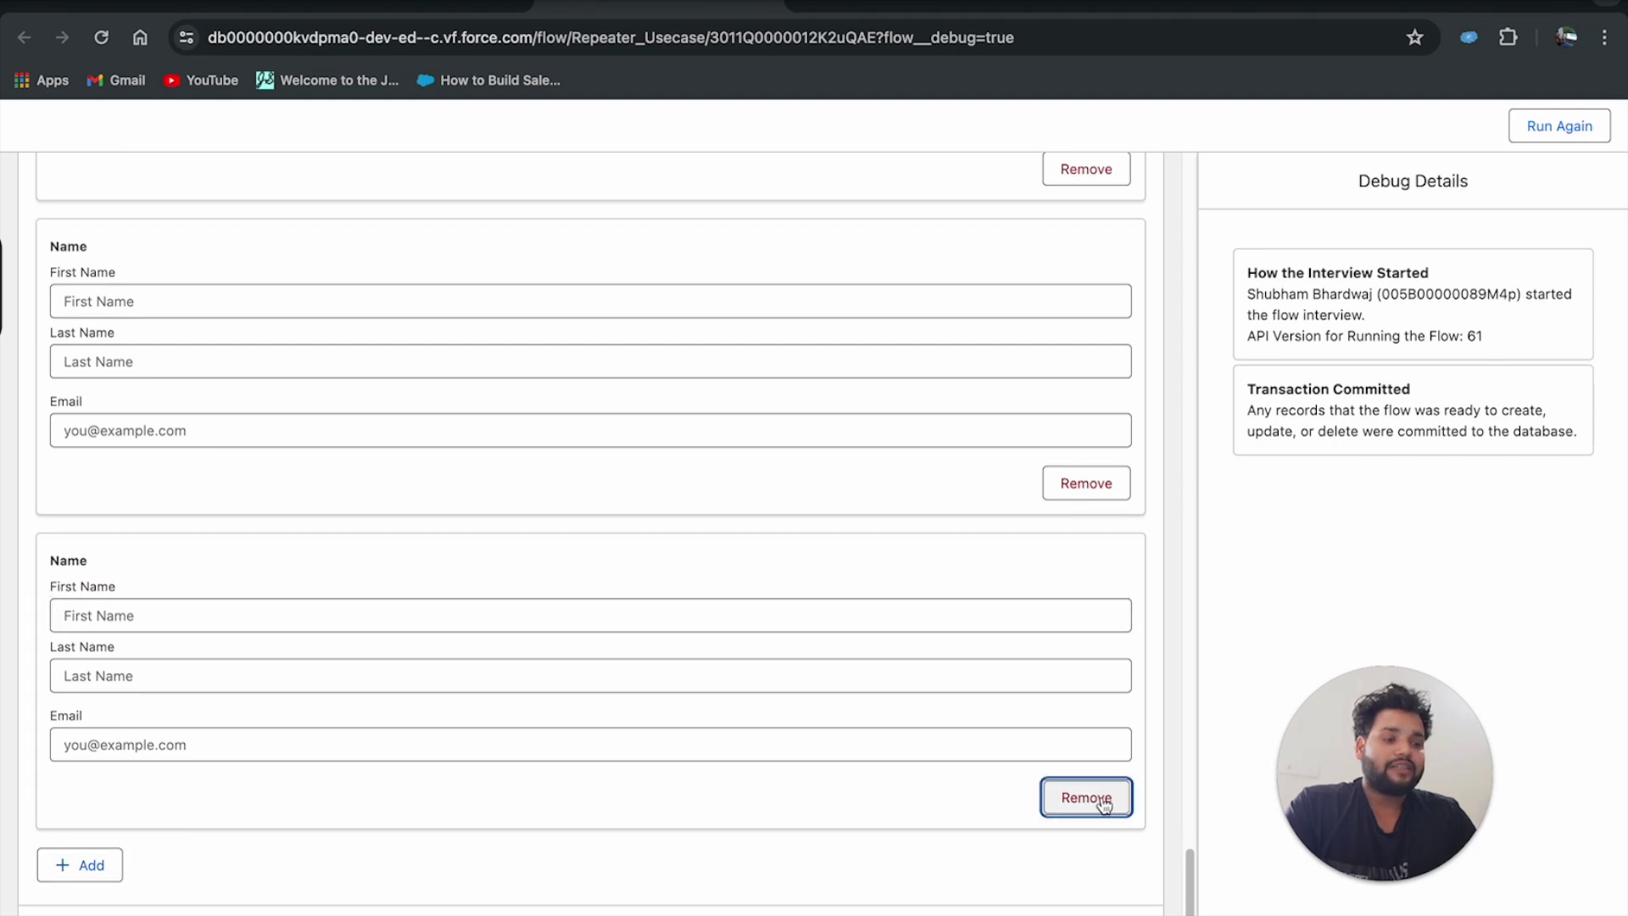
pyautogui.click(1105, 803)
pyautogui.click(1105, 803)
pyautogui.click(1105, 803)
pyautogui.click(1104, 803)
pyautogui.click(1104, 803)
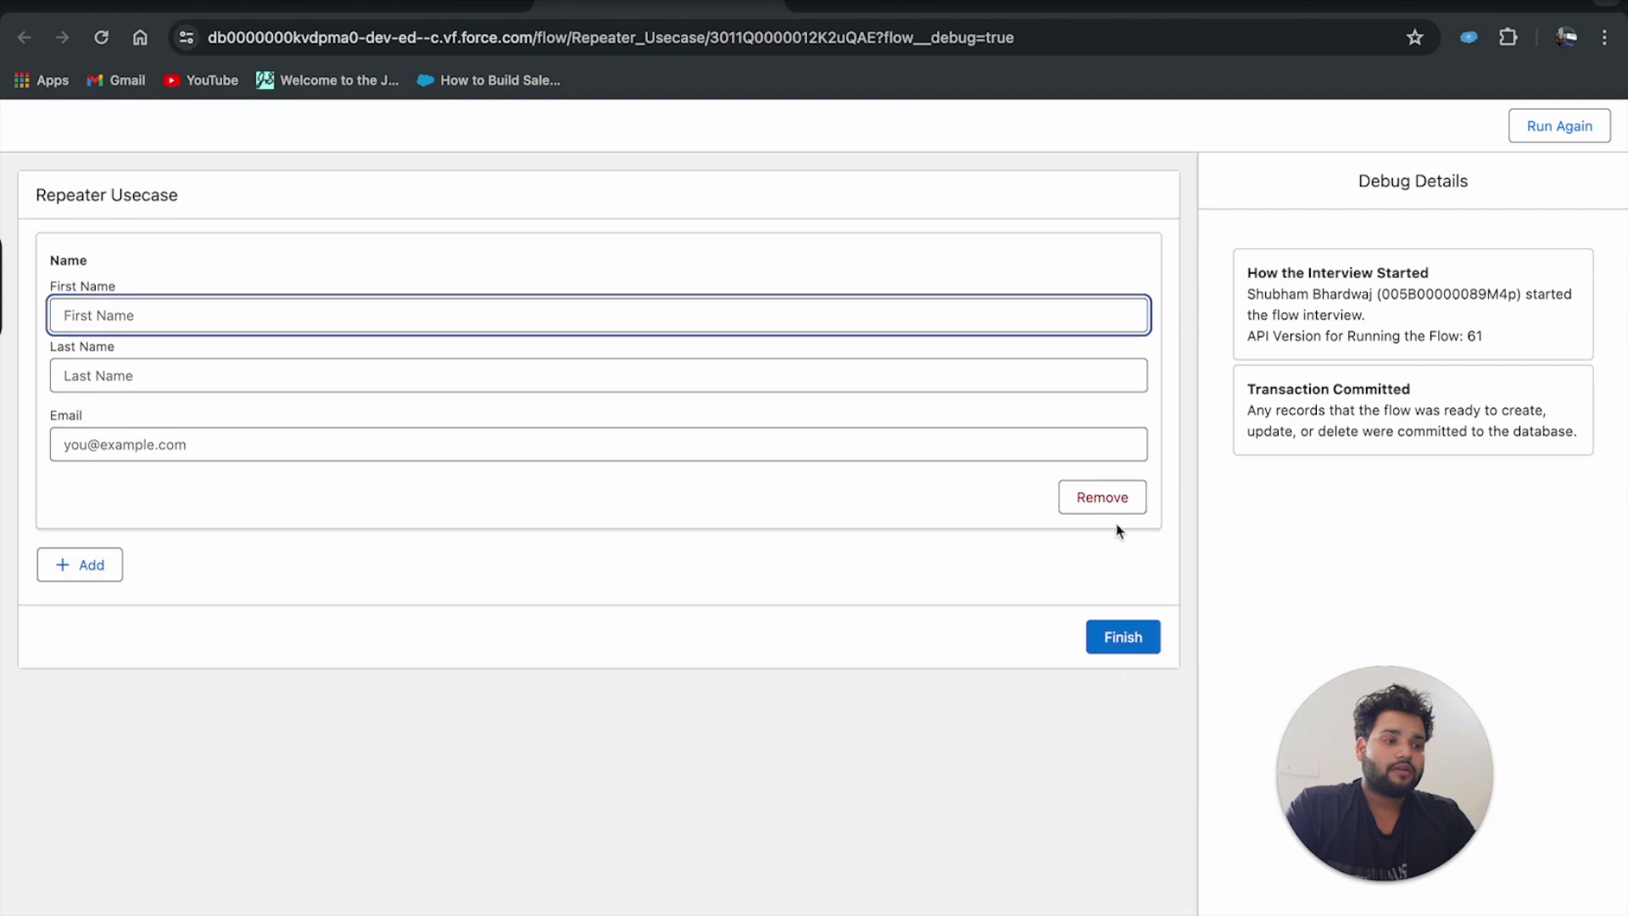
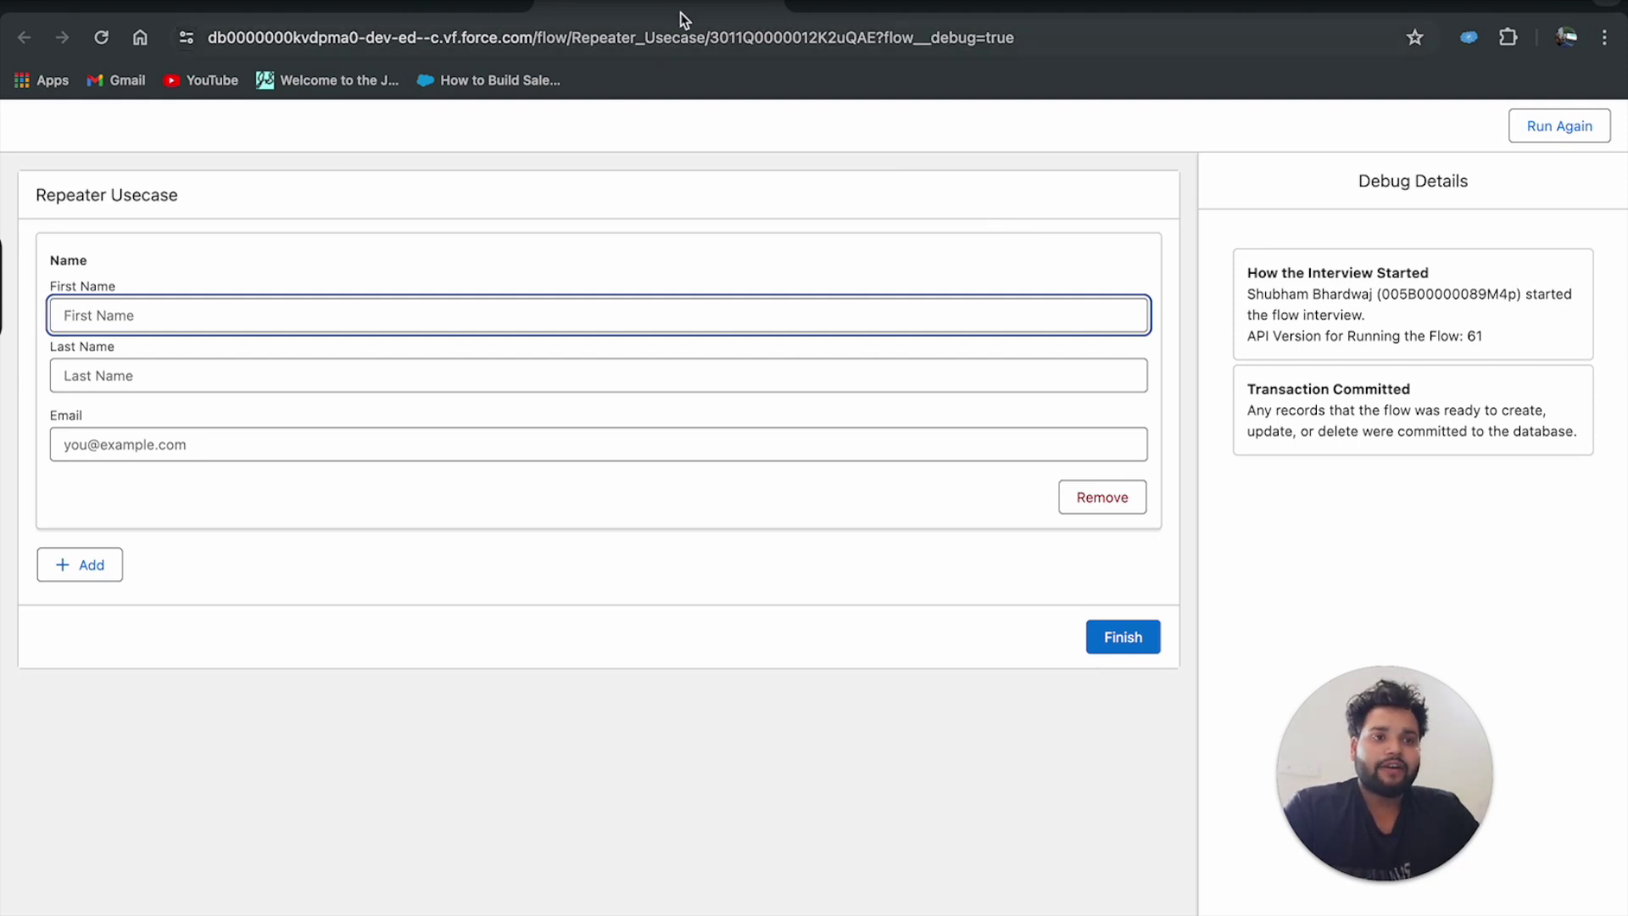
# Back on the canvas, view the Add Element options after the screen and open Repeat Contact Screen for editing.
pyautogui.click(410, 7)
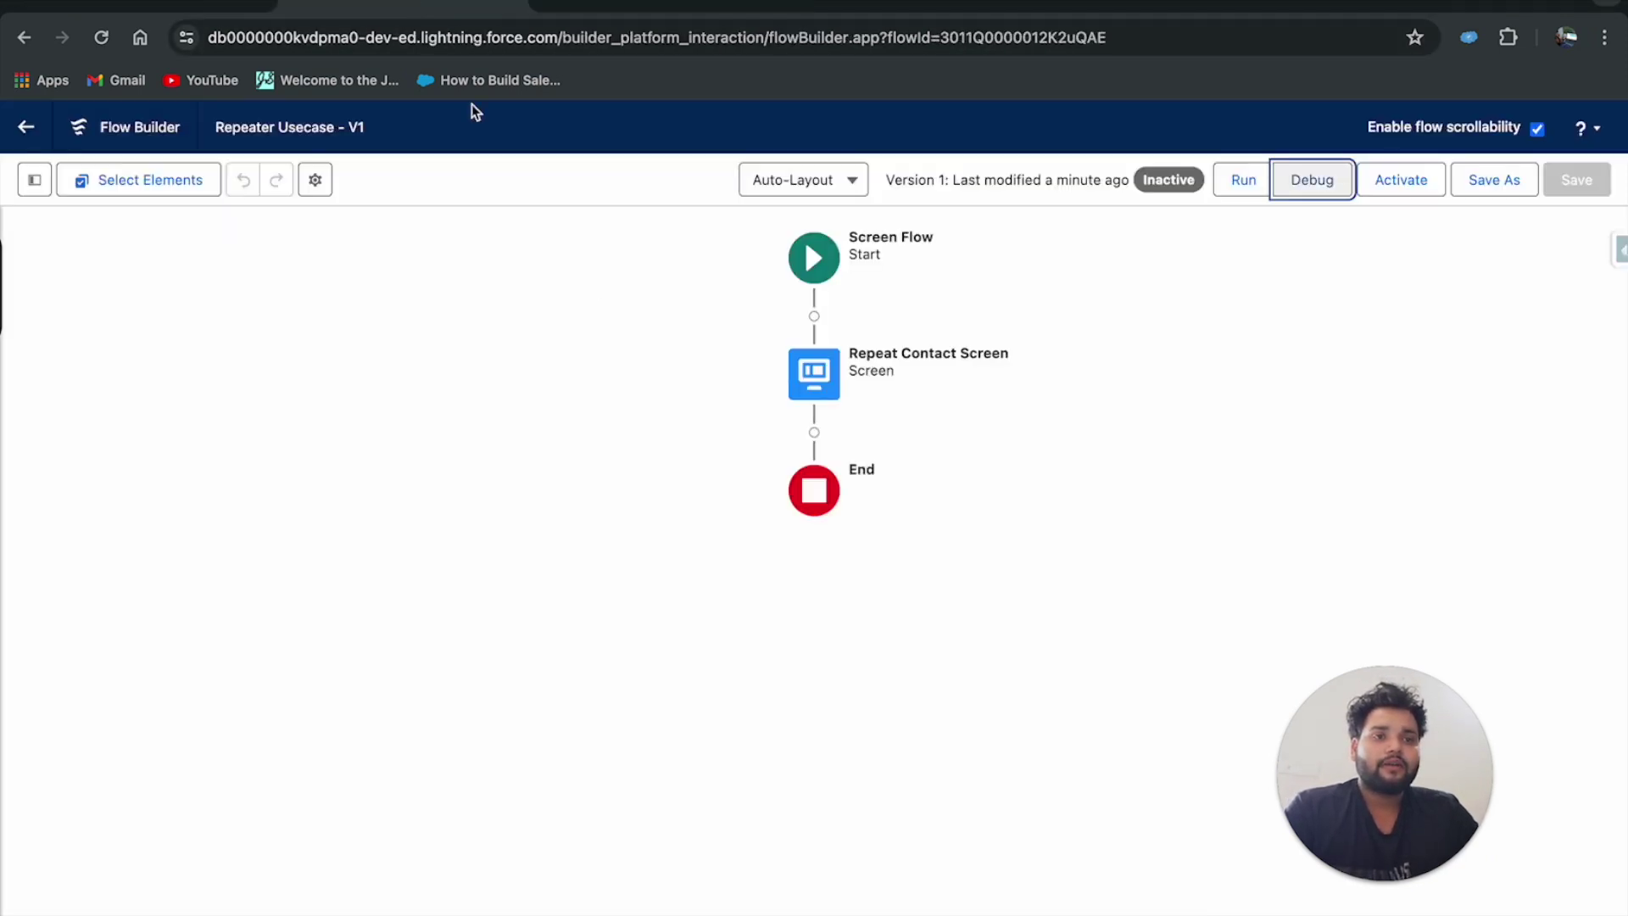
pyautogui.click(814, 433)
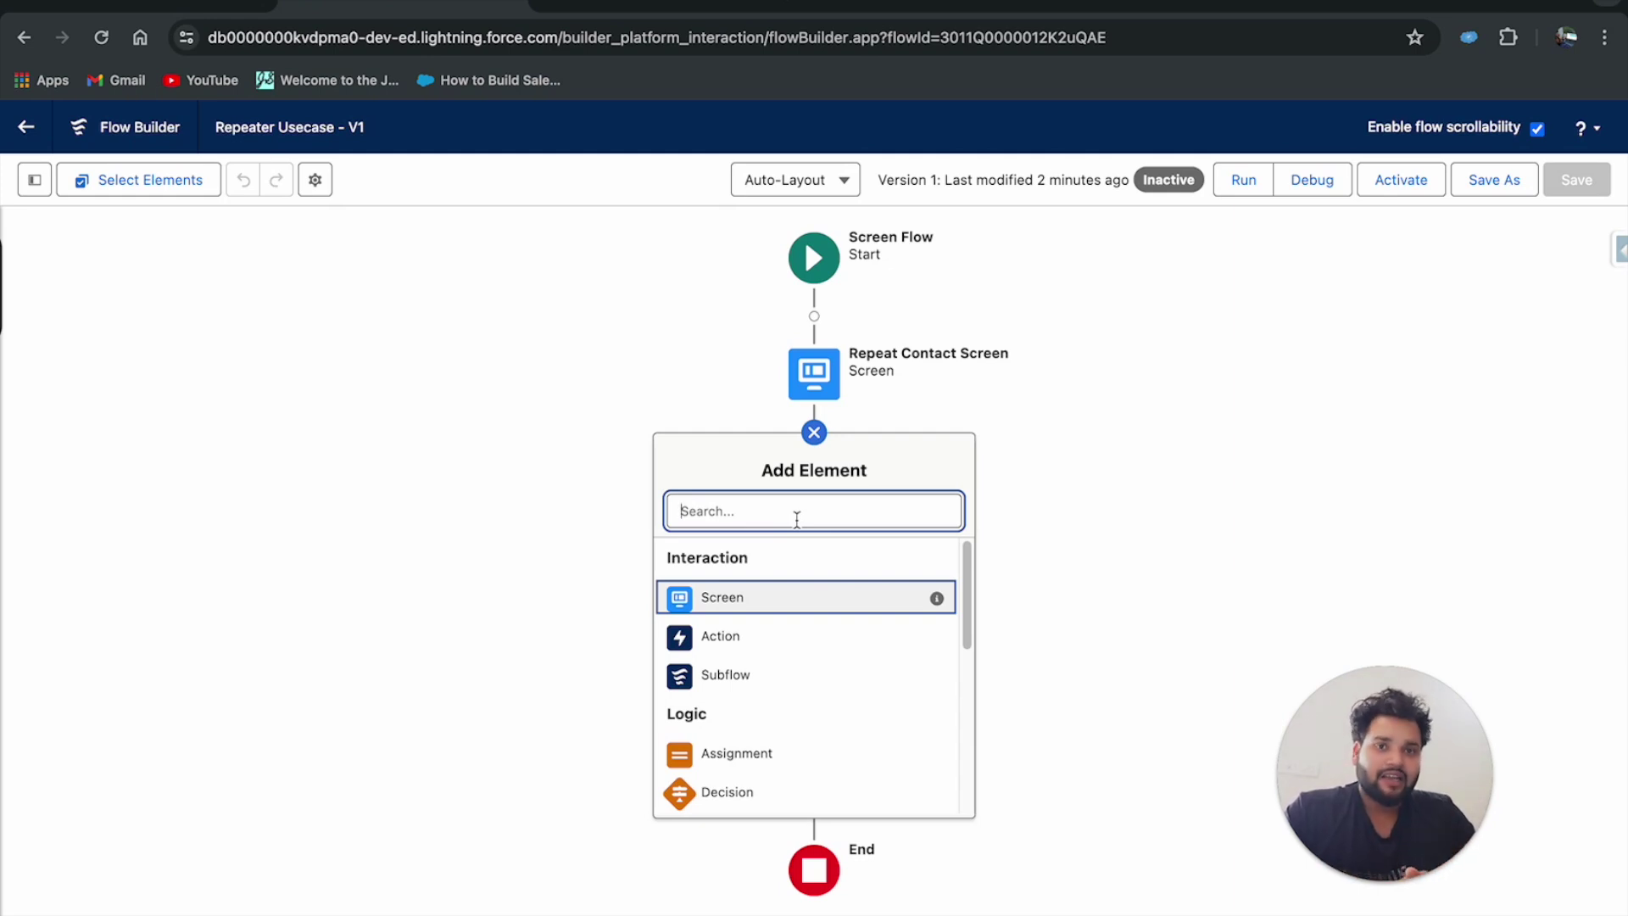
pyautogui.doubleClick(824, 392)
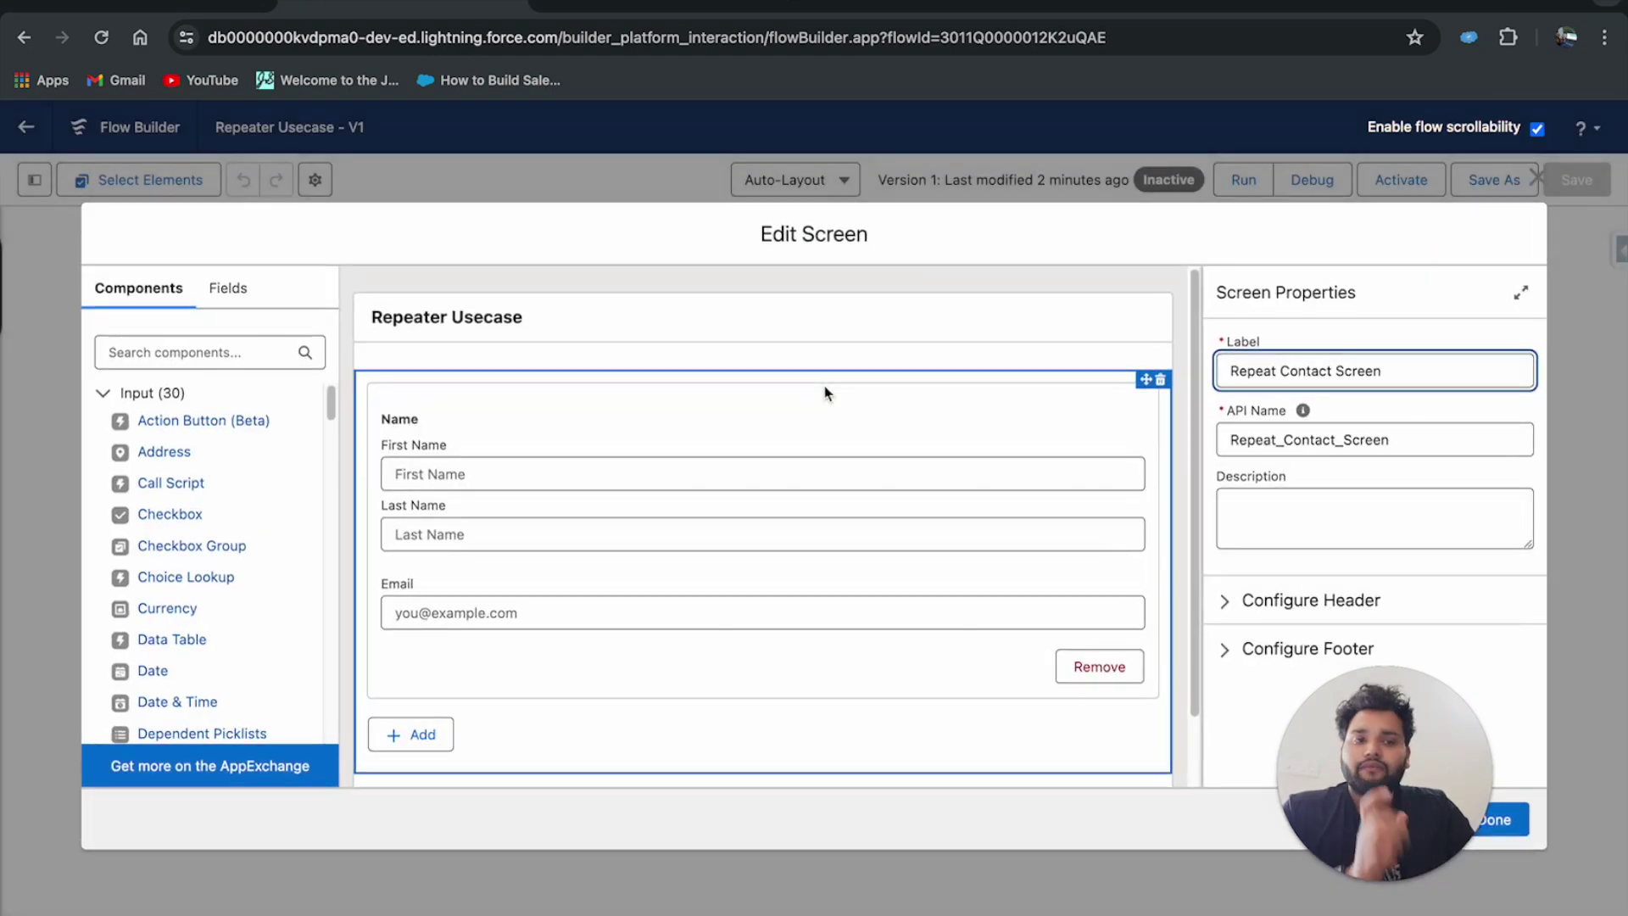
# Confirm the repeater's API name is Contacts and close the Repeat Contact Screen editor with Done.
pyautogui.scroll(-2, 803, 430)
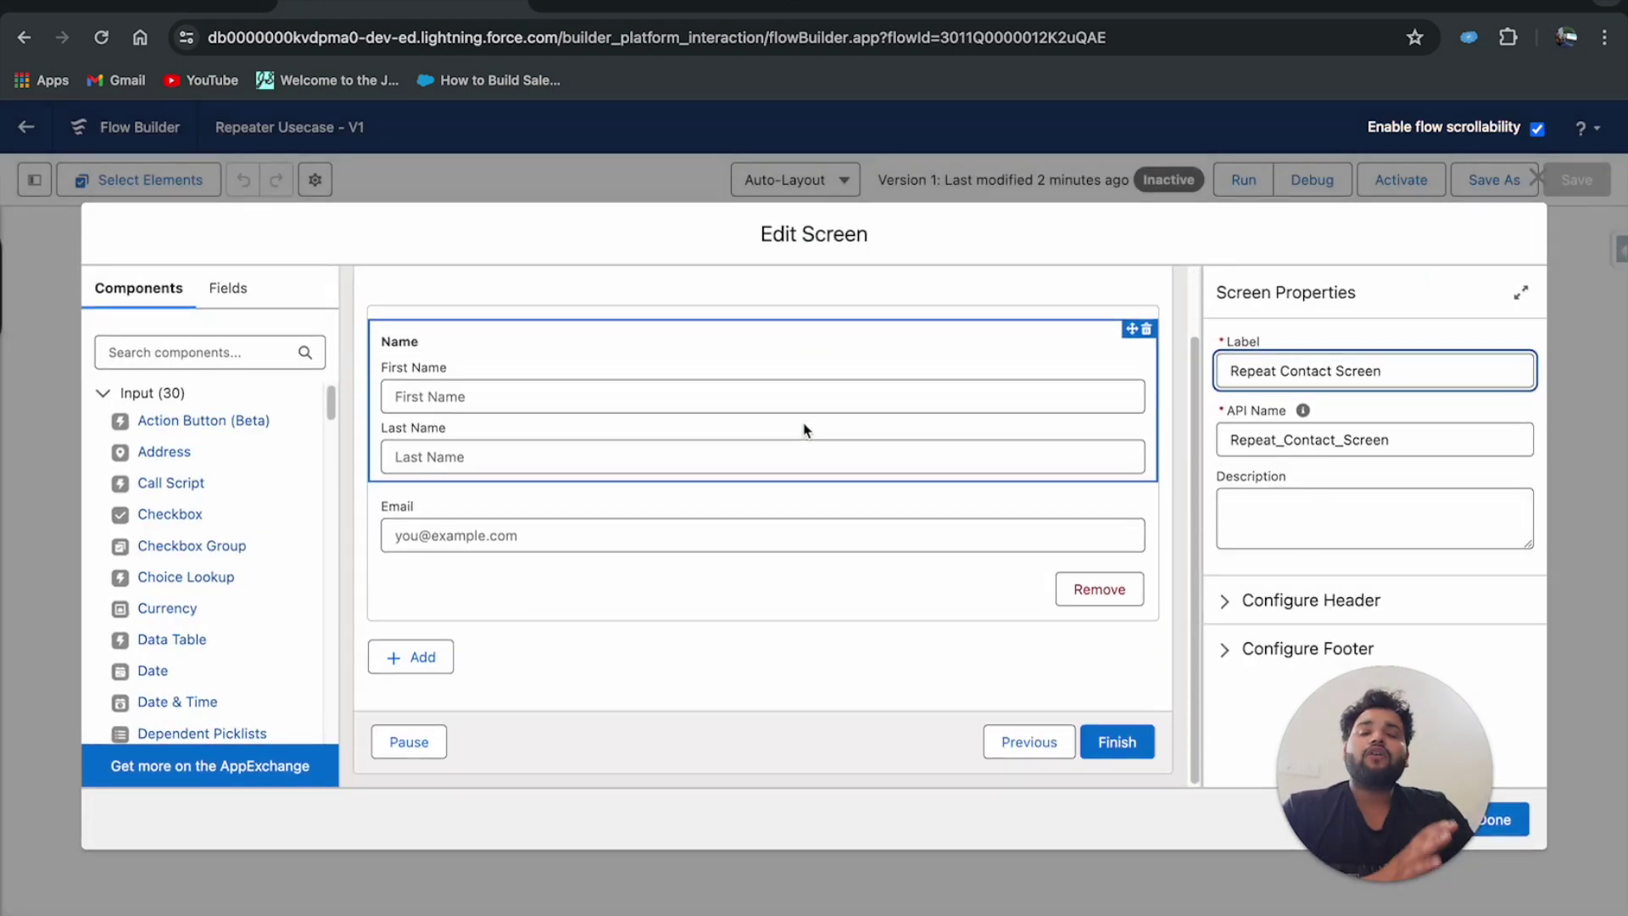
pyautogui.click(433, 671)
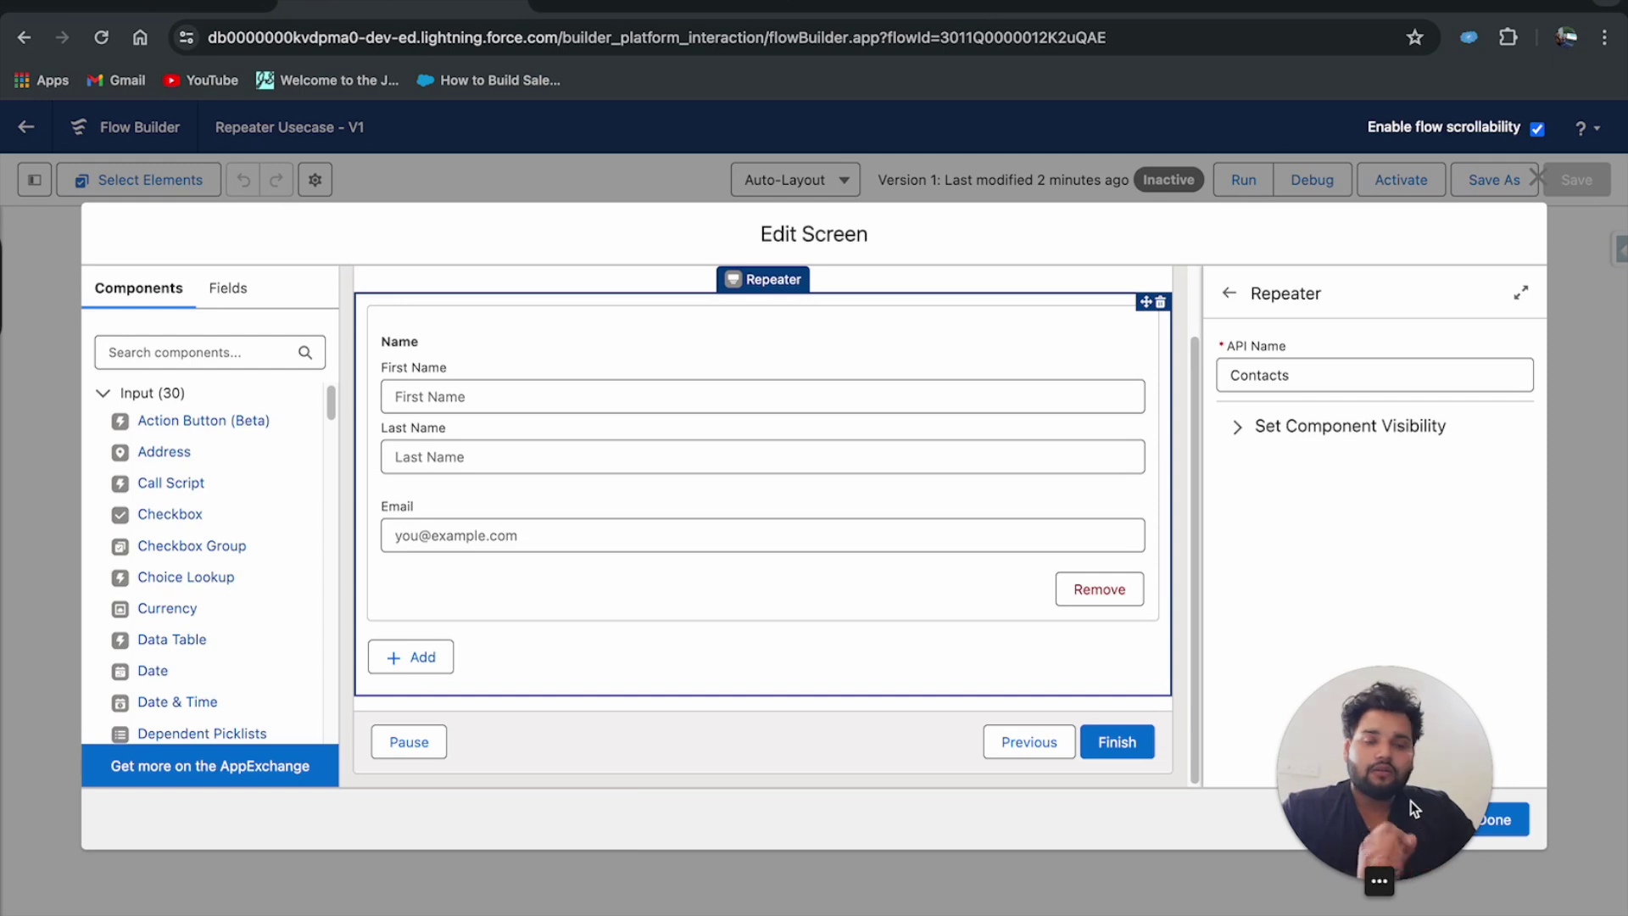
pyautogui.moveTo(1412, 808); pyautogui.dragTo(168, 810)
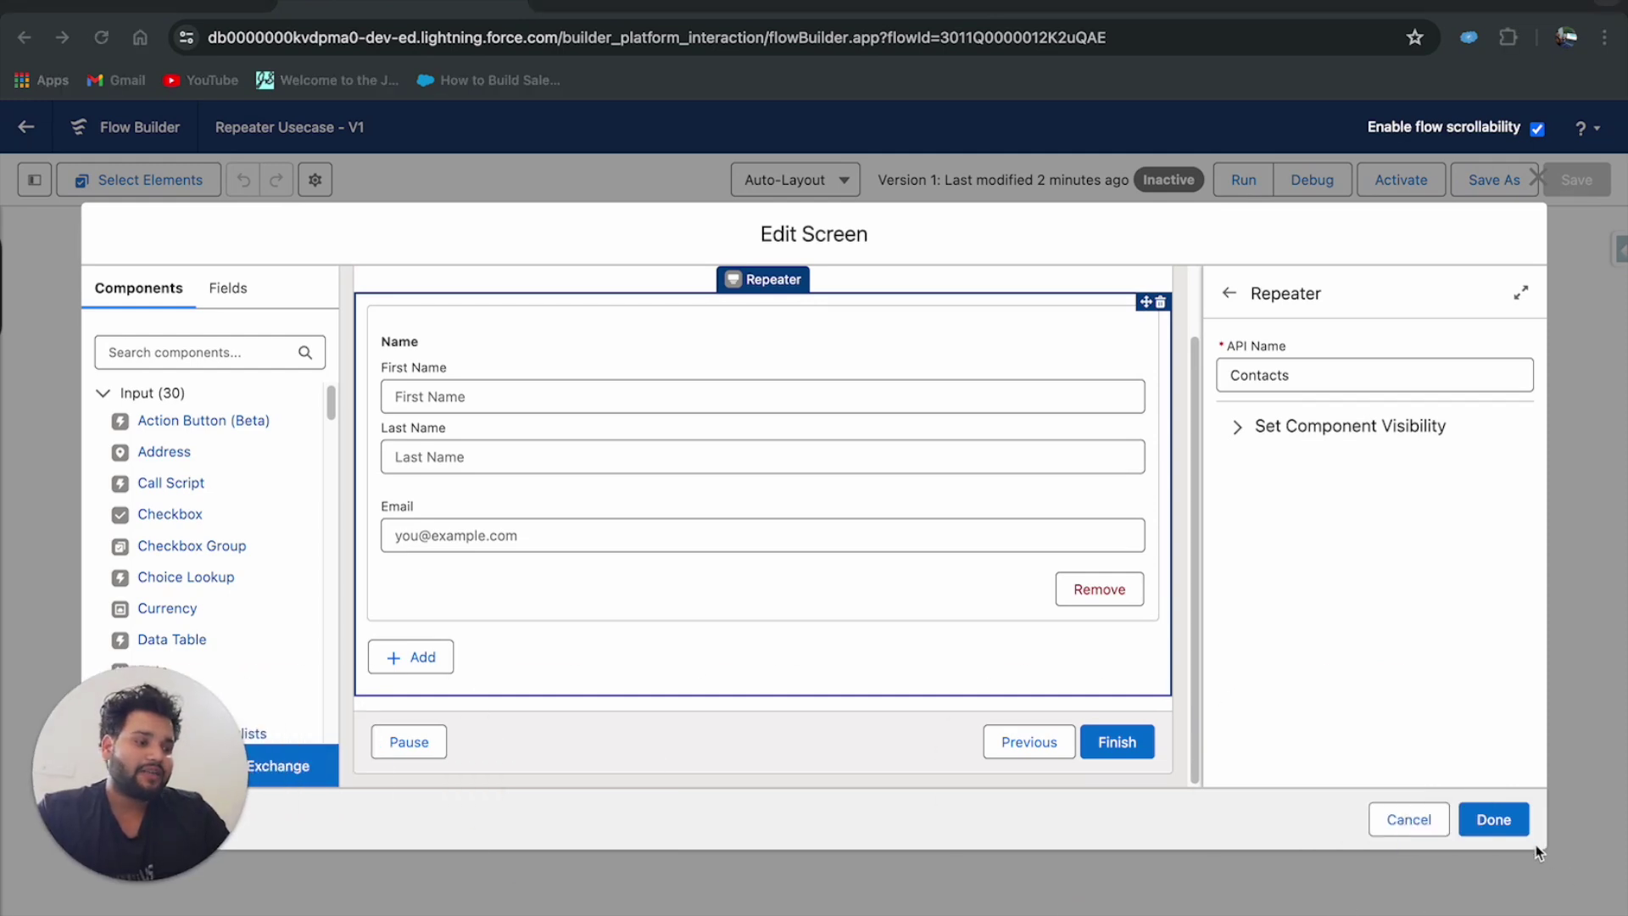
pyautogui.click(1494, 820)
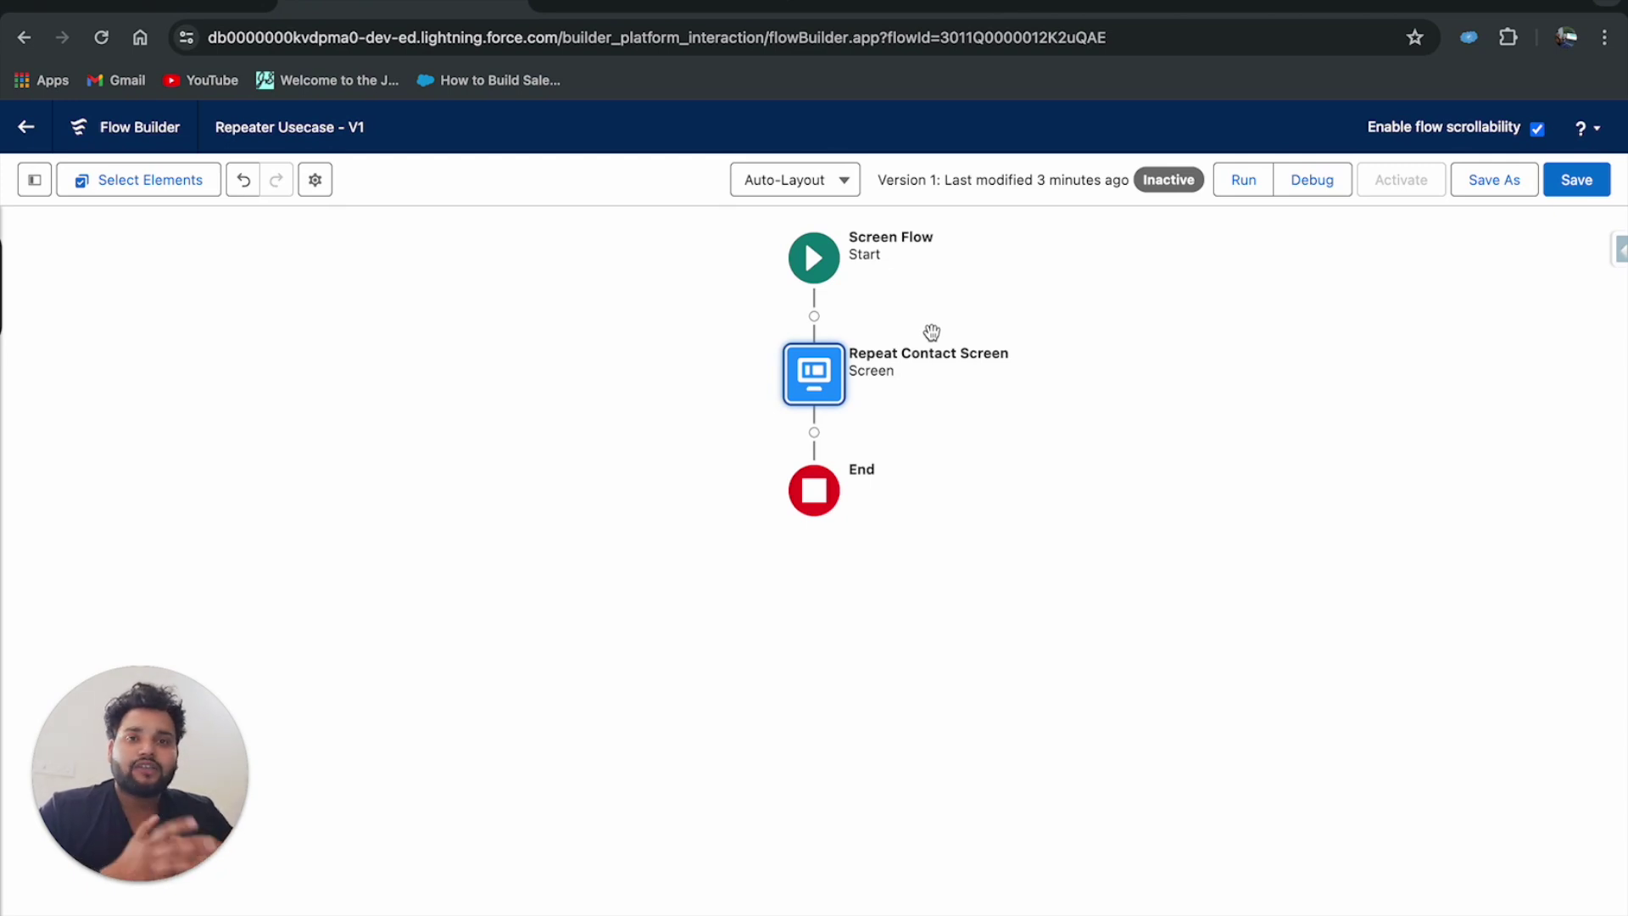
pyautogui.click(831, 382)
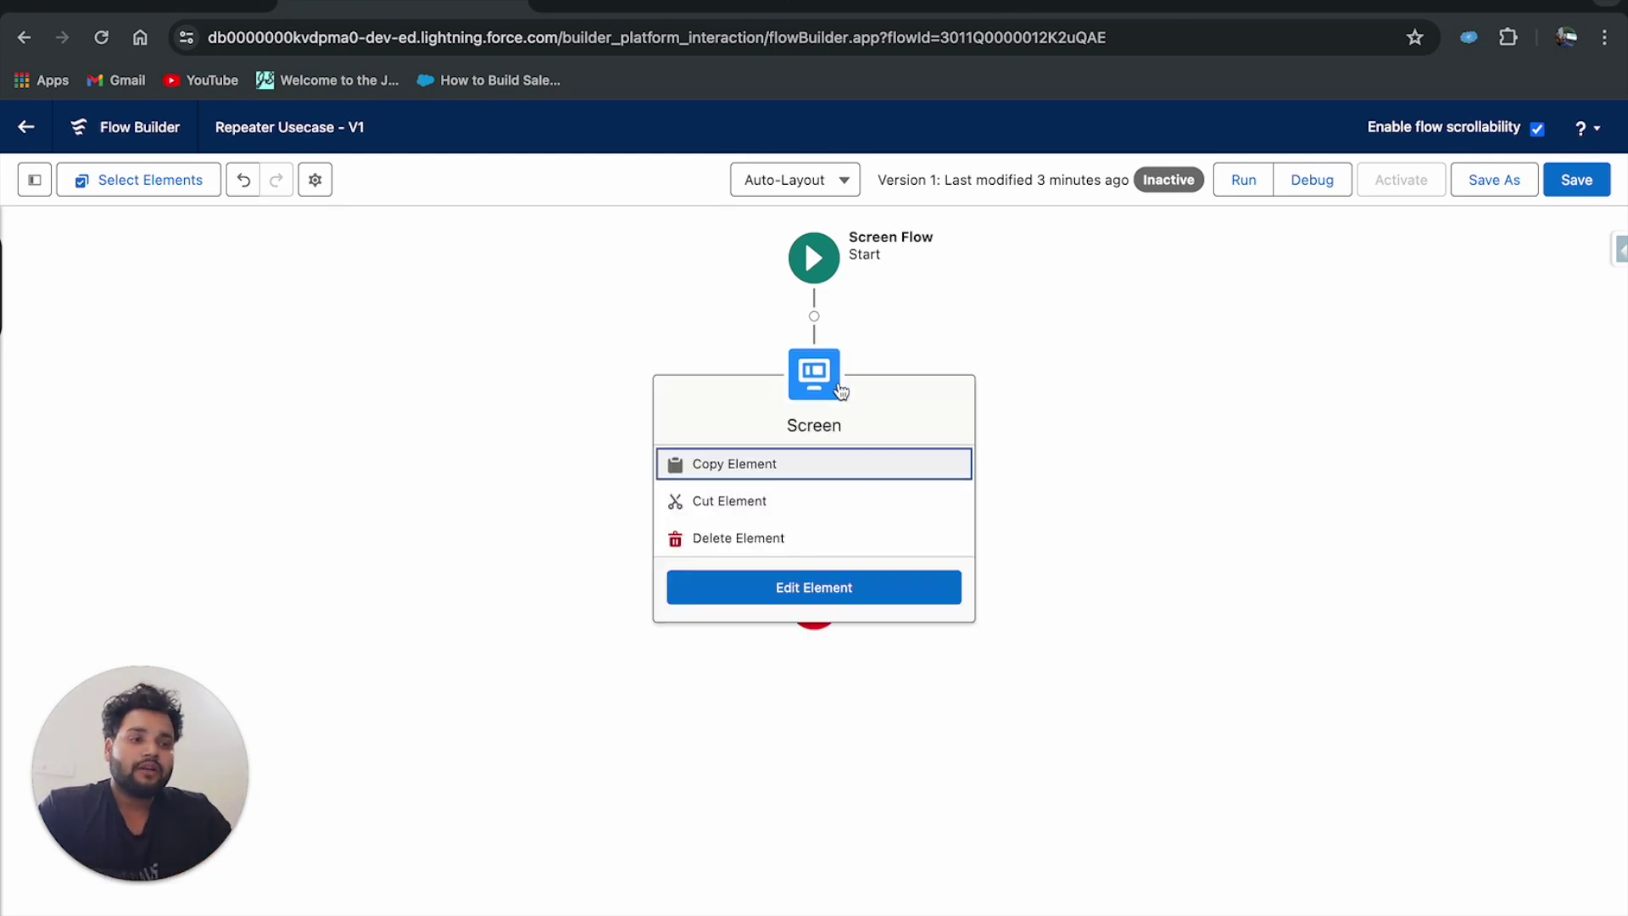
# View the Toolbox details for the Contacts screen component, used in Repeat_Contact_Screen.
pyautogui.click(35, 179)
pyautogui.moveTo(127, 717); pyautogui.dragTo(1480, 717)
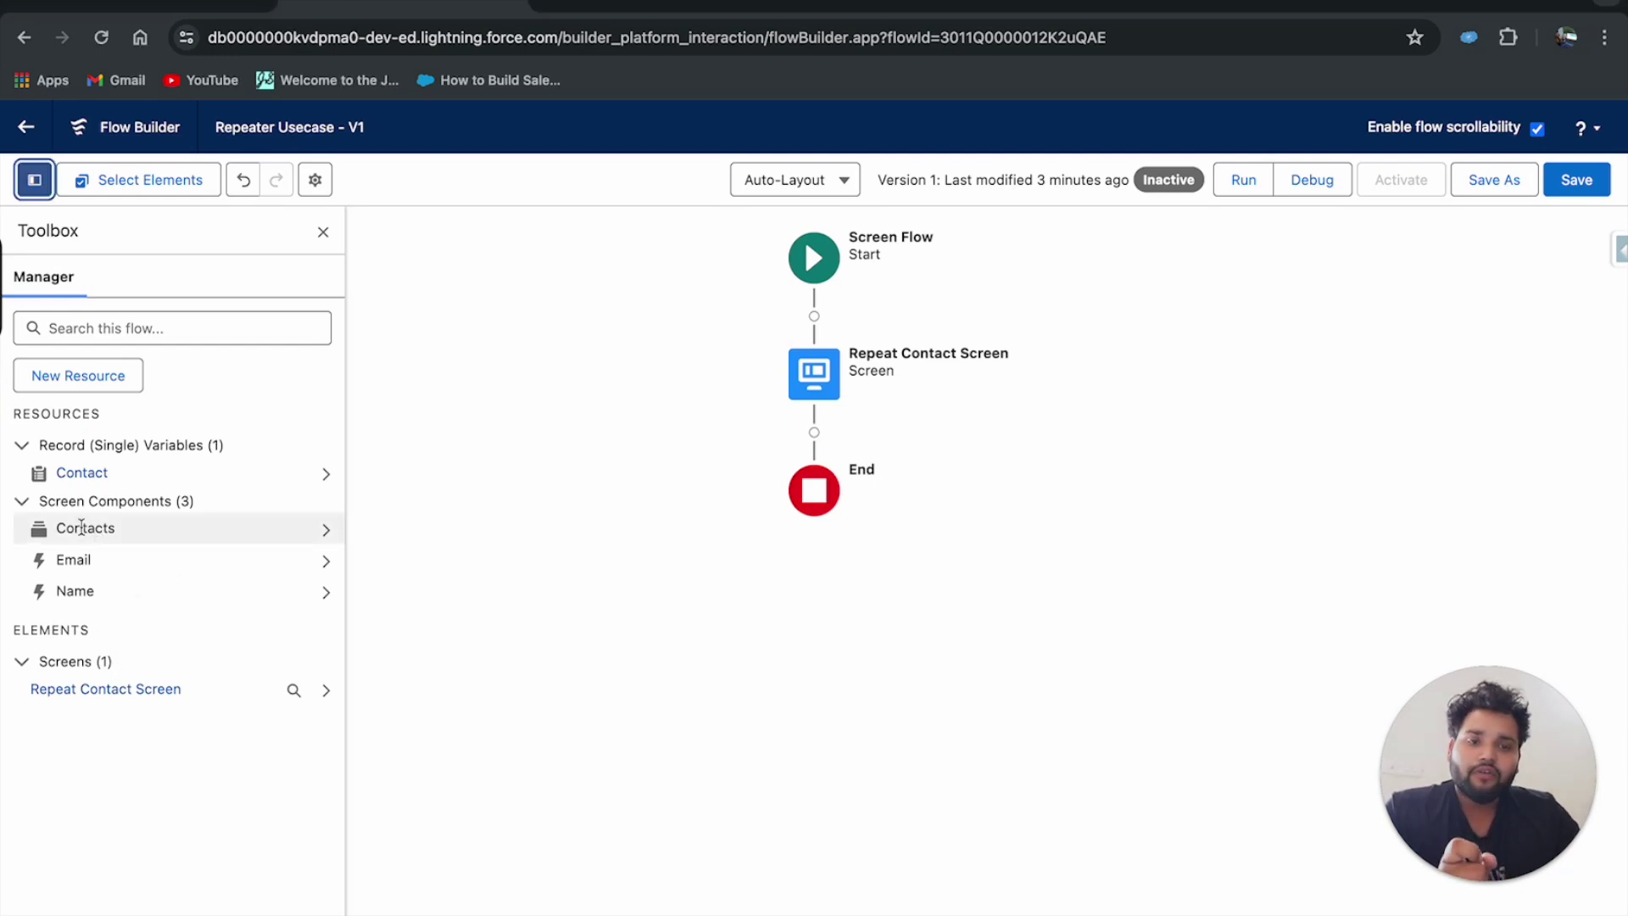
pyautogui.click(327, 533)
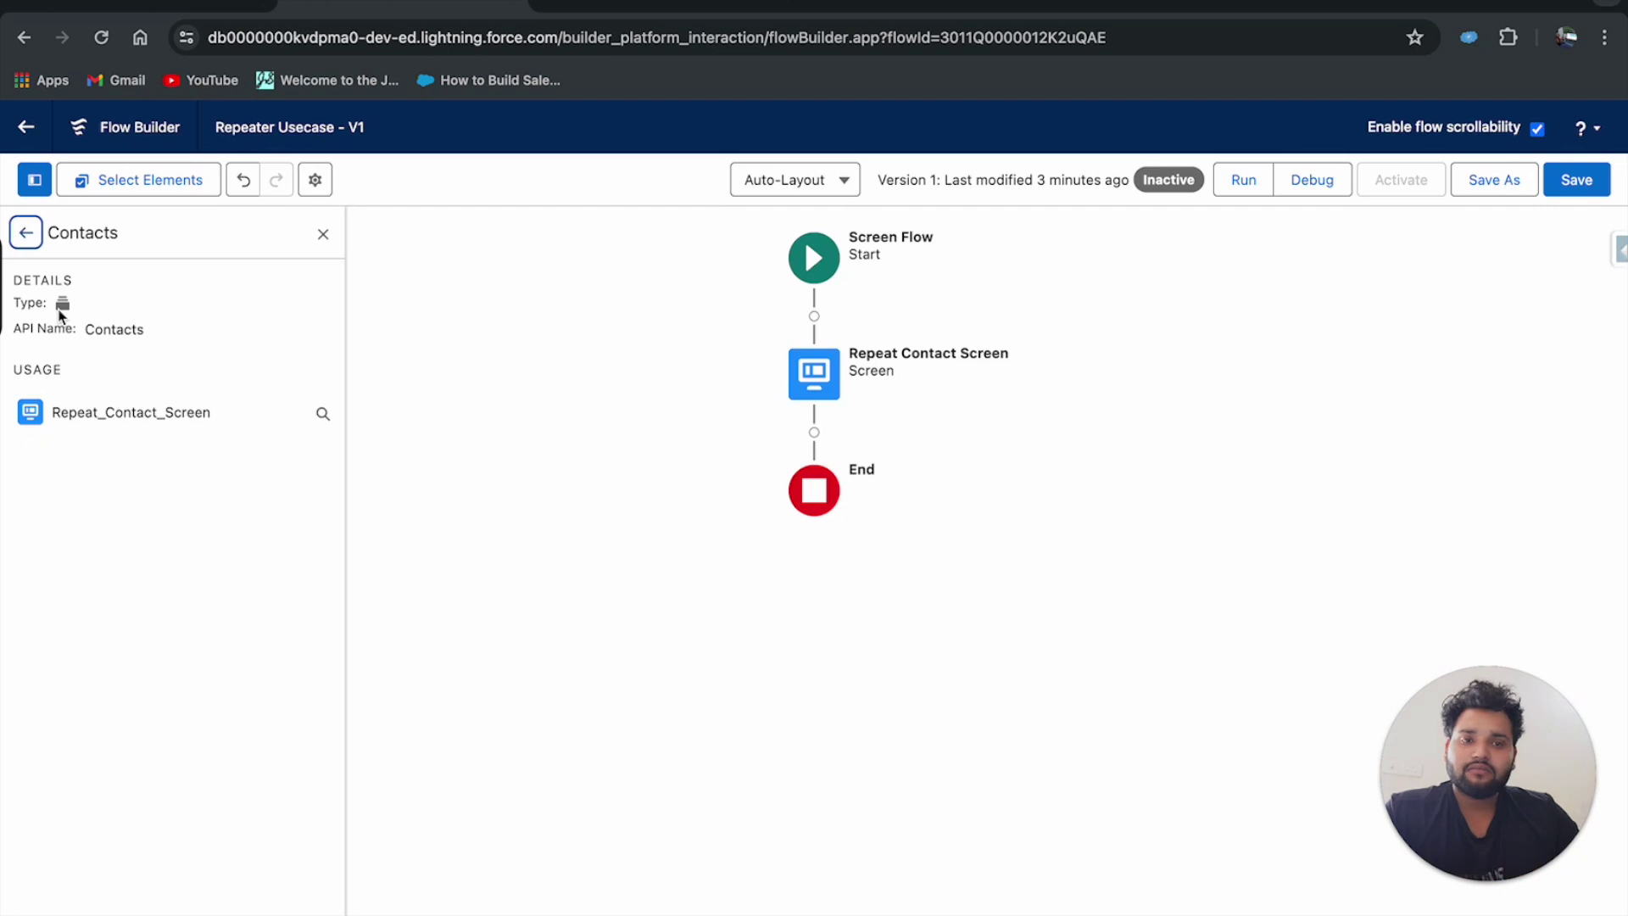
pyautogui.moveTo(83, 329); pyautogui.dragTo(204, 338)
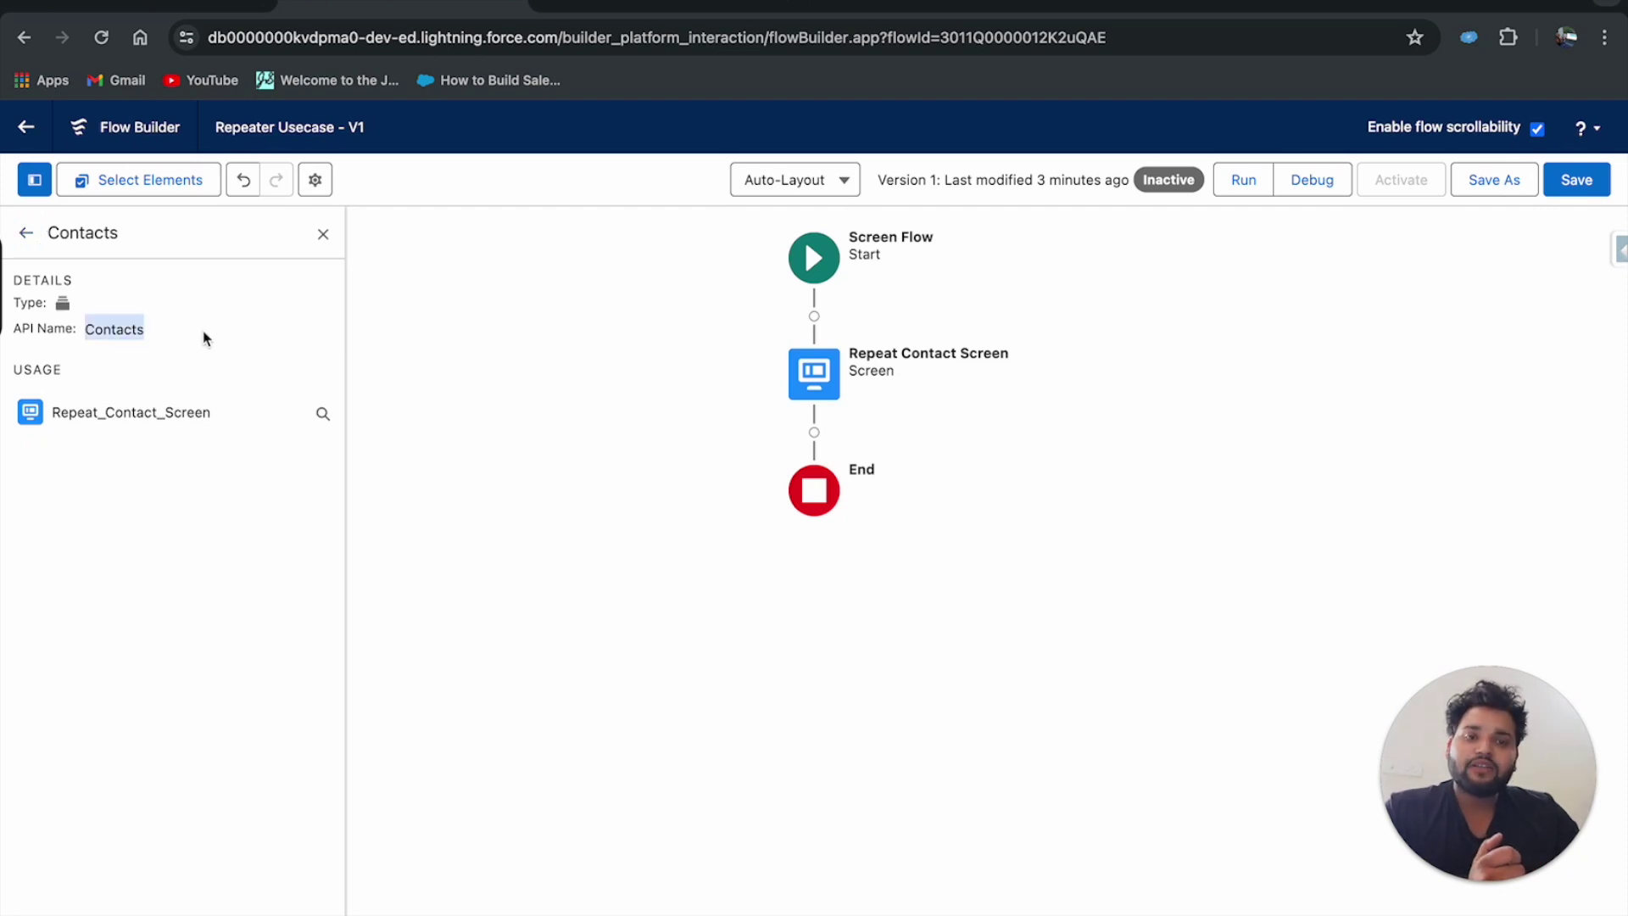
pyautogui.click(26, 234)
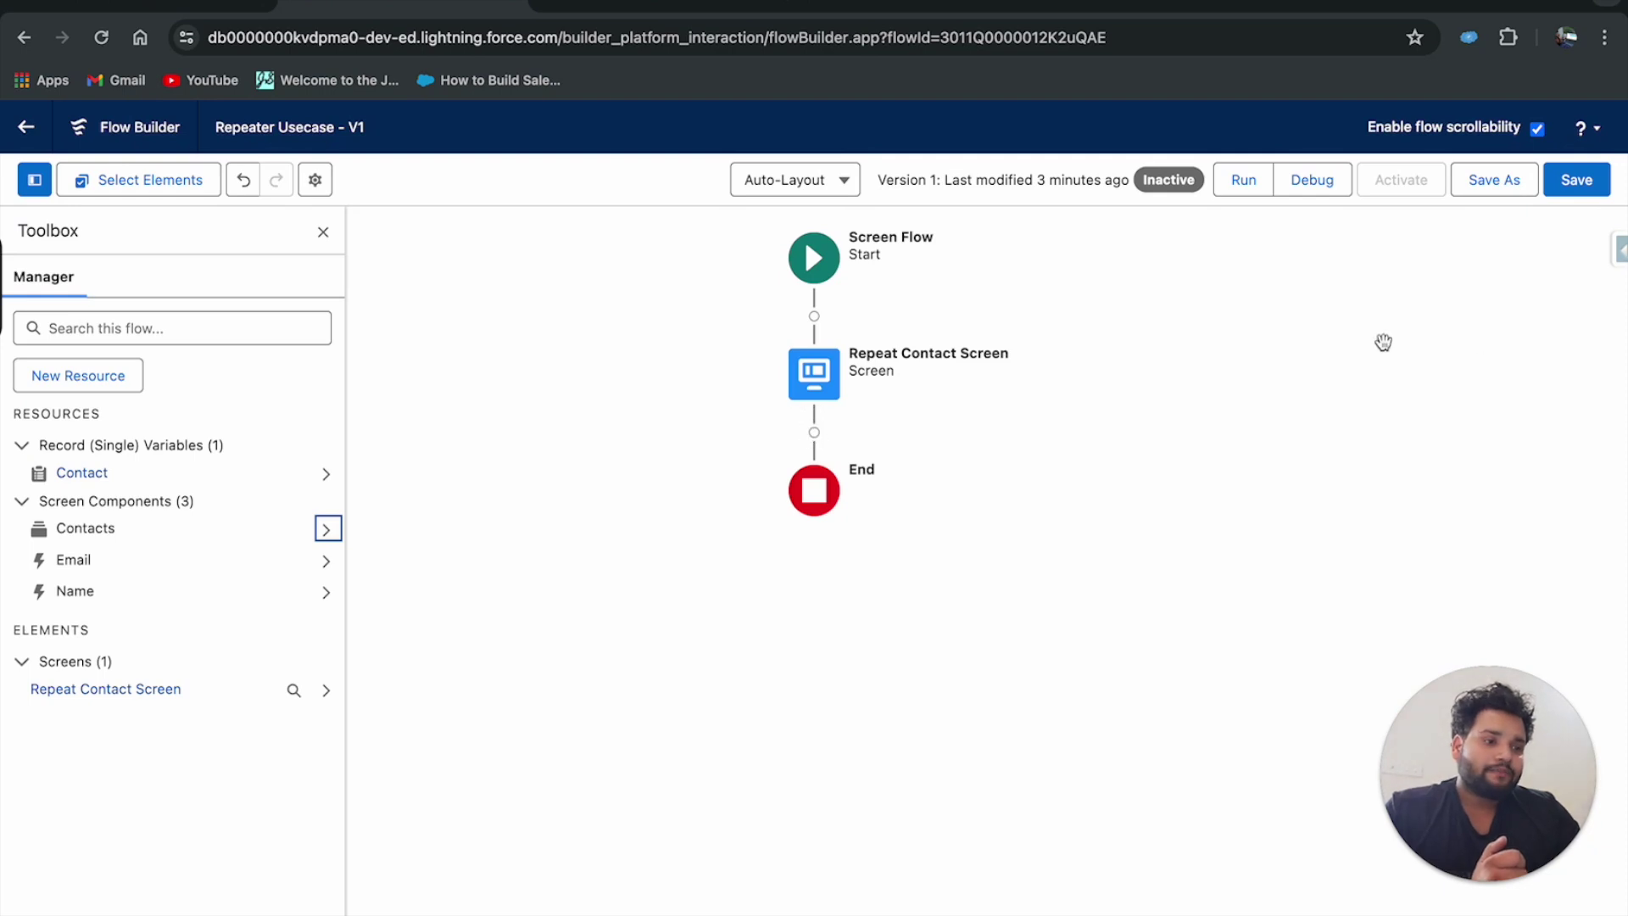
# In the debug run, enter the first contact: First Name Con1, Last Name Test 2, and an email.
pyautogui.click(658, 5)
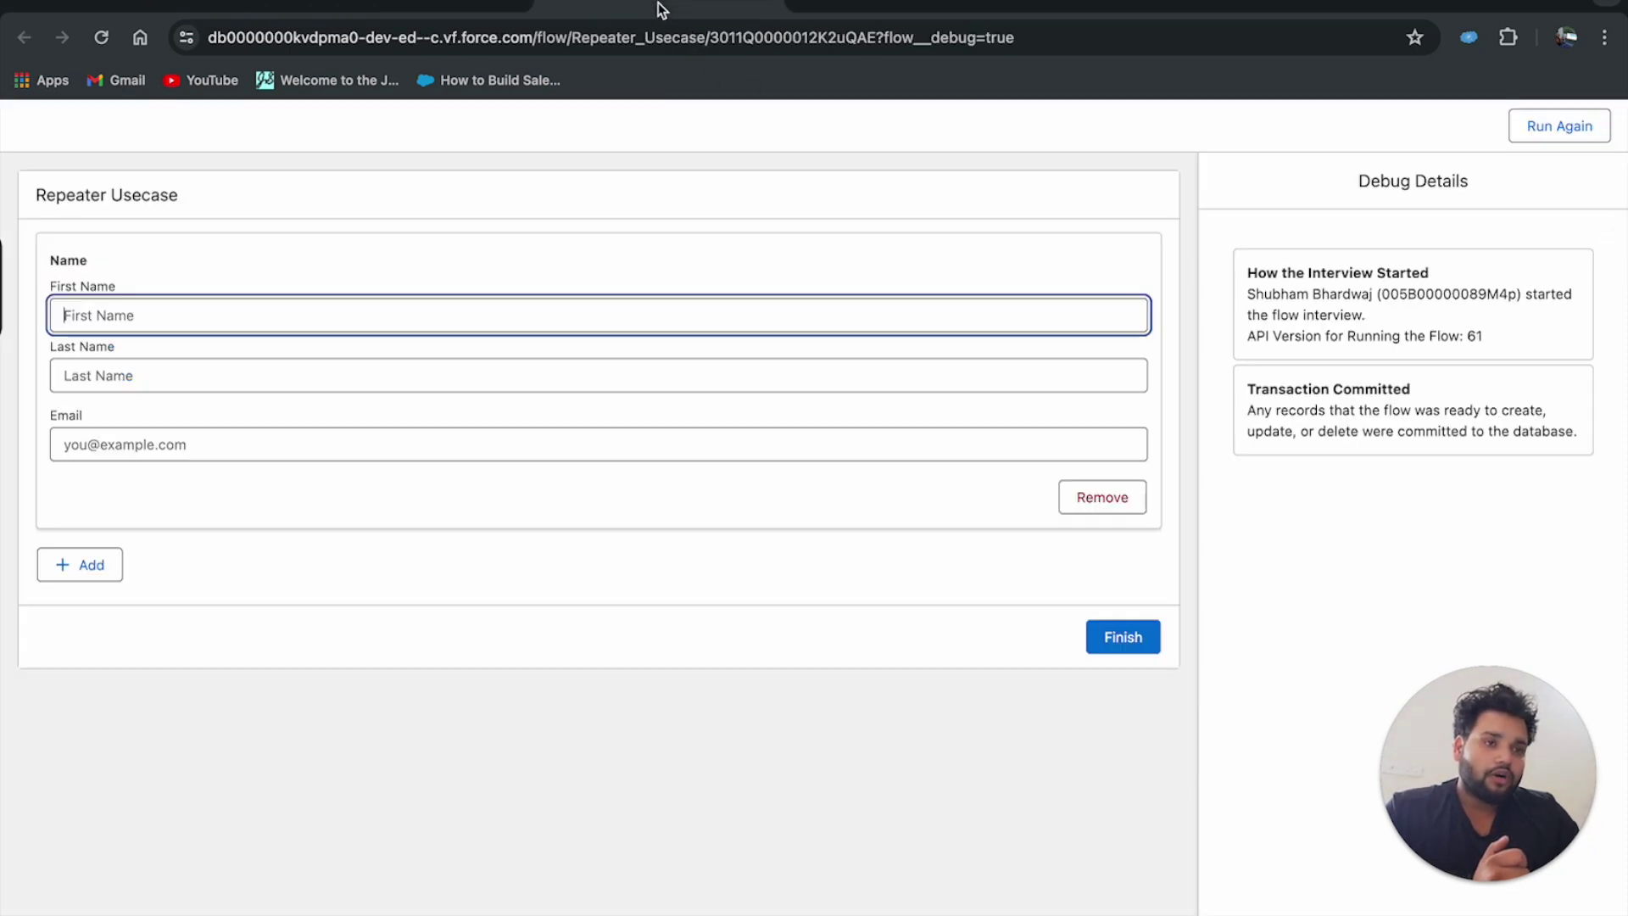
pyautogui.moveTo(1514, 873); pyautogui.dragTo(254, 870)
pyautogui.click(140, 319)
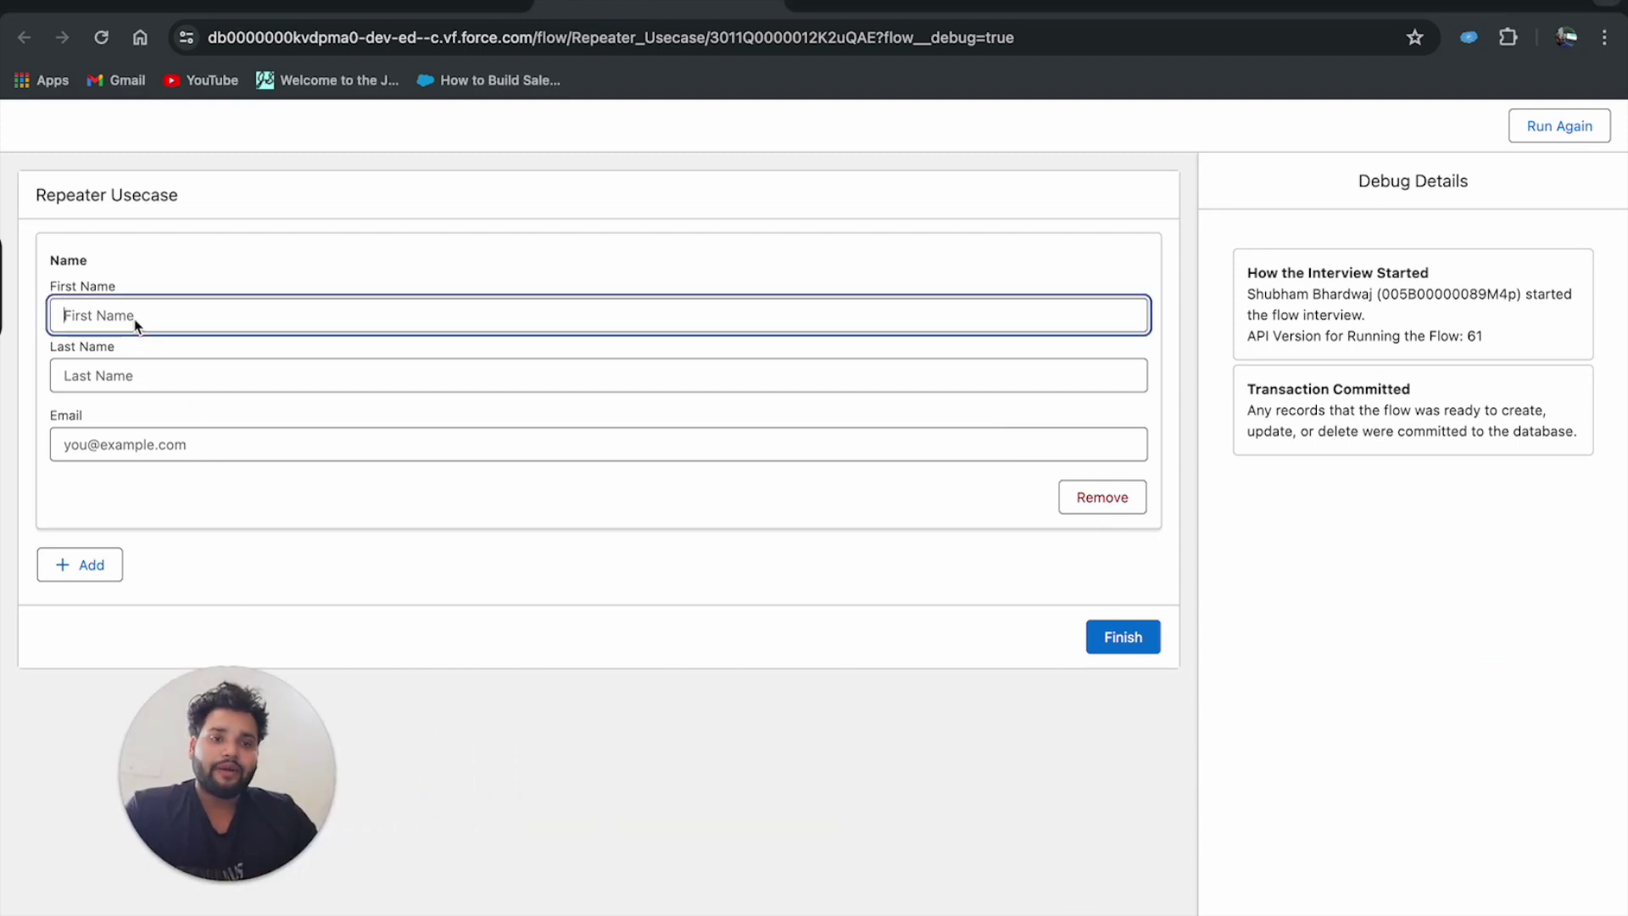
pyautogui.write('Con1')
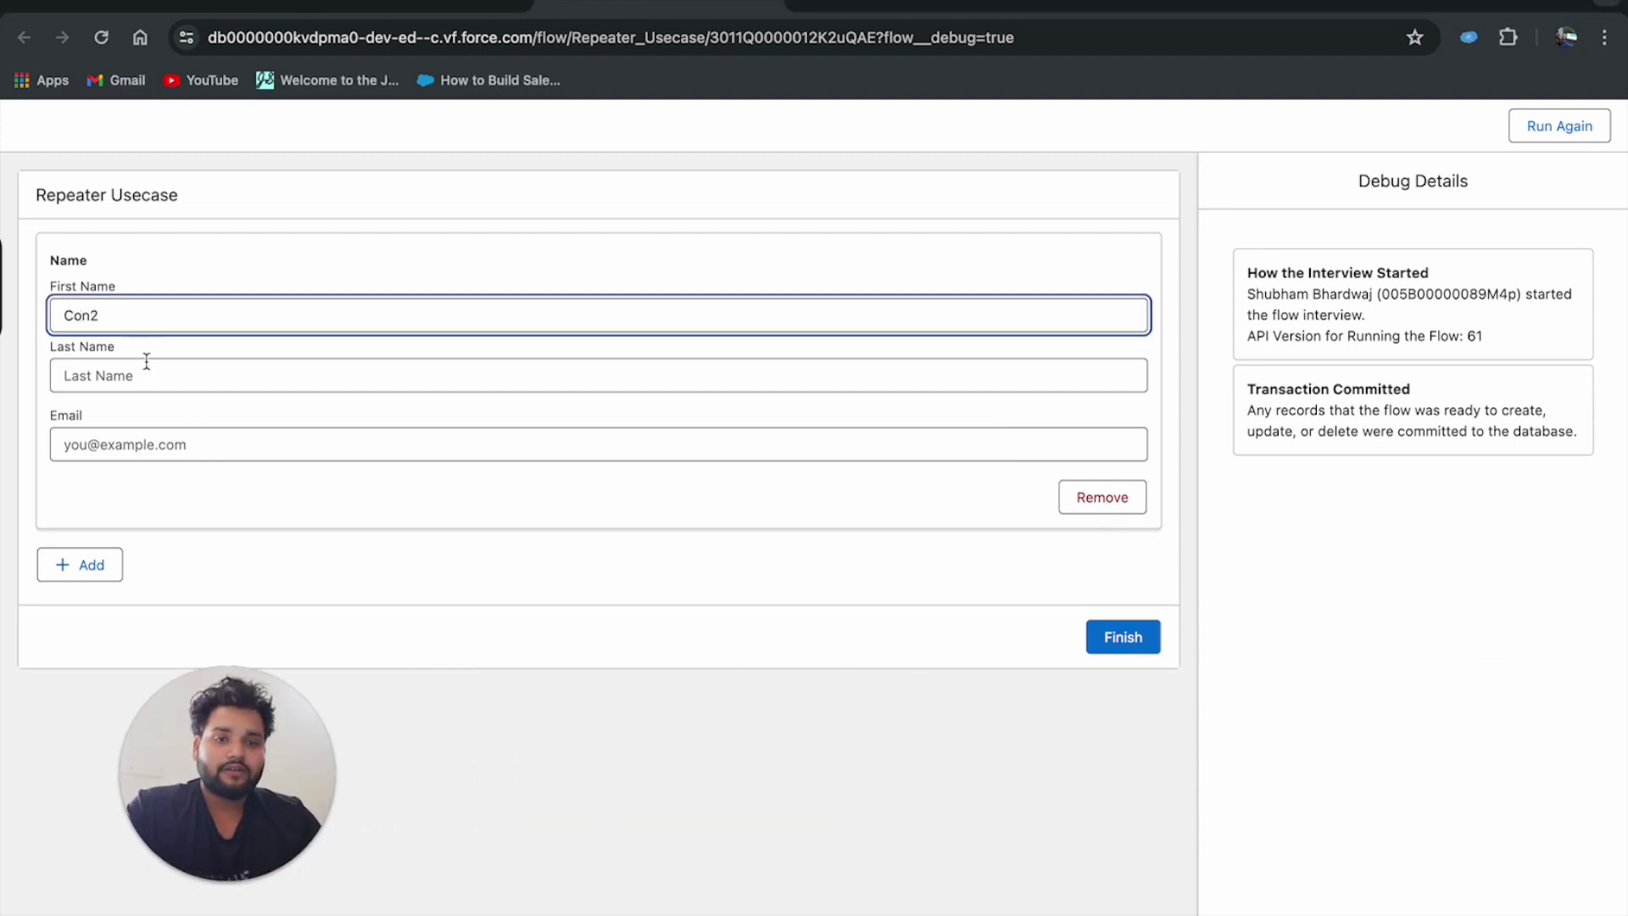
pyautogui.click(149, 371)
pyautogui.write('Test 2')
pyautogui.click(169, 445)
pyautogui.write('con')
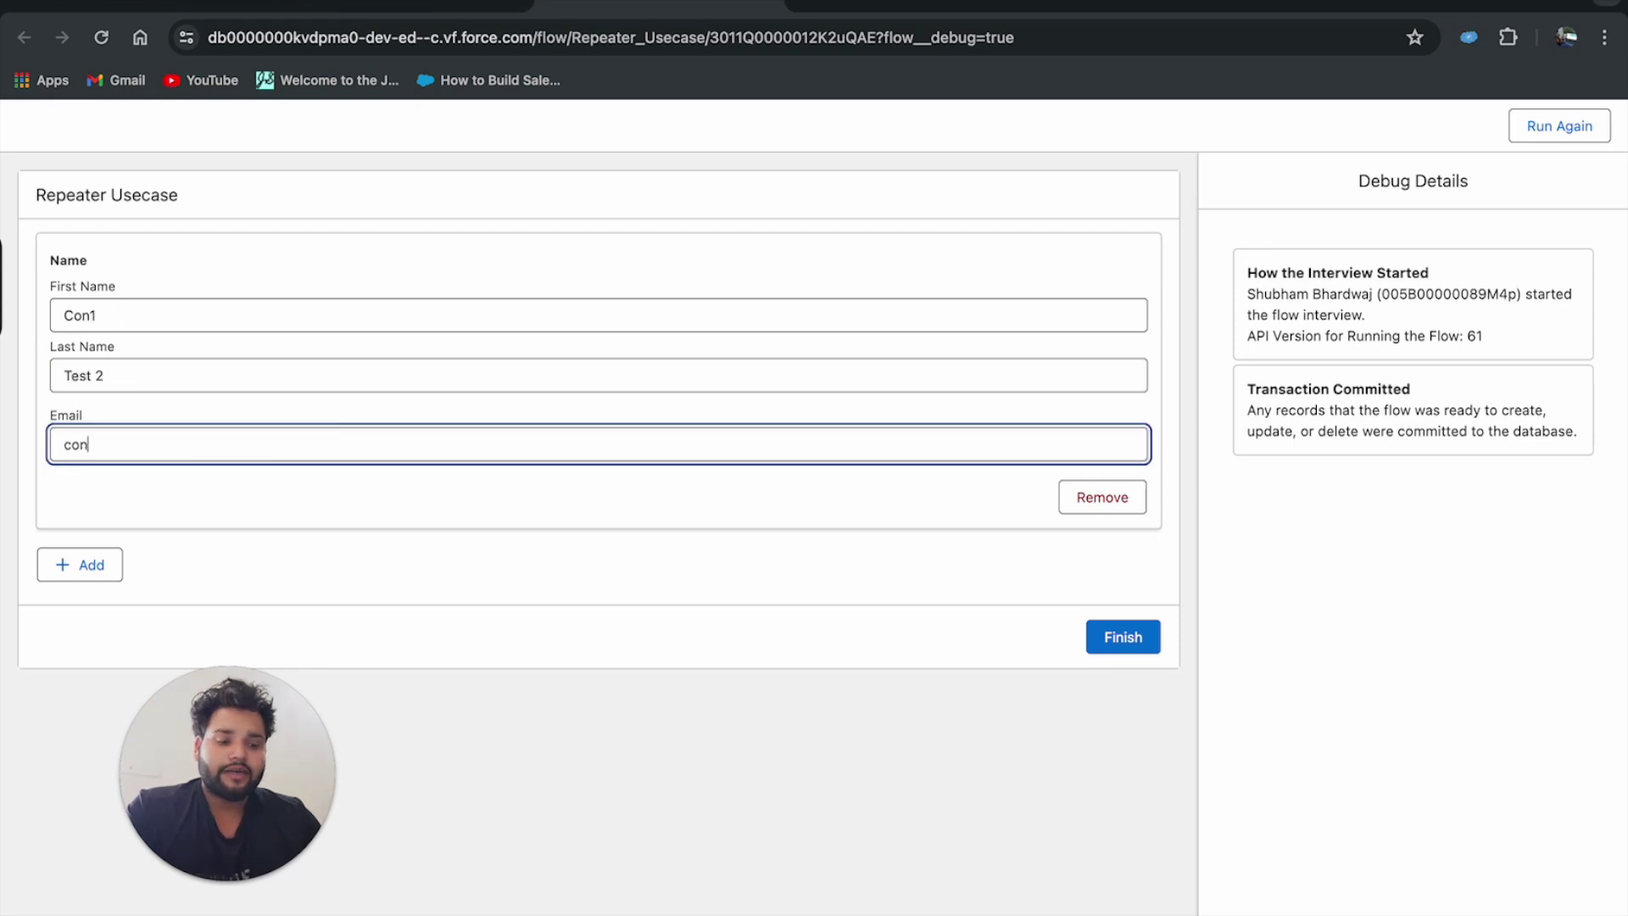
pyautogui.write('@test.com')
# Add a second repeater item with First Name con2, Last Name testtest, and an email.
pyautogui.click(79, 563)
pyautogui.click(240, 618)
pyautogui.write('con2')
pyautogui.press('Tab')
pyautogui.write('testtest')
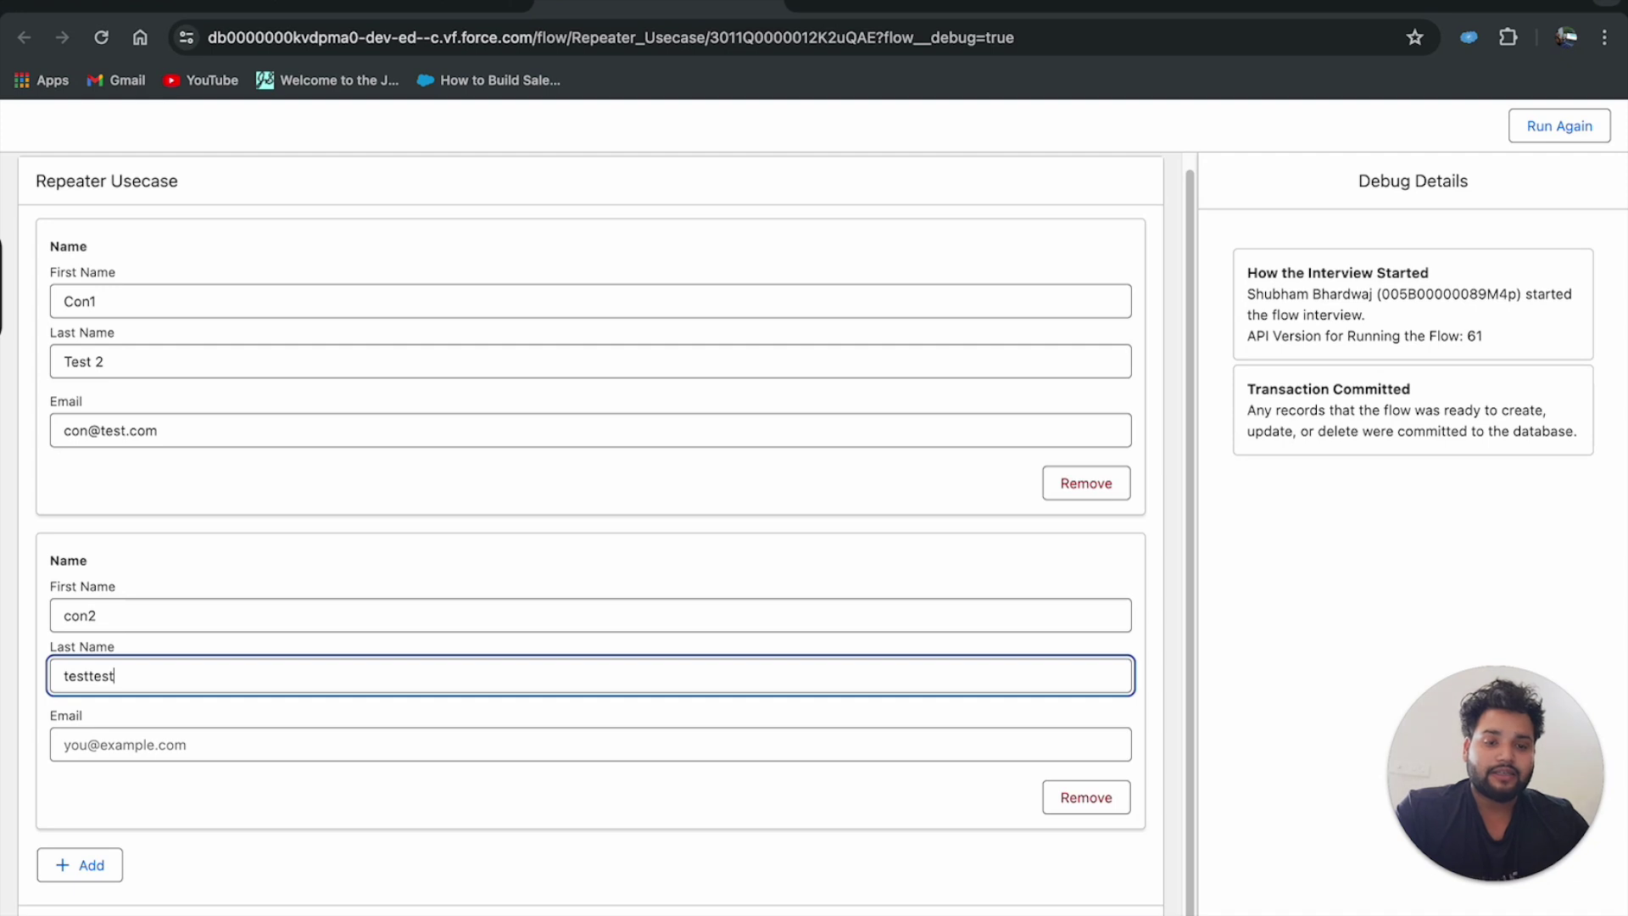
pyautogui.press('Tab')
pyautogui.write('test@ma')
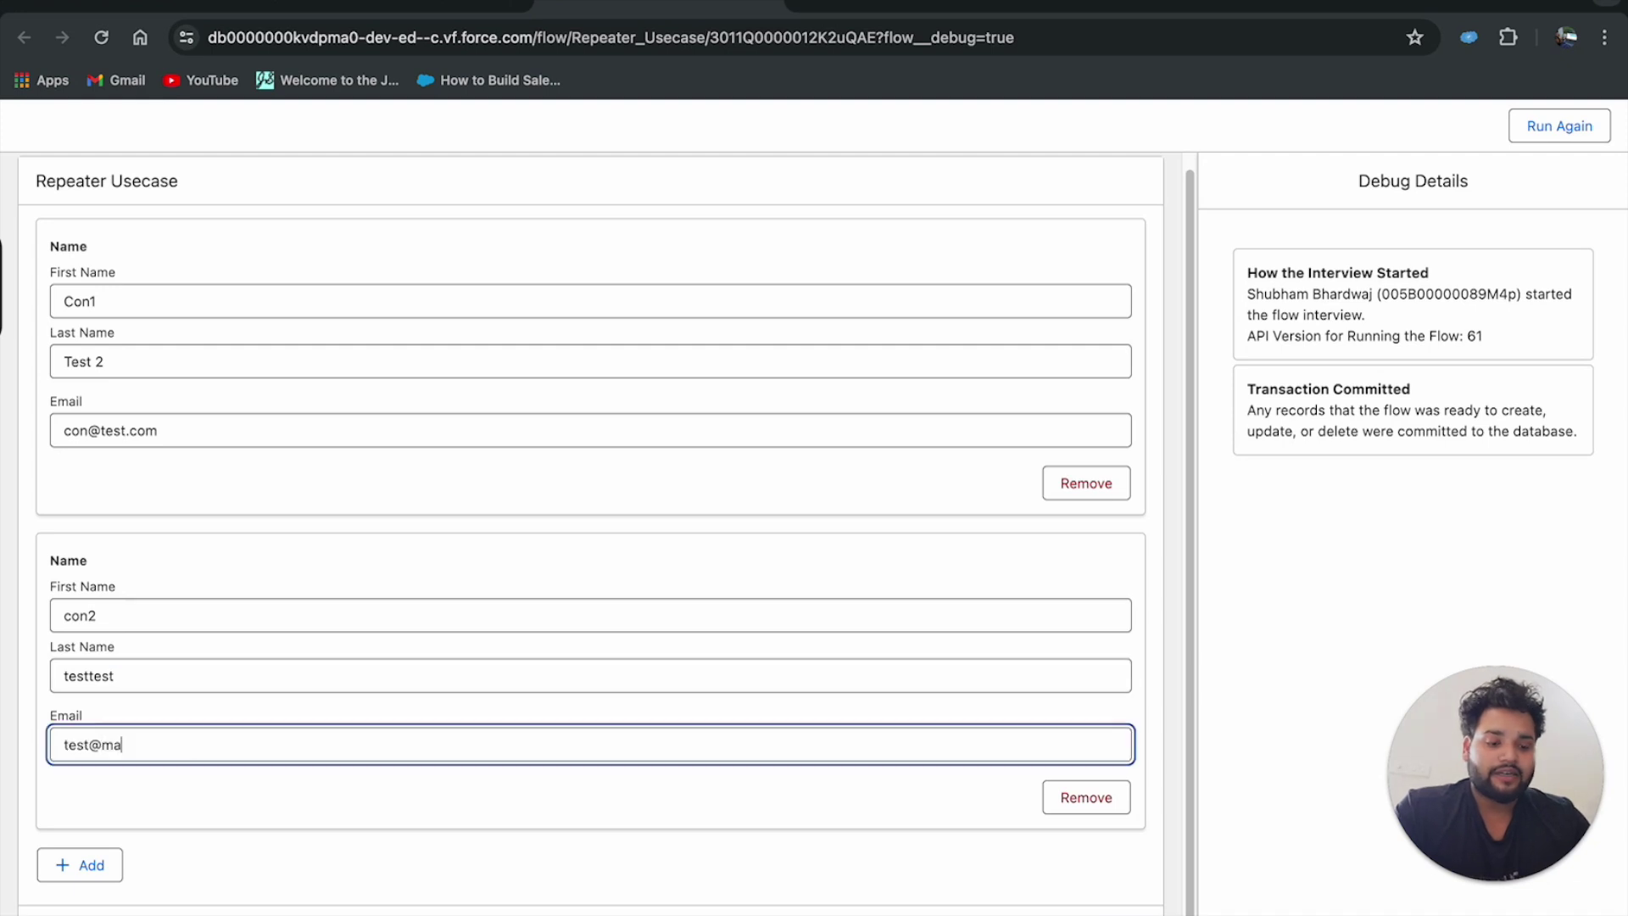
pyautogui.write('il.comm')
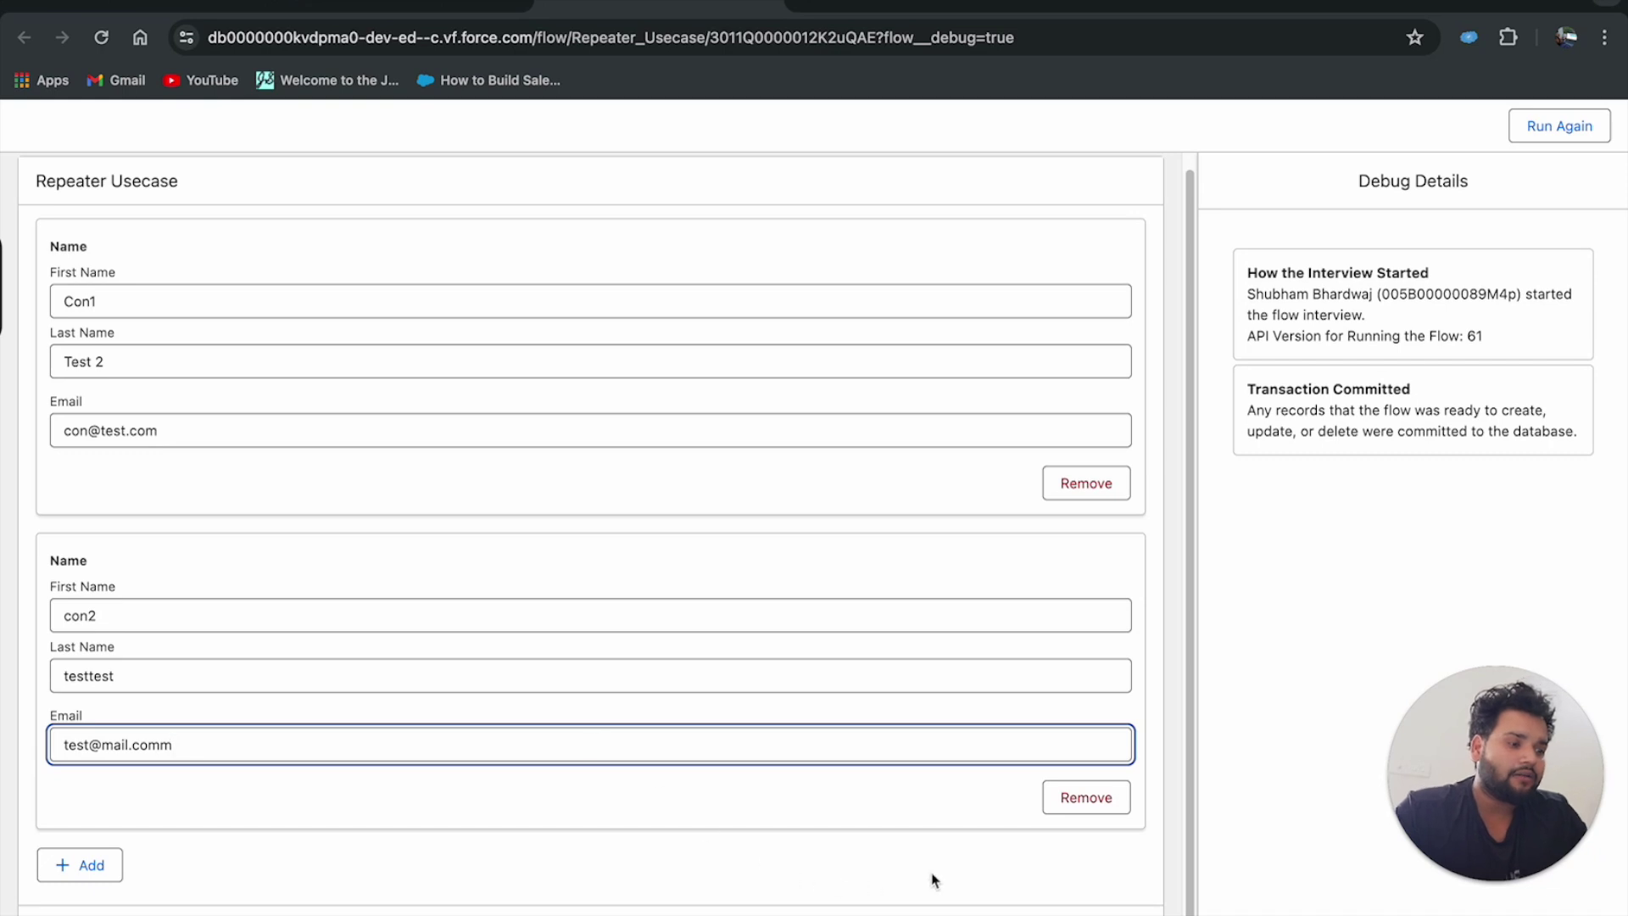
# Finish the debug run and copy the repeater's AllItems output text.
pyautogui.click(1471, 912)
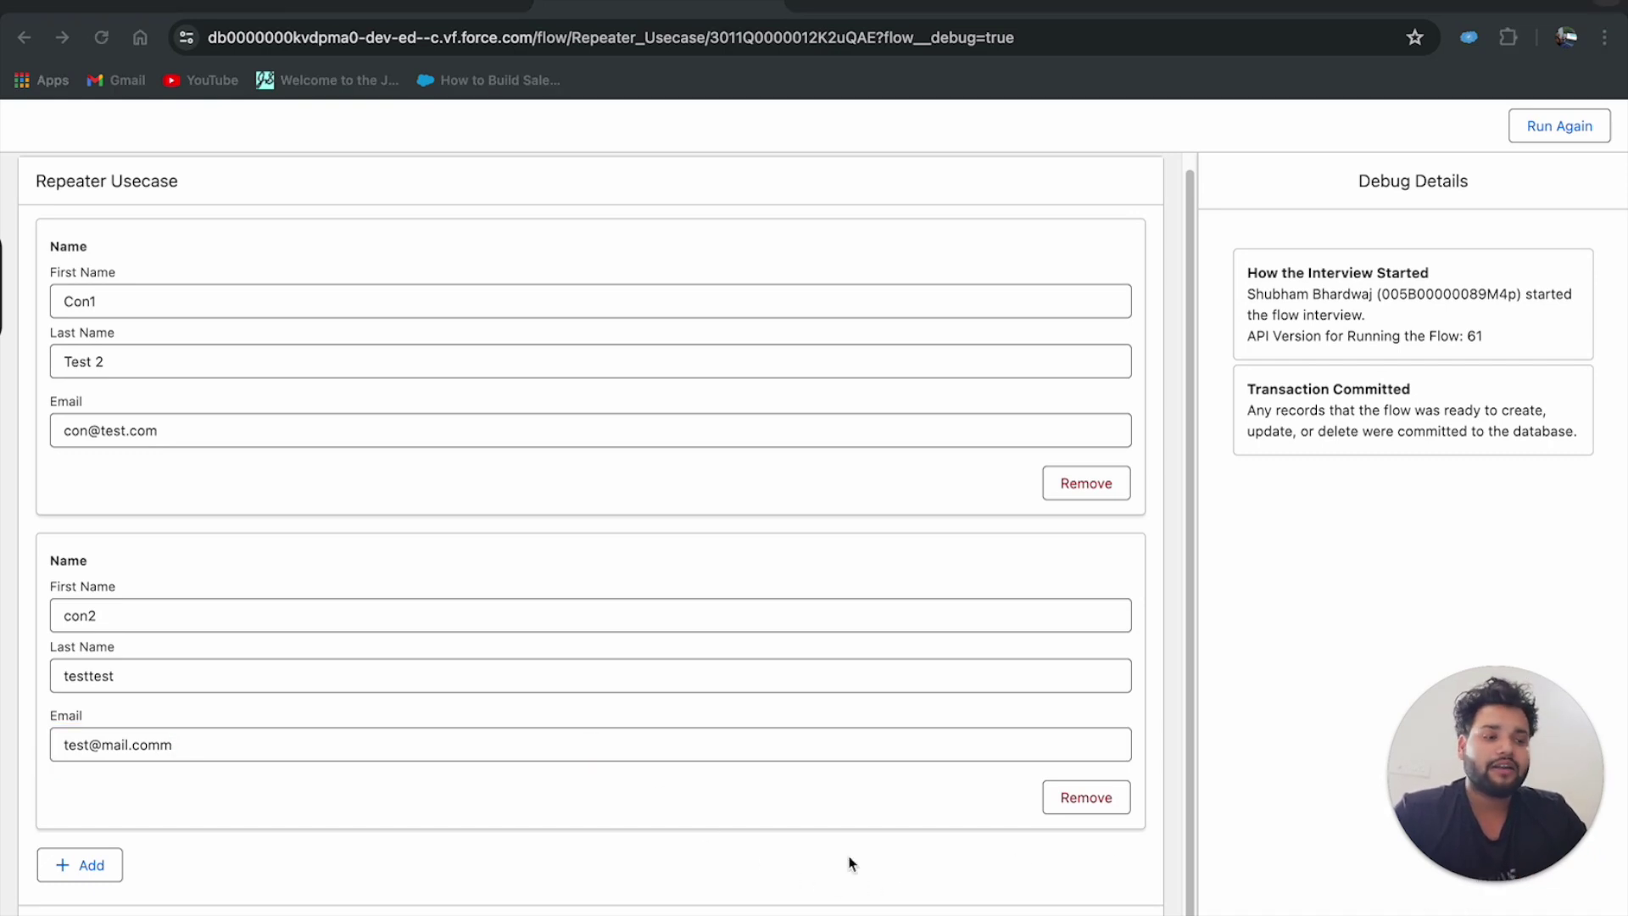
pyautogui.click(1399, 800)
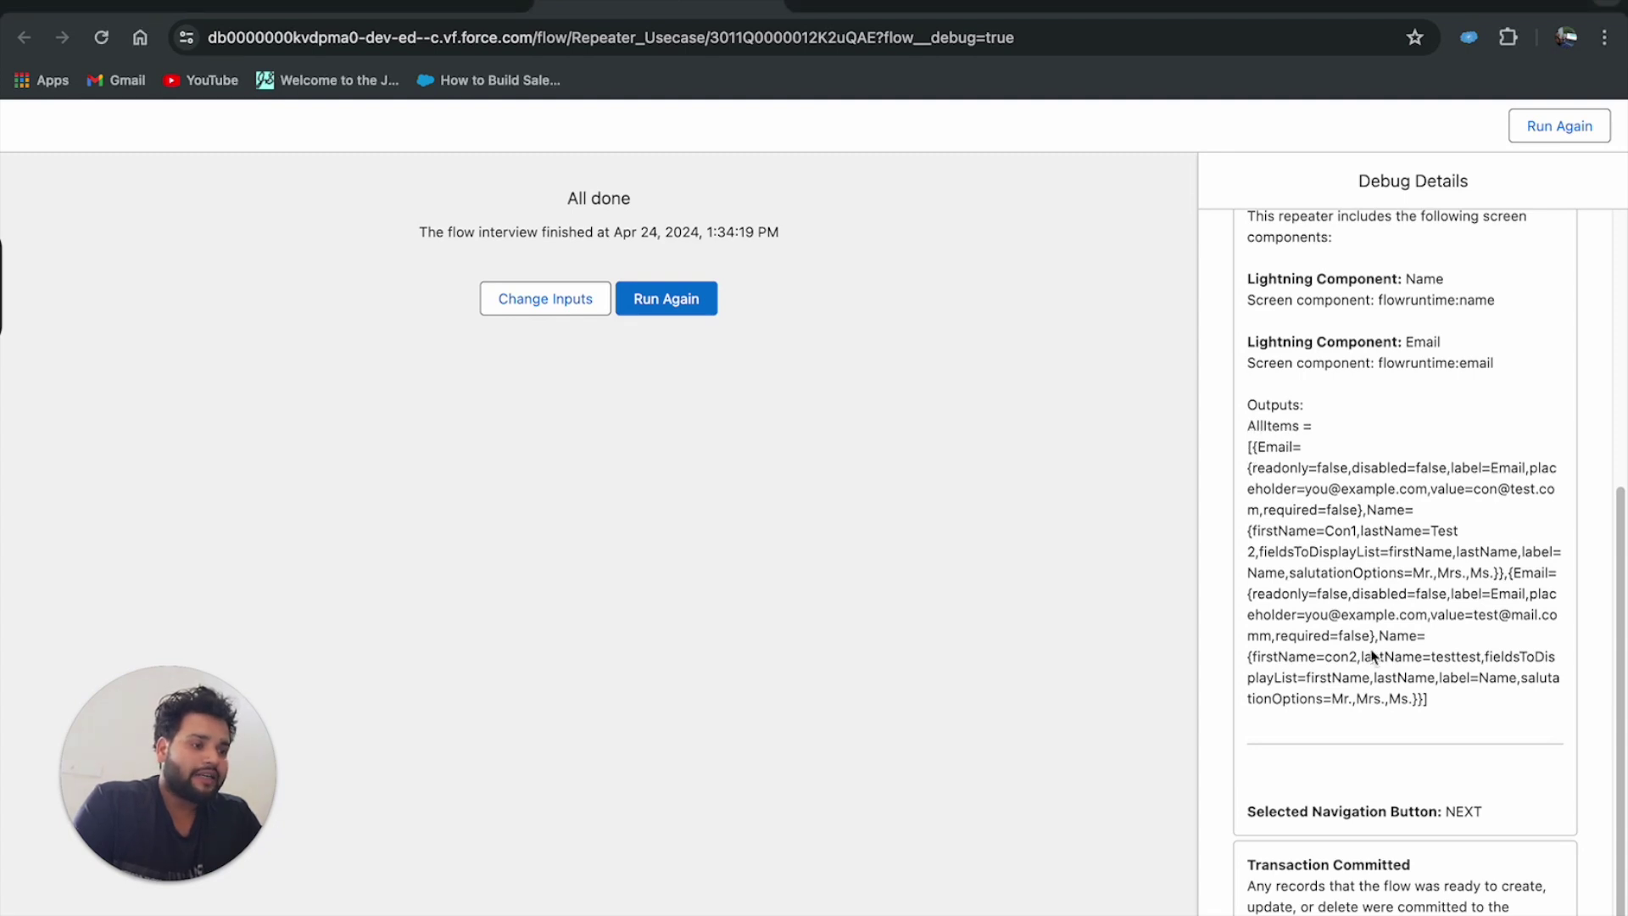
pyautogui.moveTo(1430, 699); pyautogui.dragTo(1263, 480)
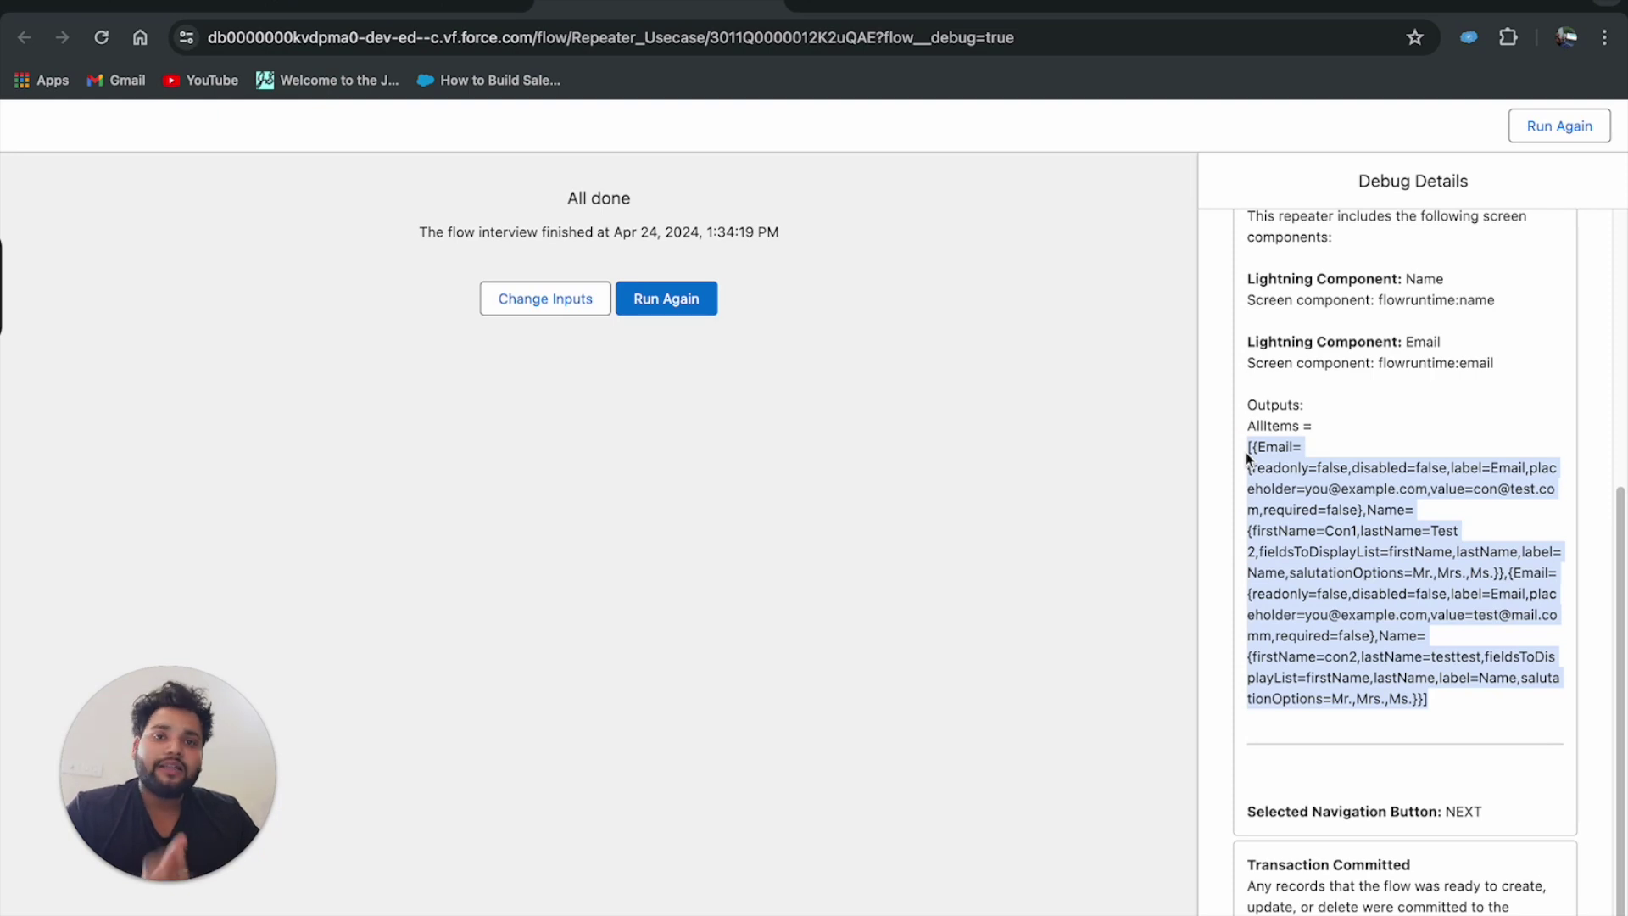
pyautogui.rightClick(1319, 500)
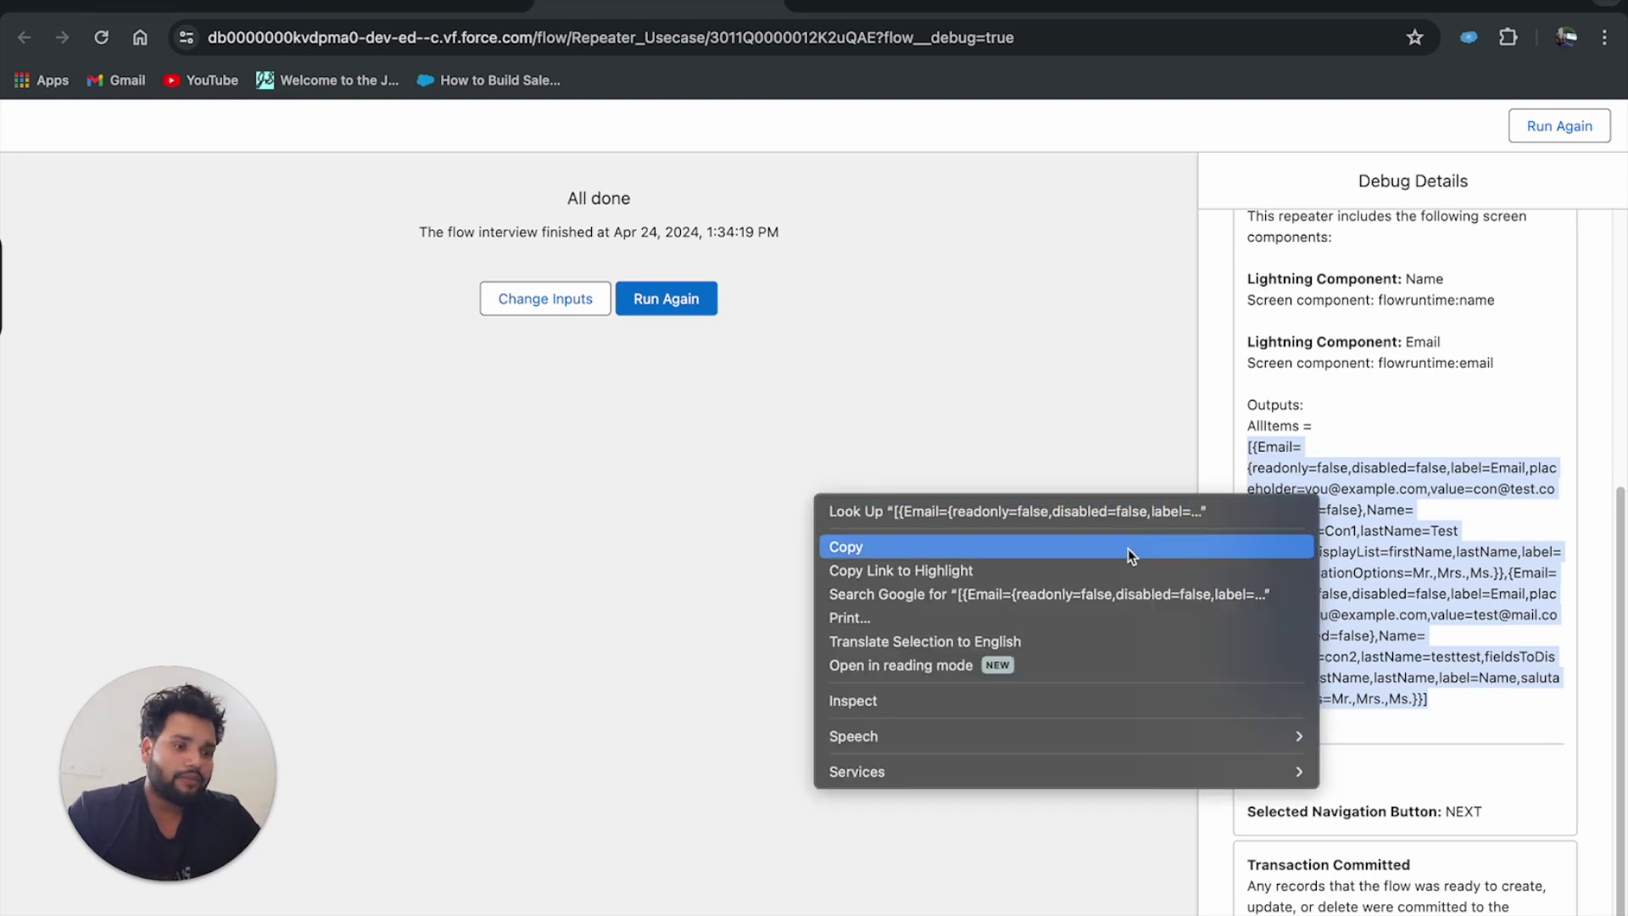
pyautogui.click(1128, 547)
# In a new tab, search 'json form' and open the jsonformatter.org site.
pyautogui.press('super+t')
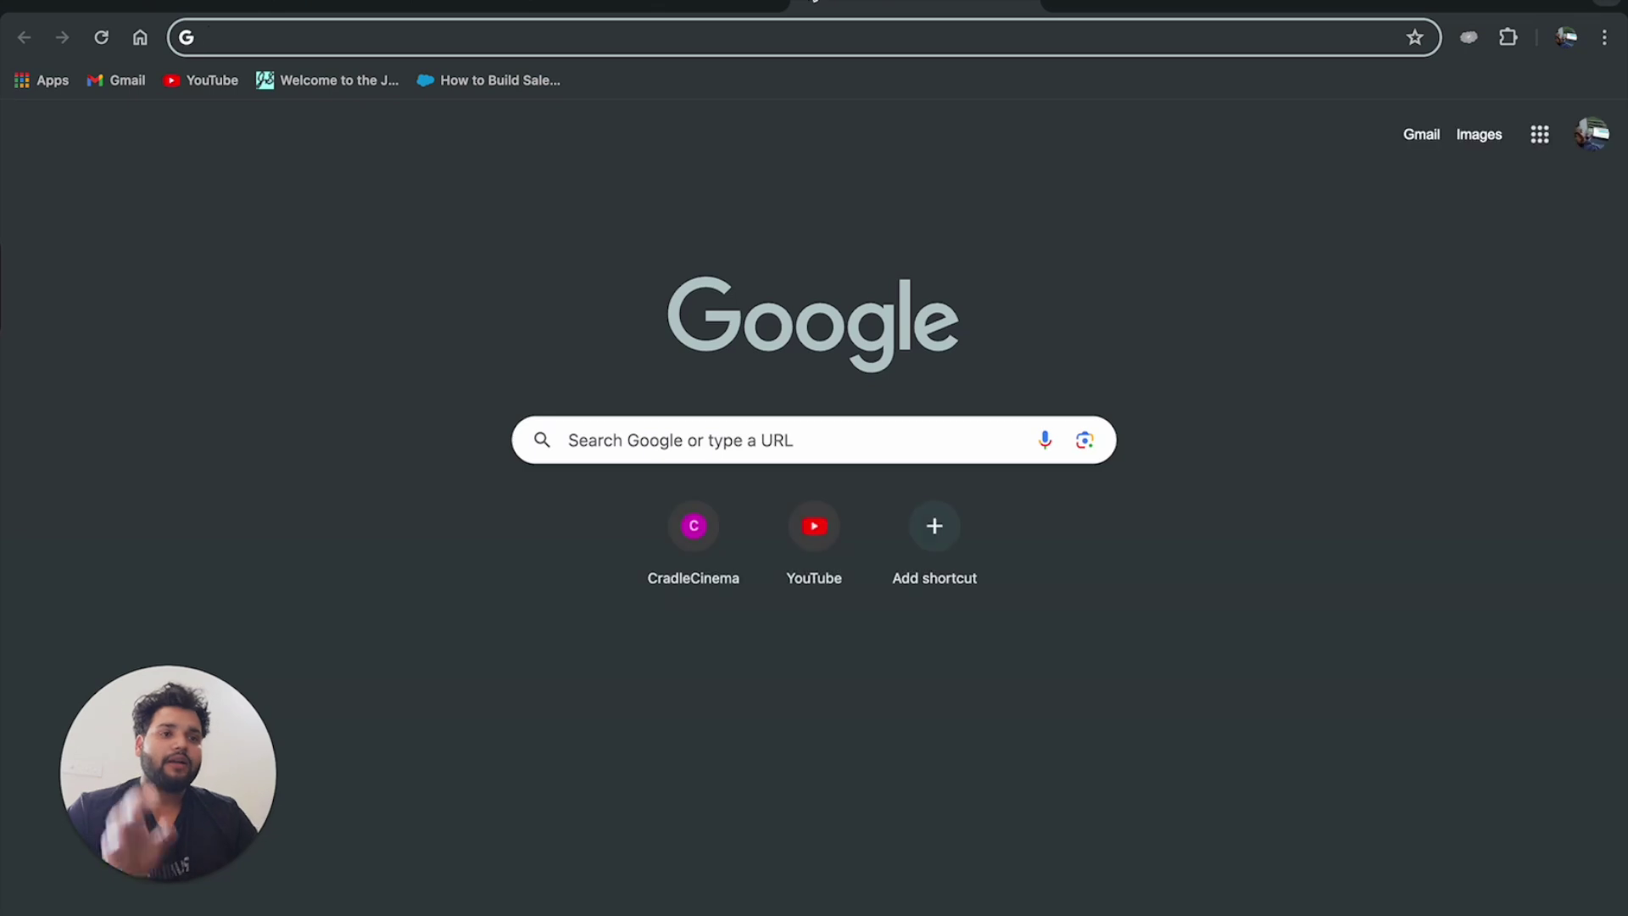
pyautogui.write('json form')
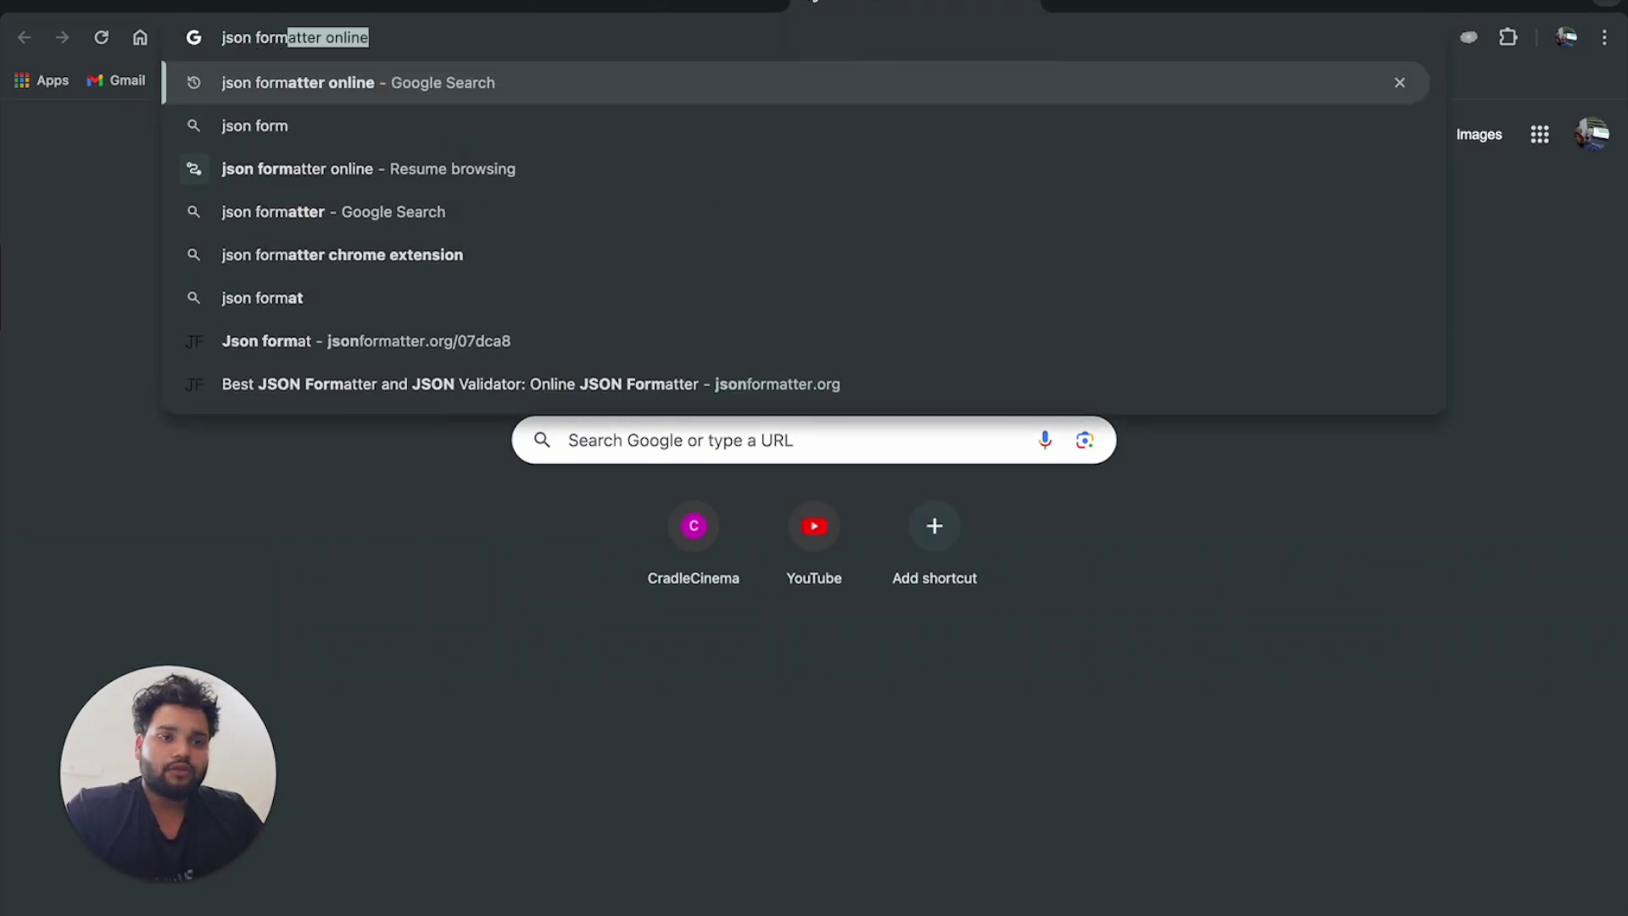
pyautogui.press('Return')
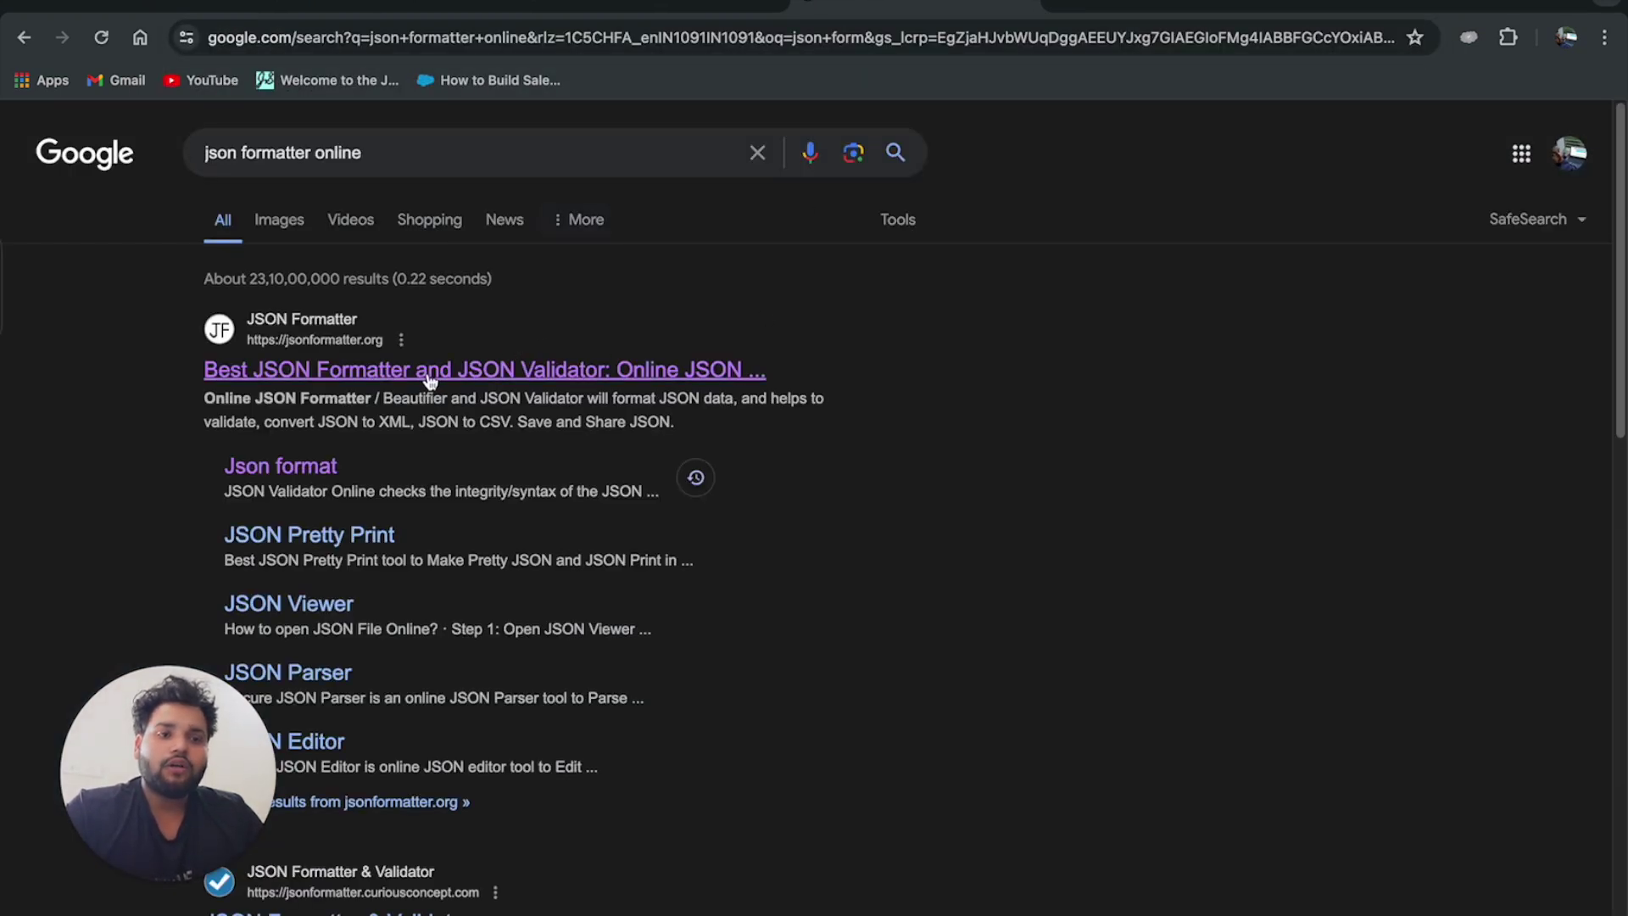
pyautogui.click(430, 372)
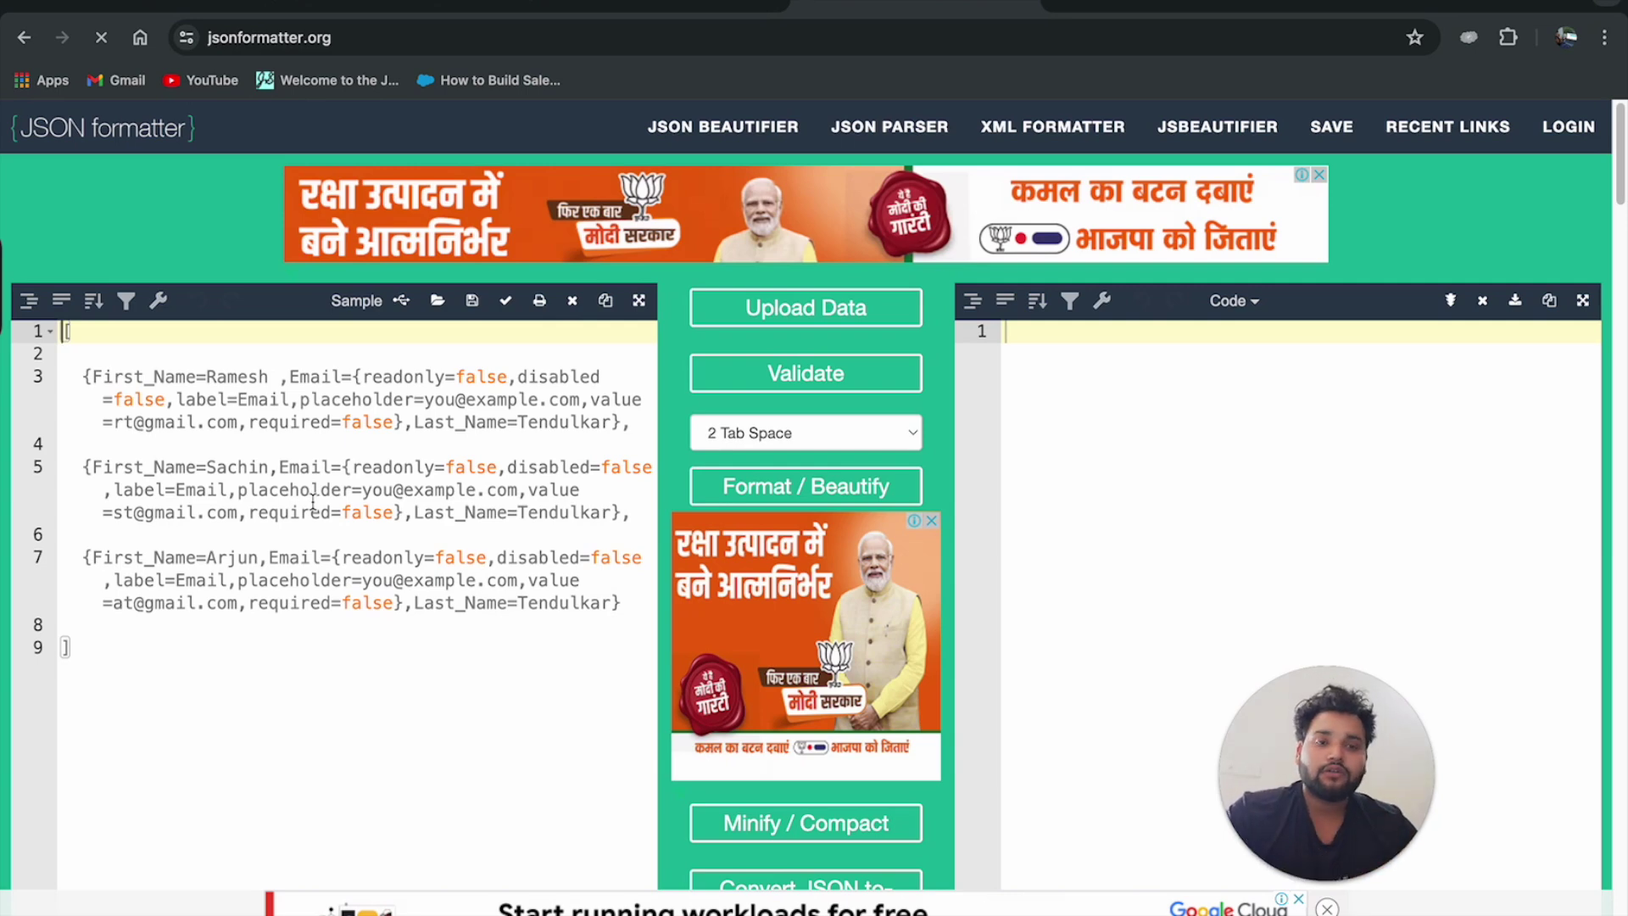
# Paste the copied AllItems output below the sample text in the JSON Formatter editor.
pyautogui.click(85, 649)
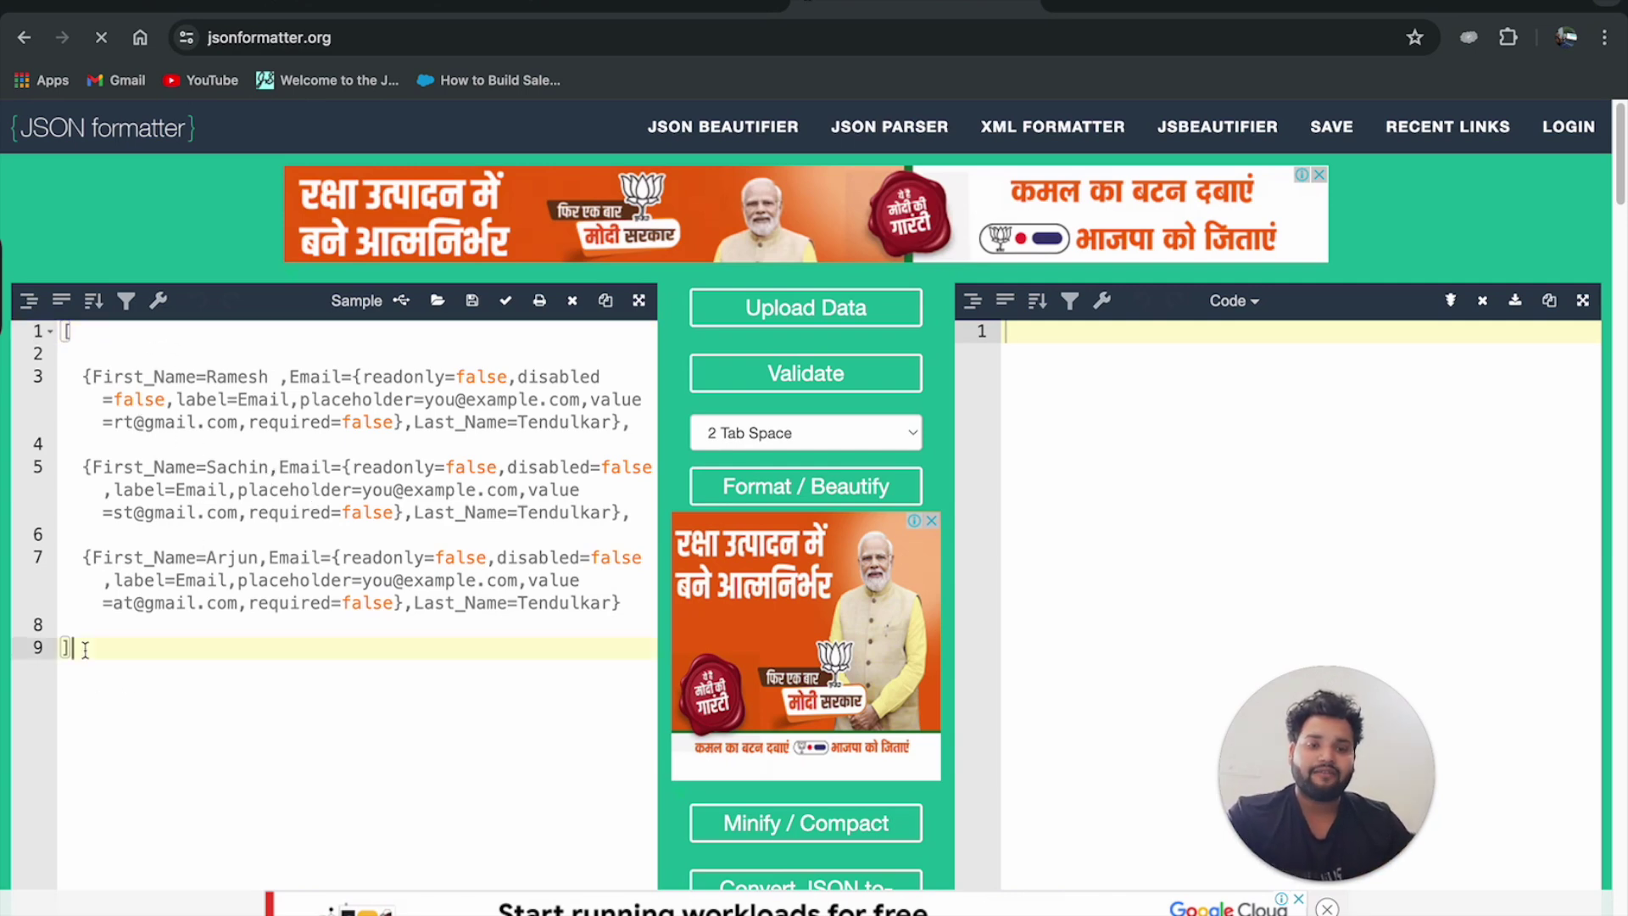
pyautogui.press('Return')
pyautogui.press('Return')
pyautogui.hotkey('ctrl', 'v')
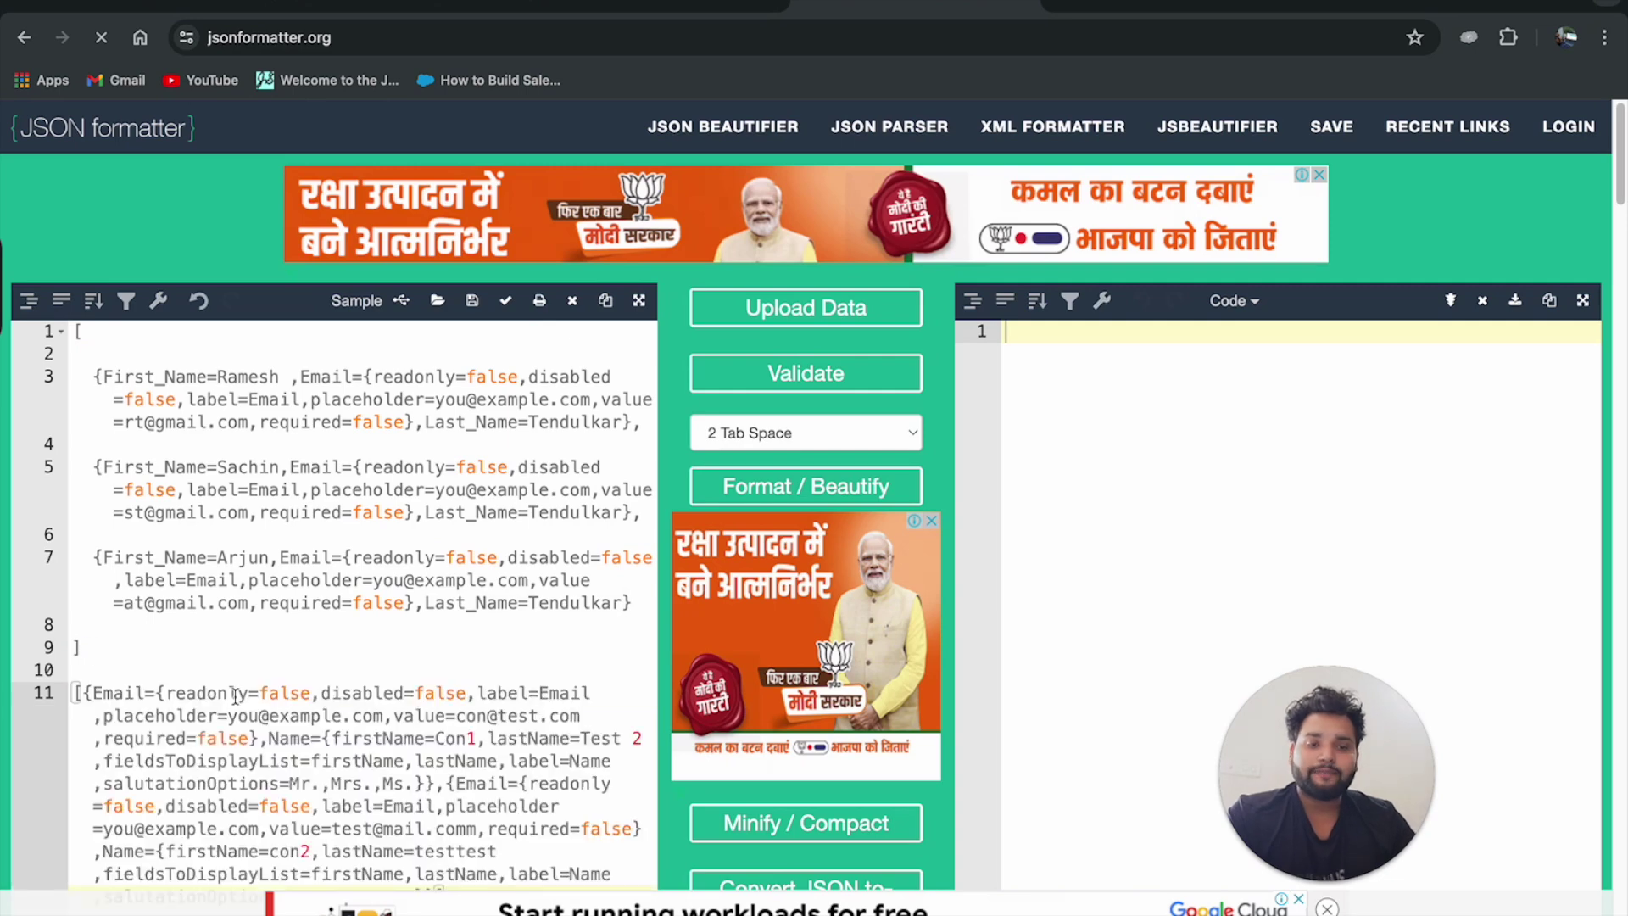
pyautogui.scroll(-2, 219, 686)
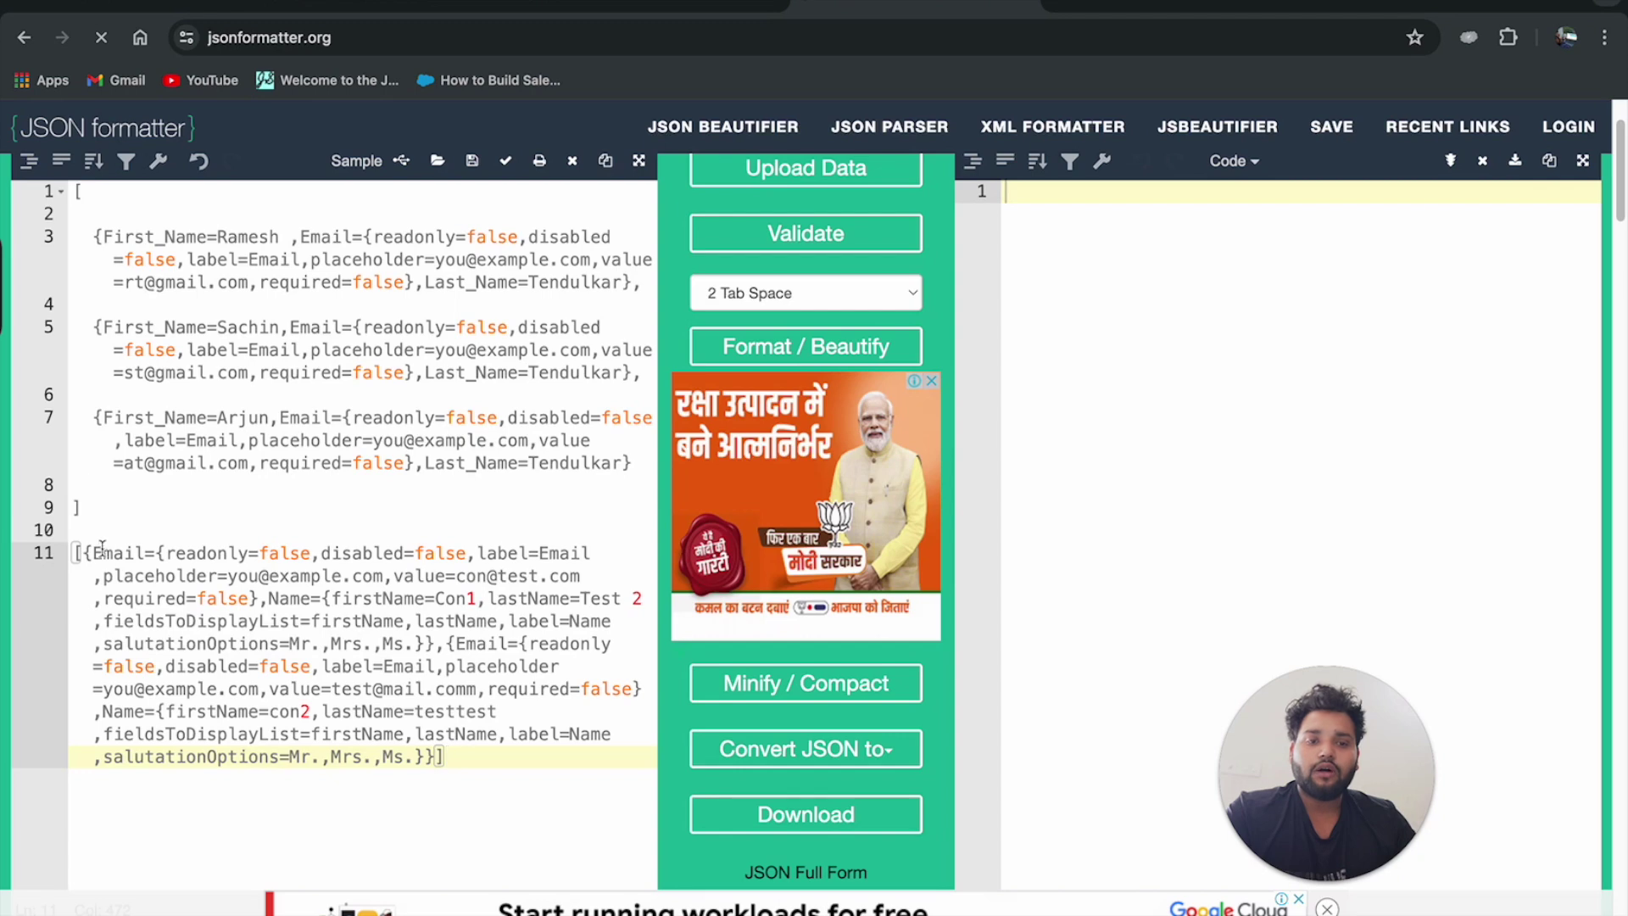
# Delete the sample rows above the pasted output.
pyautogui.moveTo(96, 555); pyautogui.dragTo(330, 556)
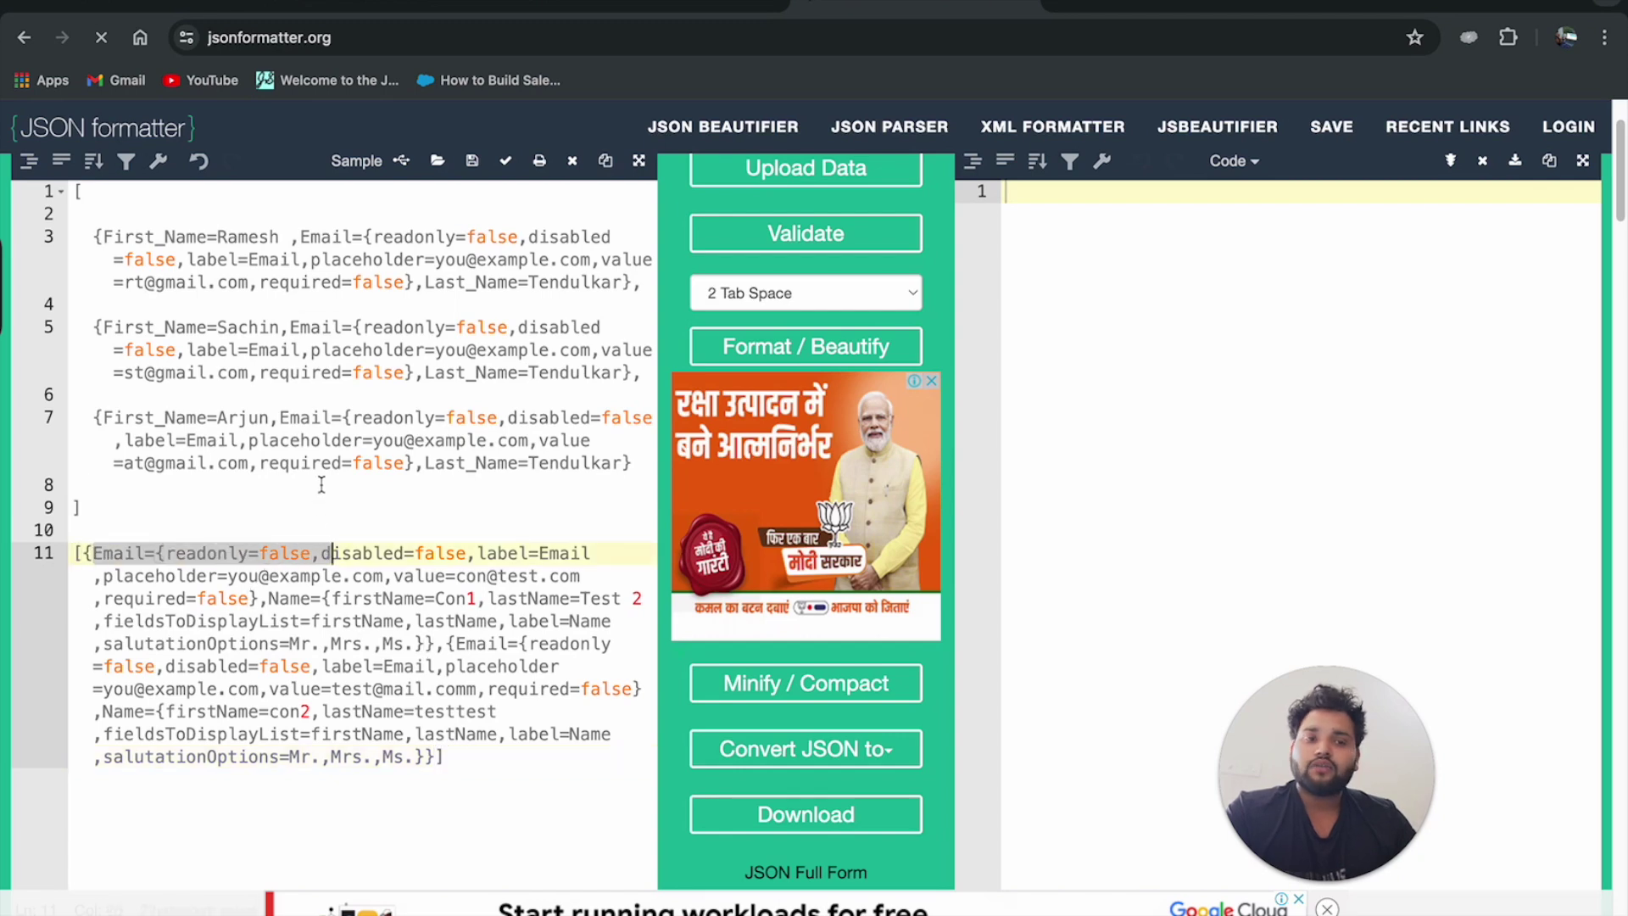
pyautogui.moveTo(290, 327); pyautogui.dragTo(459, 376)
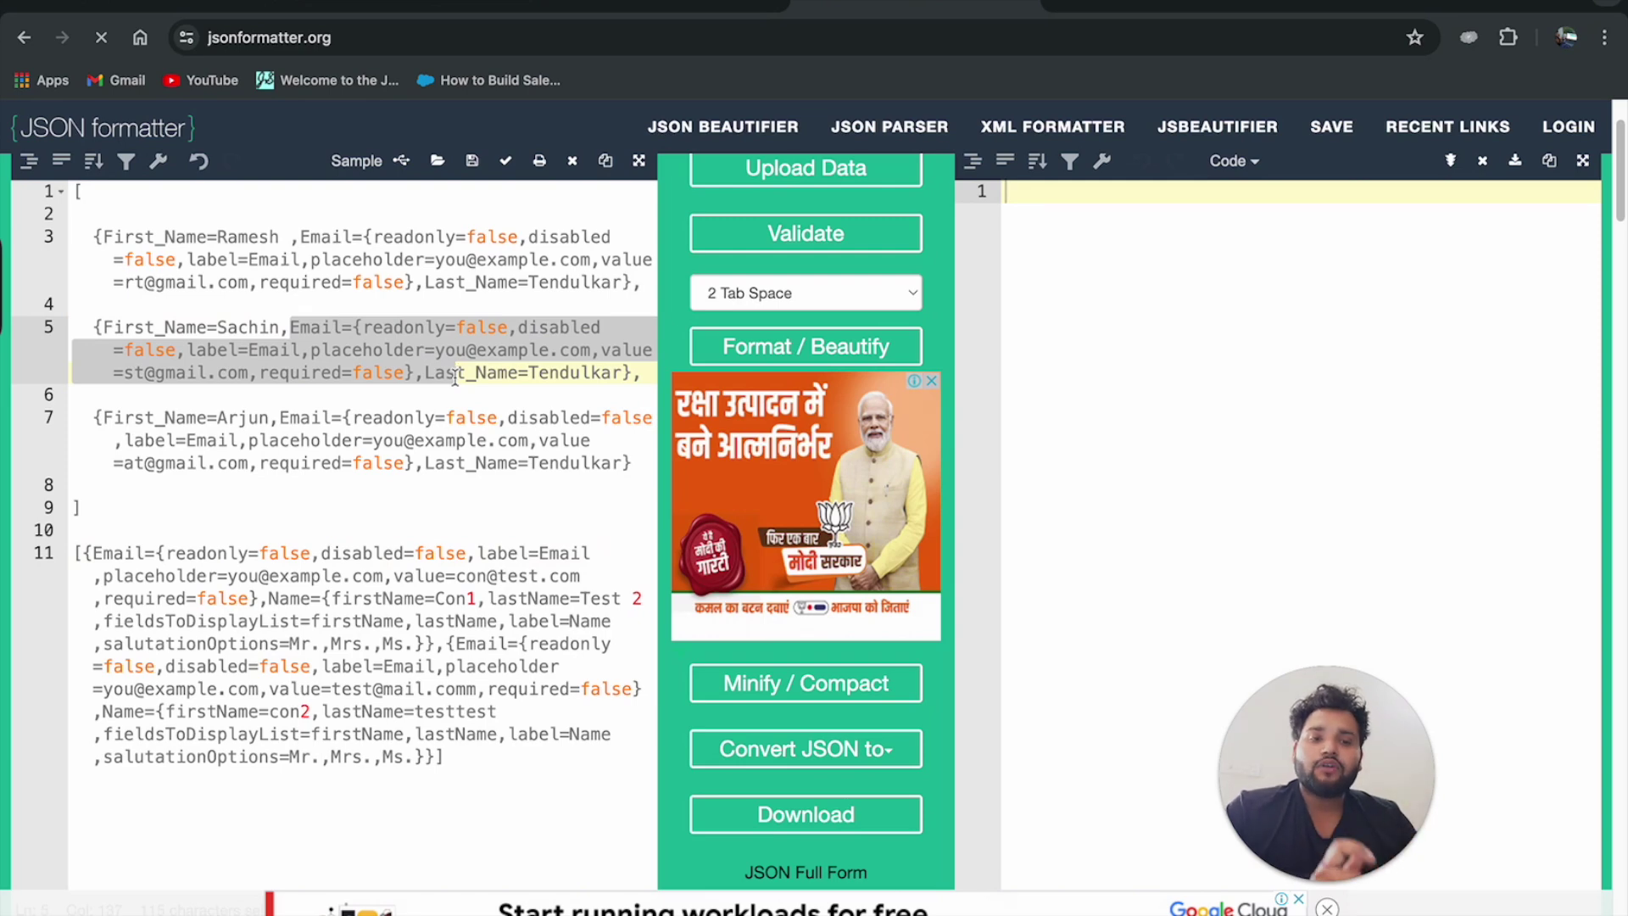
pyautogui.moveTo(94, 237); pyautogui.dragTo(629, 302)
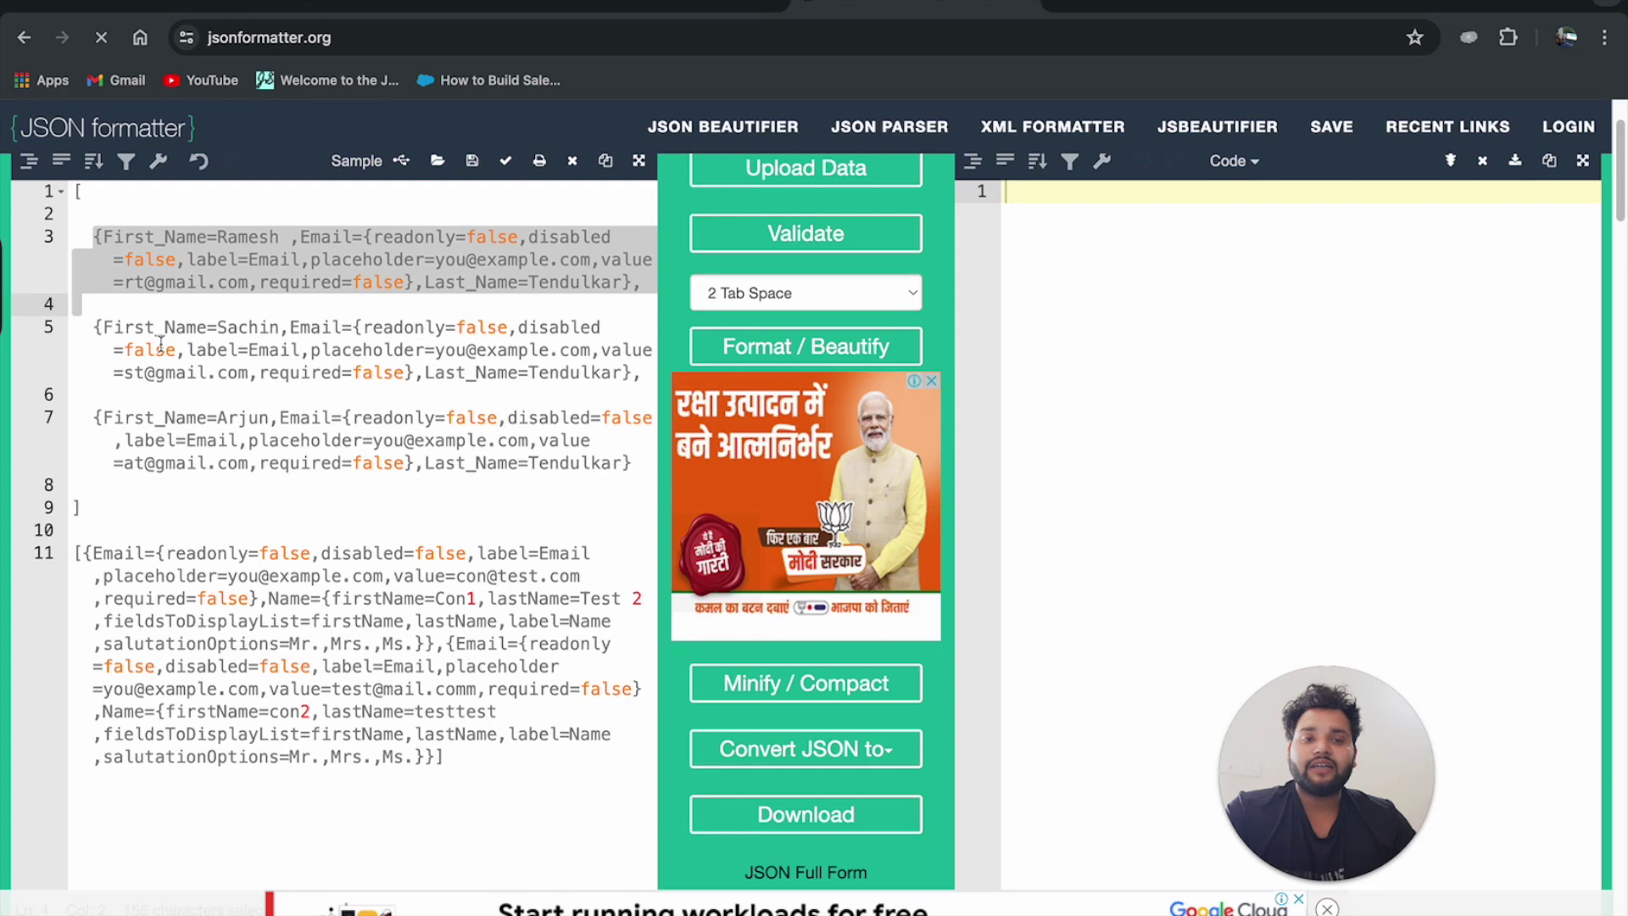
pyautogui.moveTo(93, 328); pyautogui.dragTo(628, 379)
pyautogui.moveTo(94, 417); pyautogui.dragTo(655, 462)
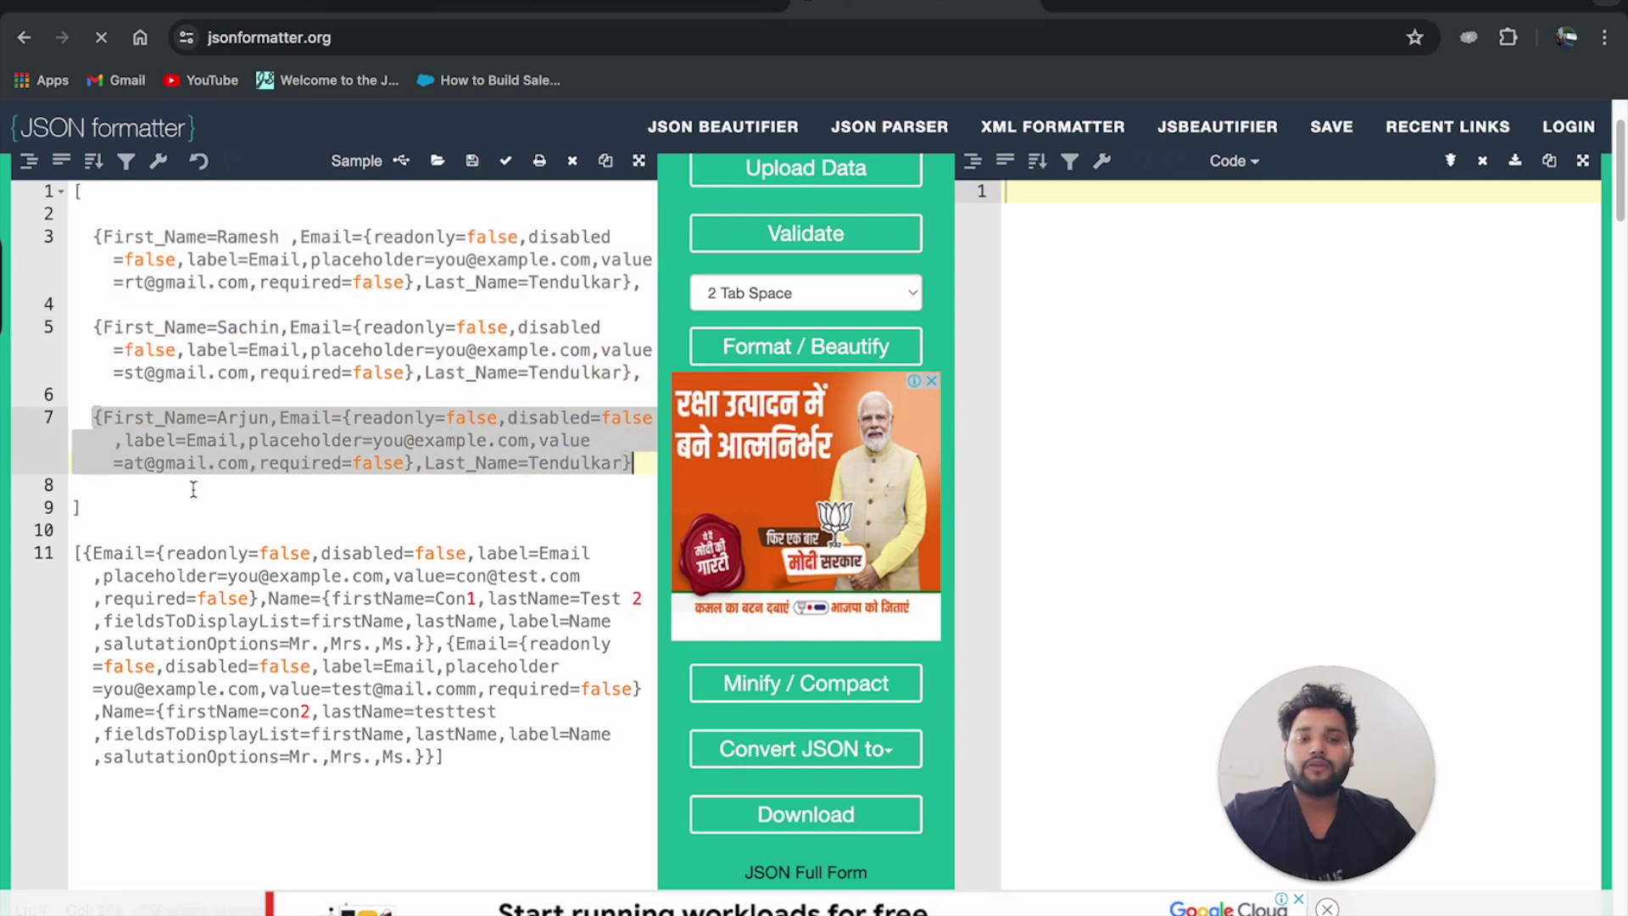
pyautogui.moveTo(128, 508); pyautogui.dragTo(73, 192)
pyautogui.press('BackSpace')
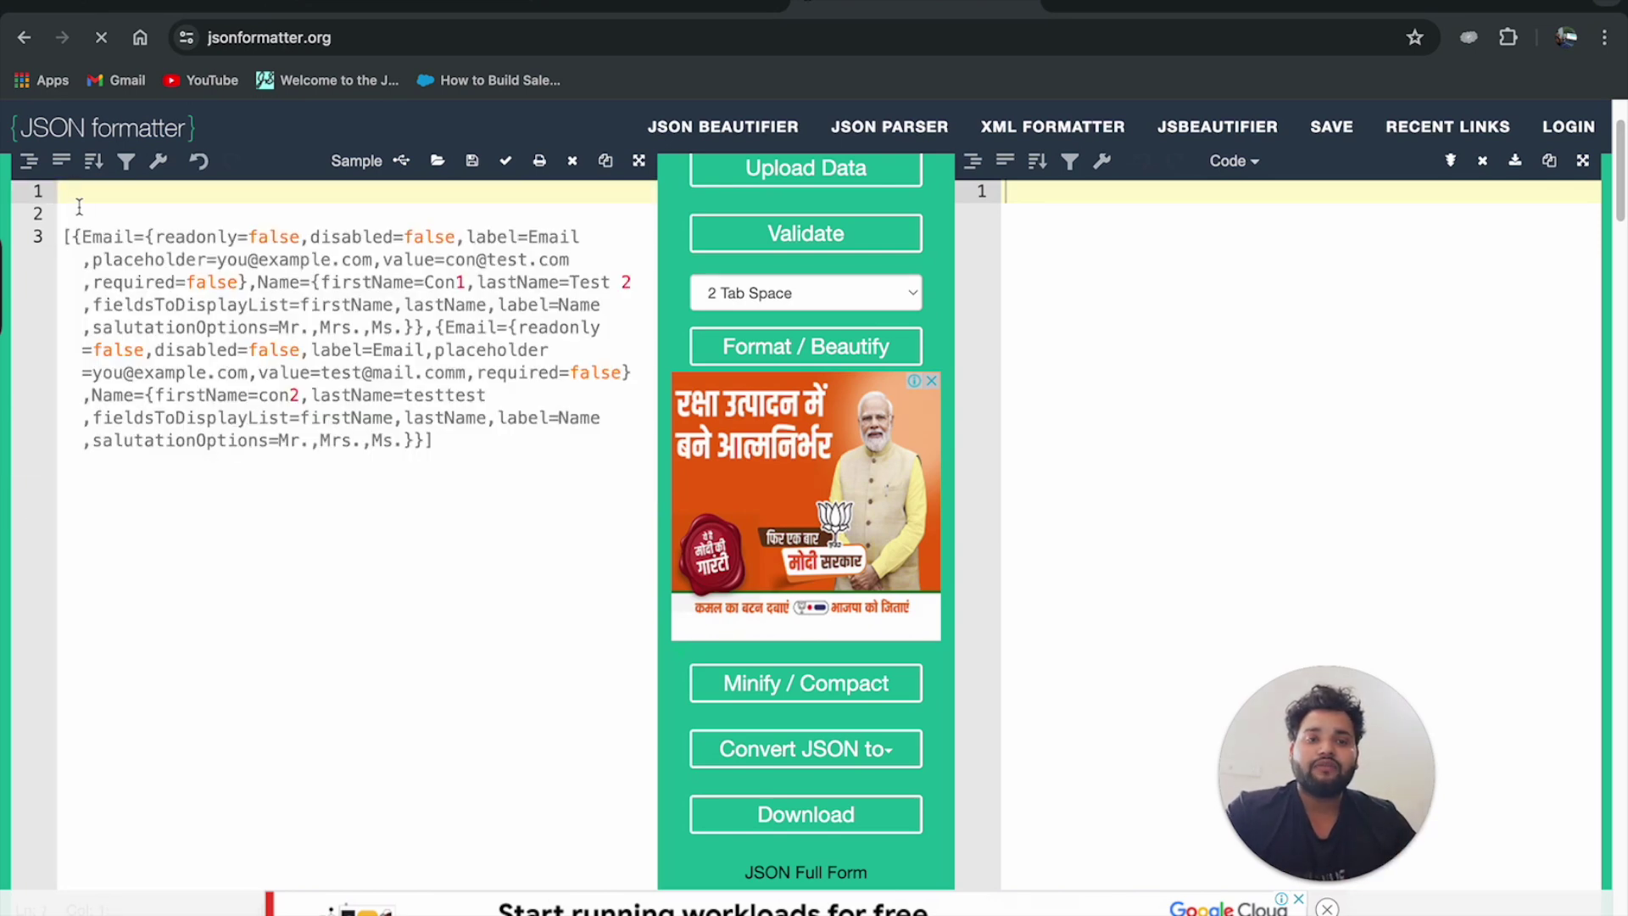
# Put each contact object and the closing bracket on its own line, then return to the debug tab.
pyautogui.click(73, 236)
pyautogui.press('Return')
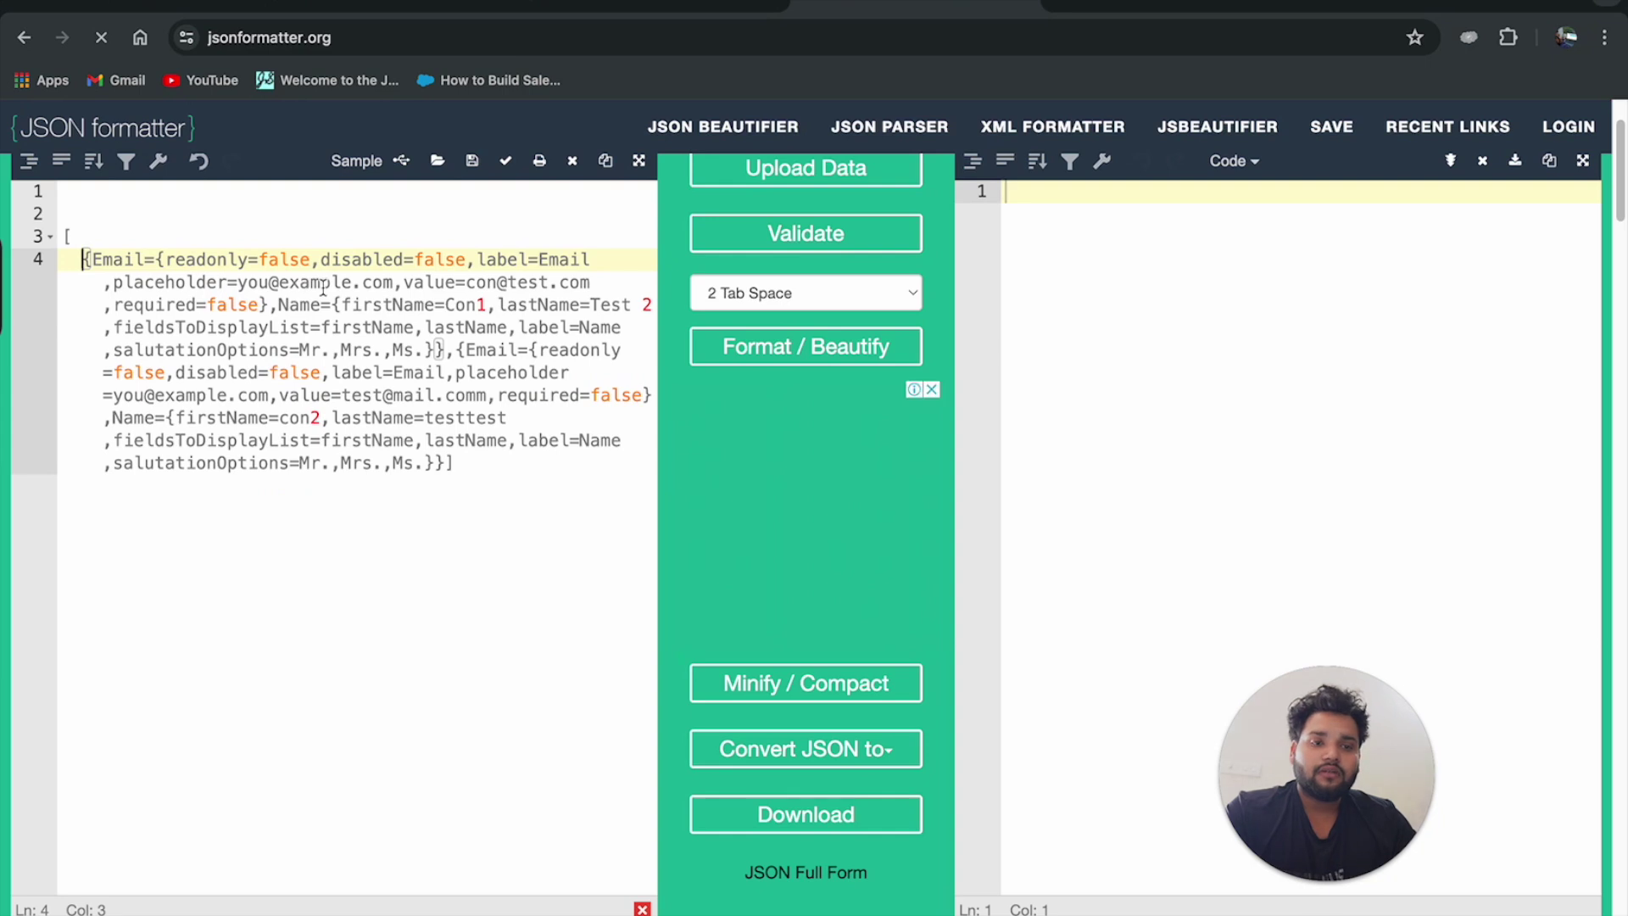
pyautogui.click(455, 351)
pyautogui.press('Return')
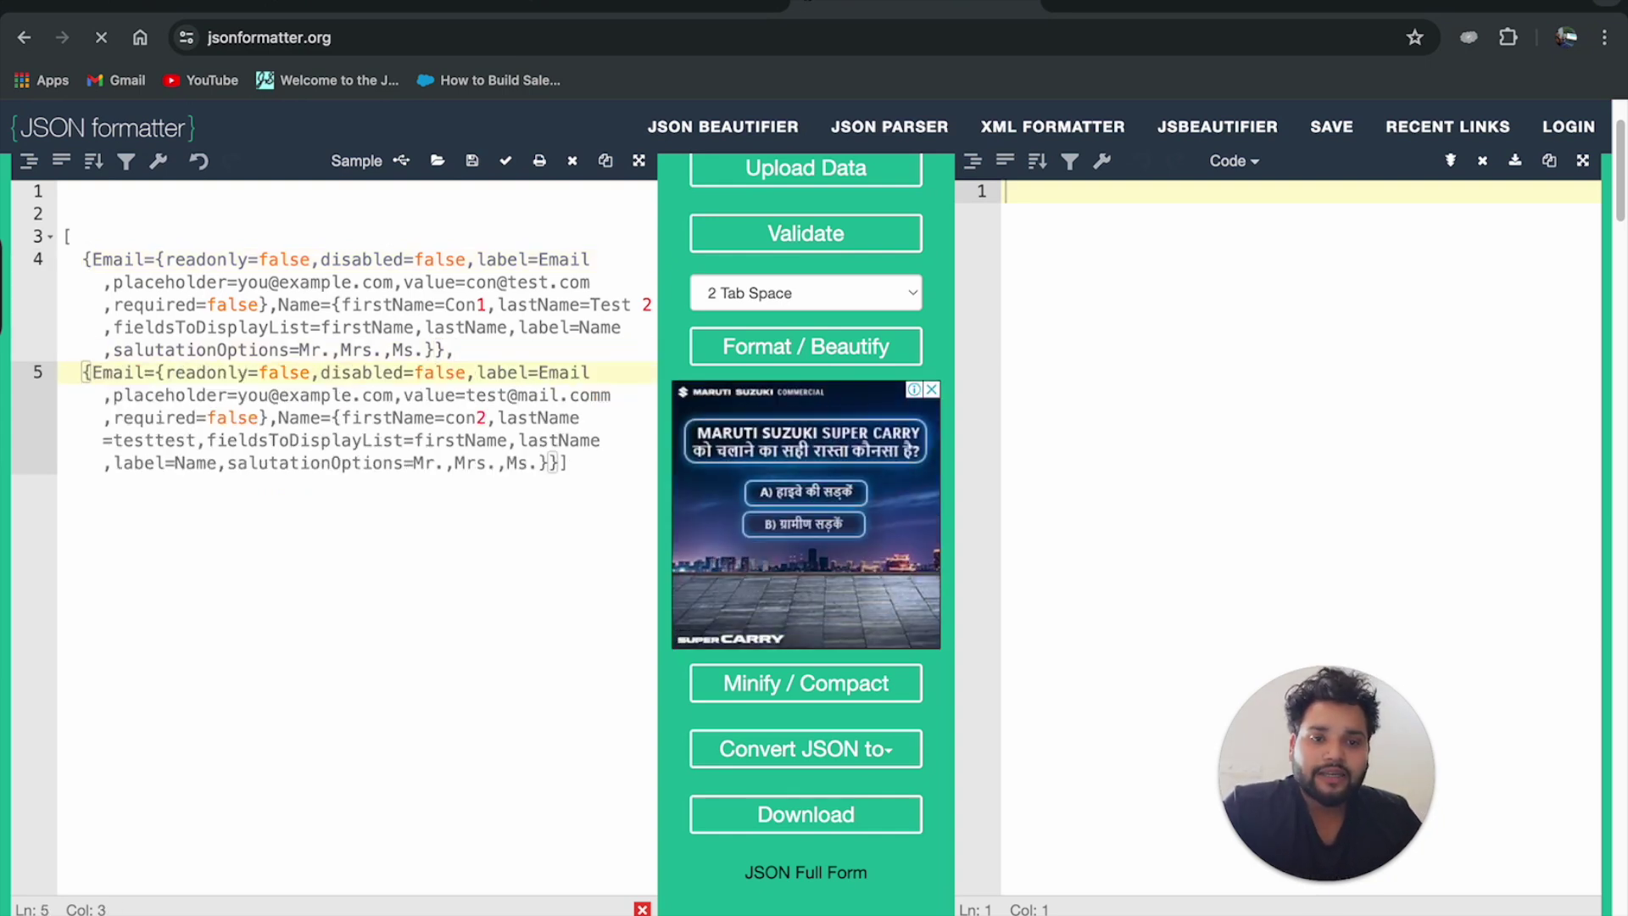
pyautogui.press('Return')
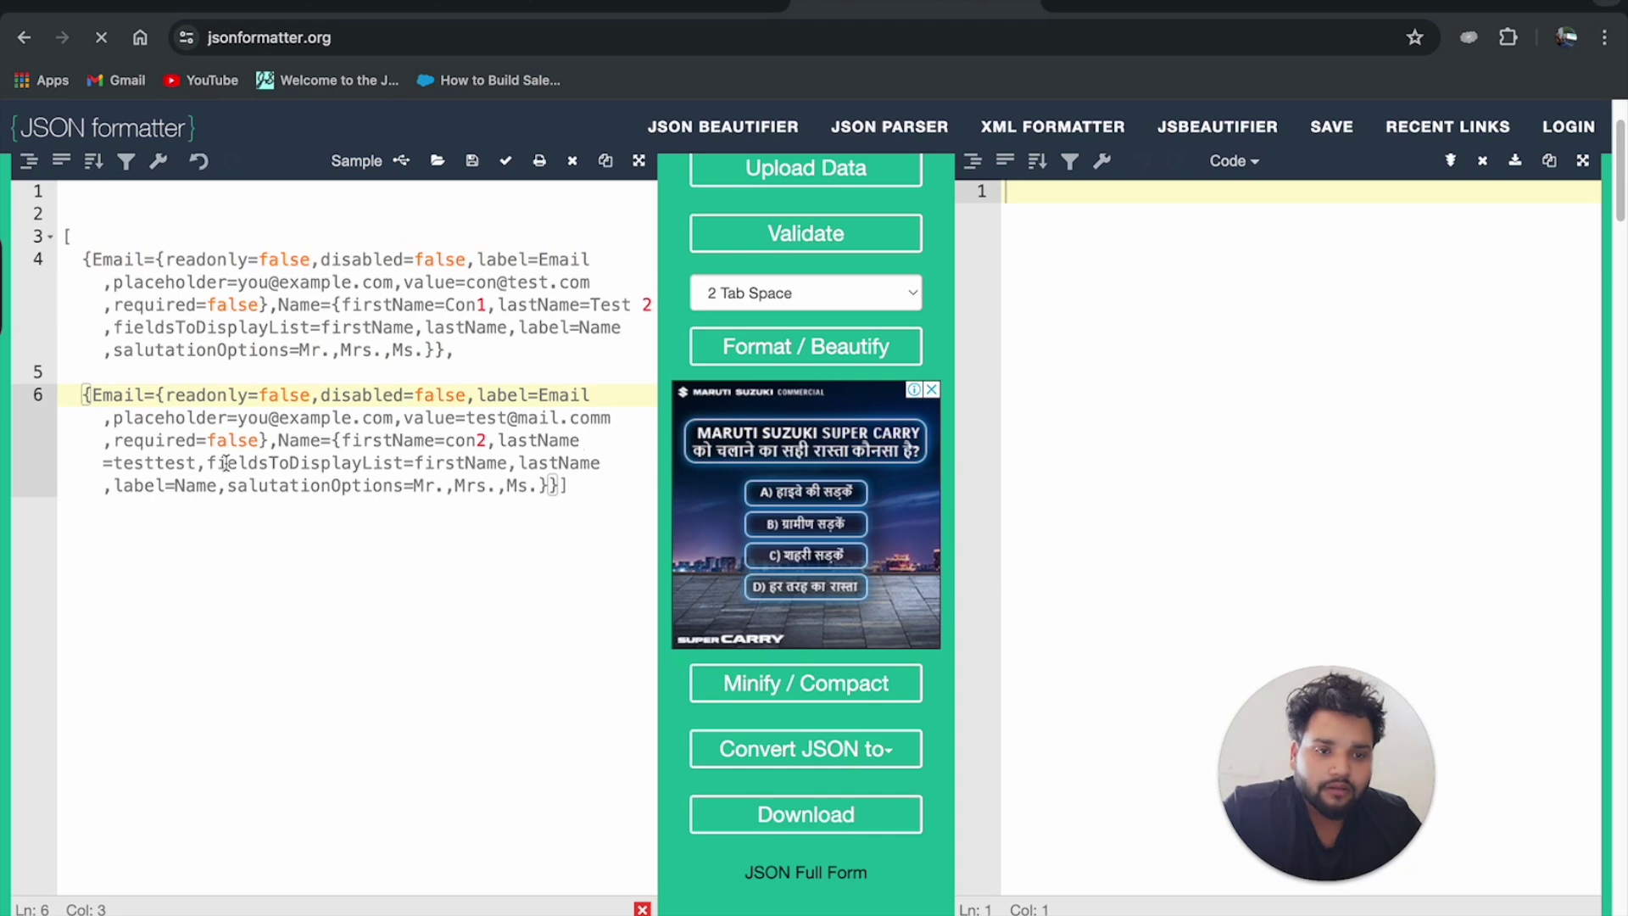
pyautogui.click(551, 485)
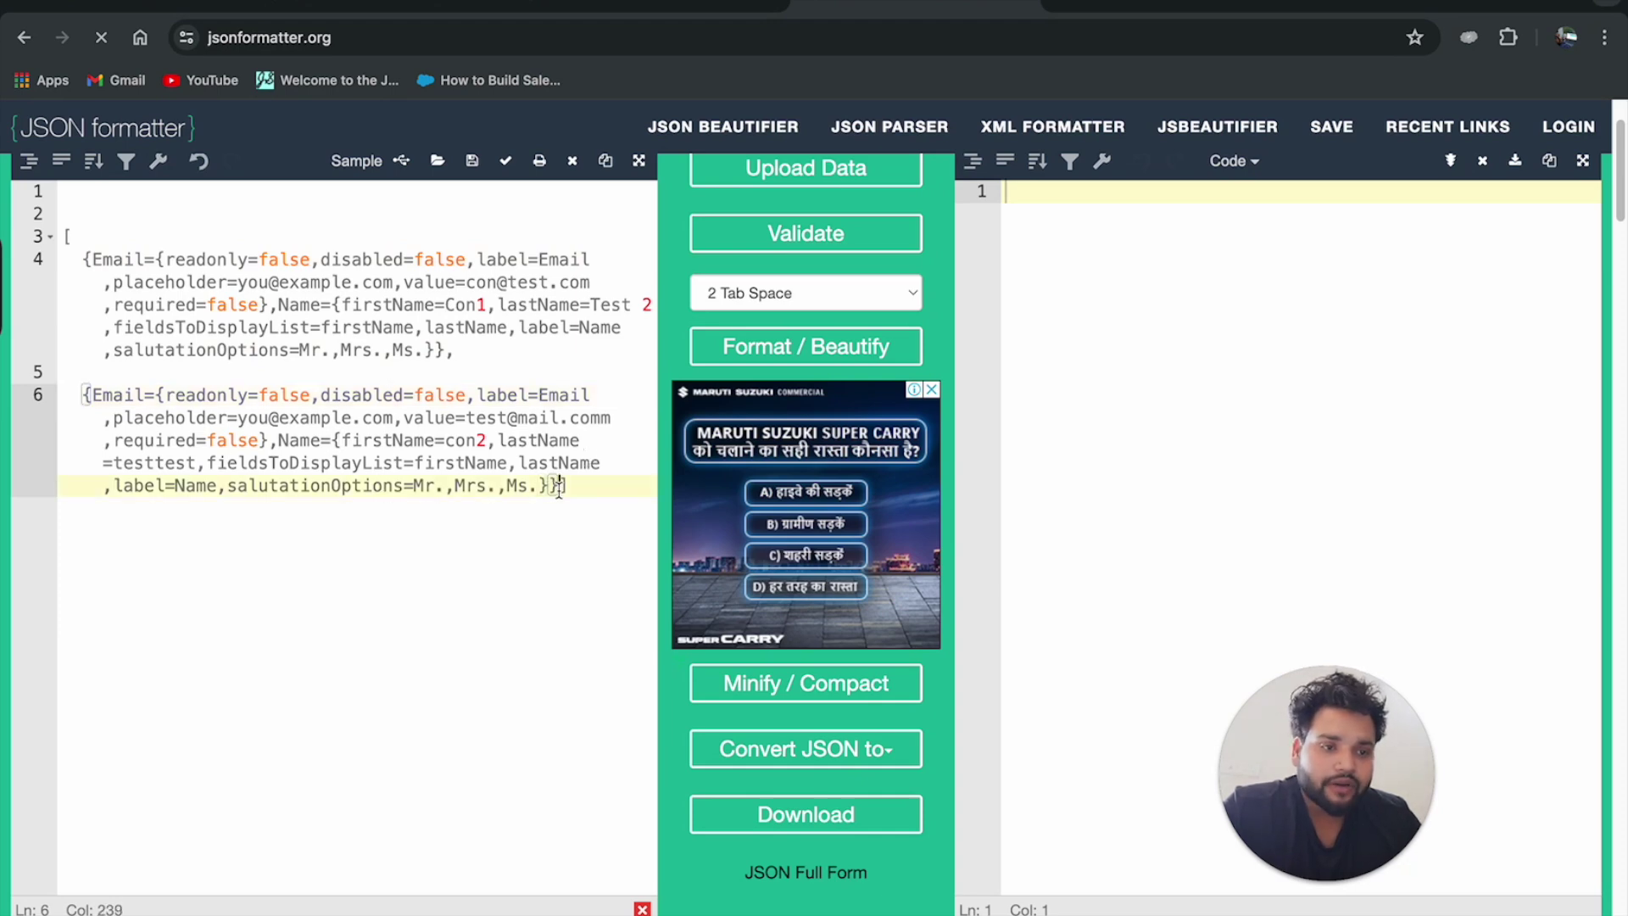
pyautogui.press('Return')
pyautogui.press('Return')
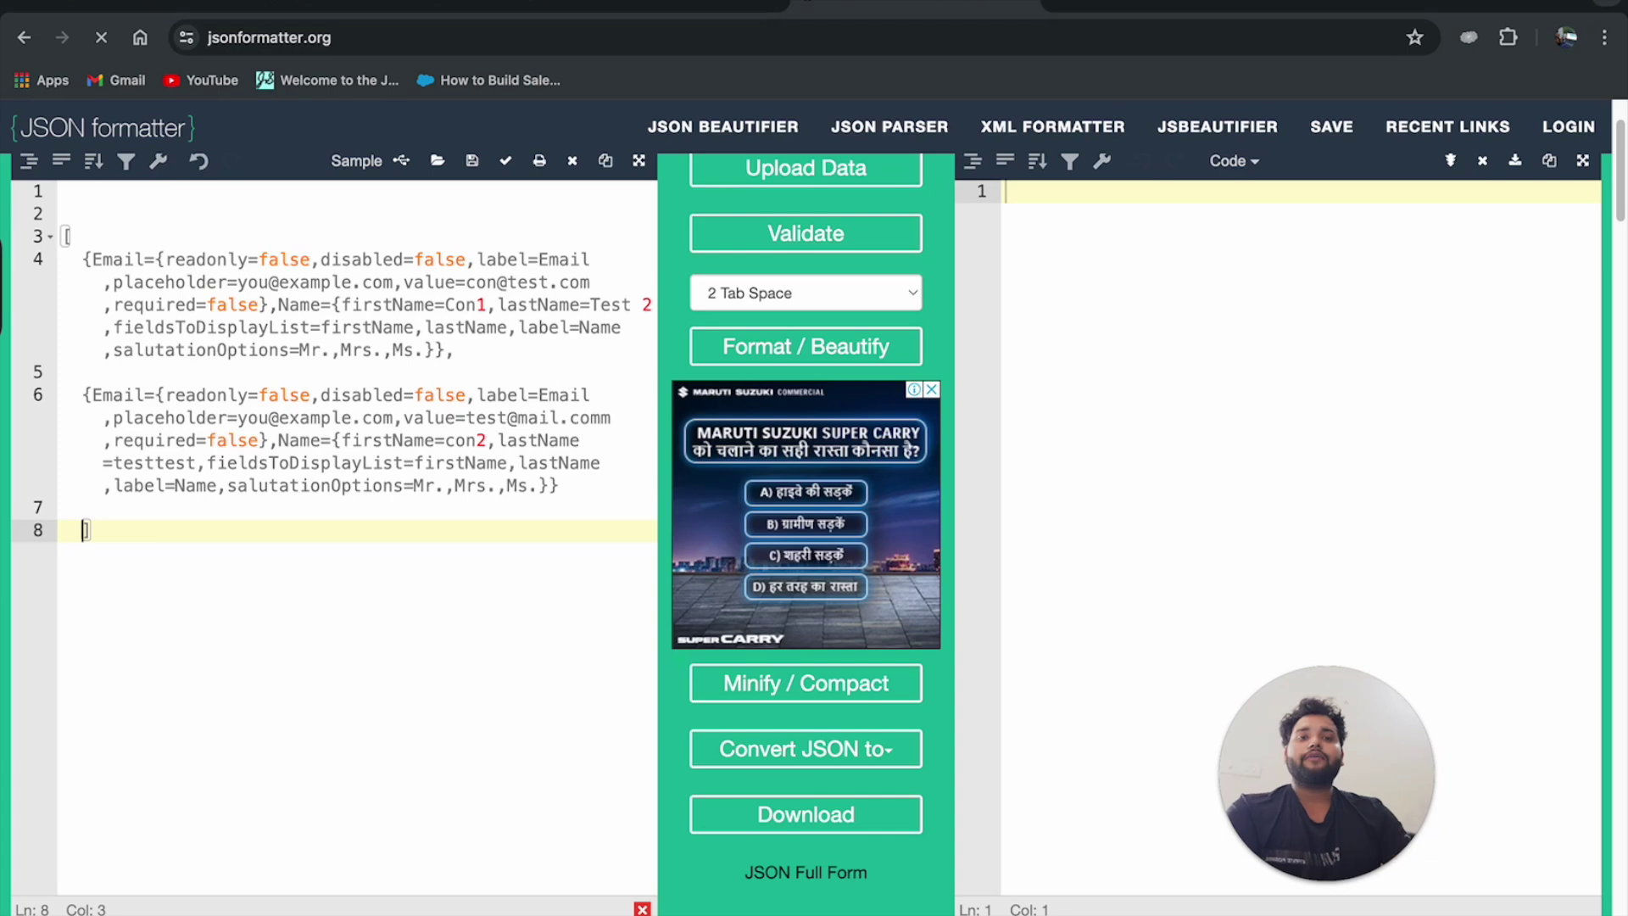
pyautogui.moveTo(475, 353); pyautogui.dragTo(81, 258)
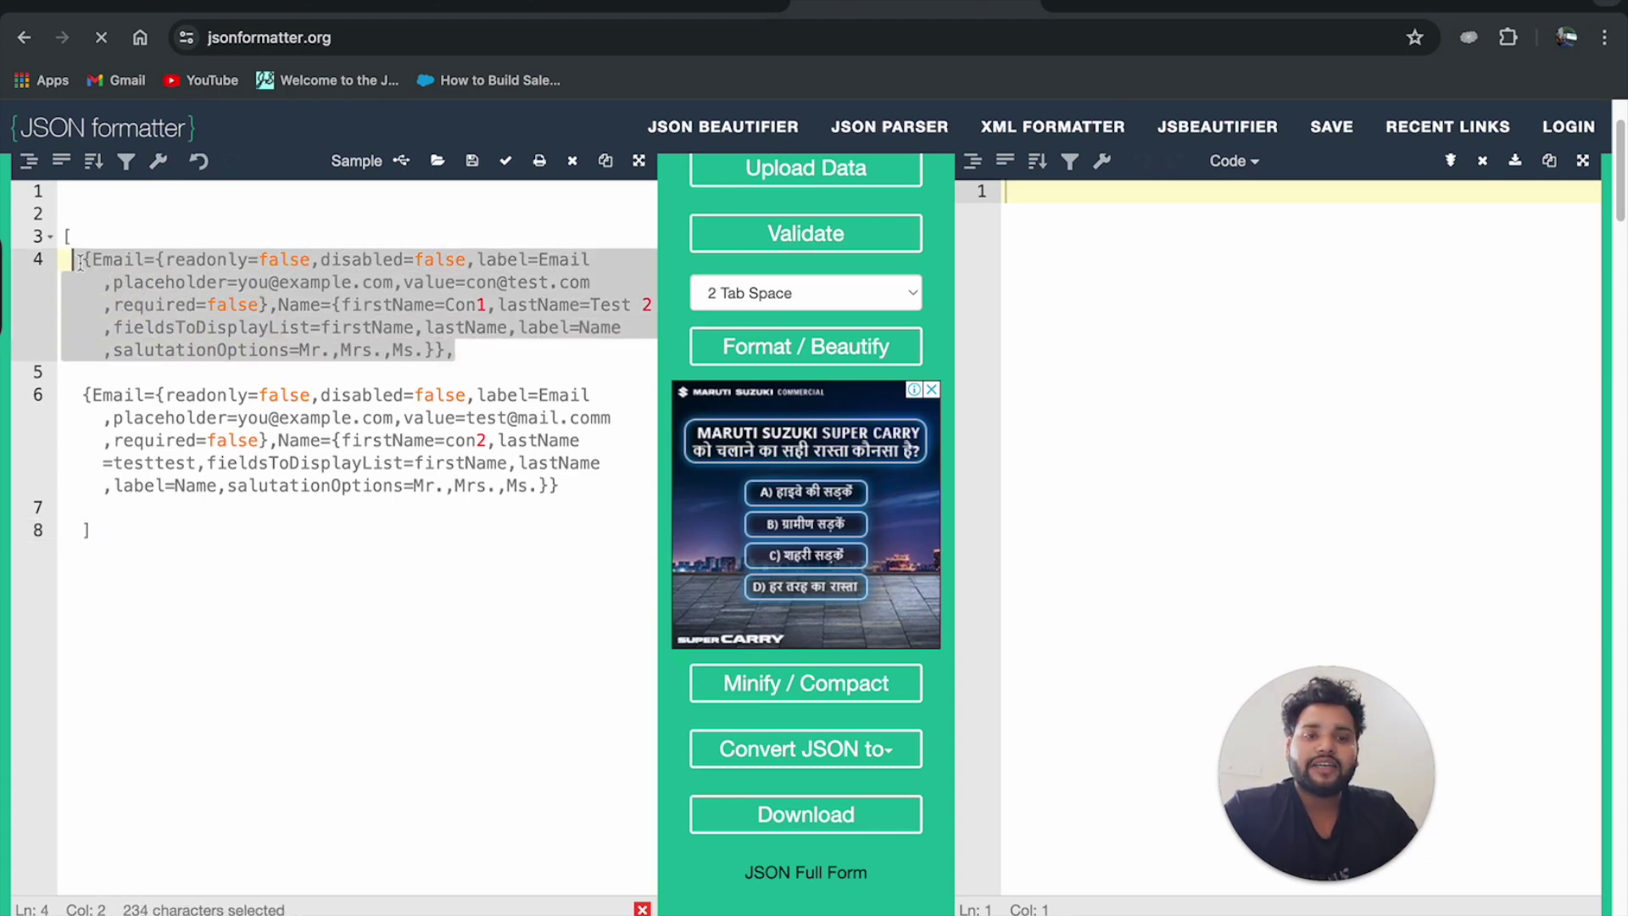
pyautogui.moveTo(82, 394); pyautogui.dragTo(567, 495)
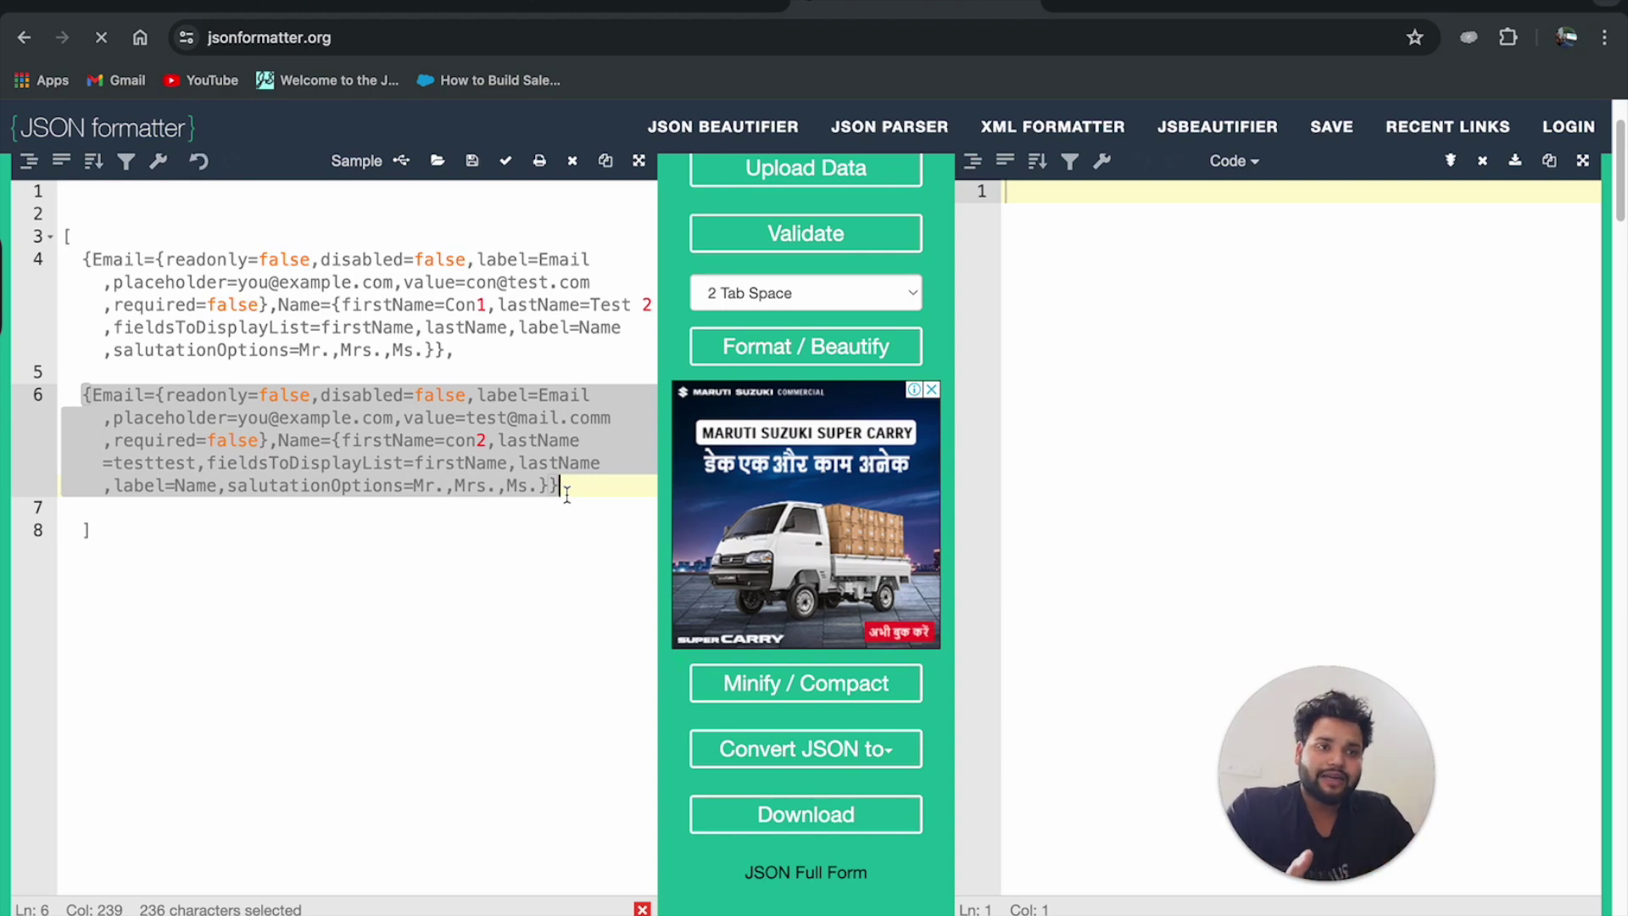
pyautogui.hotkey('ctrl', 'shift', 'Tab')
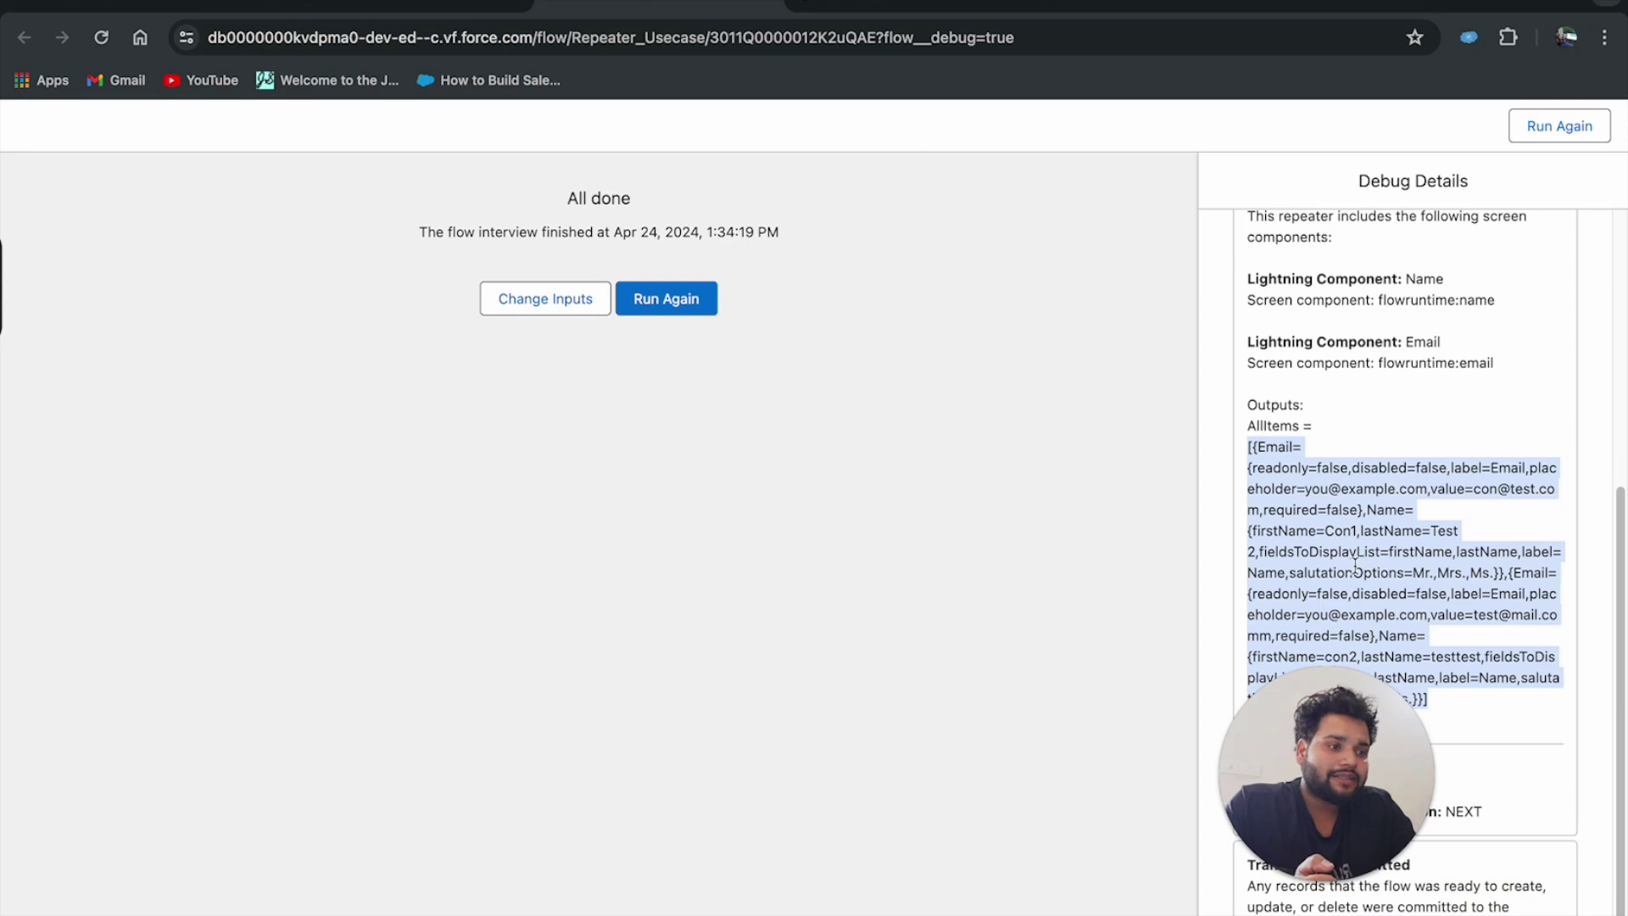
# In Debug Details, review the AllItems output and the Repeater: Contacts line, then return to Flow Builder.
pyautogui.moveTo(1329, 812); pyautogui.dragTo(317, 816)
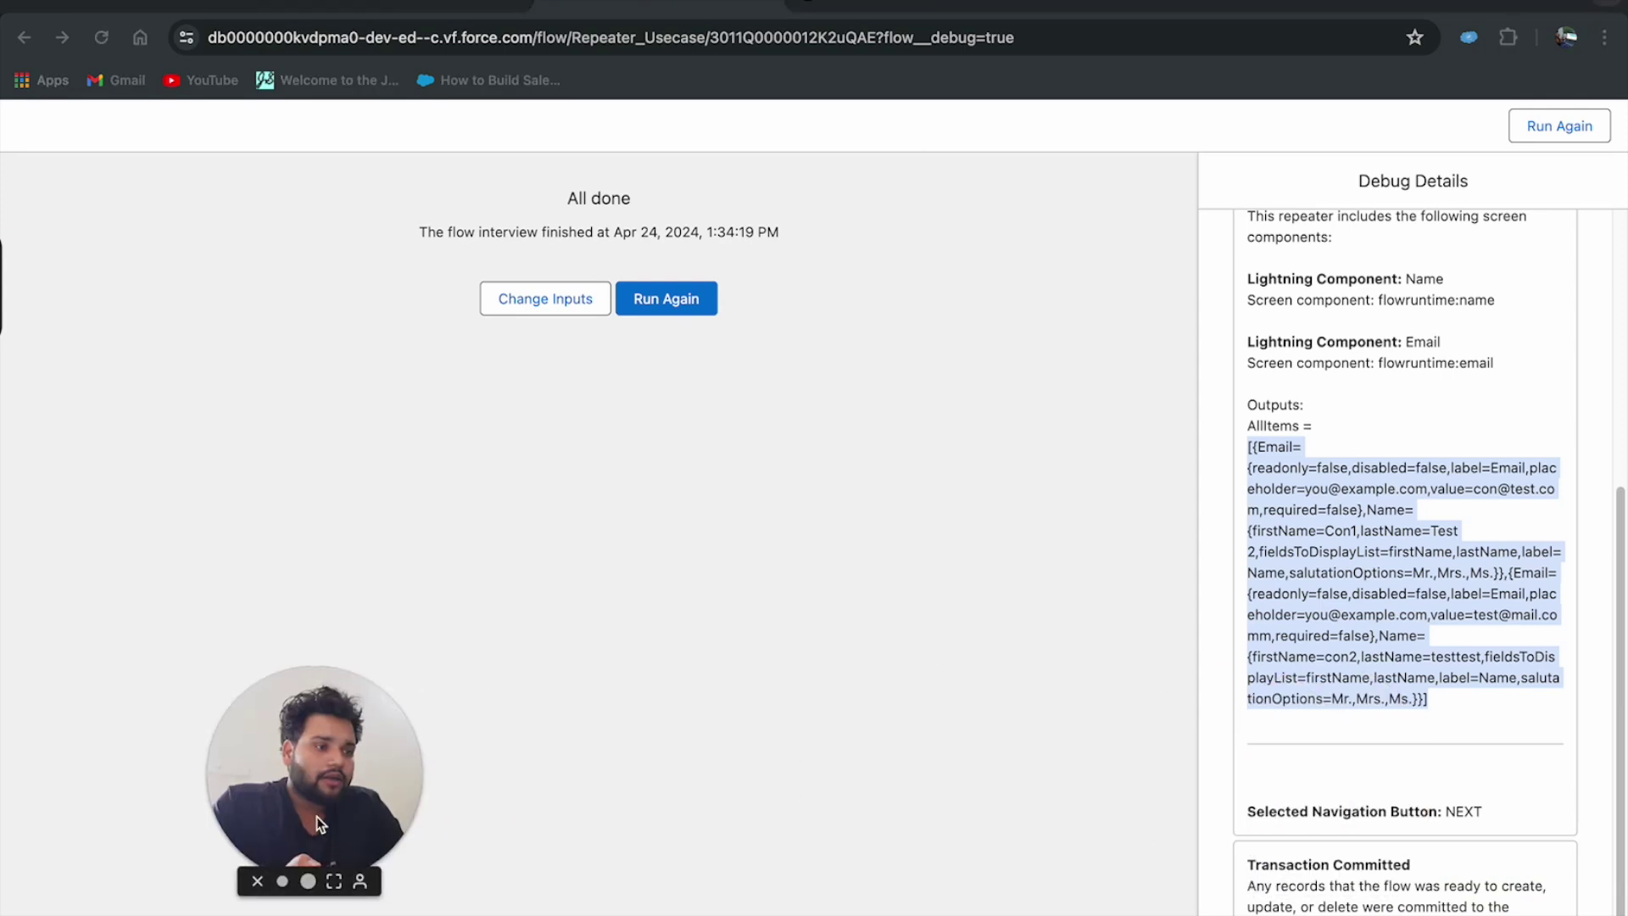
pyautogui.doubleClick(1272, 426)
pyautogui.scroll(3, 1335, 435)
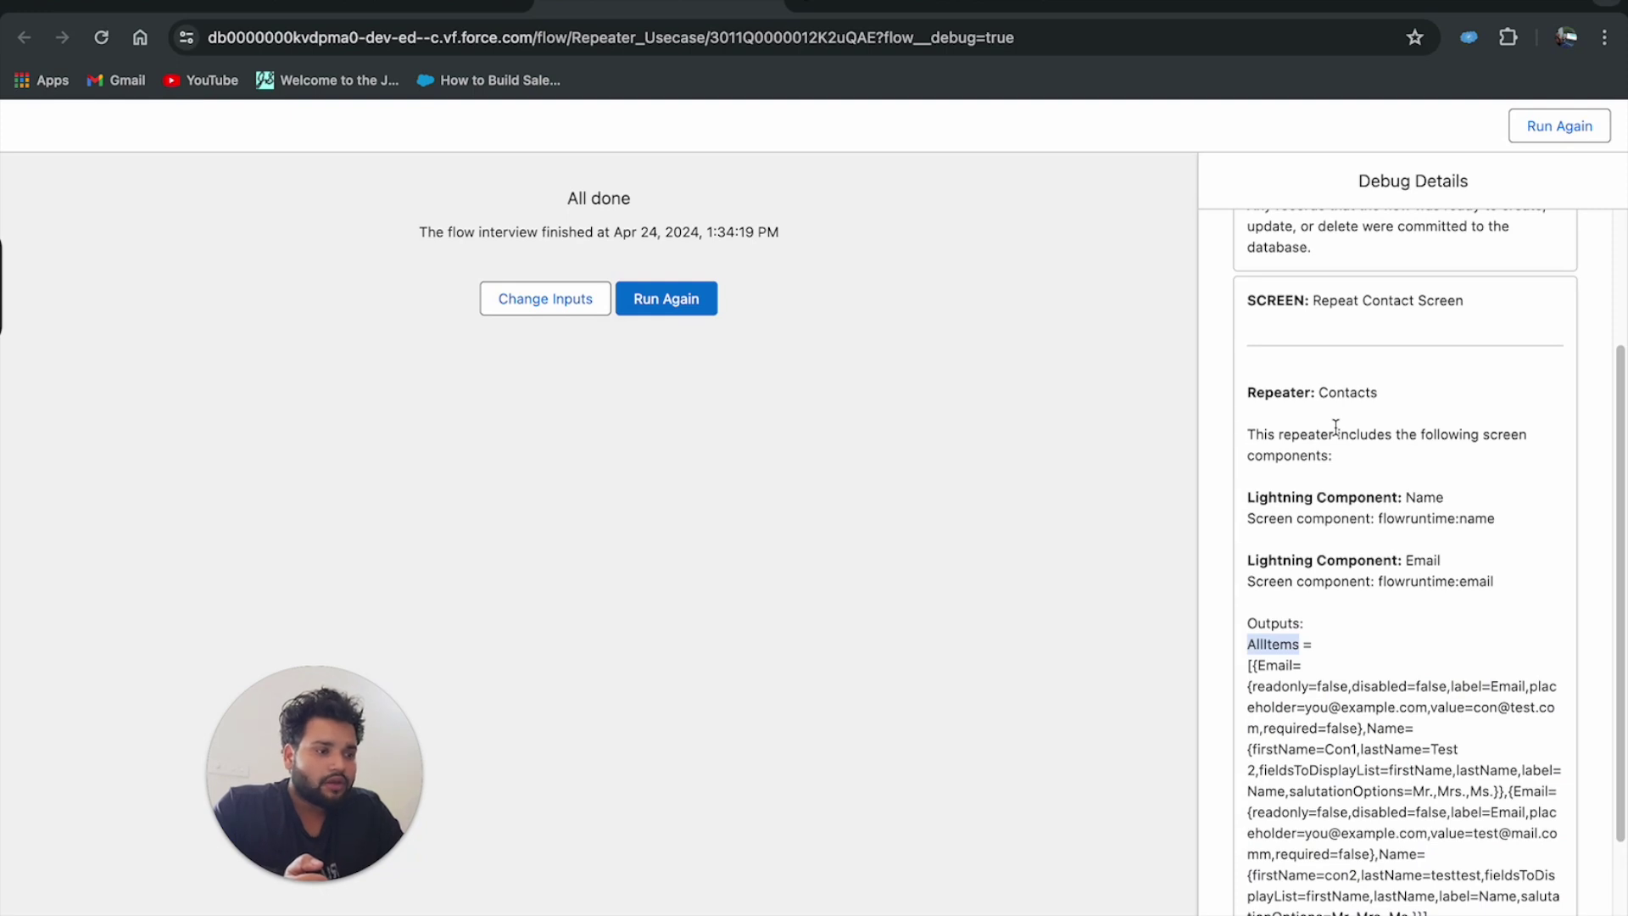
pyautogui.moveTo(1248, 391); pyautogui.dragTo(1391, 399)
pyautogui.doubleClick(1348, 393)
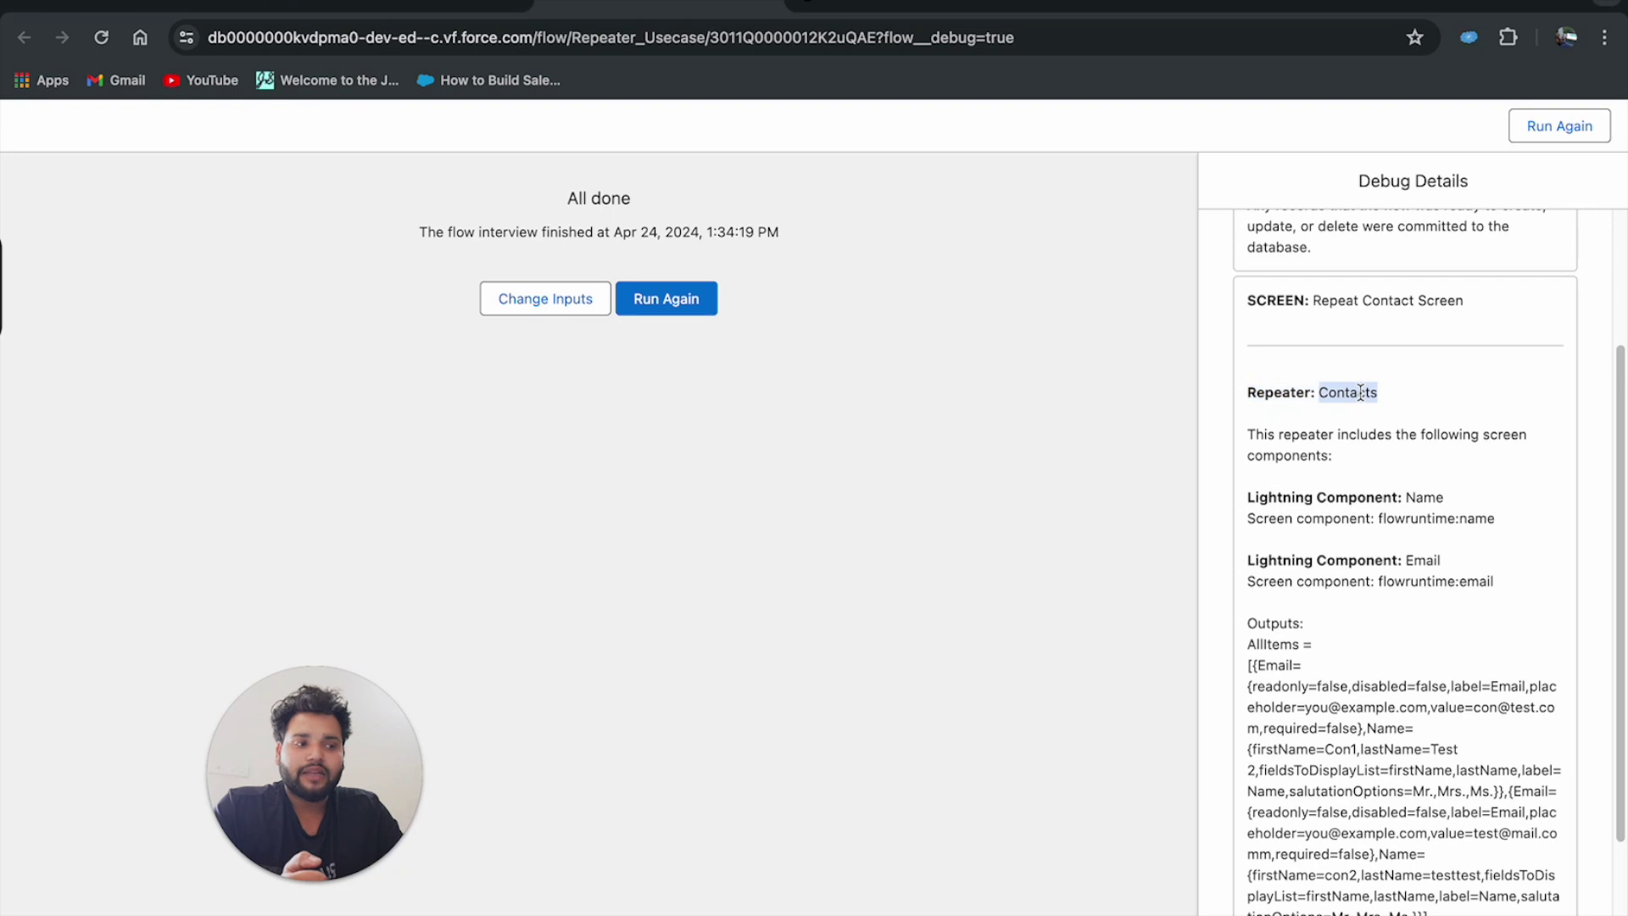
pyautogui.doubleClick(1265, 644)
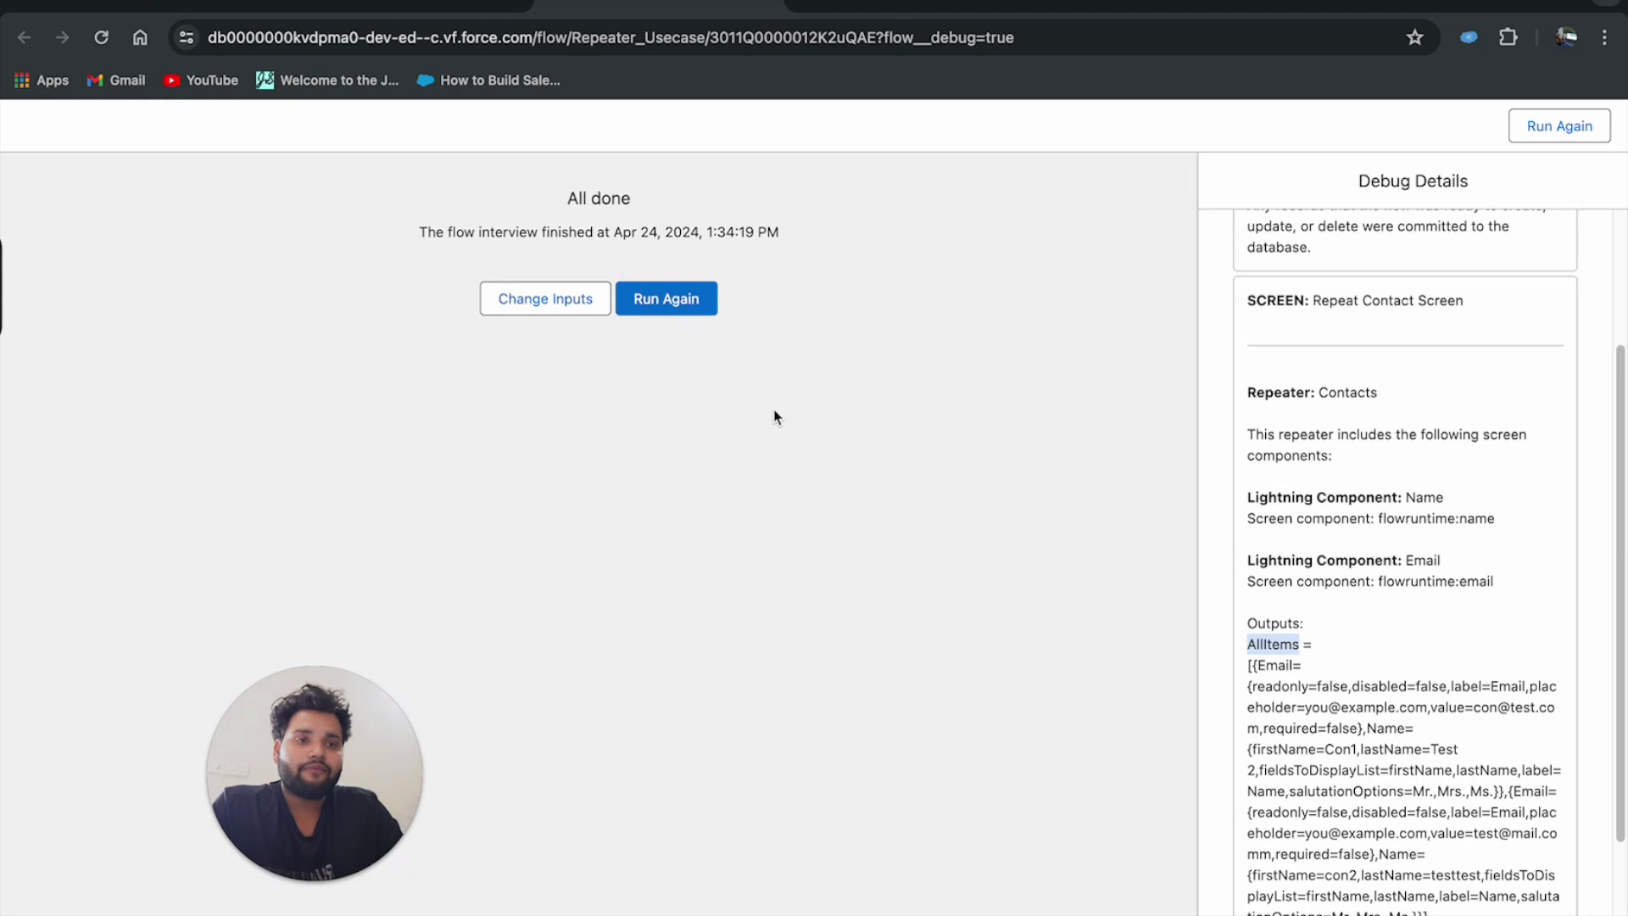
pyautogui.click(379, 10)
pyautogui.moveTo(349, 785); pyautogui.dragTo(209, 785)
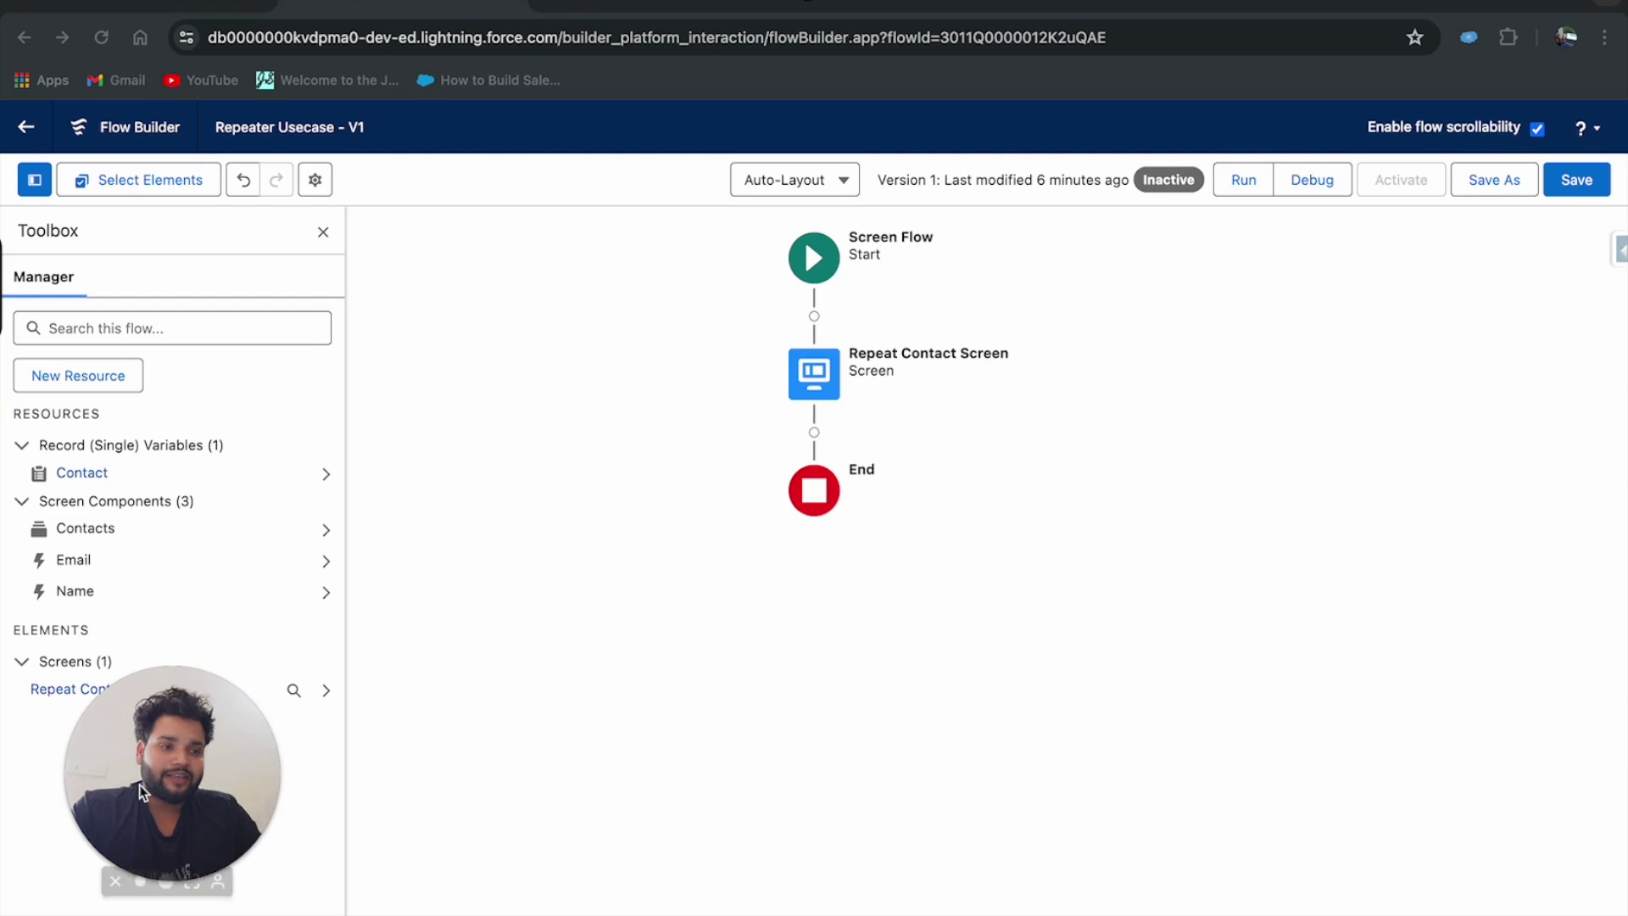
# Search the elements after Repeat Contact Screen for 'loop', then 'cre' to find Create Records.
pyautogui.click(814, 432)
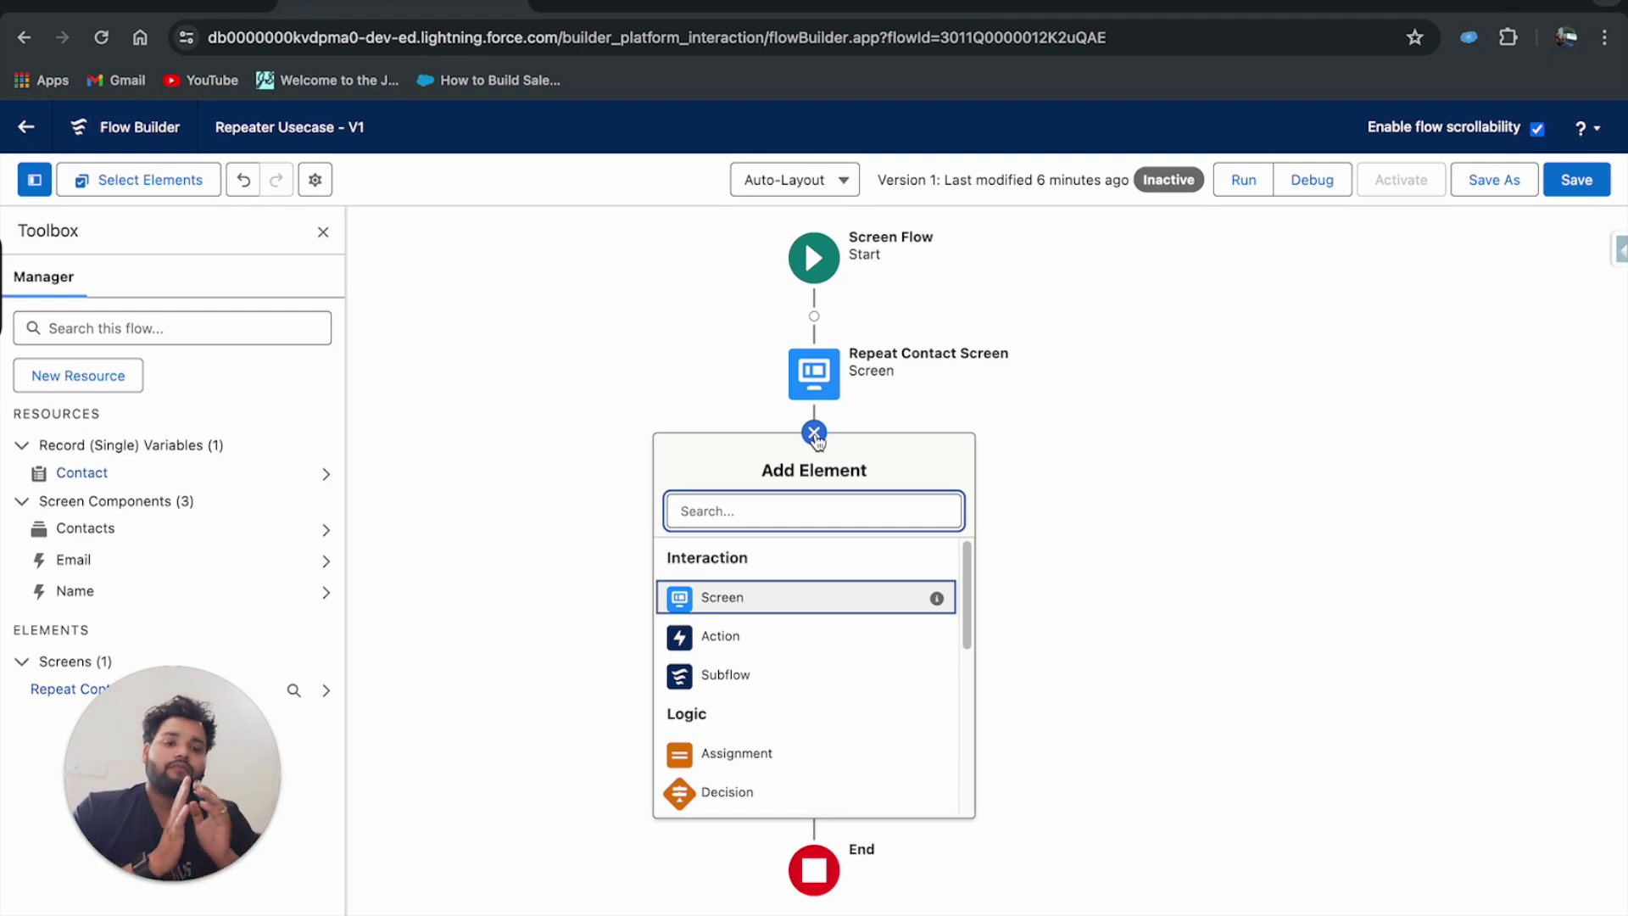
pyautogui.write('loop')
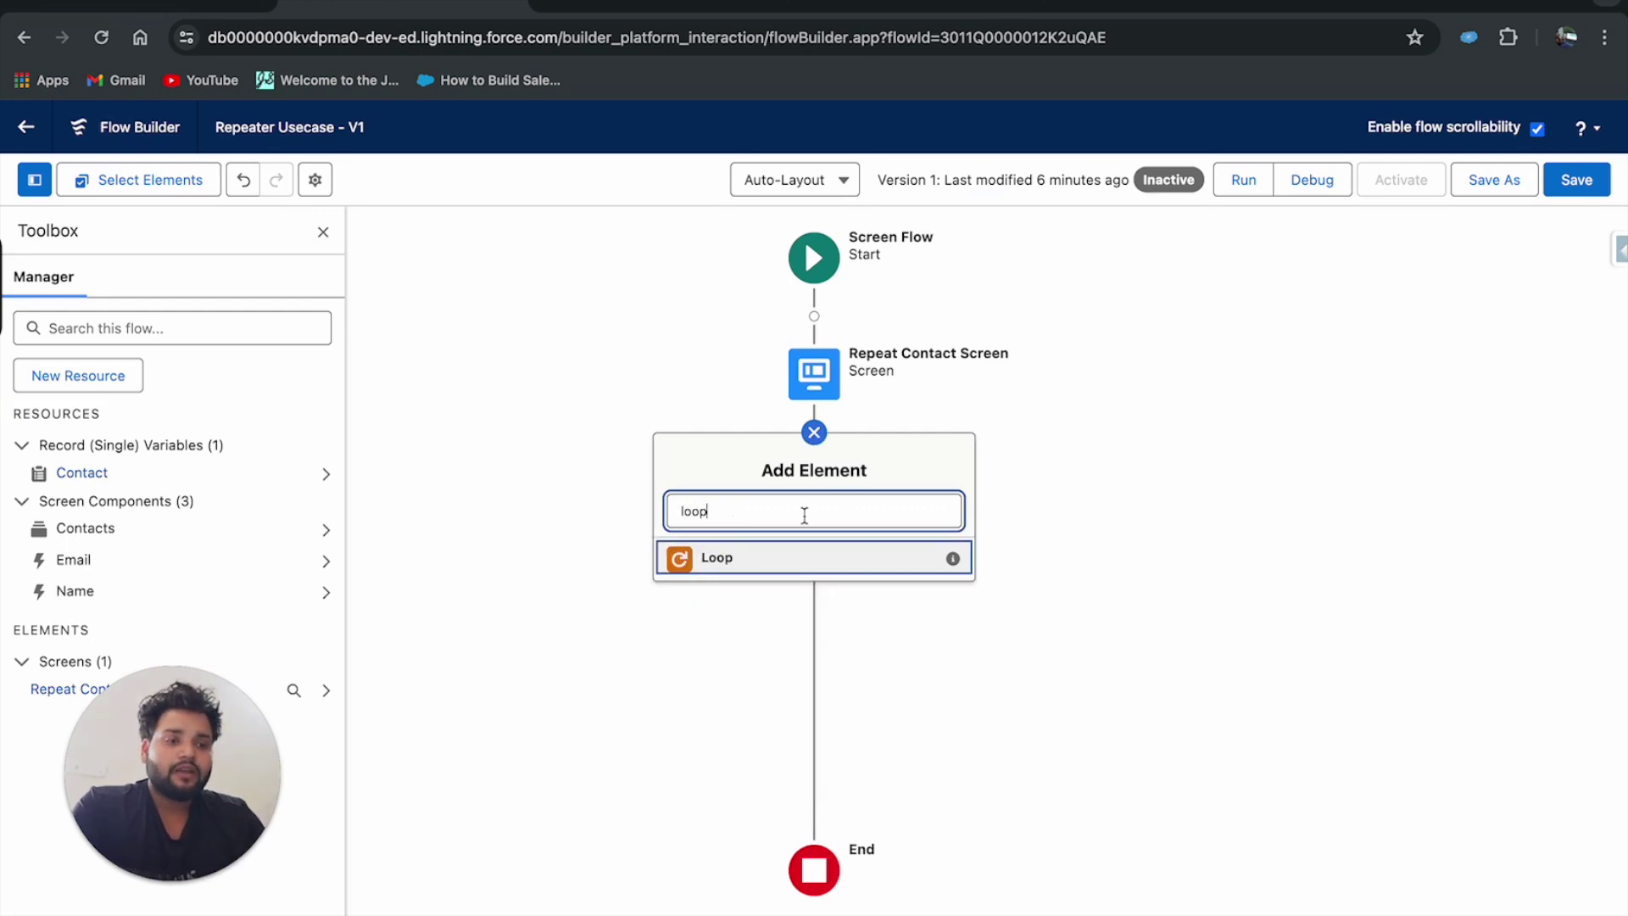
pyautogui.press('BackSpace')
pyautogui.press('BackSpace')
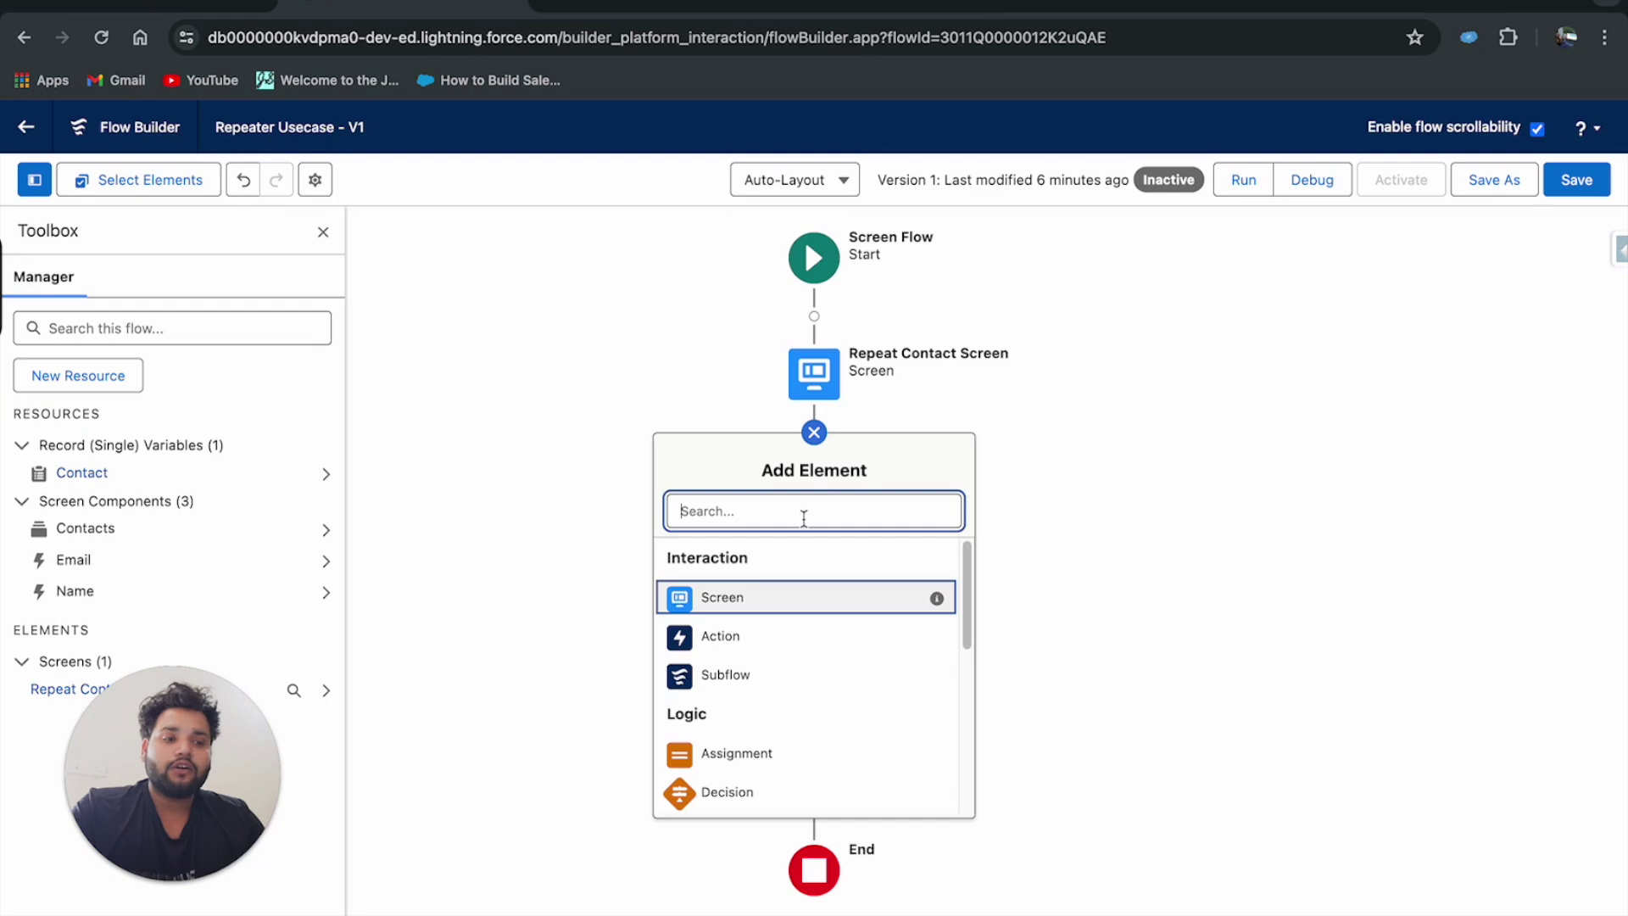
pyautogui.write('cred')
pyautogui.press('BackSpace')
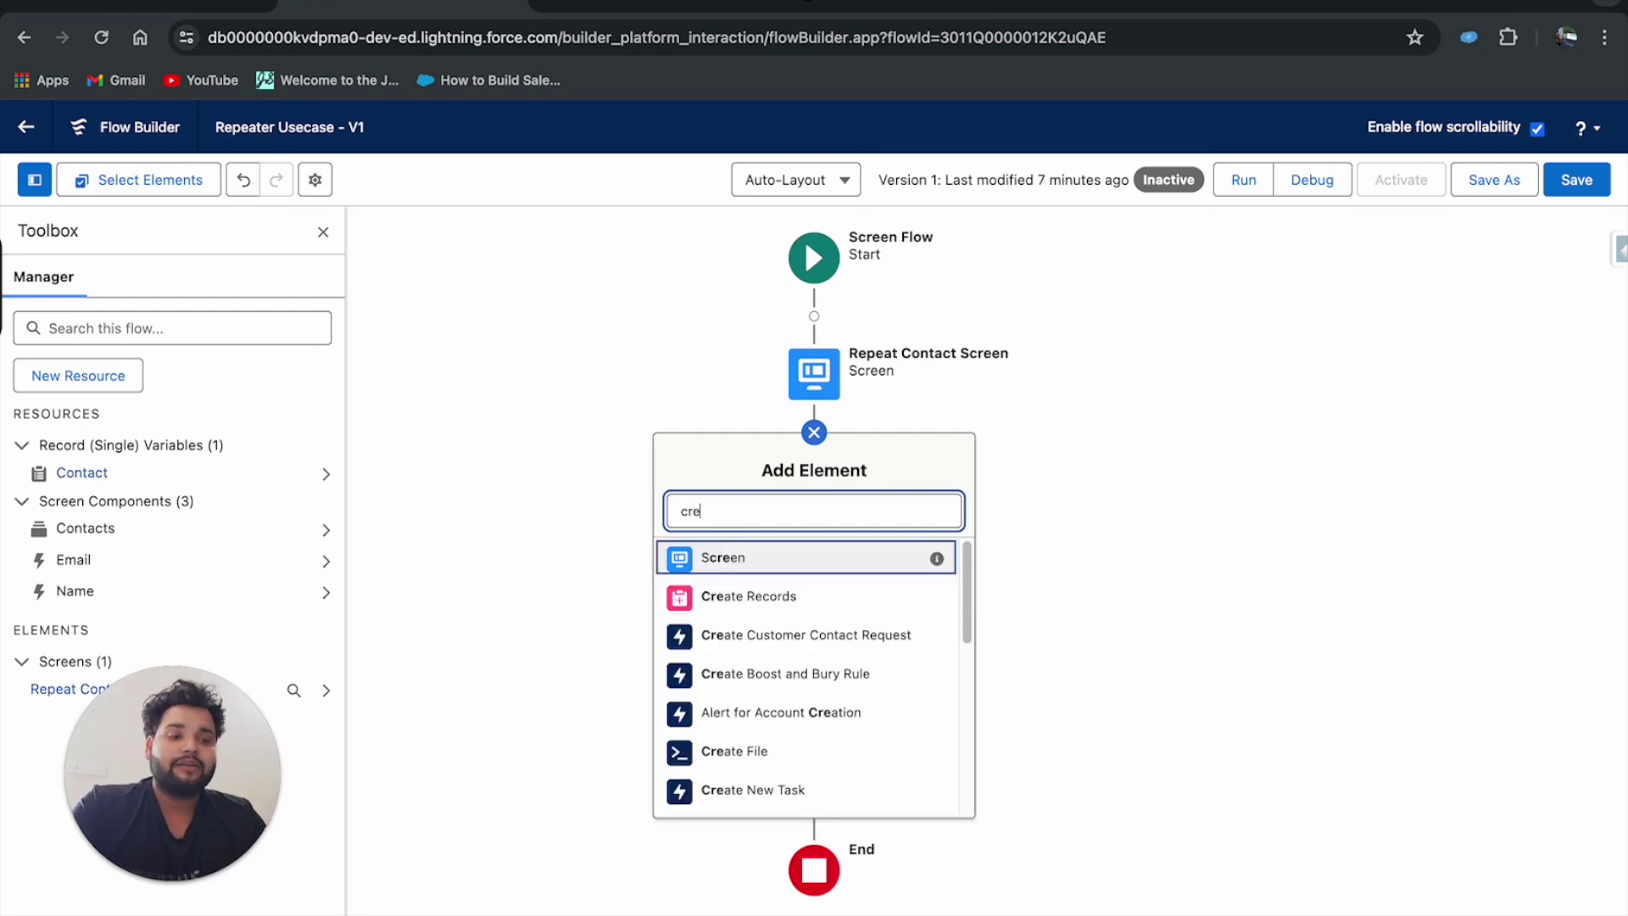
# Add a Create Records element set to create multiple records from a record collection.
pyautogui.click(749, 596)
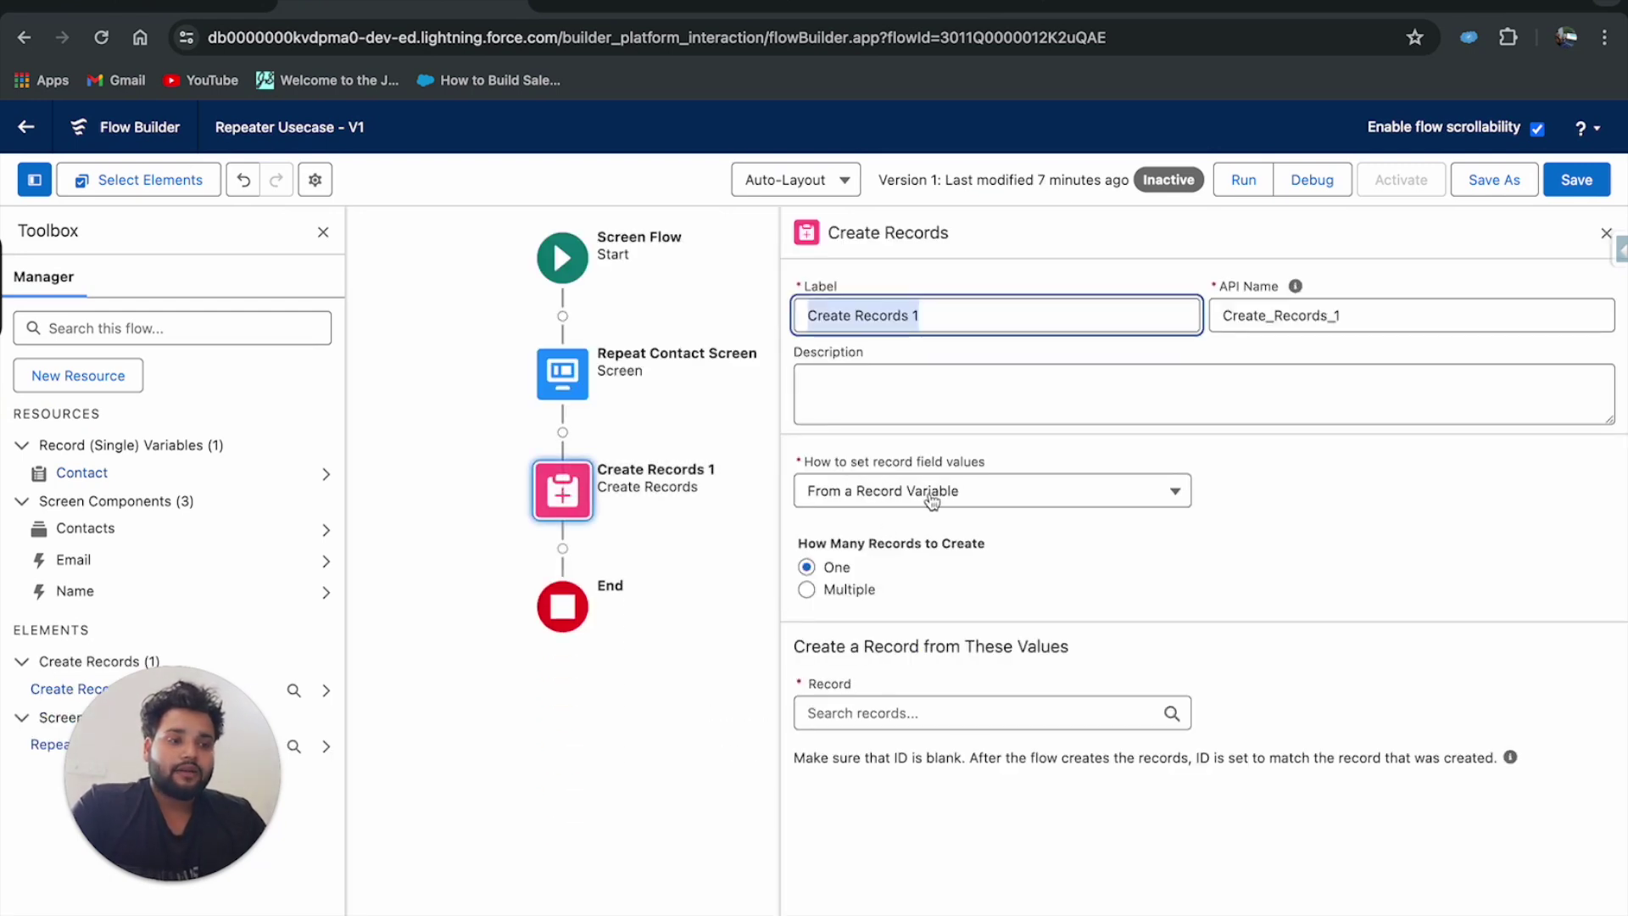
pyautogui.click(676, 539)
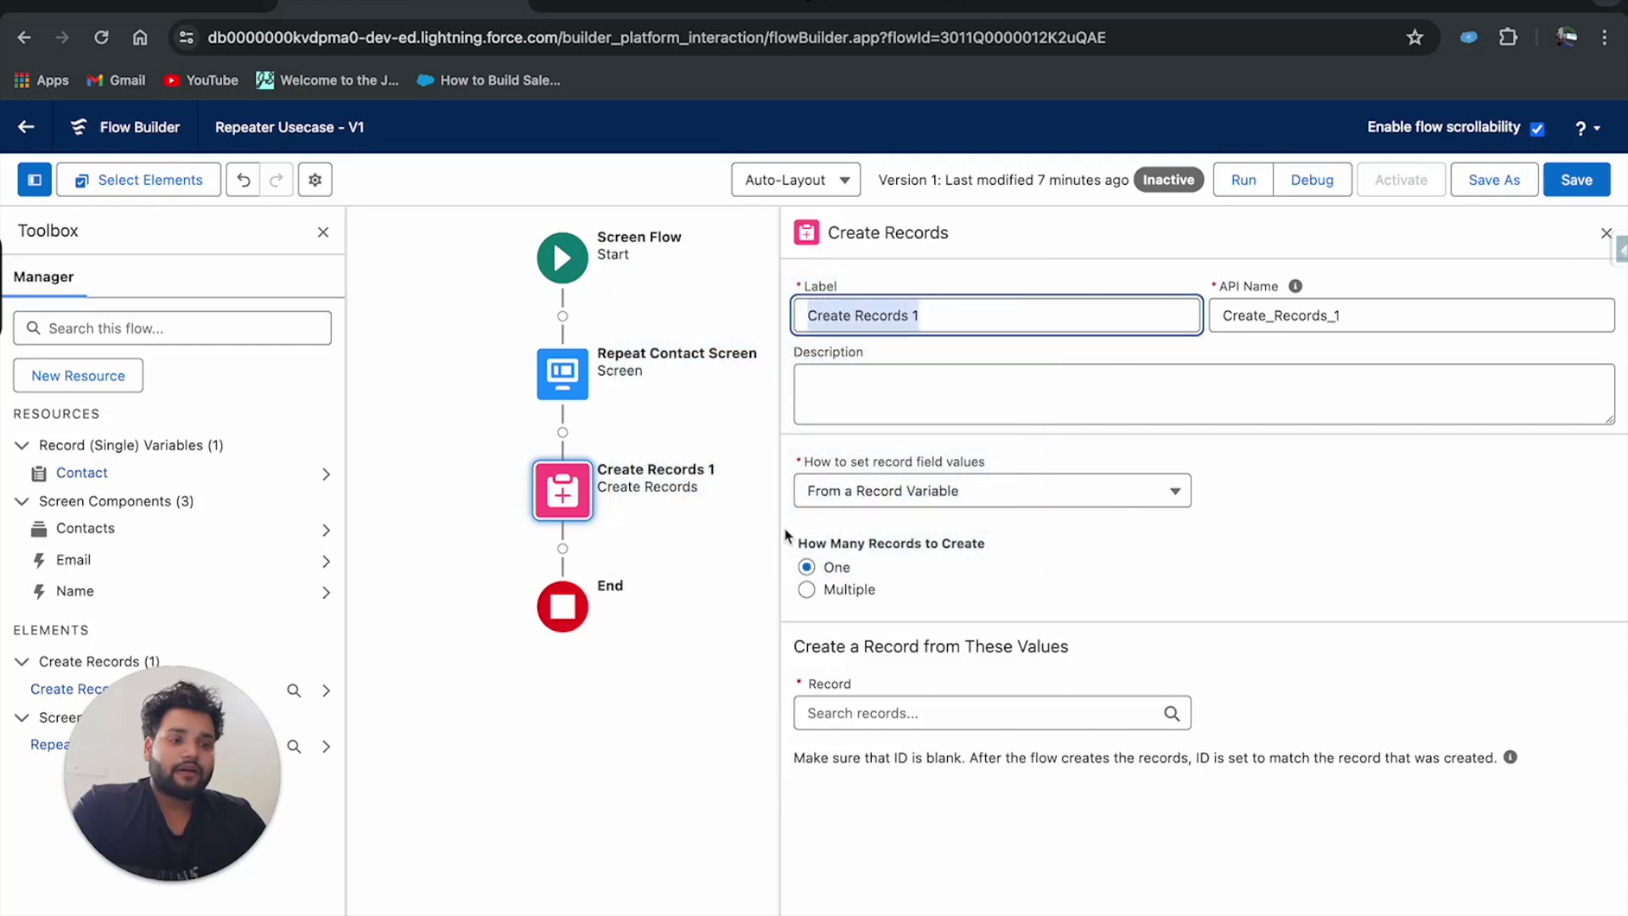
pyautogui.click(882, 494)
pyautogui.click(1244, 504)
pyautogui.click(1147, 502)
pyautogui.click(989, 544)
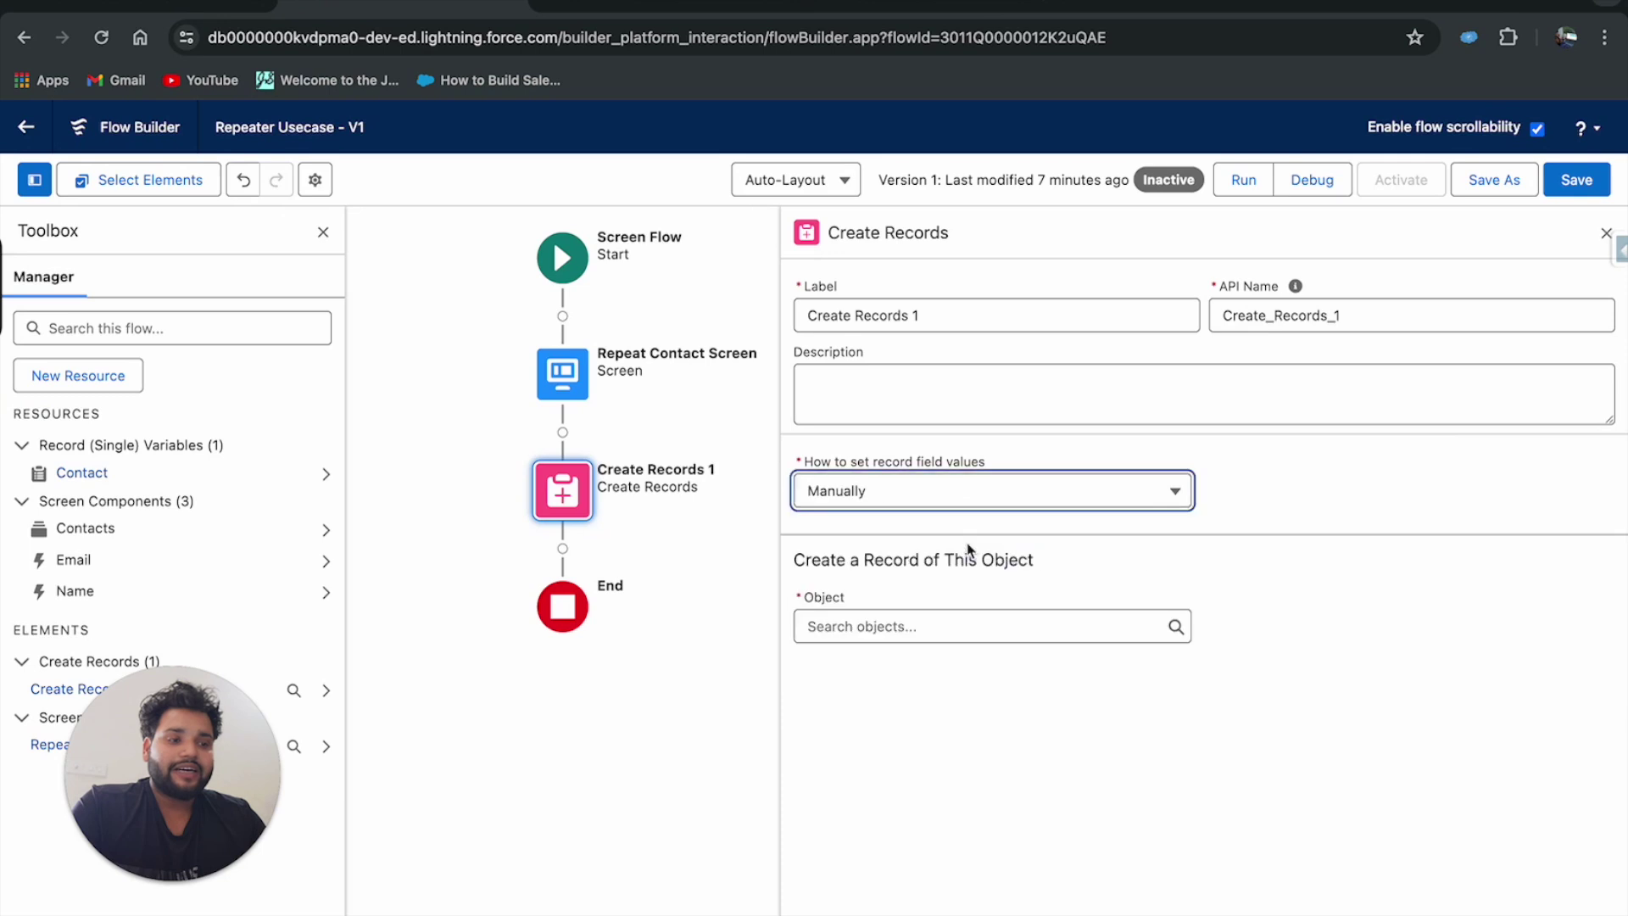
pyautogui.click(933, 498)
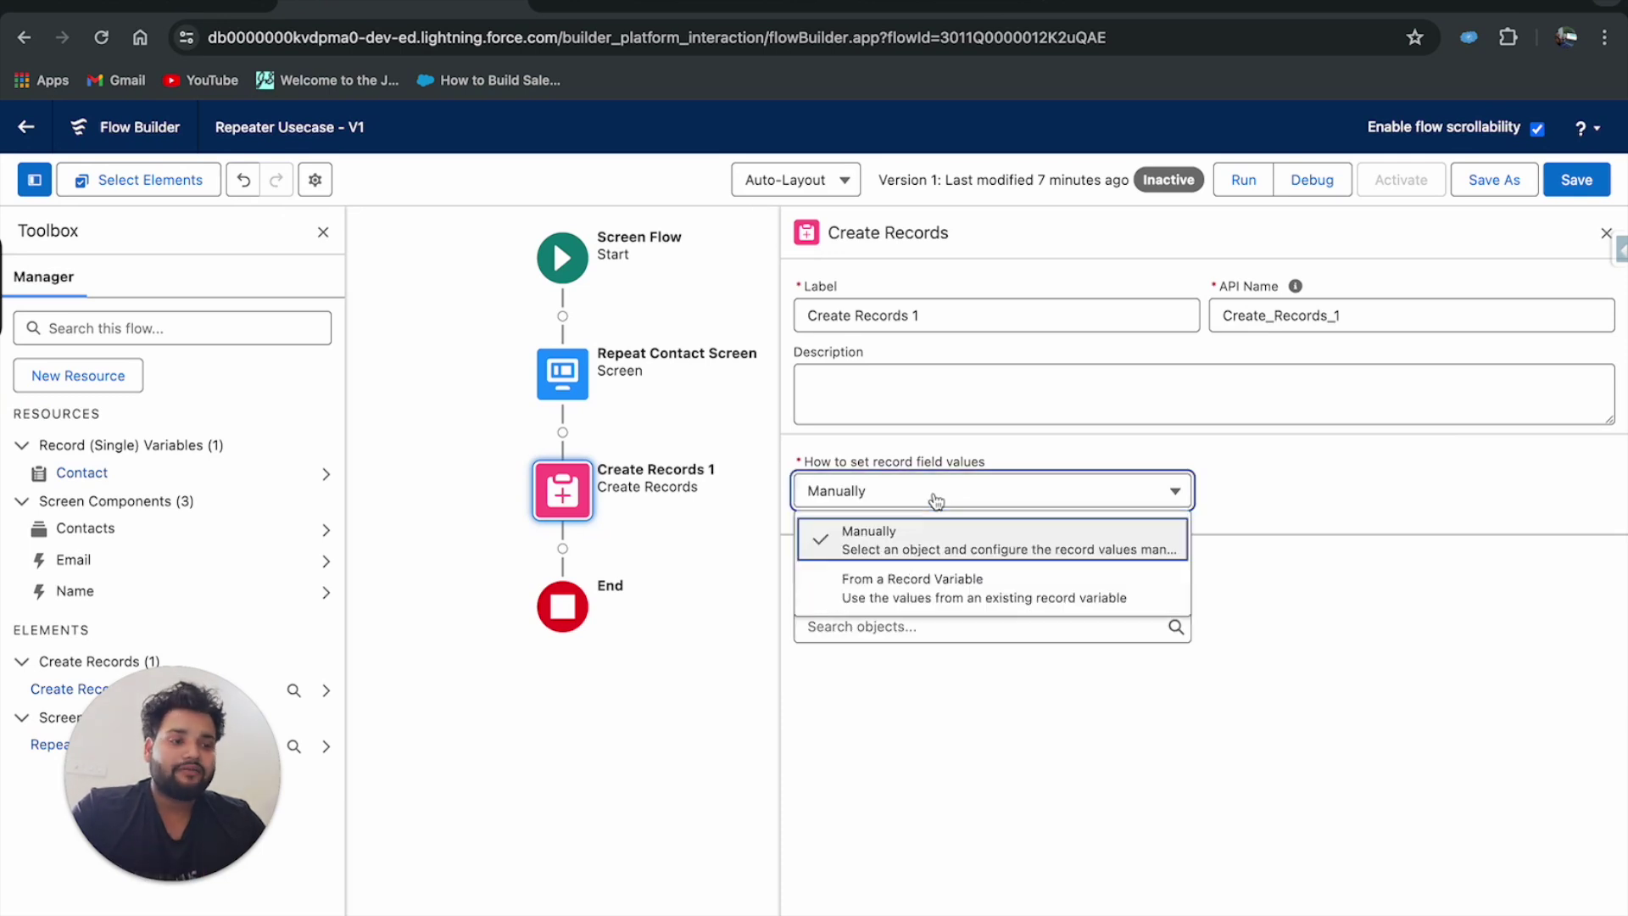
pyautogui.click(882, 596)
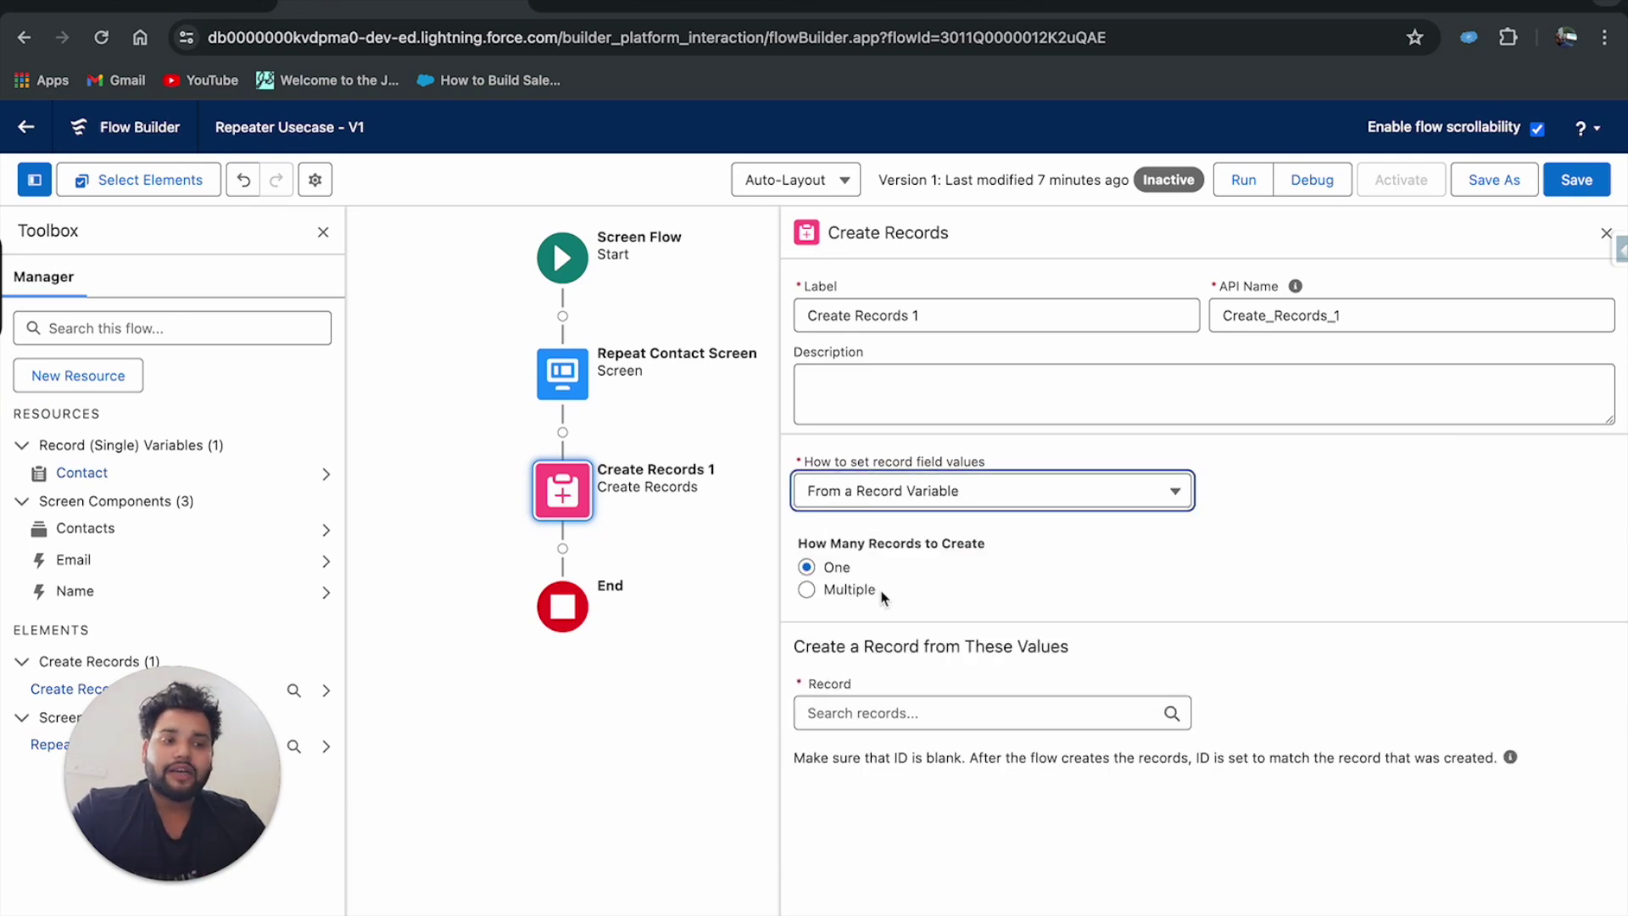
pyautogui.click(806, 590)
pyautogui.click(847, 708)
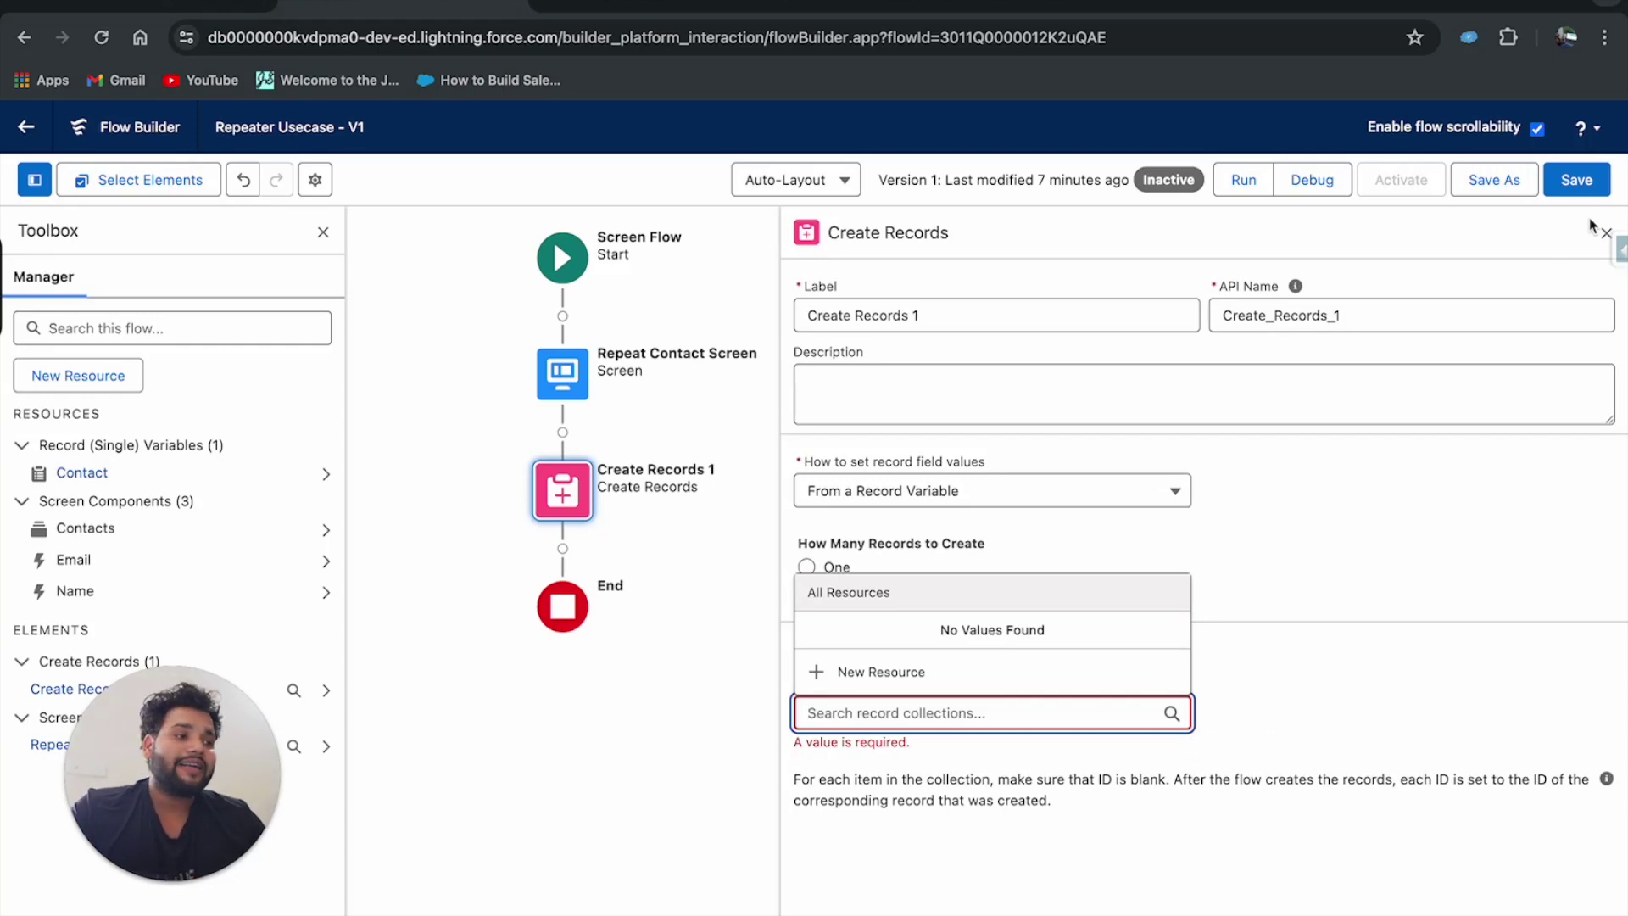
# Delete the Create Records element and search for 'loop' after Repeat Contact Screen.
pyautogui.click(576, 507)
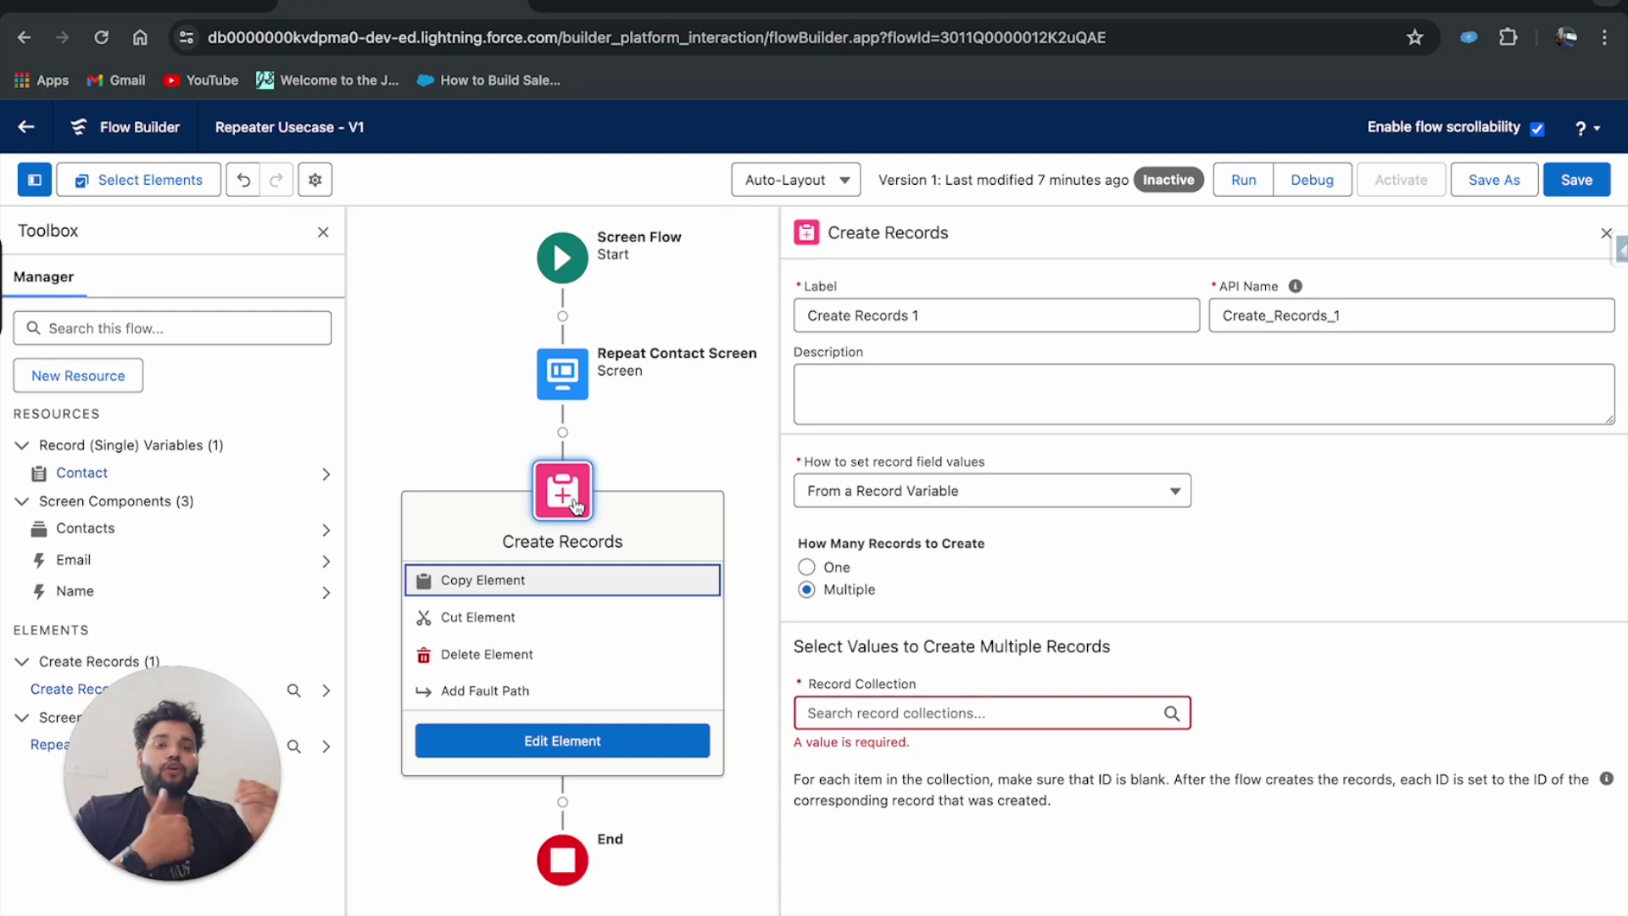
pyautogui.click(520, 655)
pyautogui.click(558, 433)
pyautogui.write('loop')
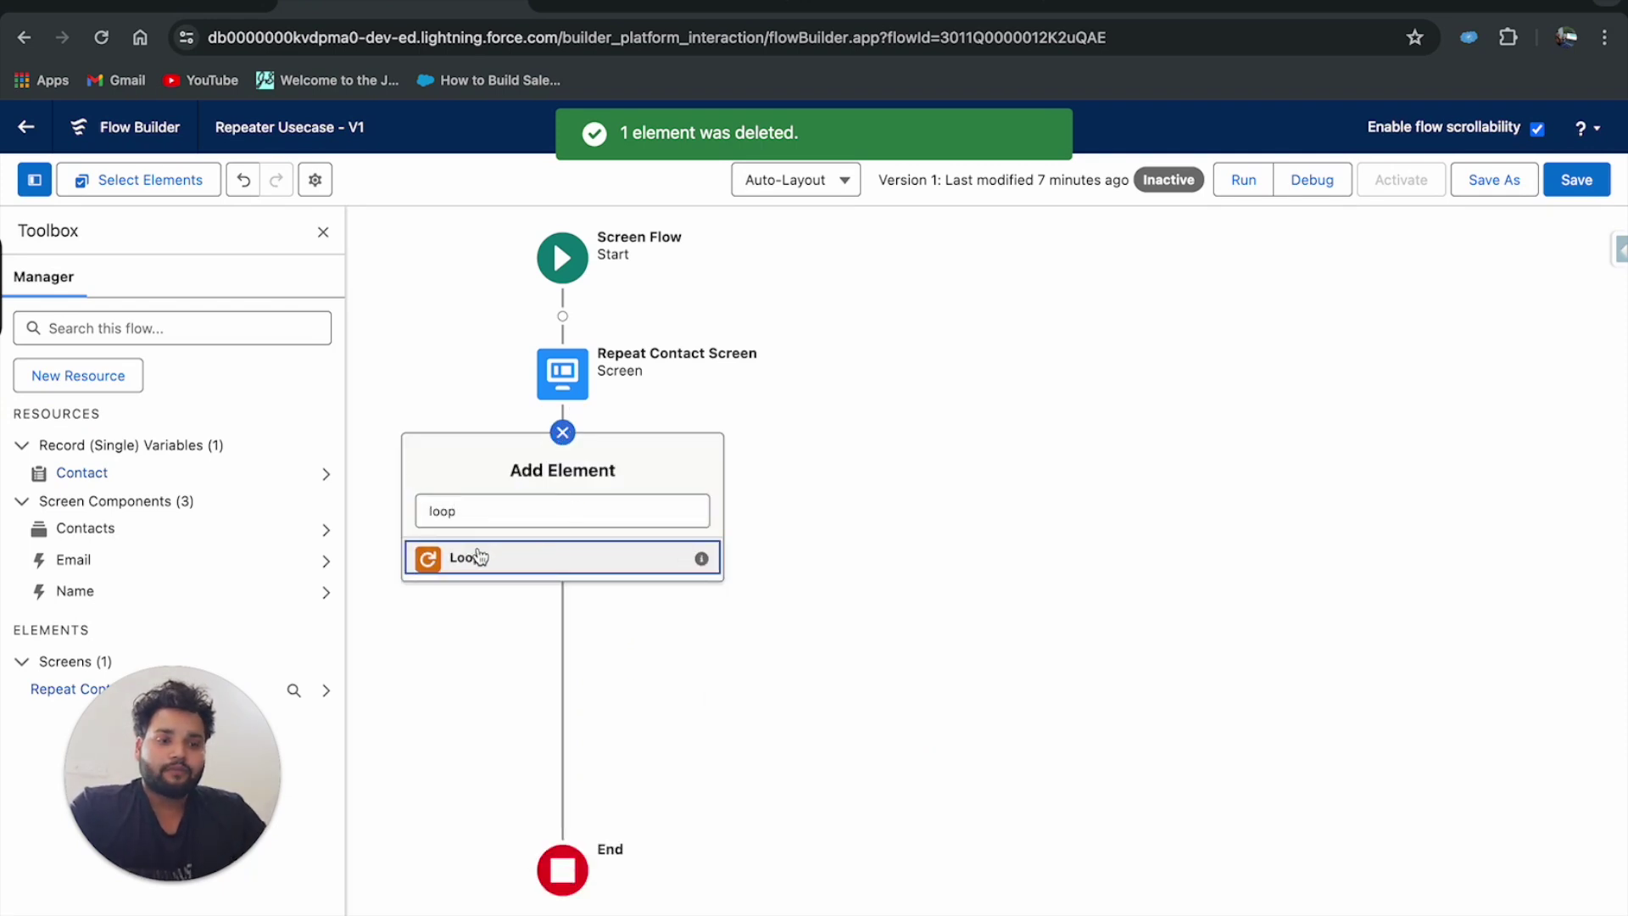
# Add a Loop element with label and API name Con.
pyautogui.click(479, 556)
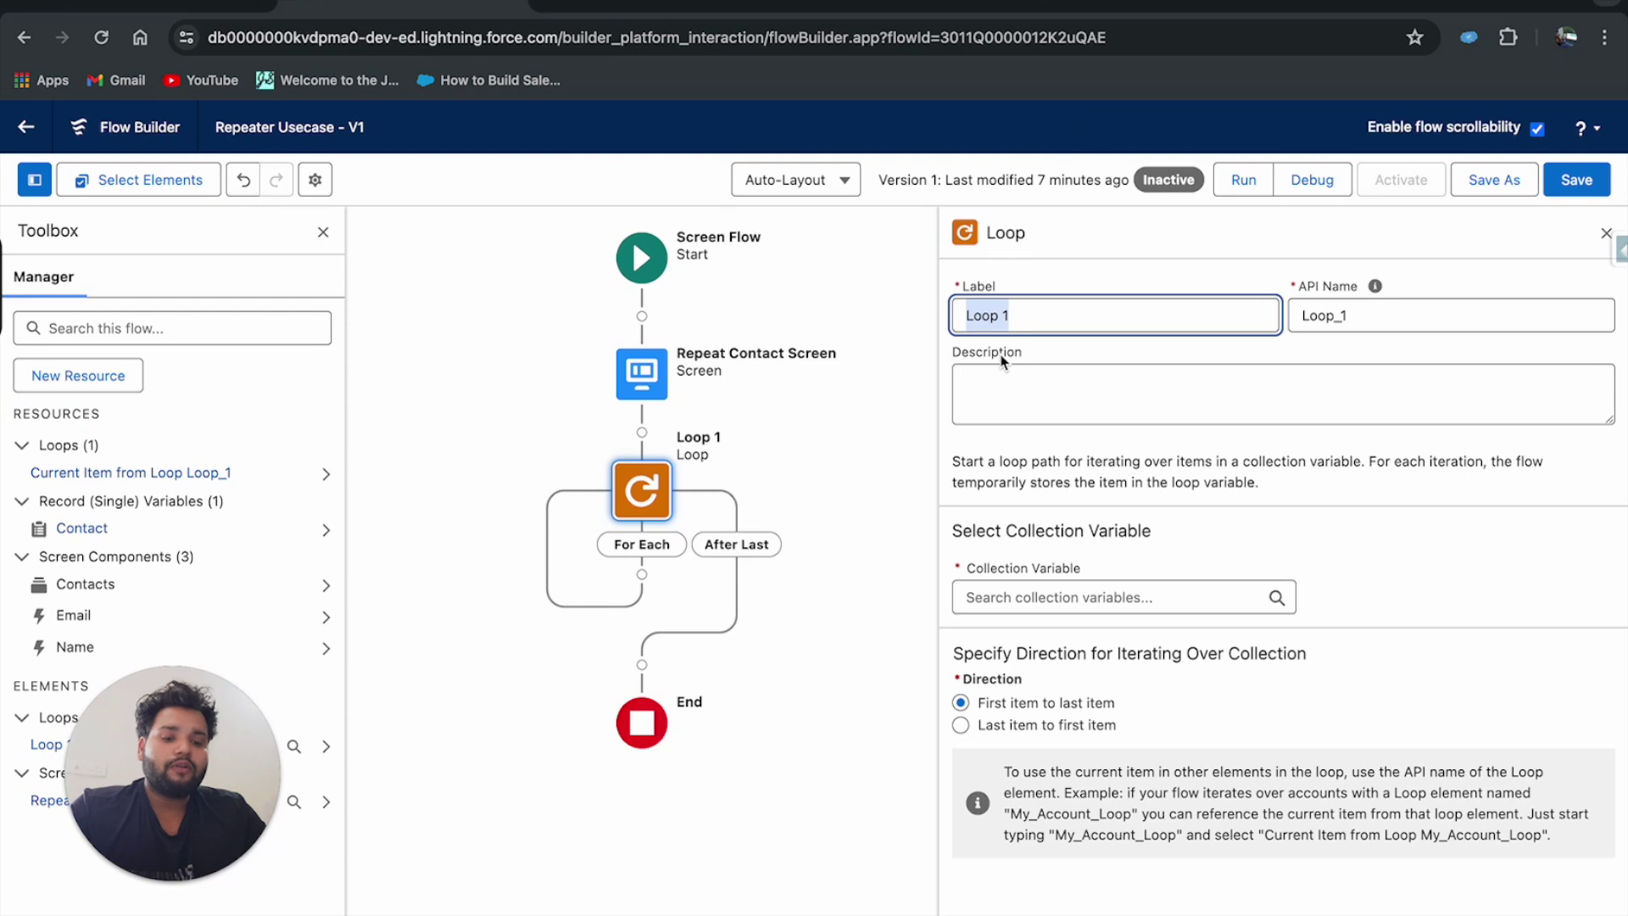
pyautogui.write('Cont')
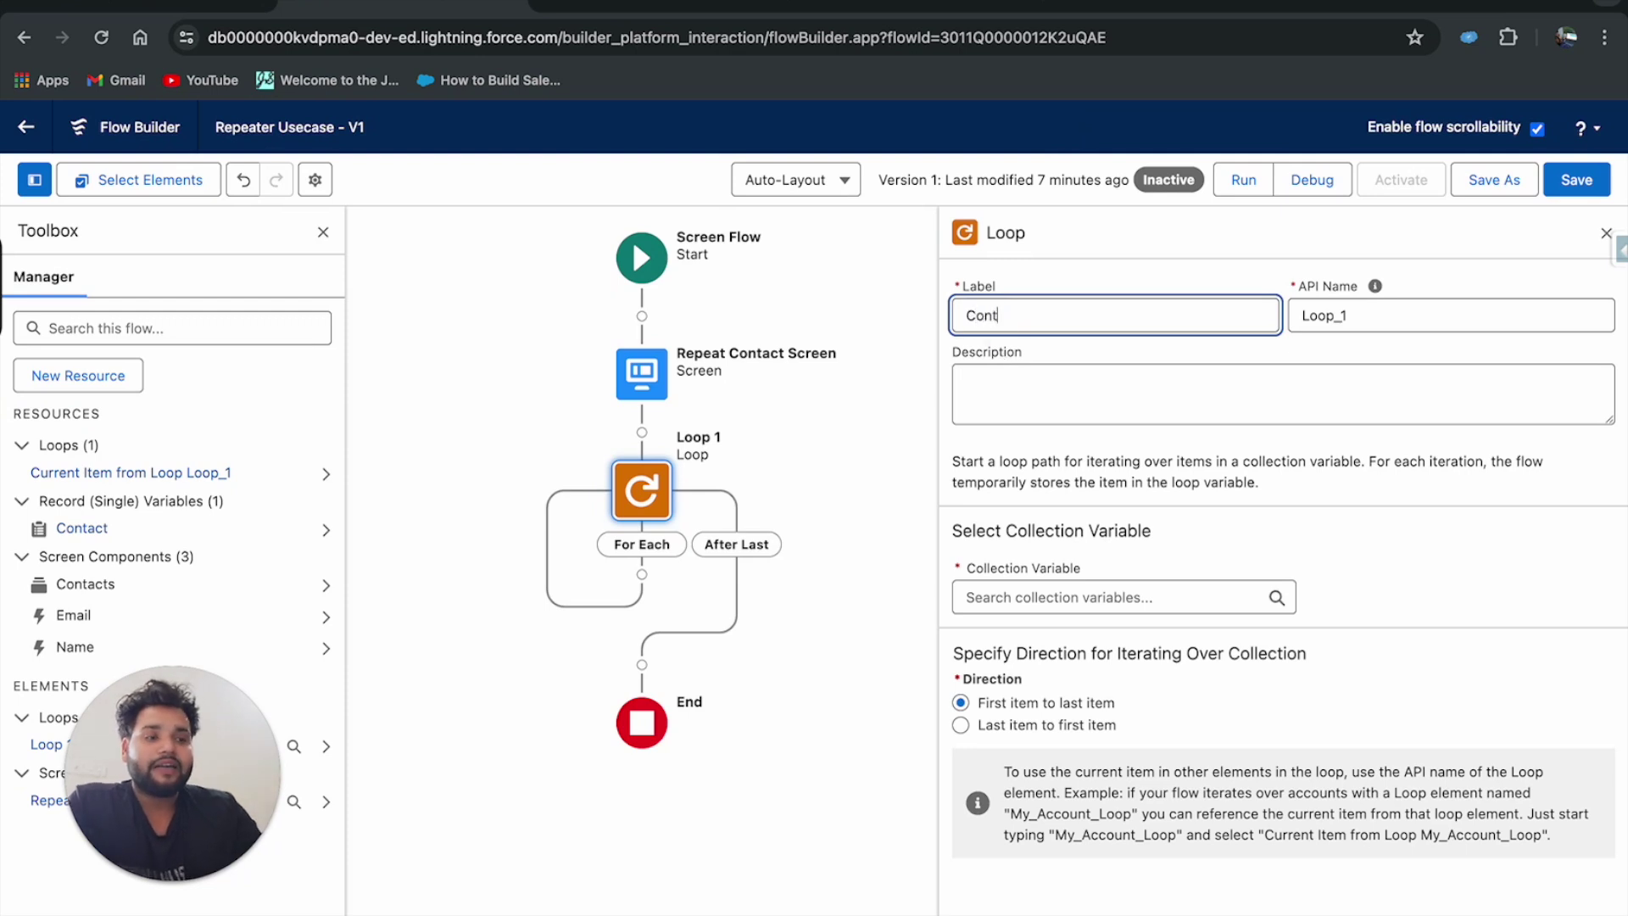
pyautogui.doubleClick(1331, 315)
pyautogui.press('BackSpace')
pyautogui.click(1252, 317)
pyautogui.click(1287, 318)
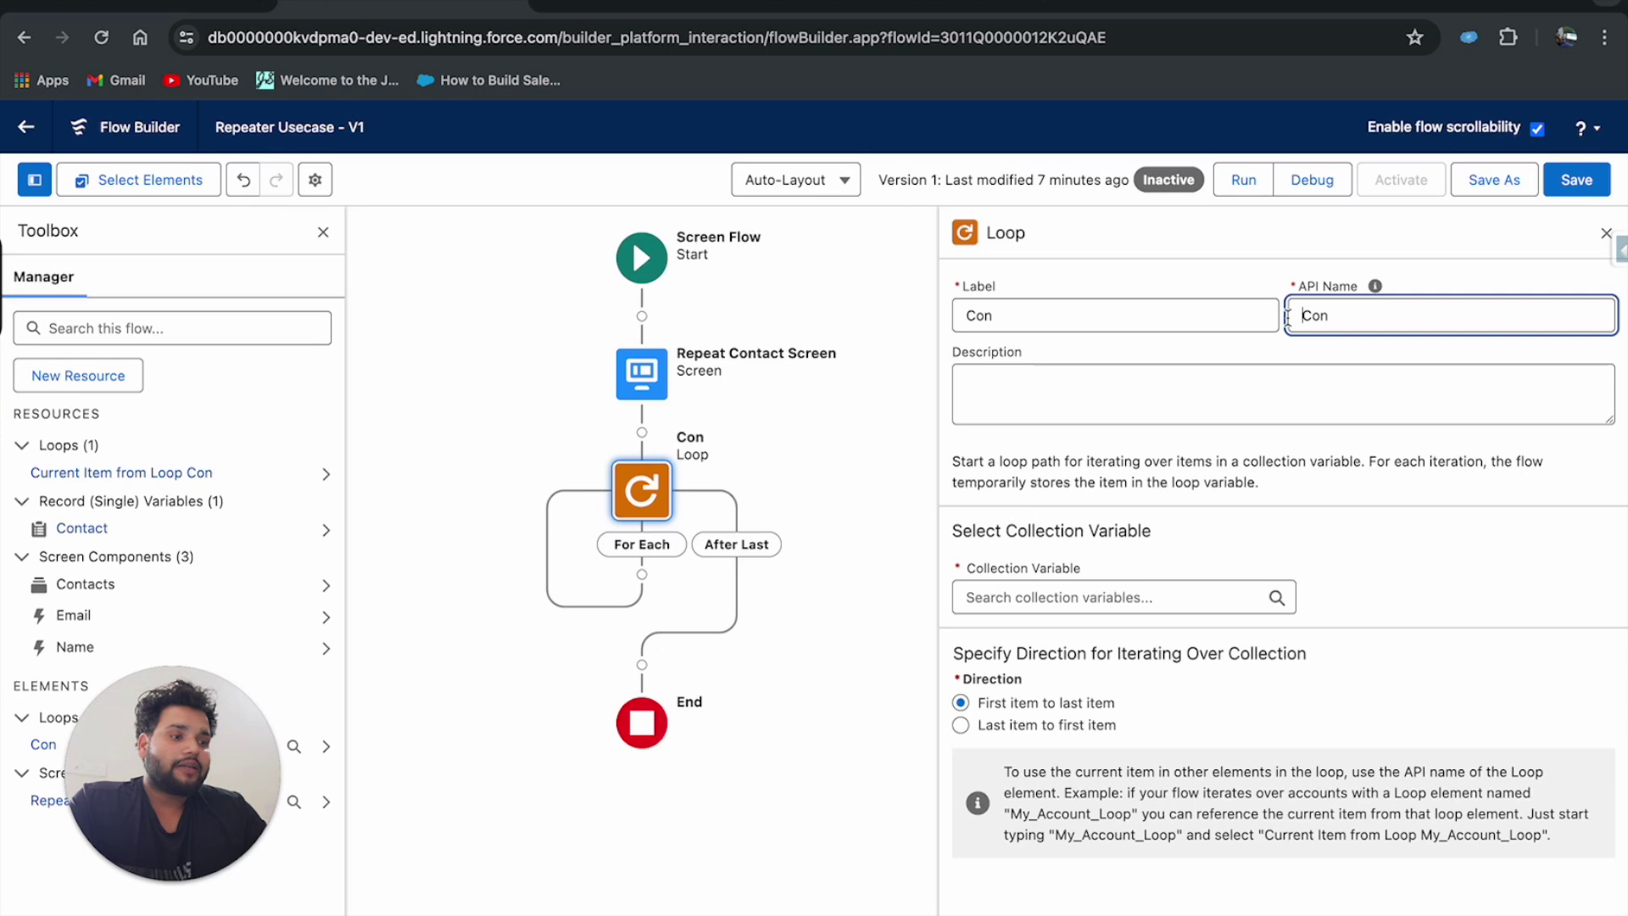
# Set the loop's collection variable to Repeat Contact Screen > Contacts > All Items.
pyautogui.click(995, 599)
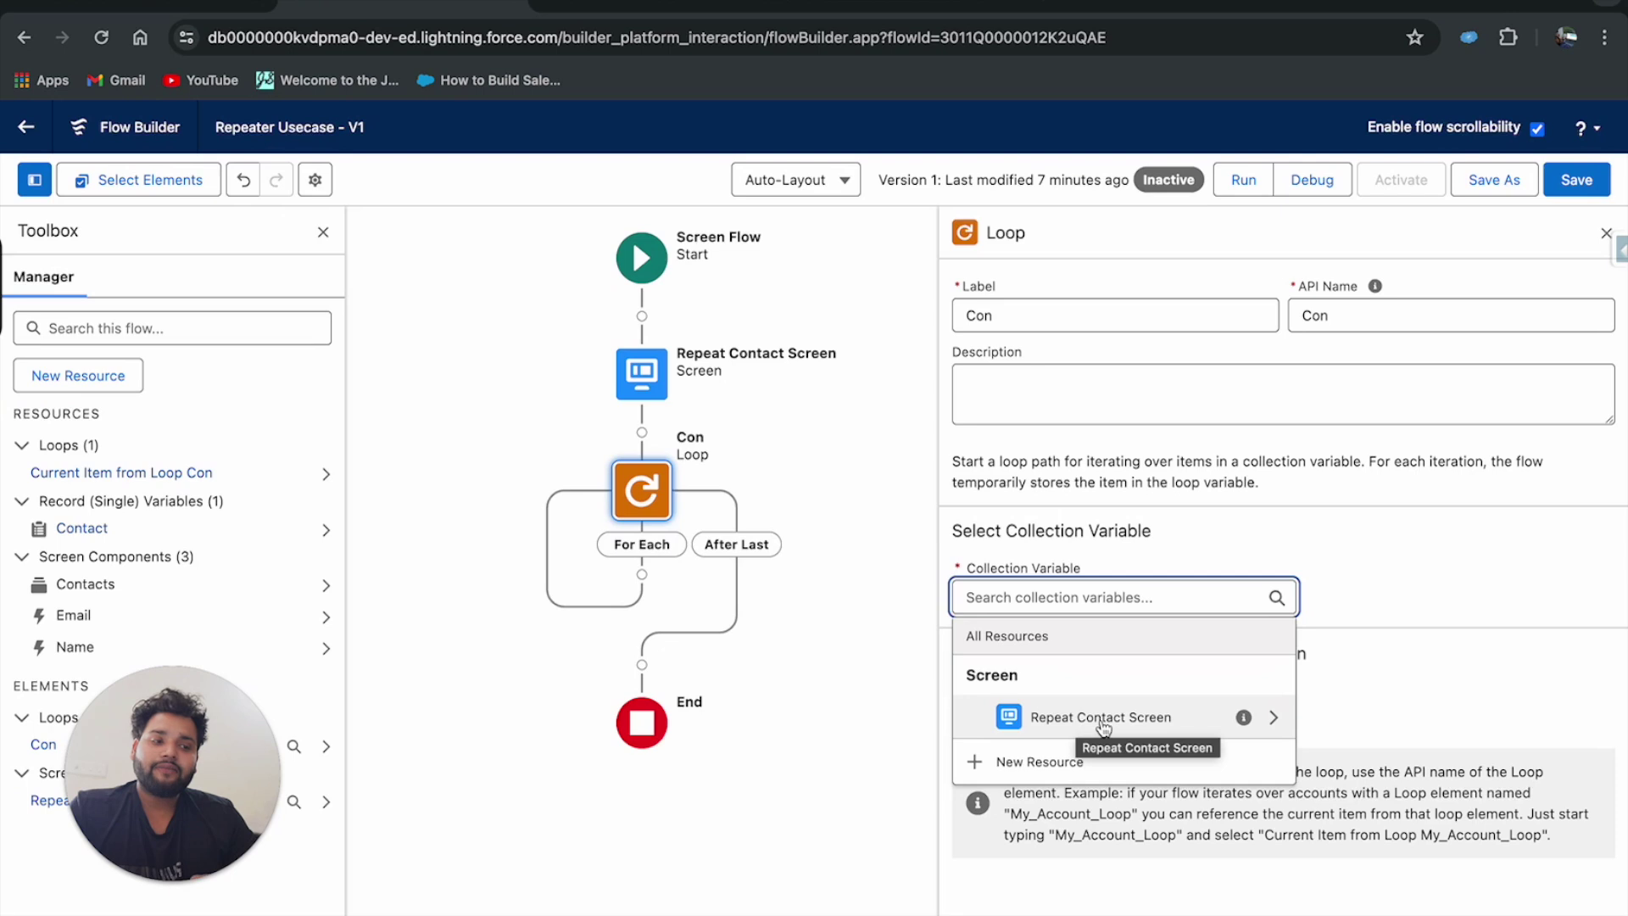
pyautogui.click(1274, 719)
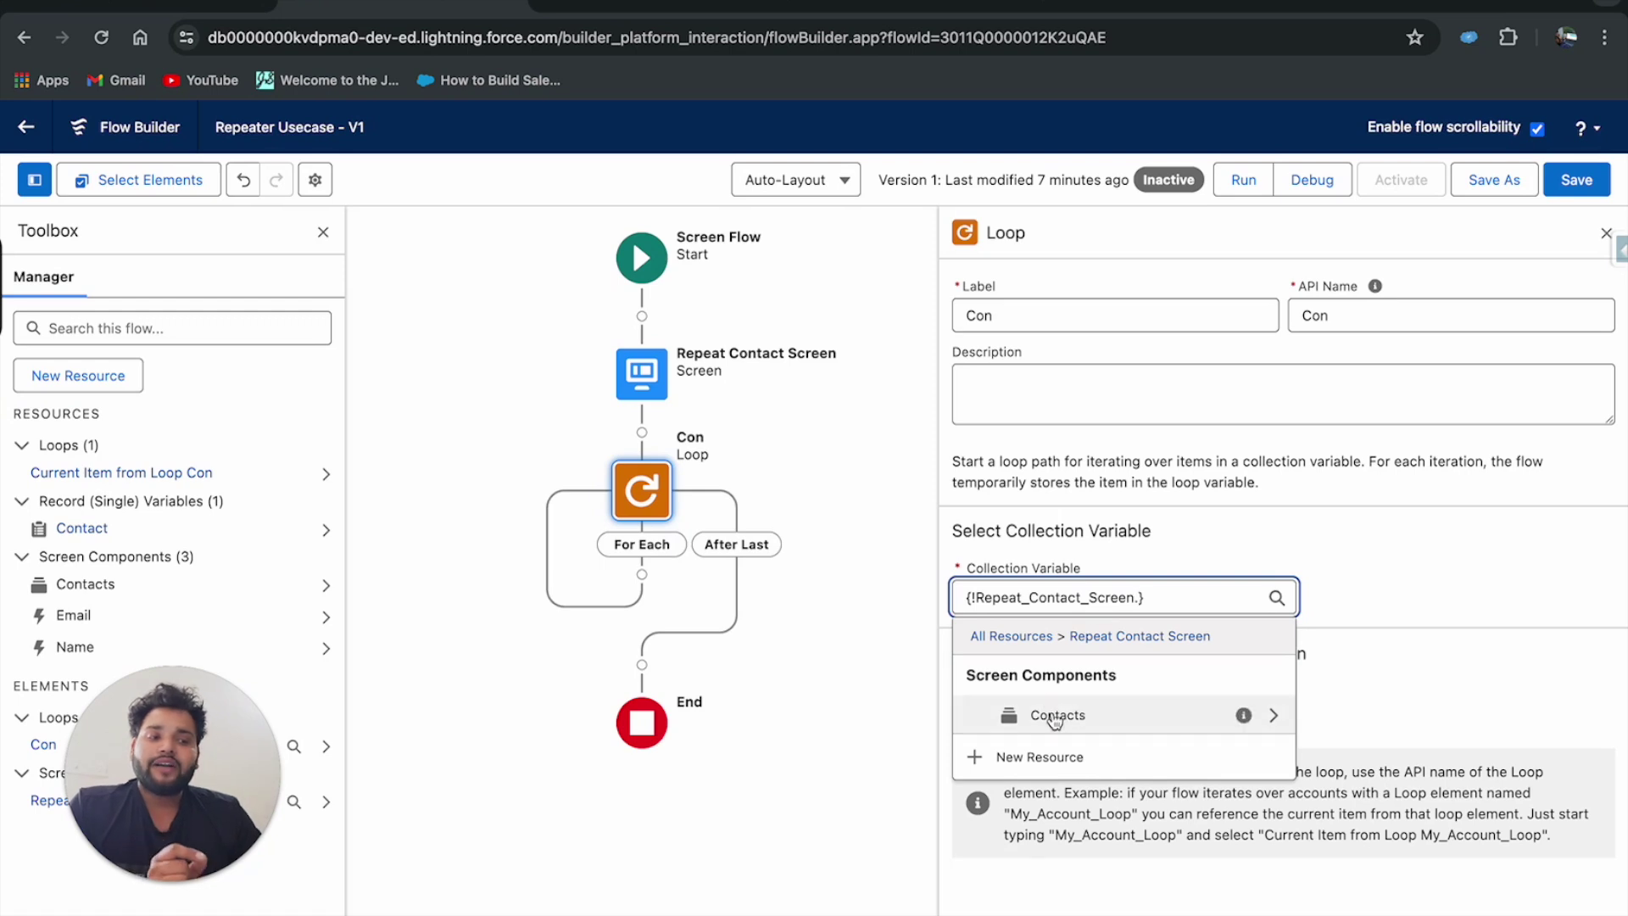
pyautogui.click(1273, 716)
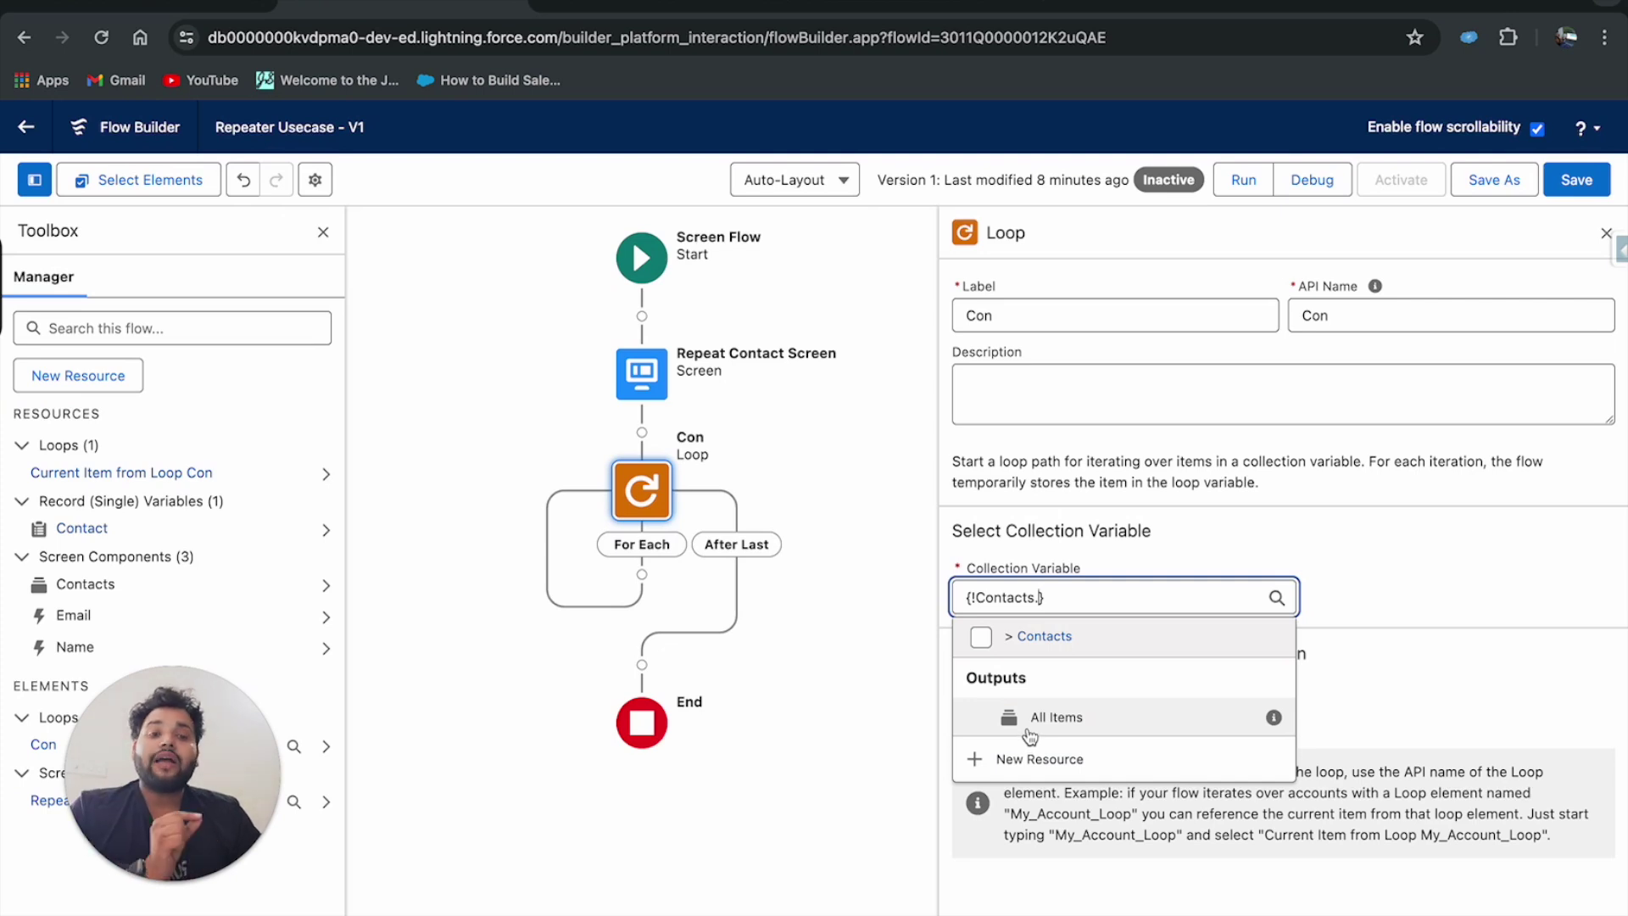
pyautogui.click(1029, 729)
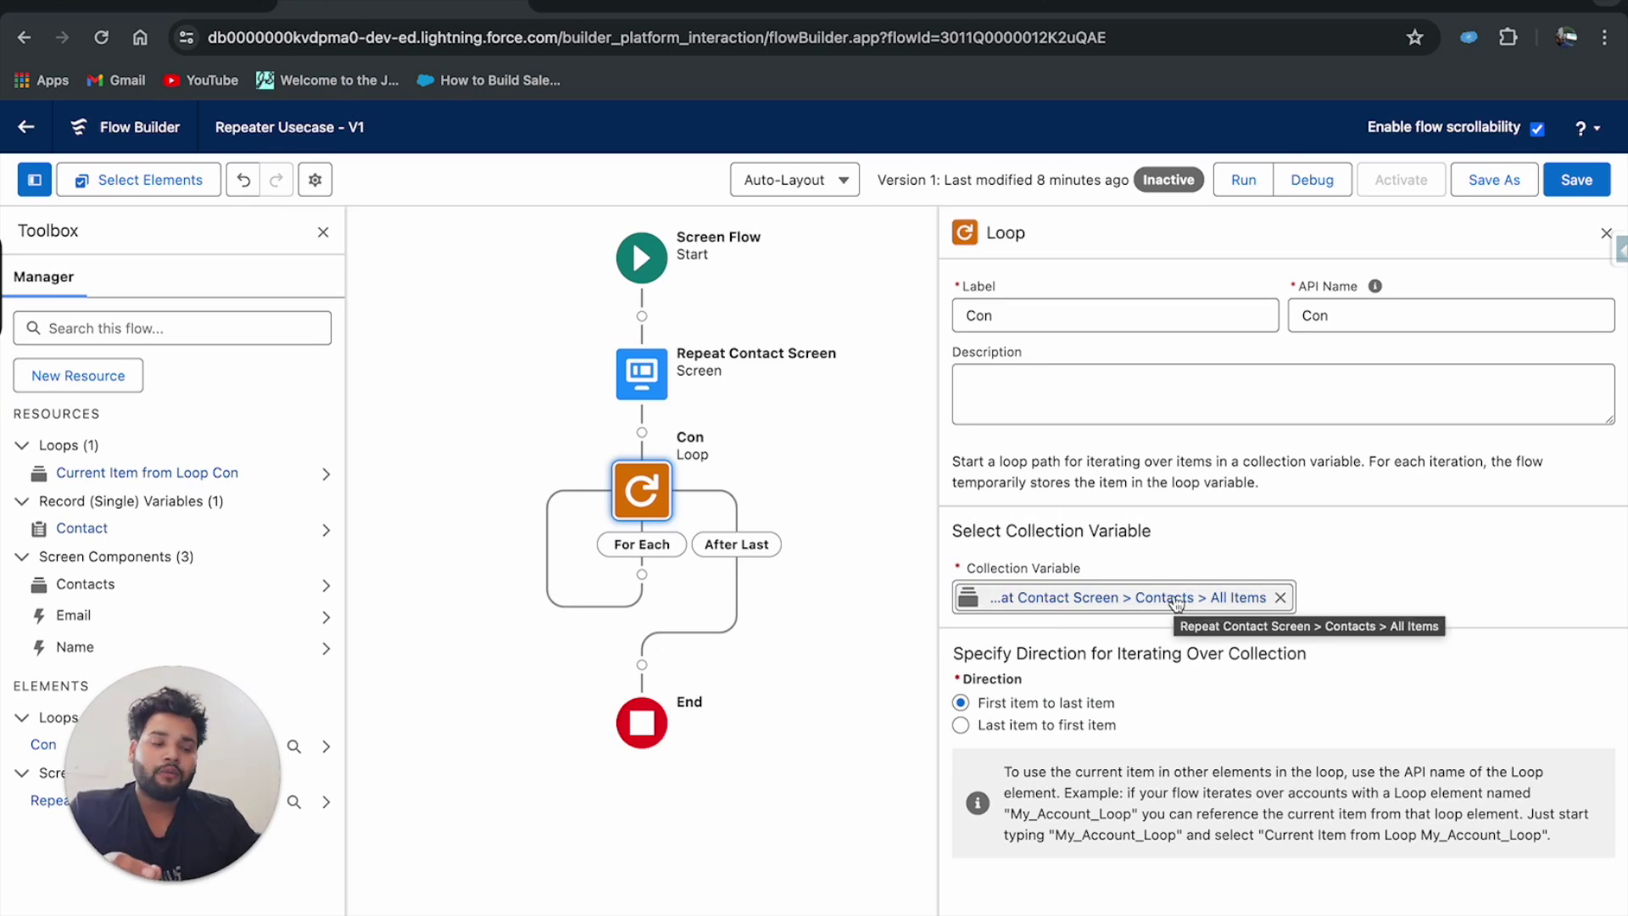
pyautogui.click(1176, 599)
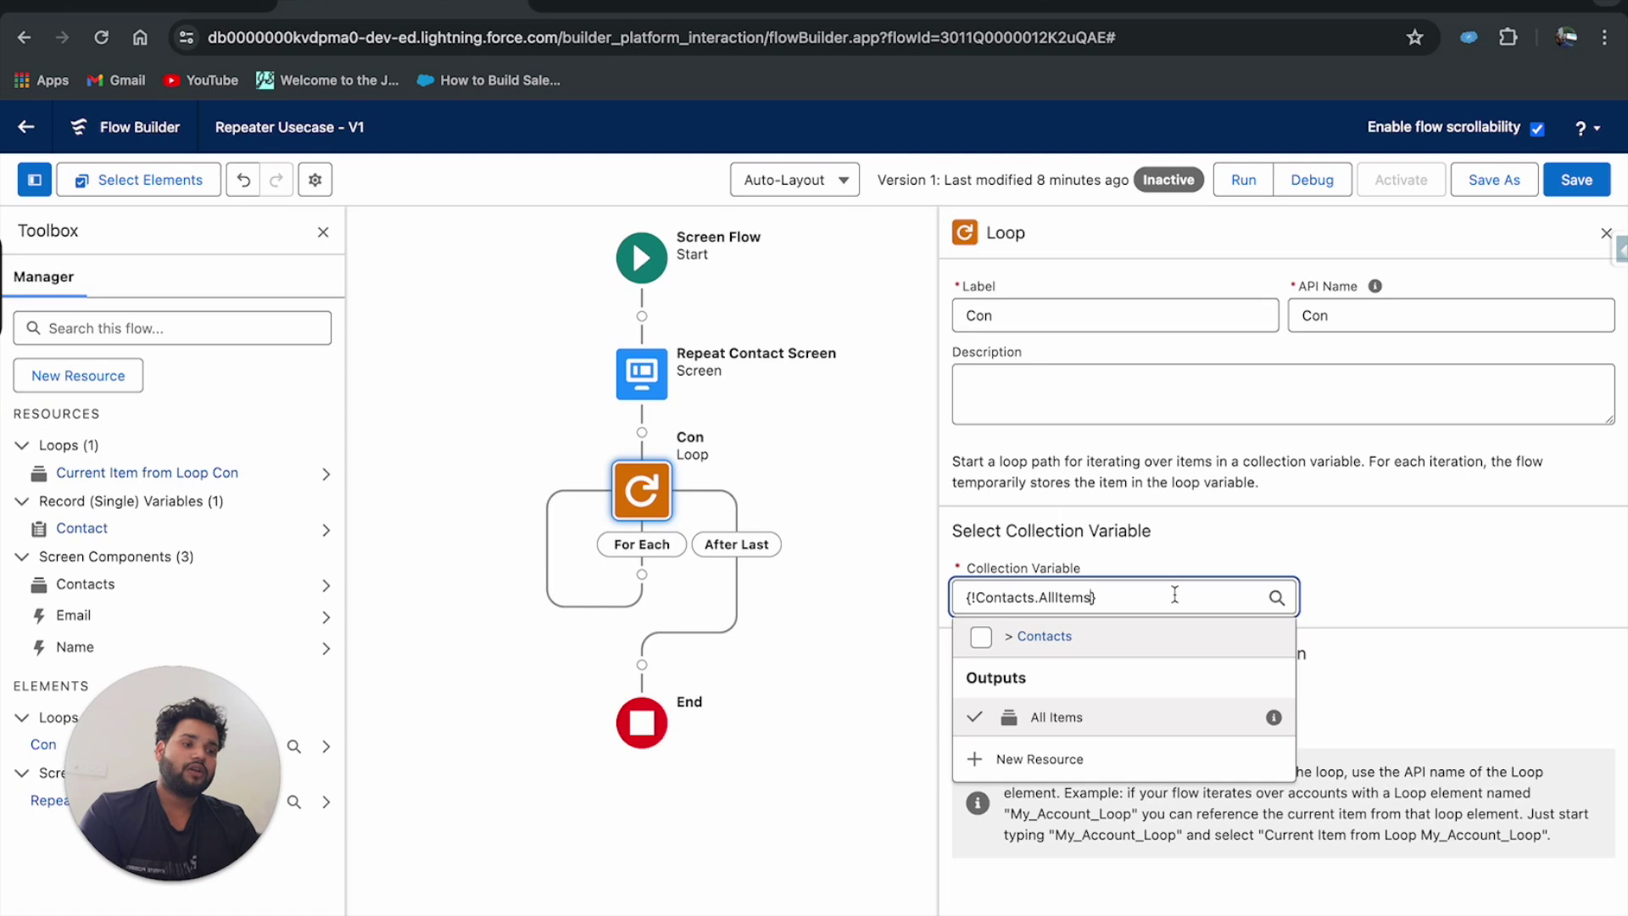
pyautogui.click(1371, 577)
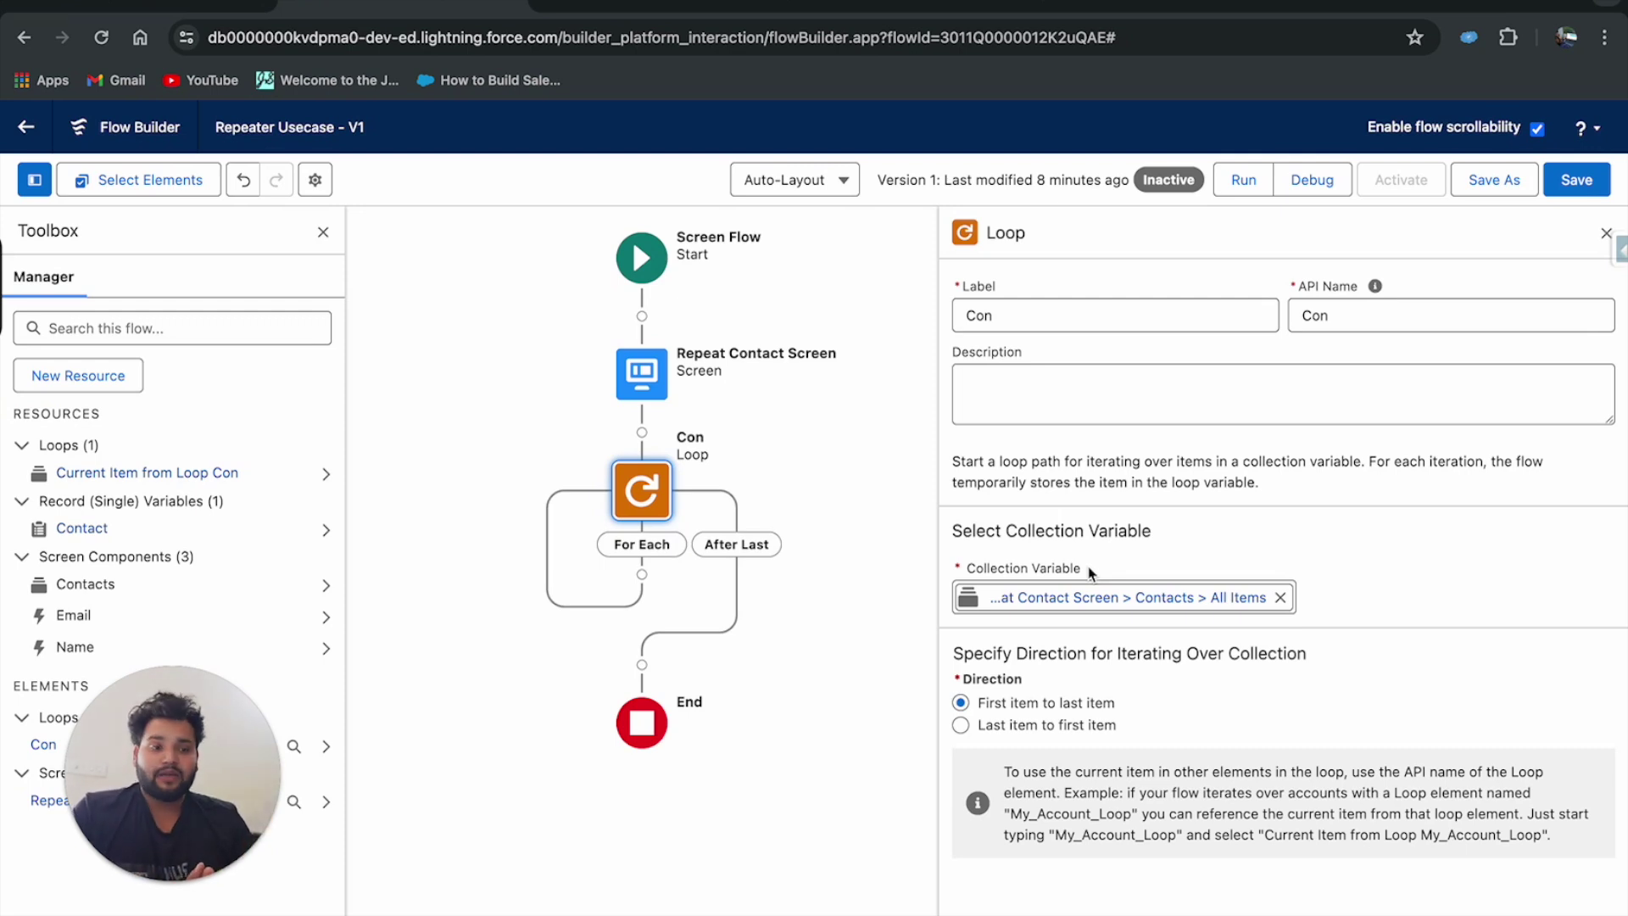
# Add an Assignment element on the Con loop's For Each path and begin a new resource for its variable.
pyautogui.click(642, 575)
pyautogui.write('cre')
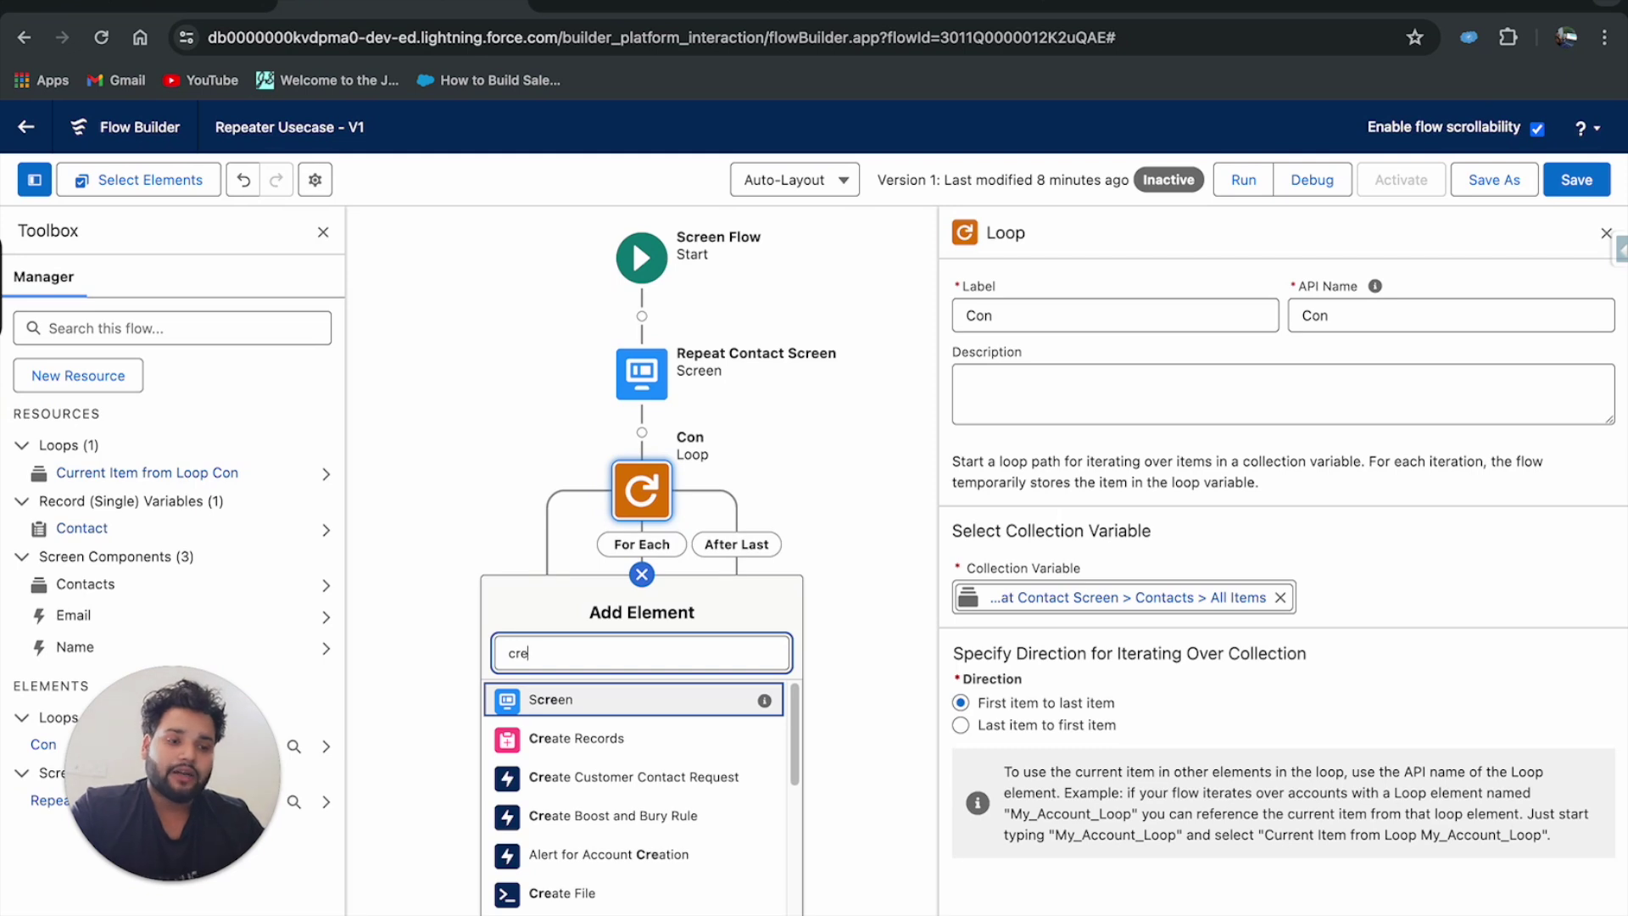
pyautogui.press('BackSpace')
pyautogui.press('BackSpace')
pyautogui.write('assi')
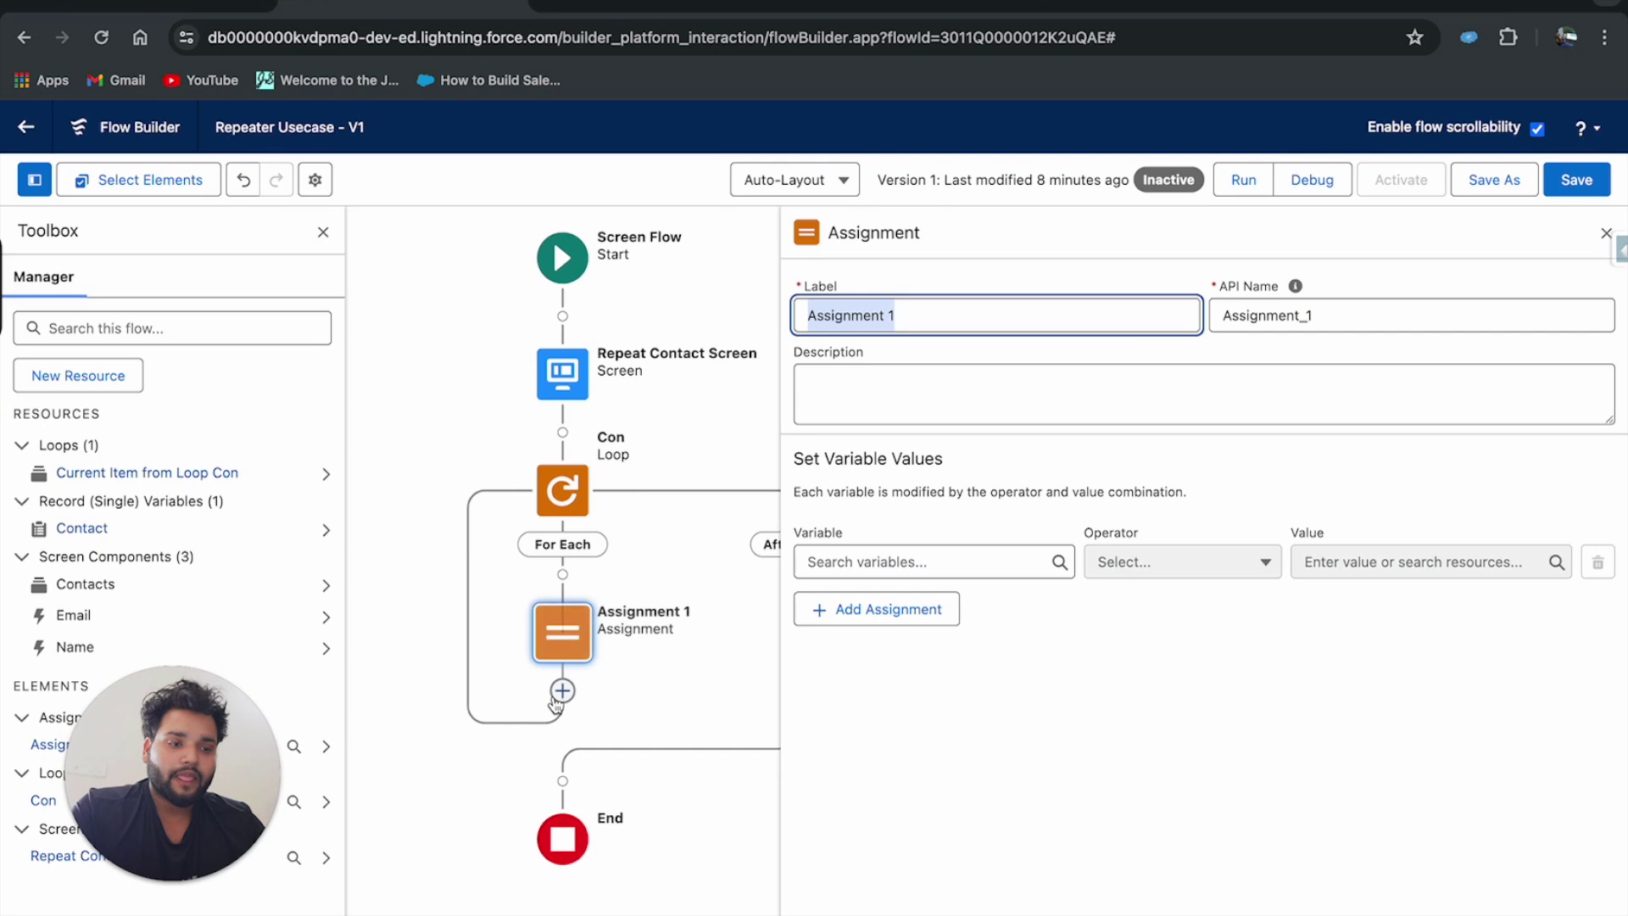
pyautogui.click(833, 559)
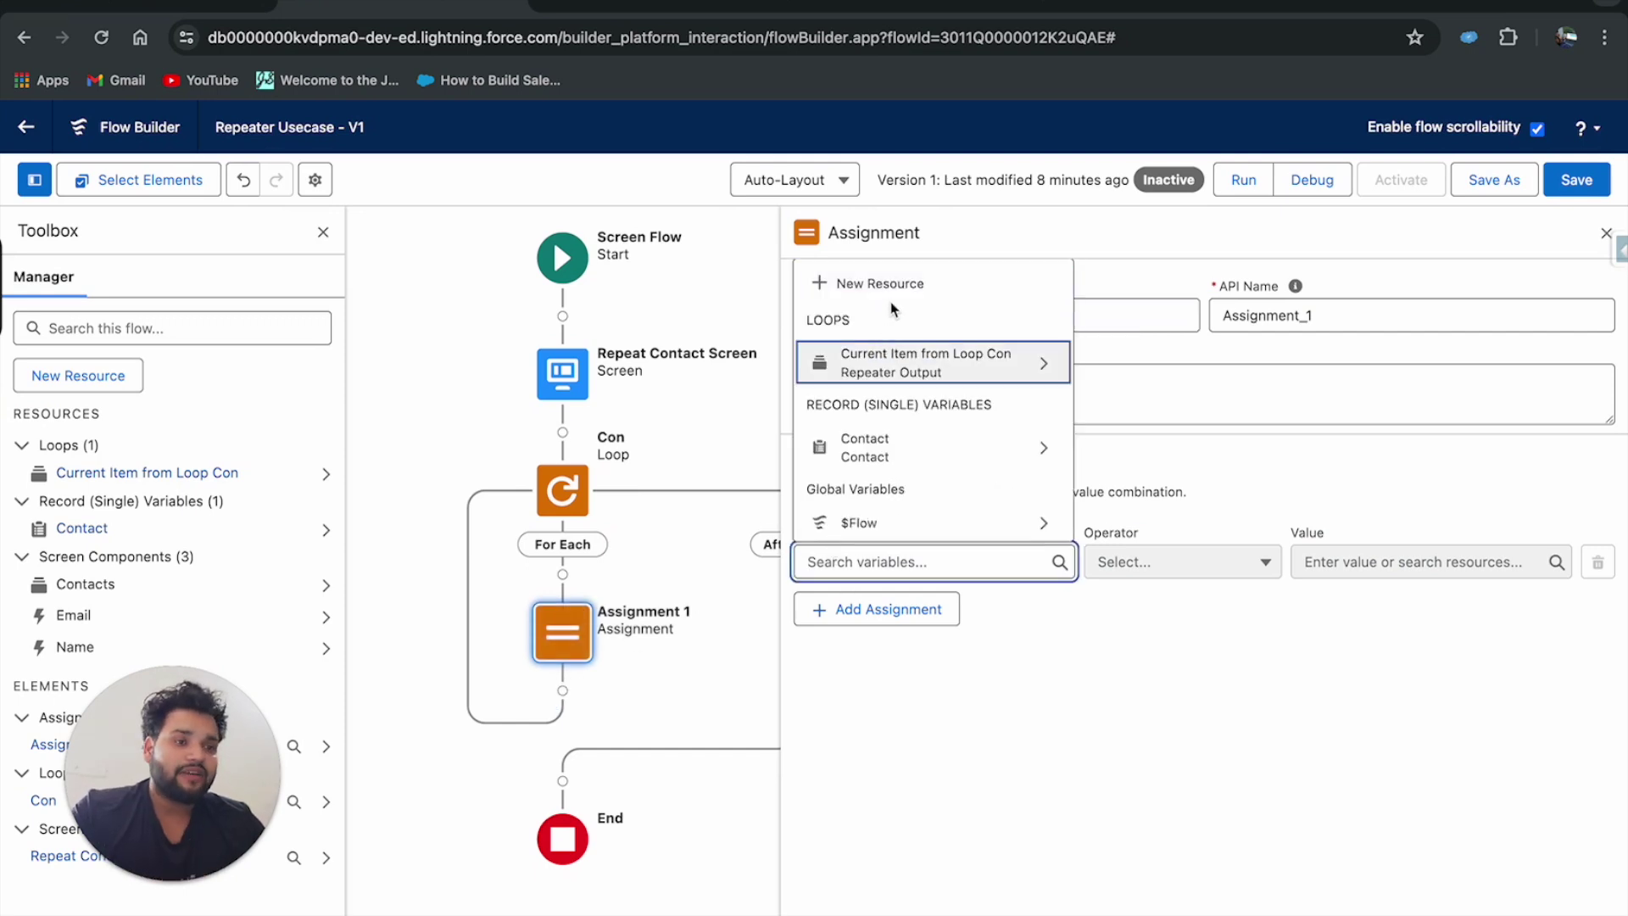
pyautogui.click(888, 285)
# Create a Record variable of object Contact with API name contactRecord.
pyautogui.click(629, 458)
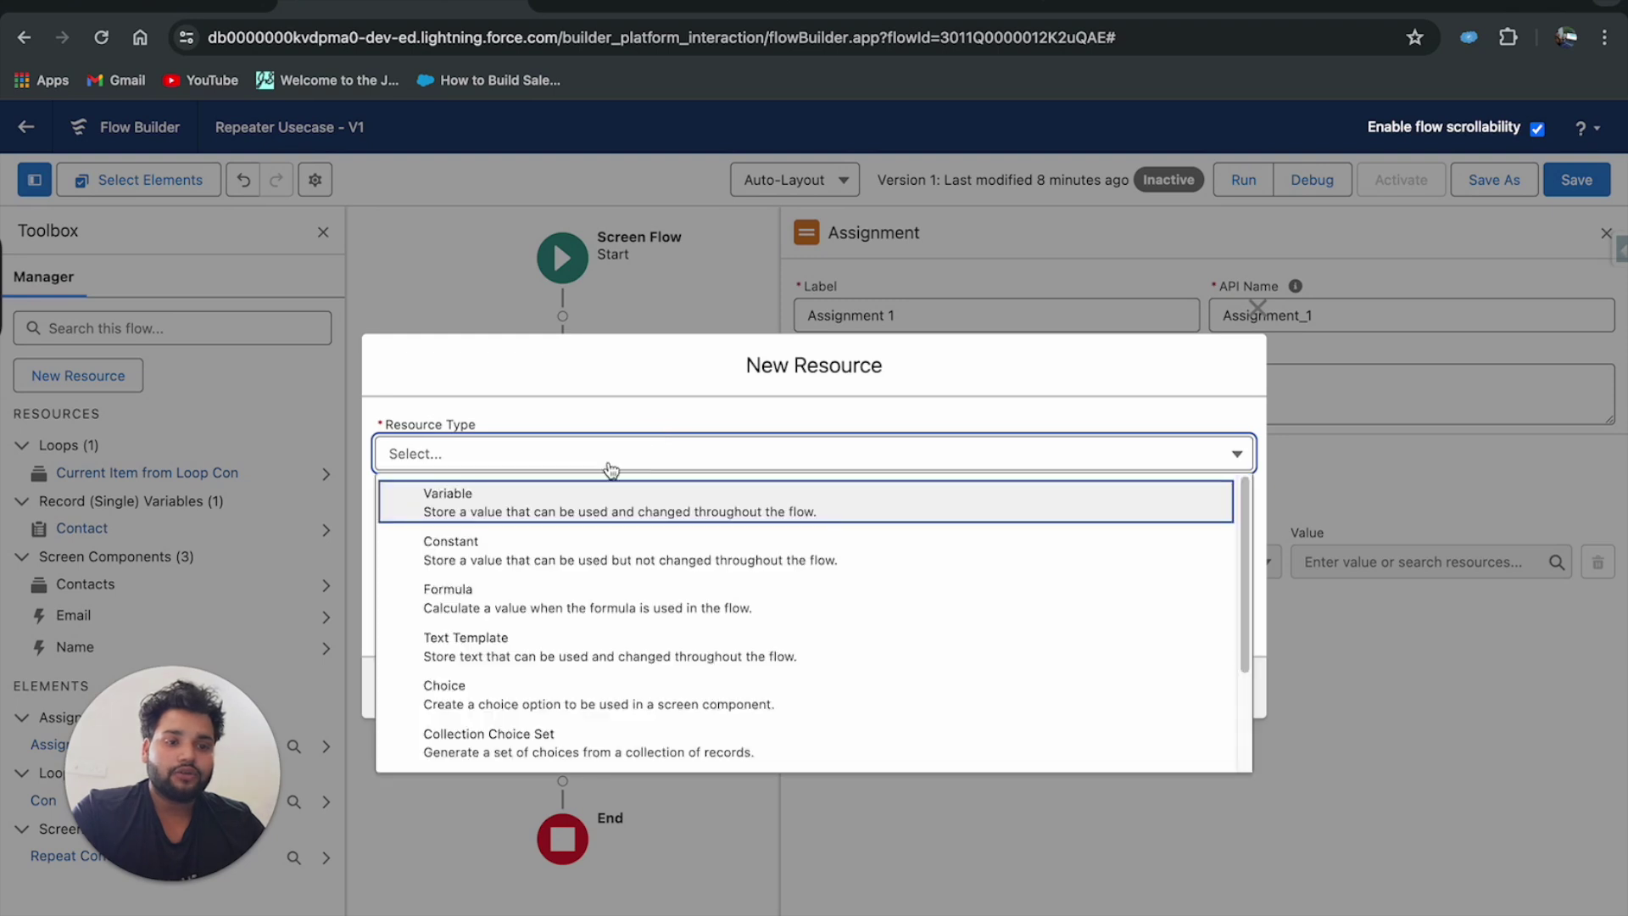
pyautogui.click(486, 509)
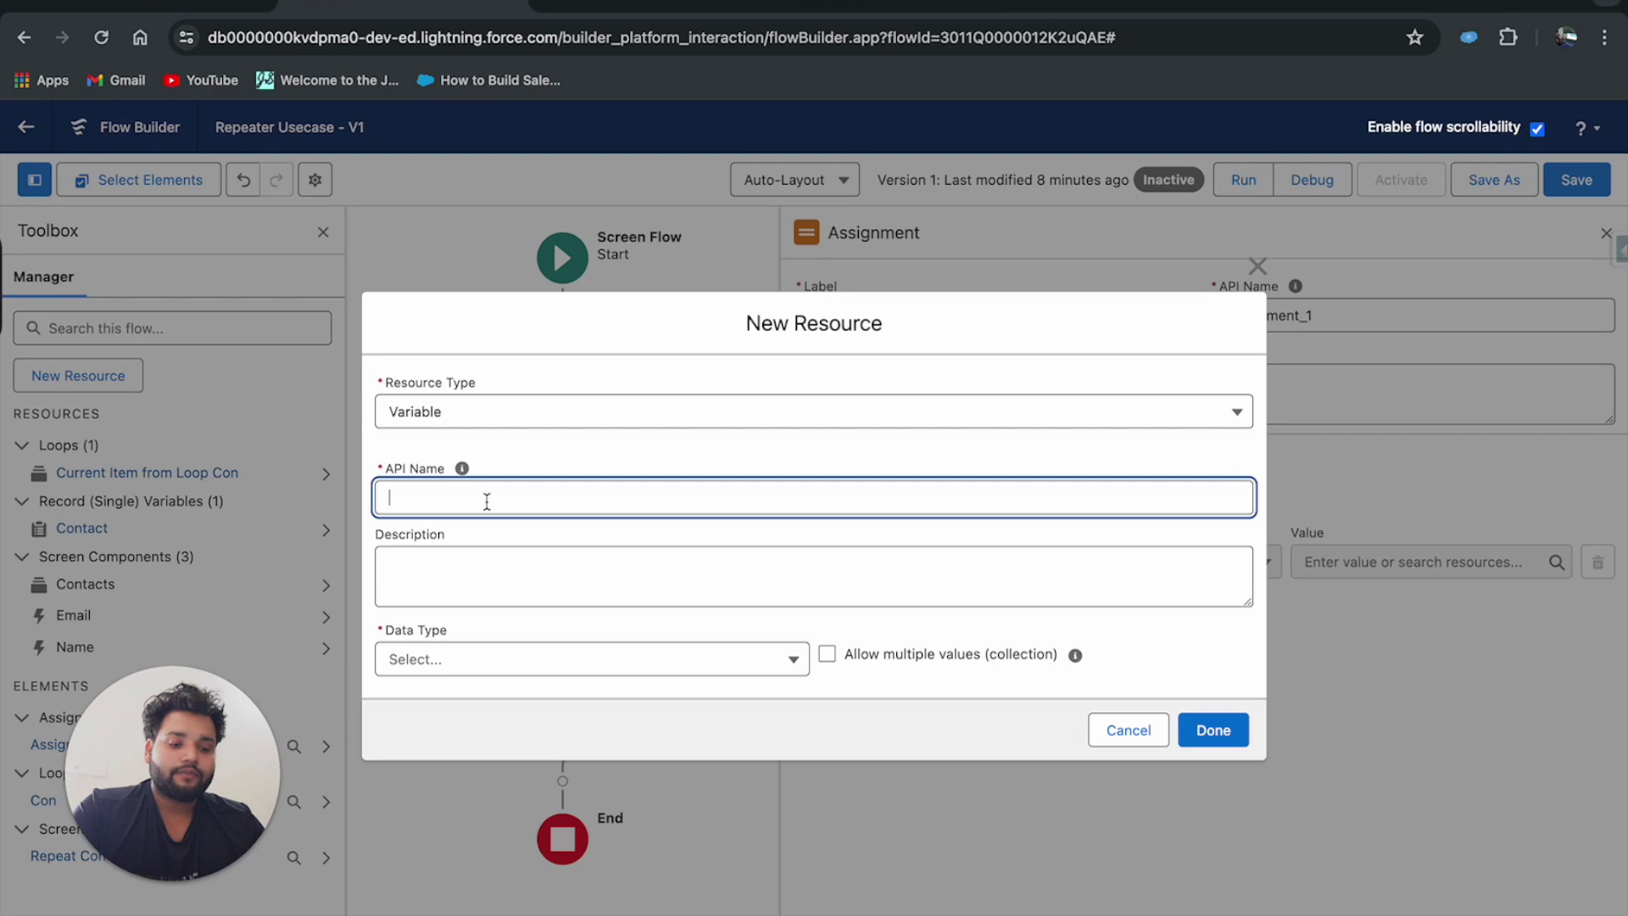
pyautogui.write('contact')
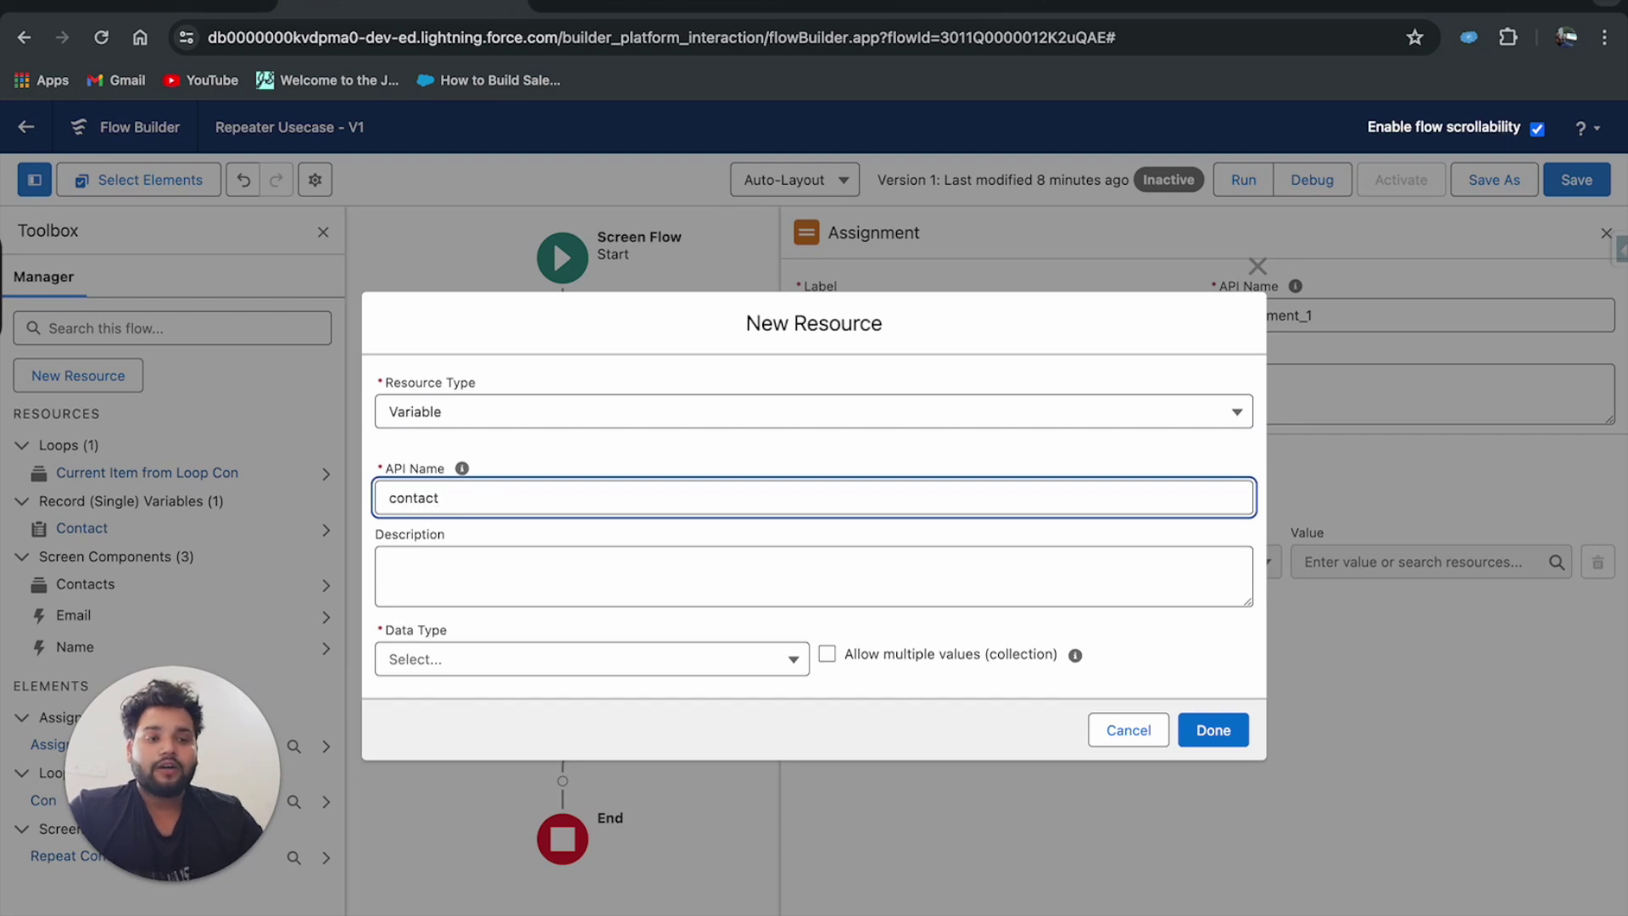
pyautogui.click(480, 660)
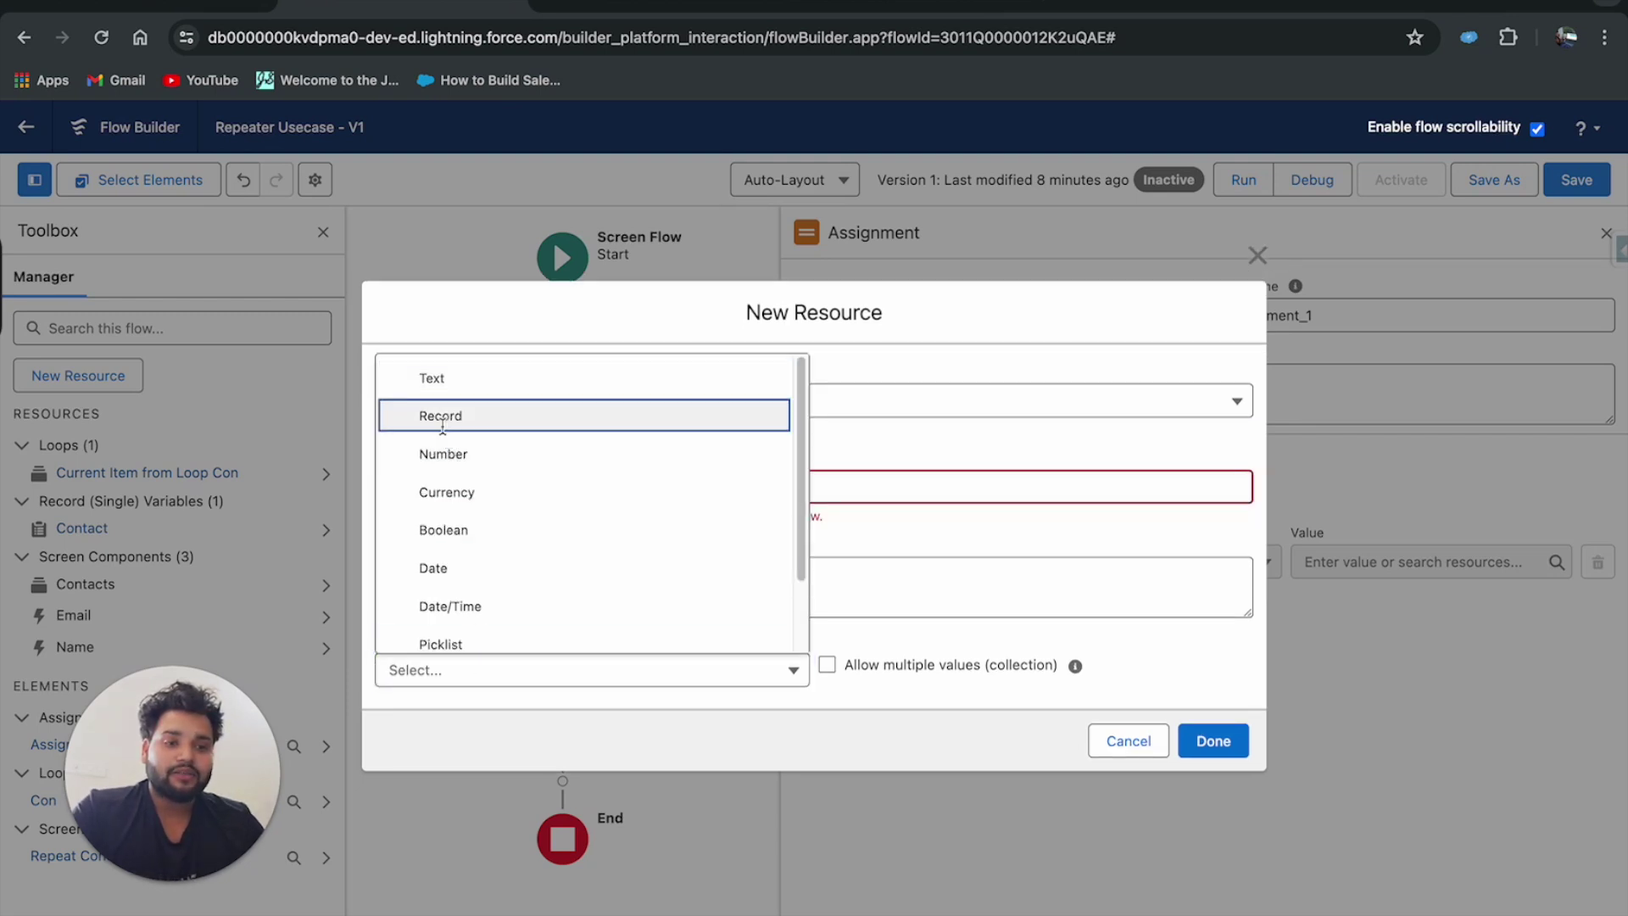
pyautogui.click(444, 415)
pyautogui.click(534, 669)
pyautogui.write('contact')
pyautogui.click(552, 524)
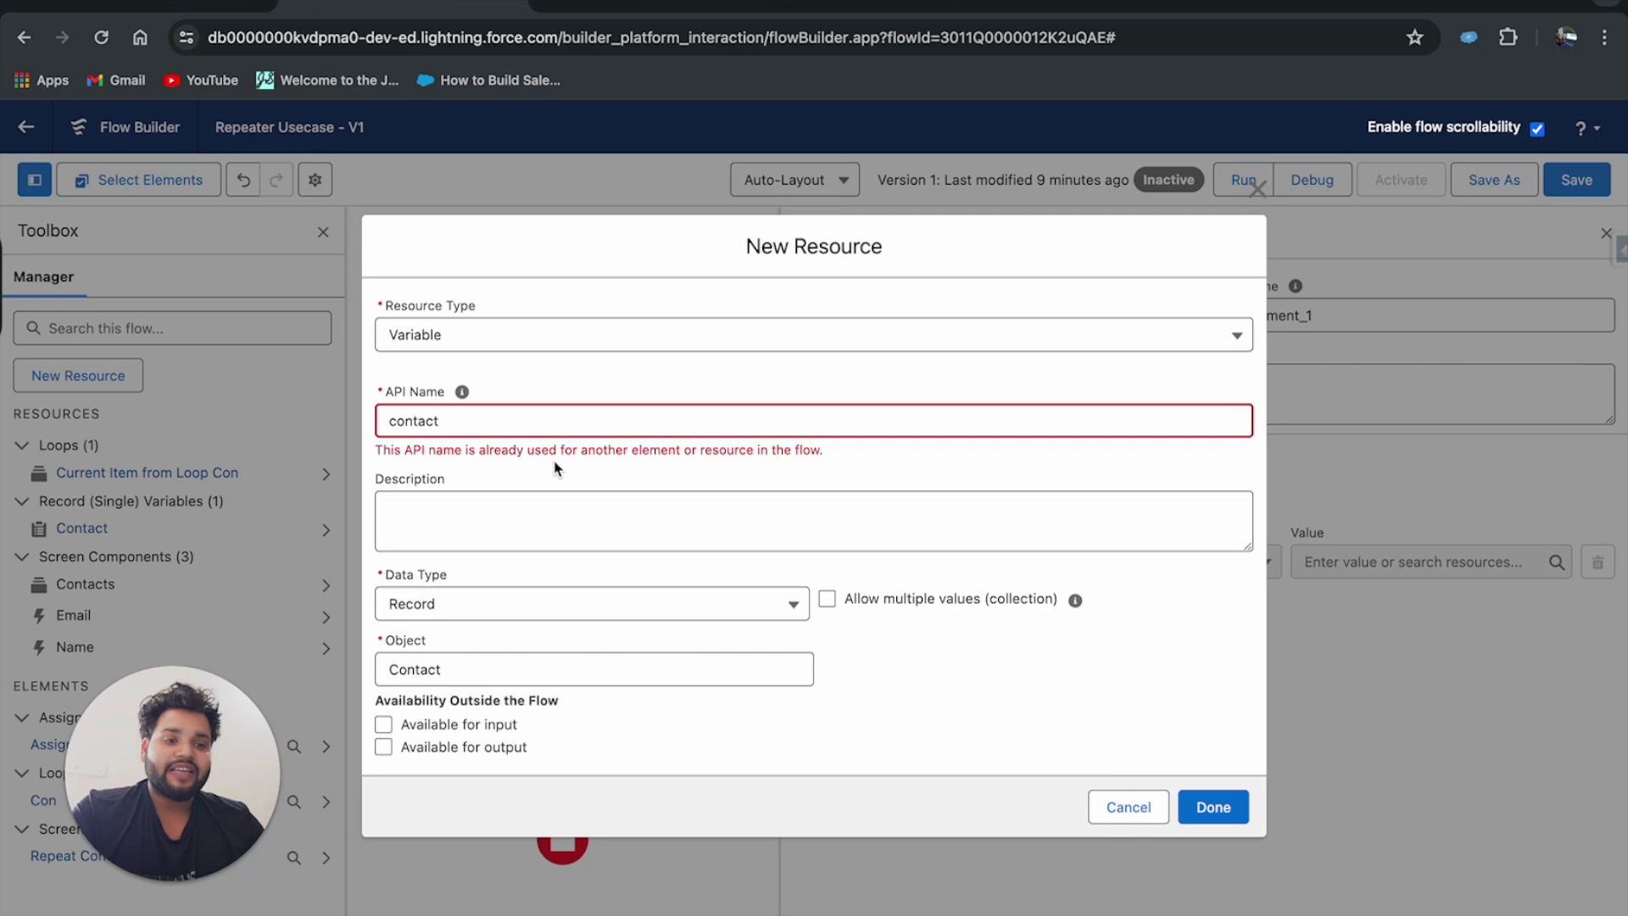
pyautogui.click(452, 421)
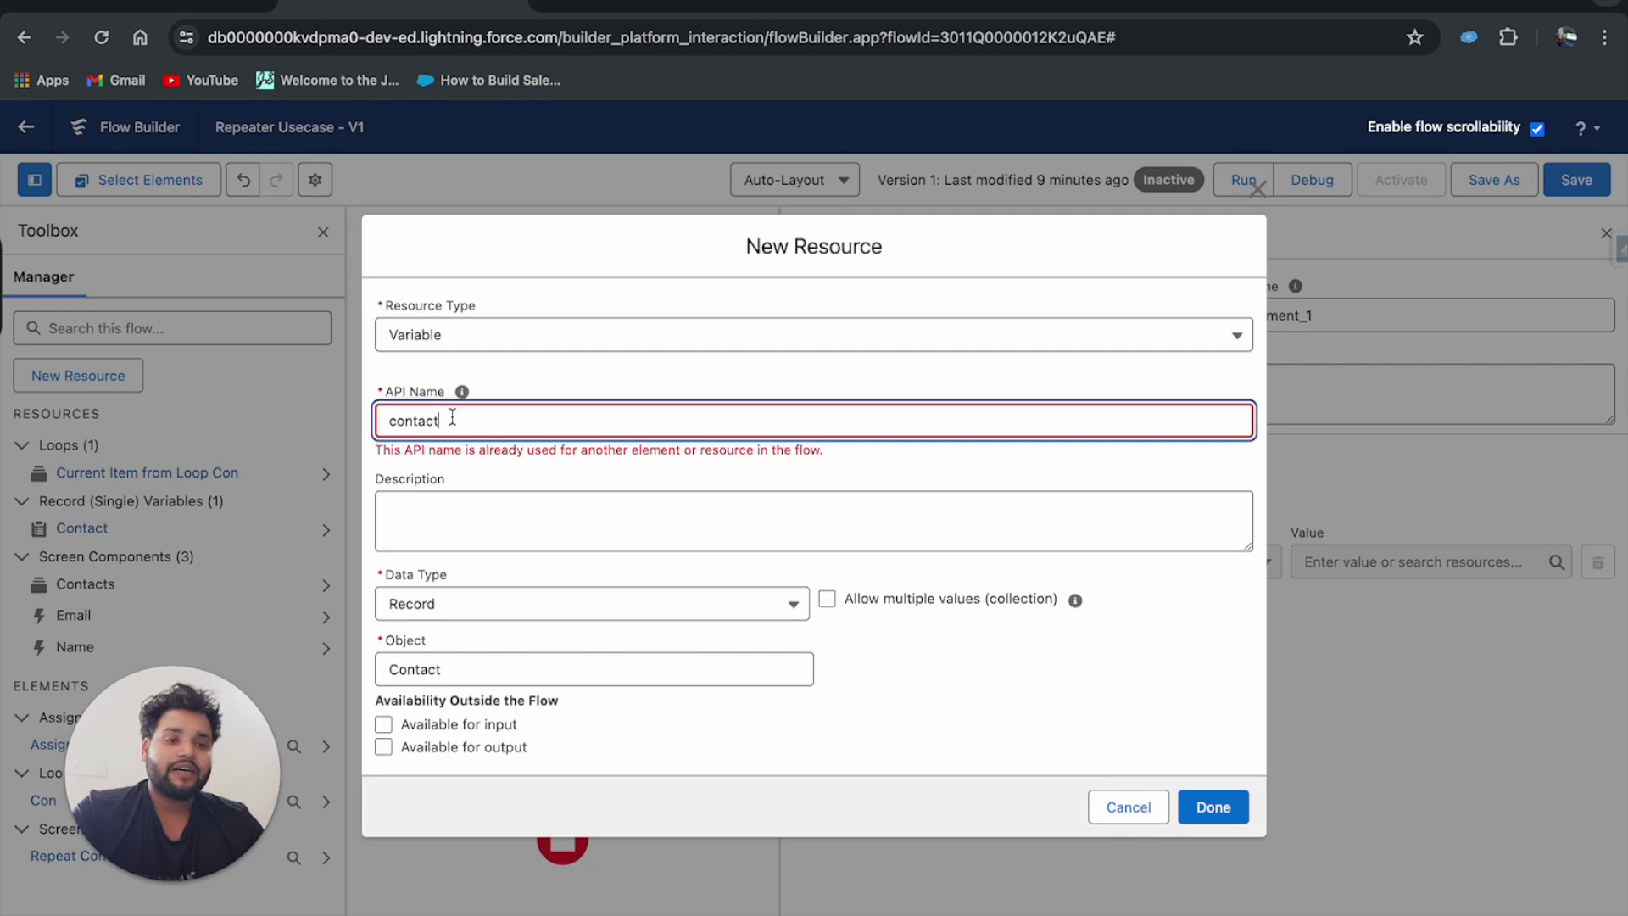
pyautogui.write('Record')
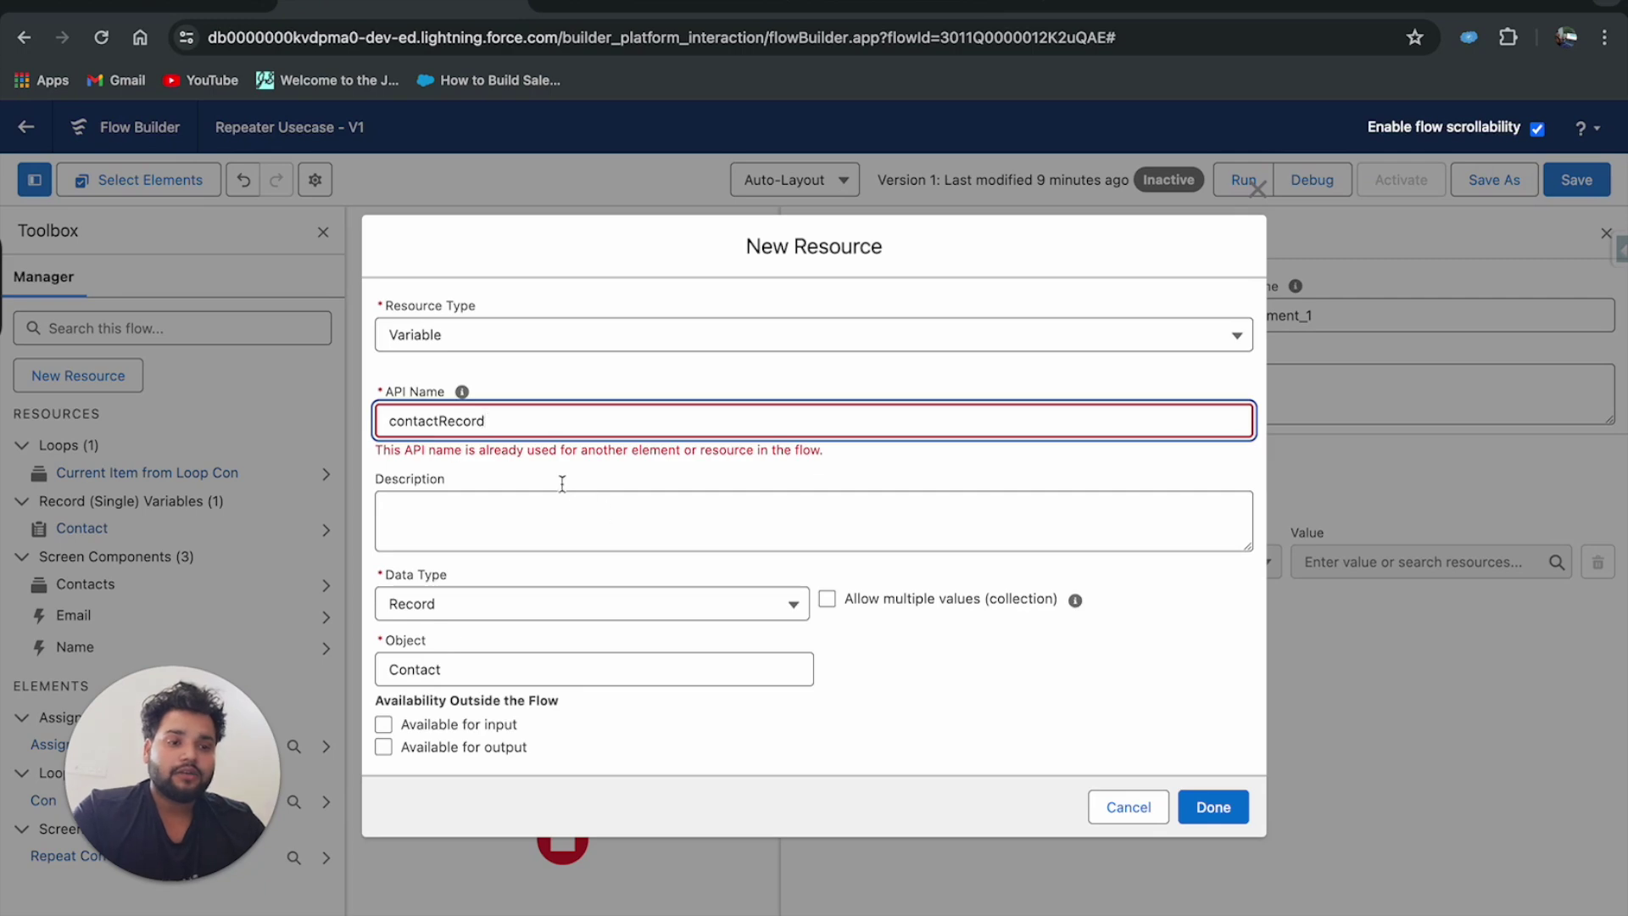
pyautogui.click(562, 482)
pyautogui.click(1212, 796)
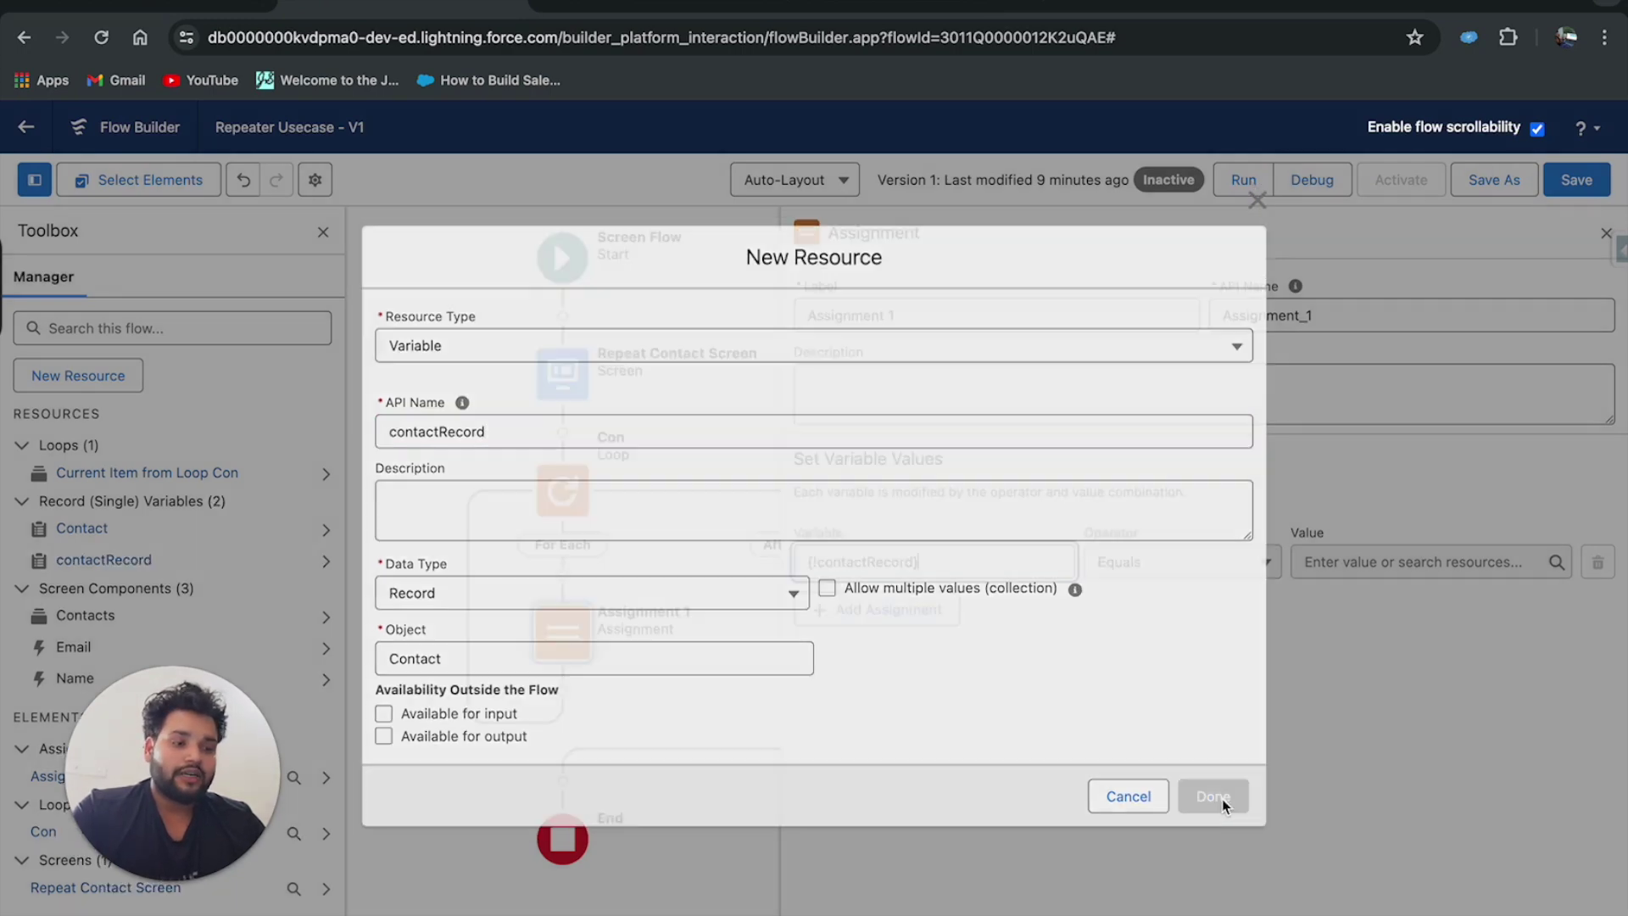
# Set {!contactRecord.FirstName} Equals the Con loop's current item Name > firstName.
pyautogui.click(913, 563)
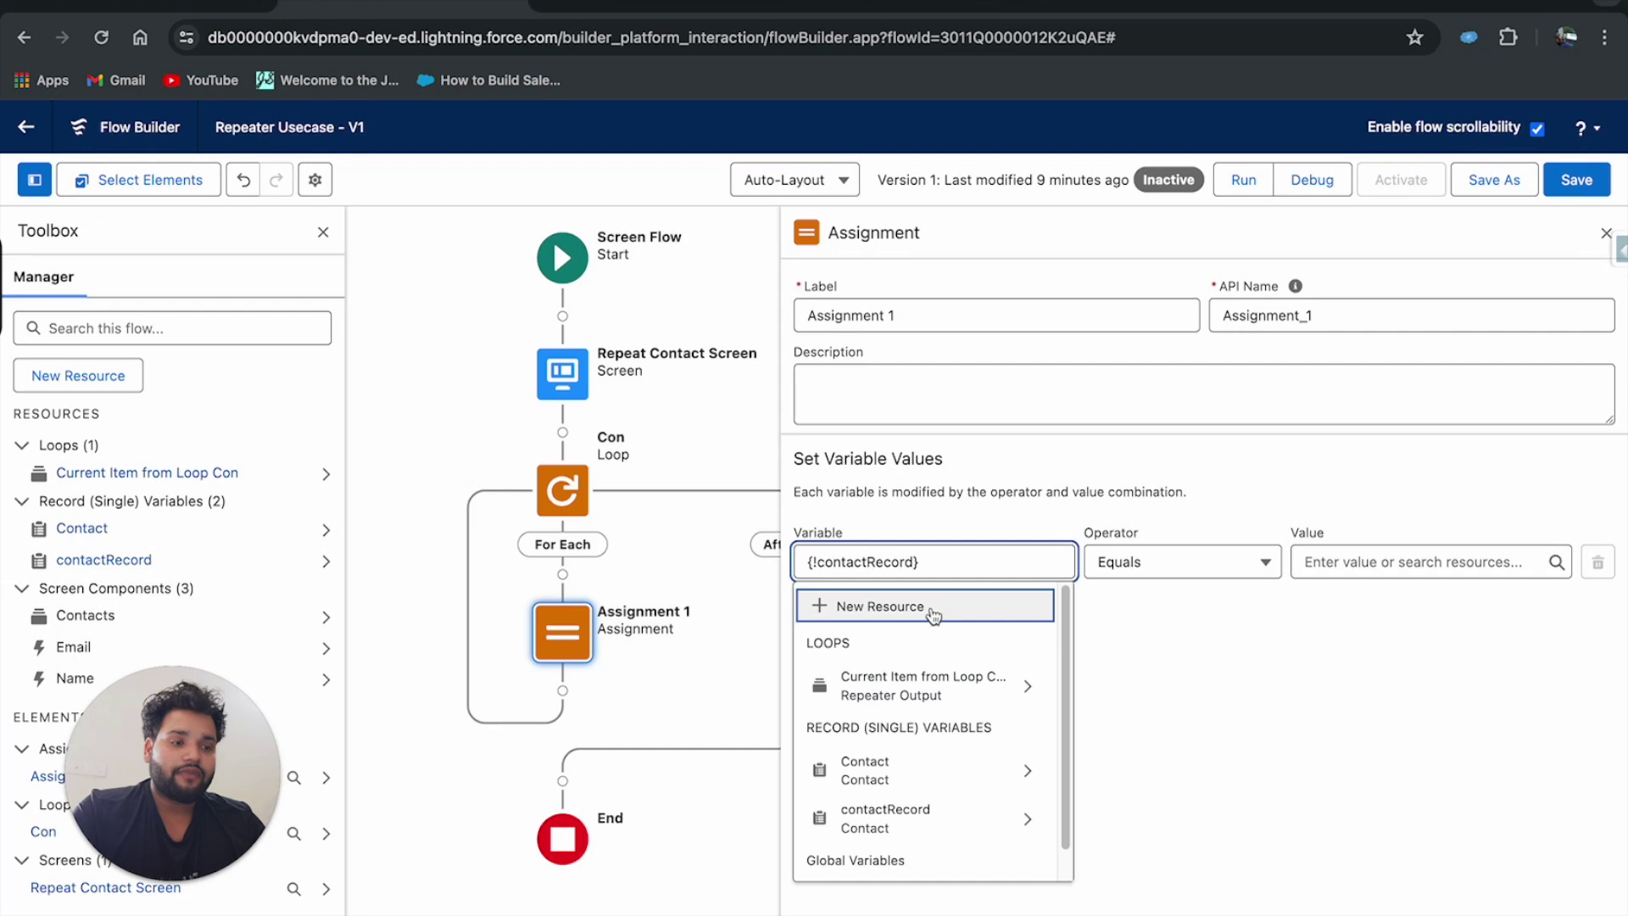
pyautogui.write('.')
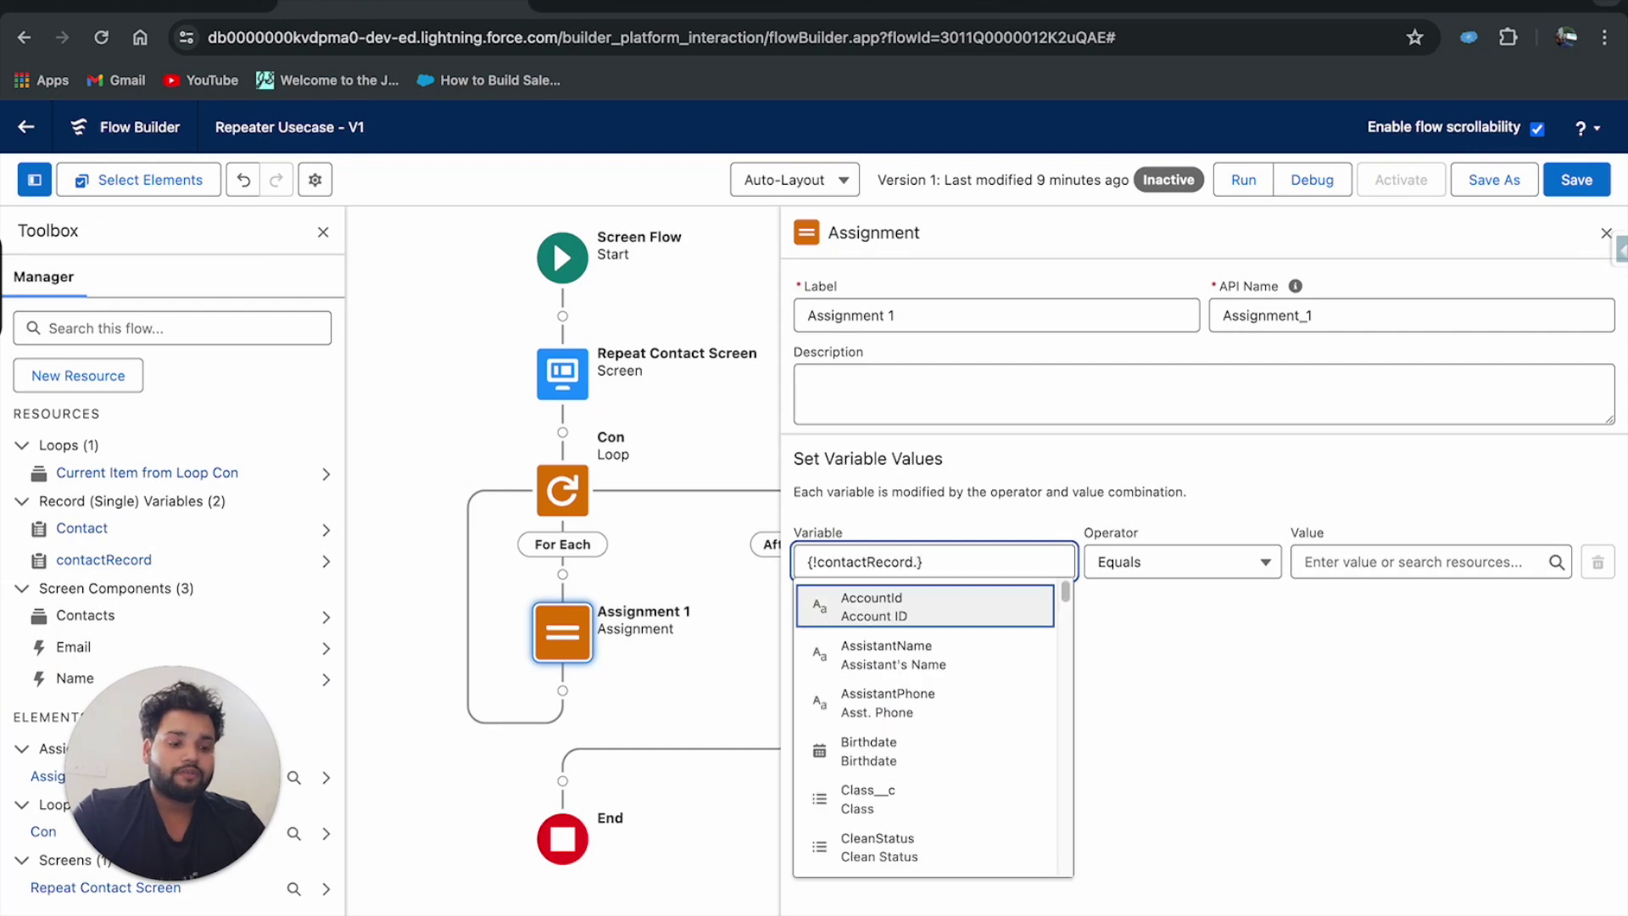
pyautogui.write('Fi')
pyautogui.click(923, 629)
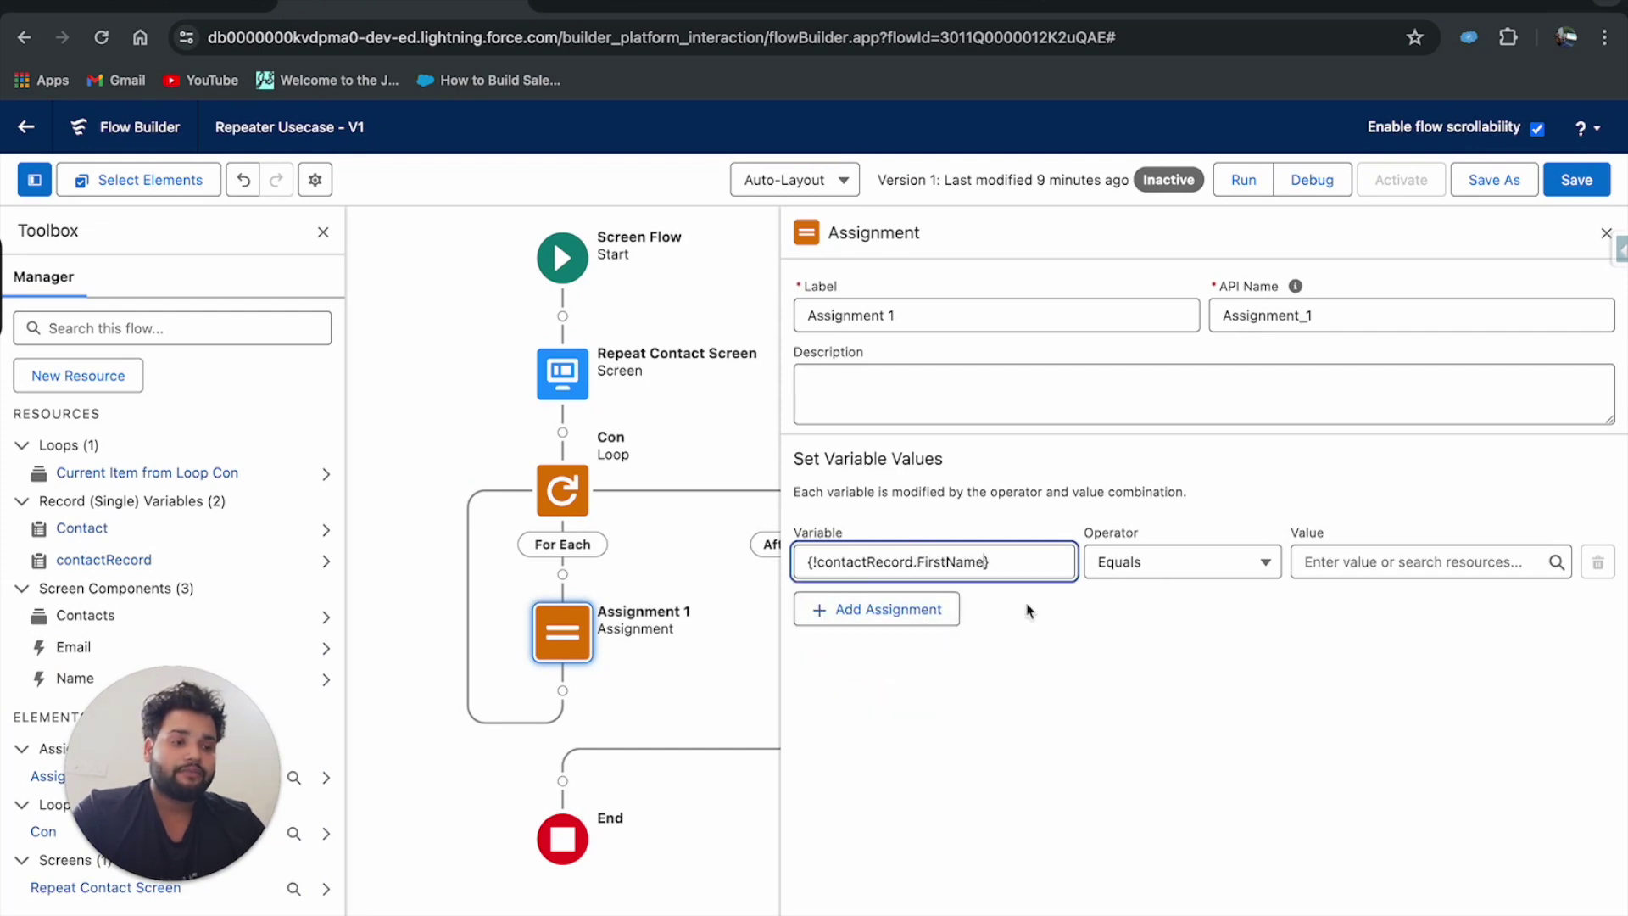
pyautogui.click(1315, 559)
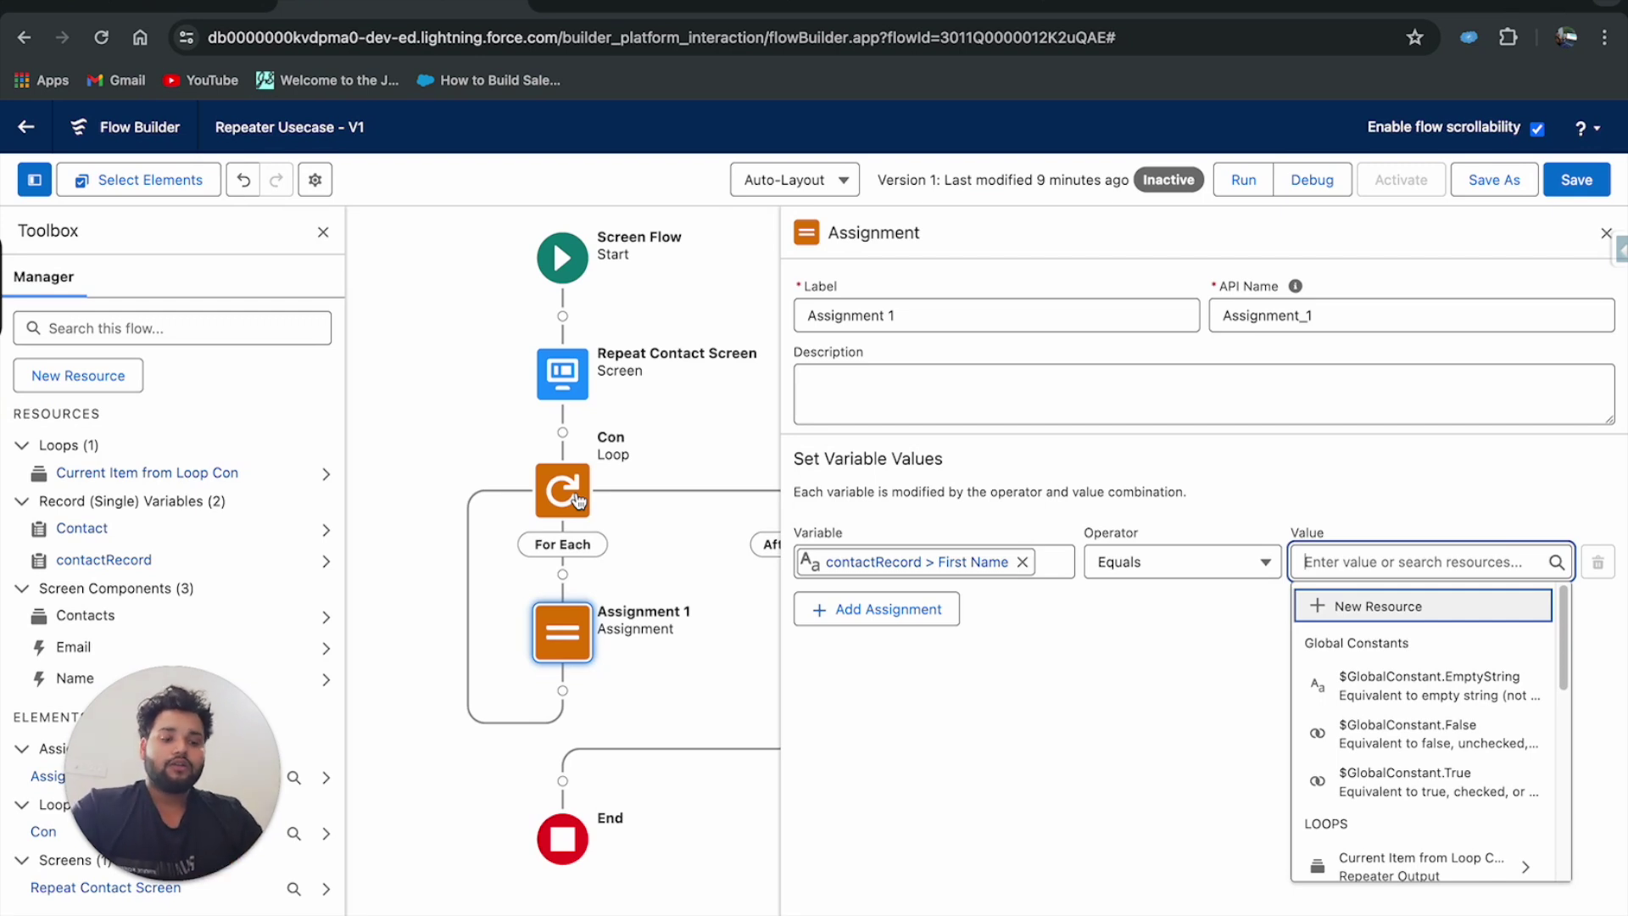
pyautogui.write('con')
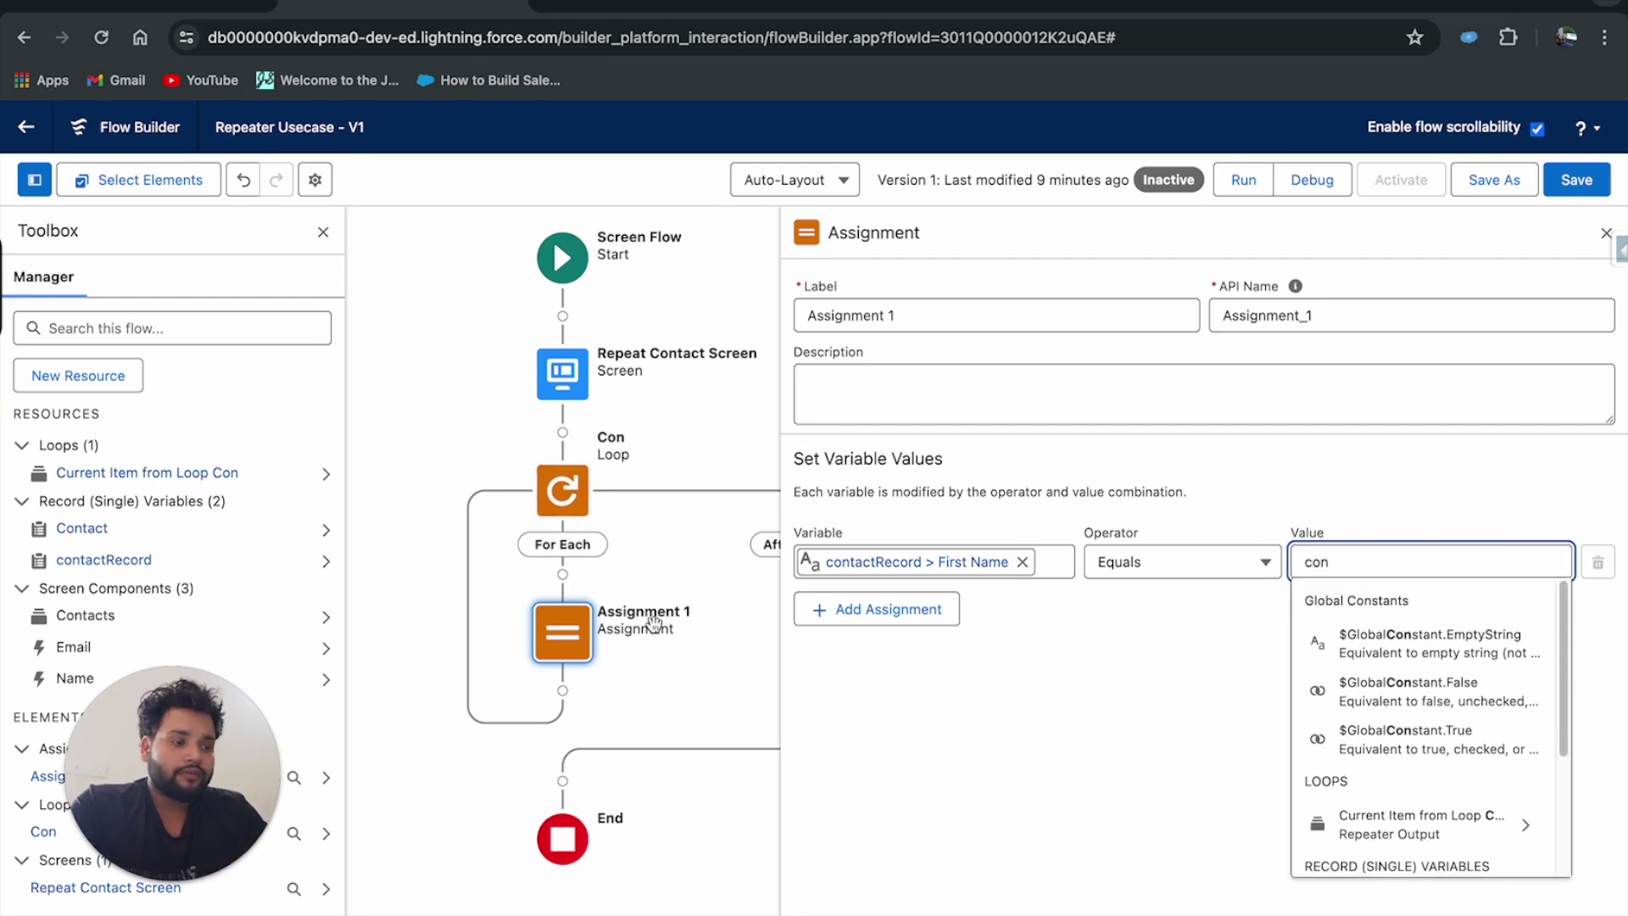
pyautogui.click(1385, 822)
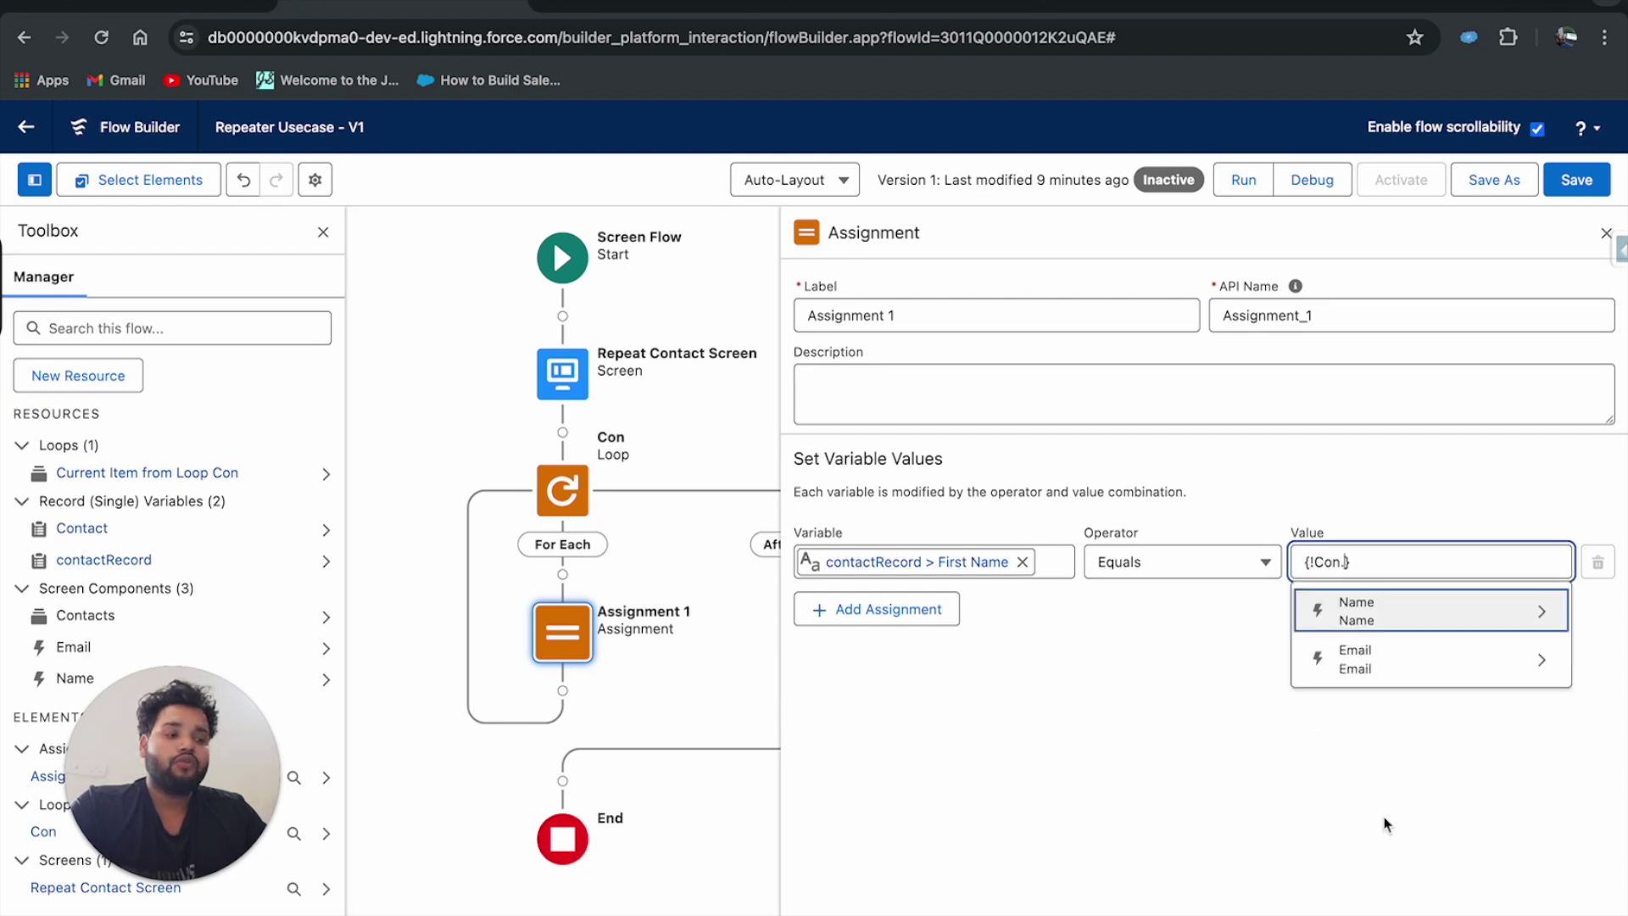
pyautogui.click(1355, 623)
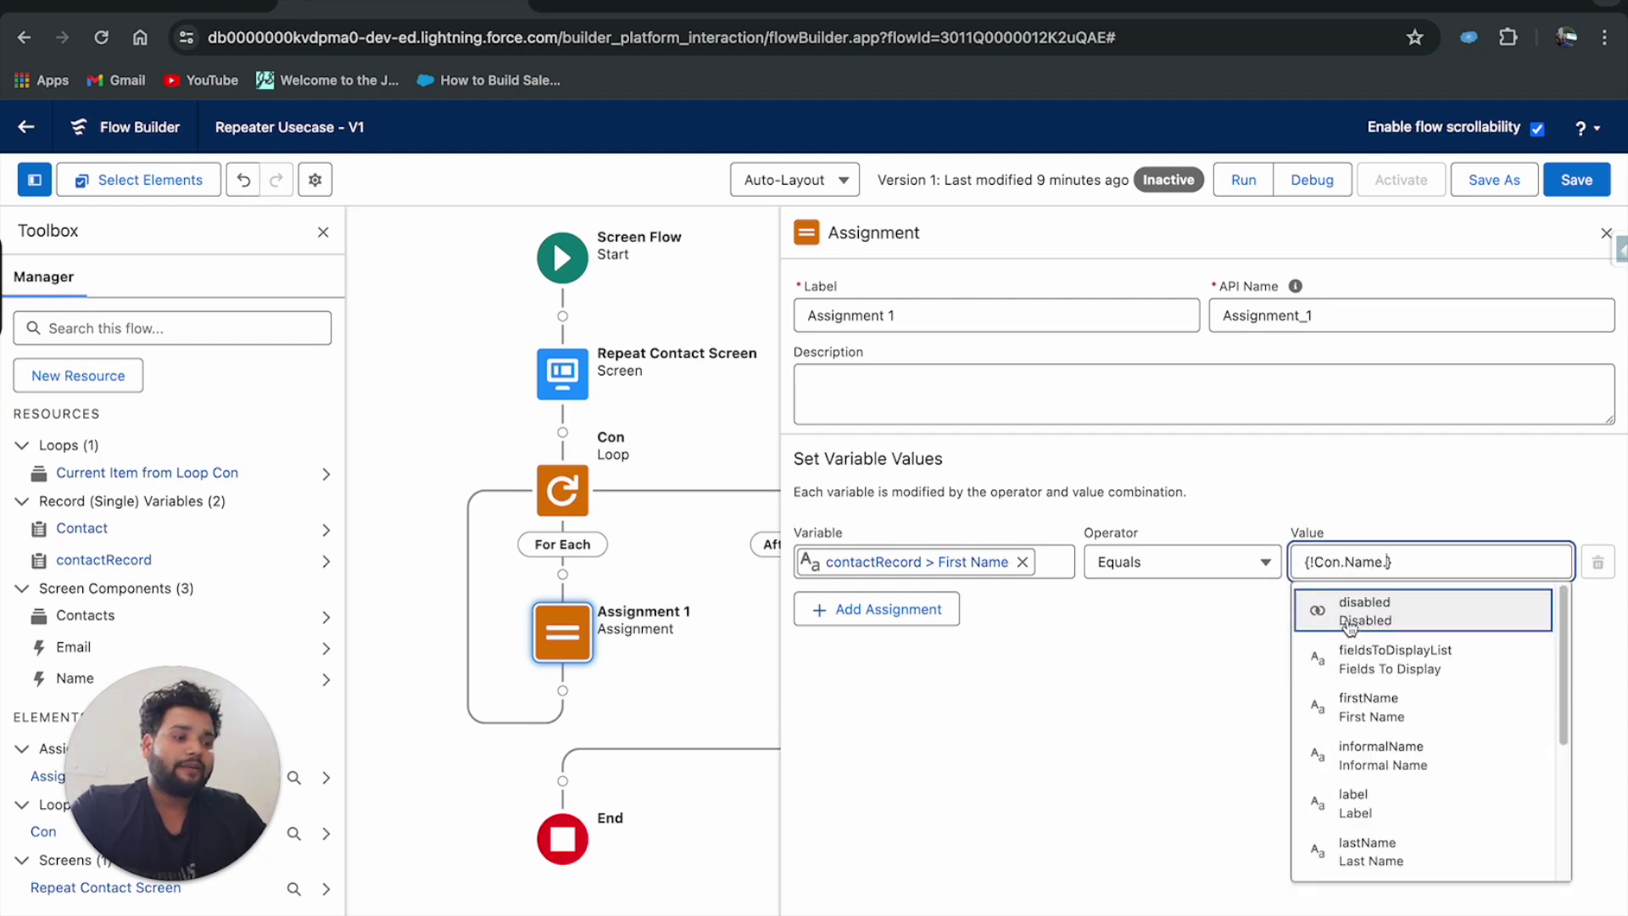
pyautogui.click(1414, 716)
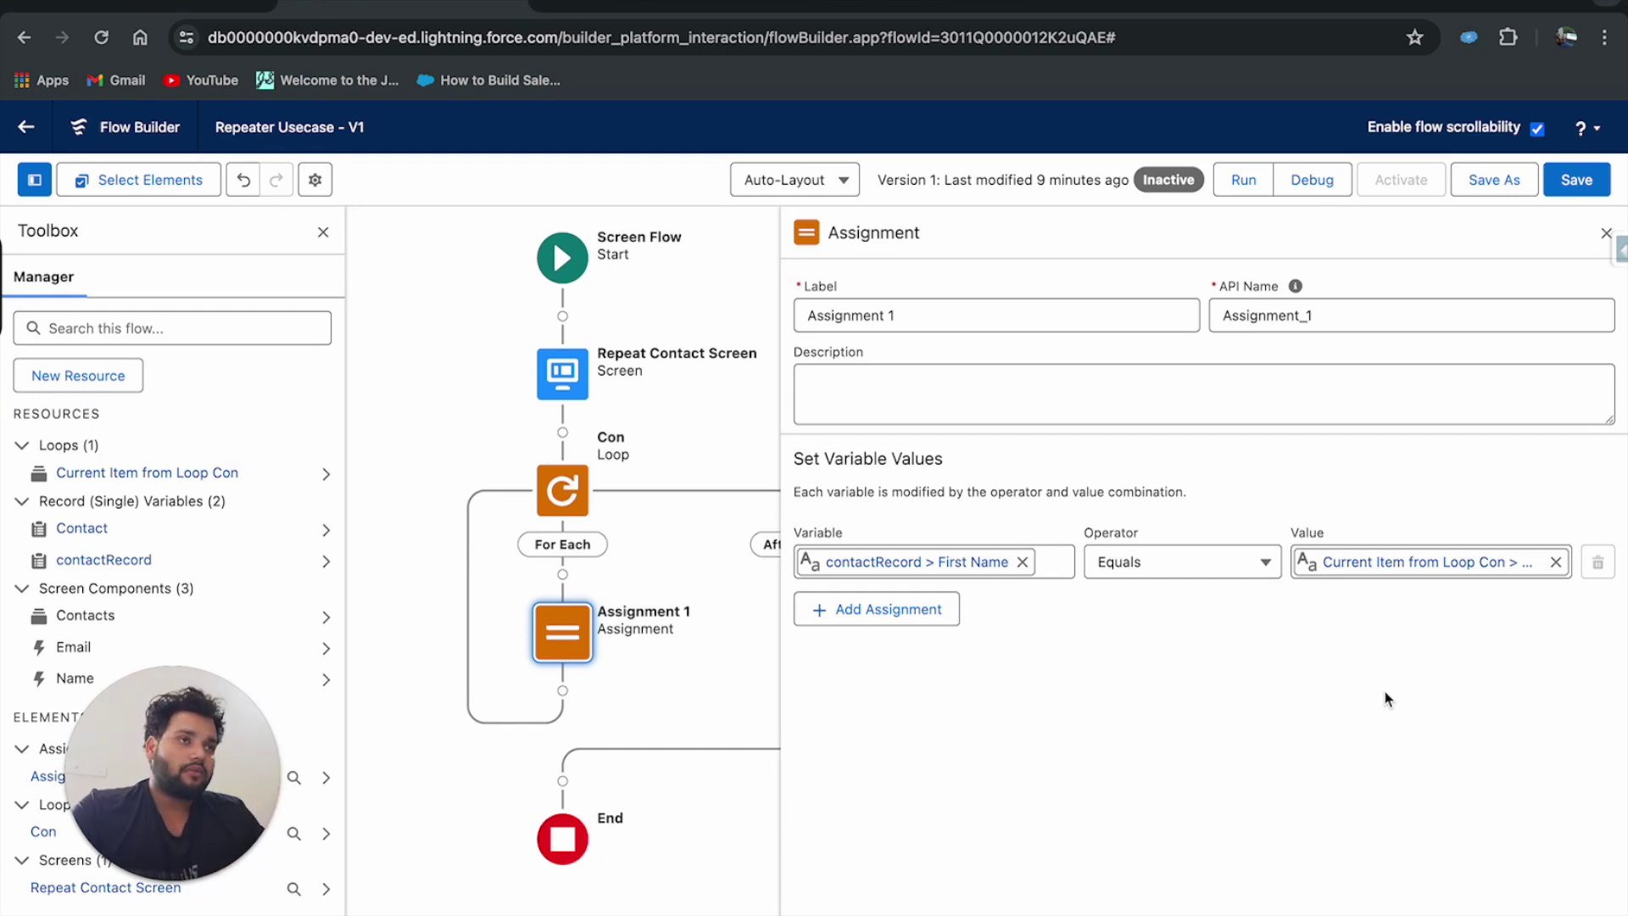
pyautogui.click(920, 611)
# Add assignment rows targeting {!contactRecord.LastName} and {!contactRecord.Email}.
pyautogui.click(850, 632)
pyautogui.write('con')
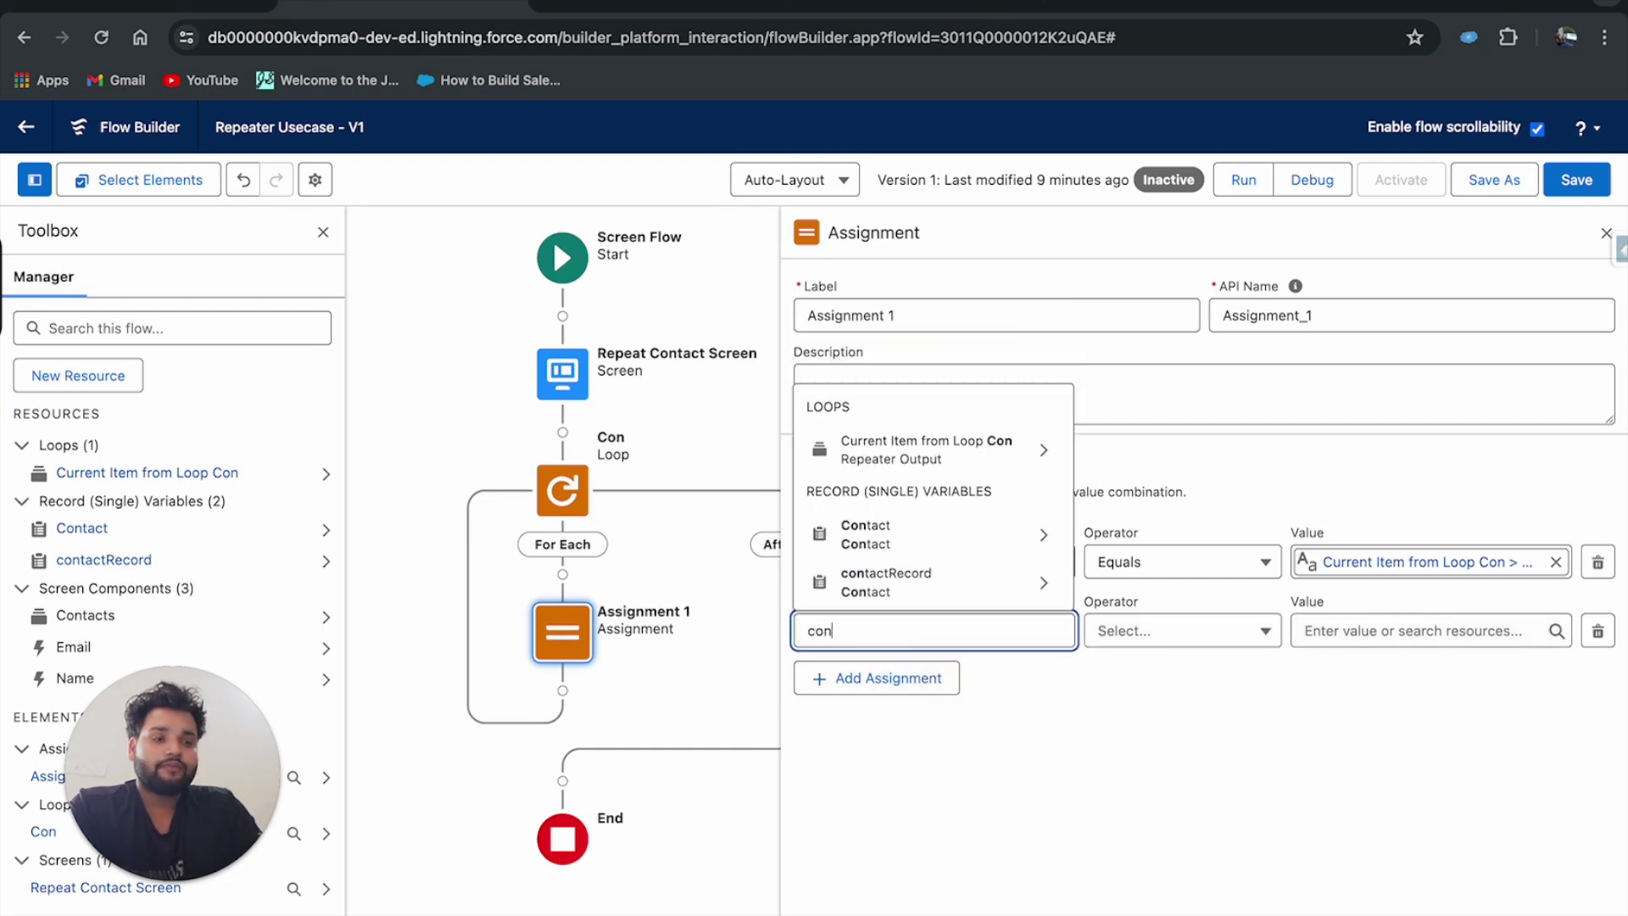
pyautogui.click(871, 462)
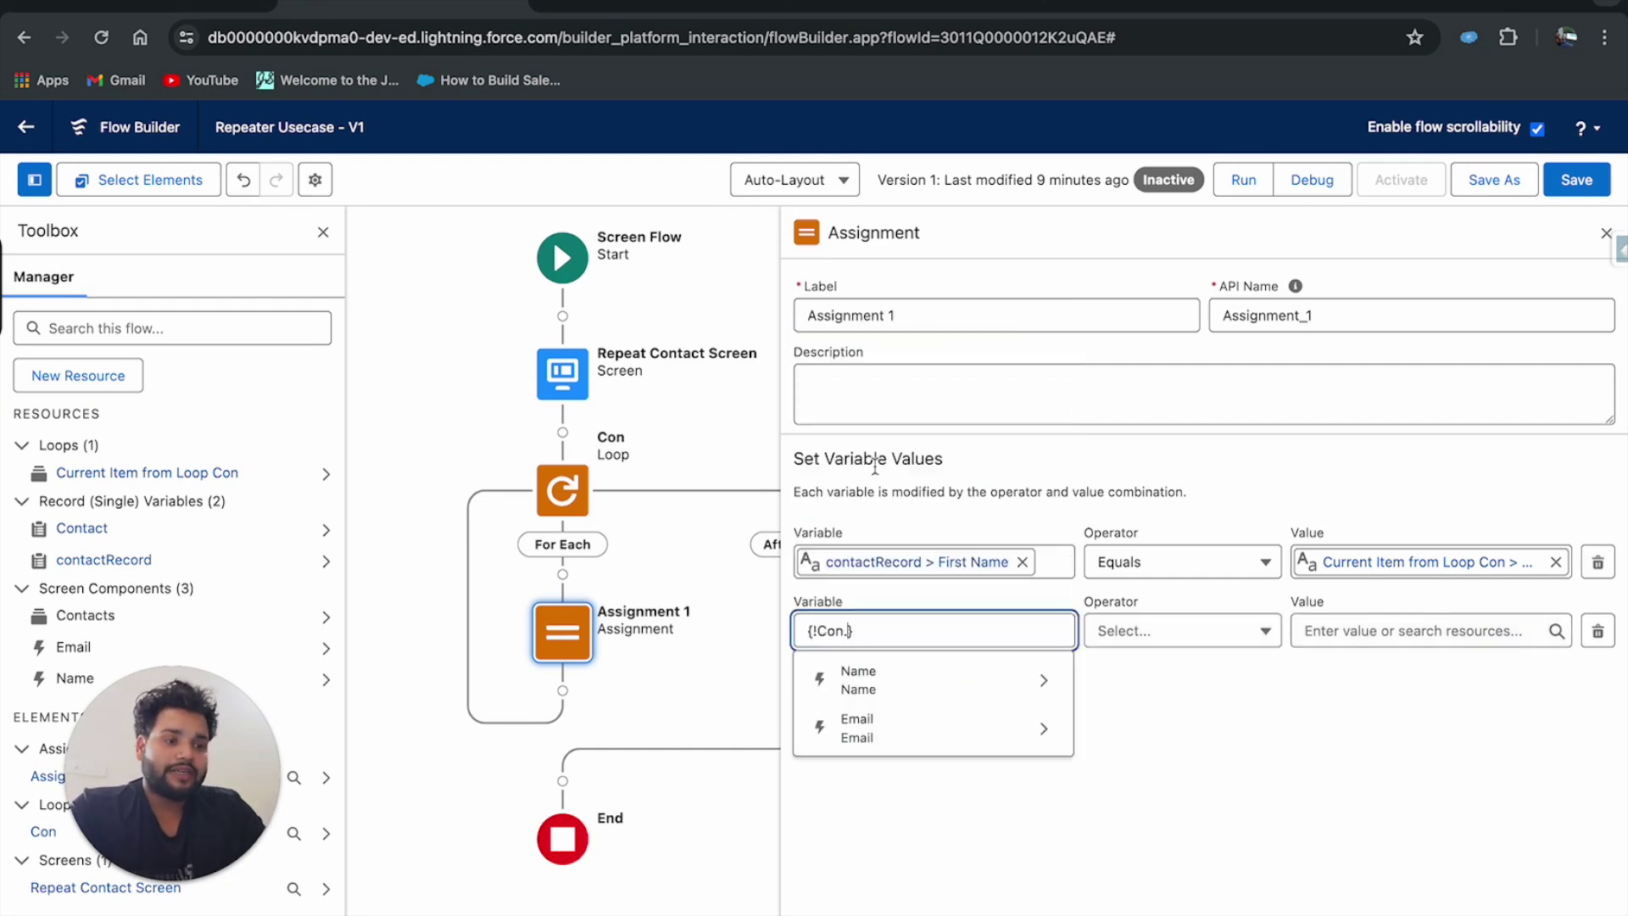
pyautogui.hotkey('ctrl', 'a')
pyautogui.press('BackSpace')
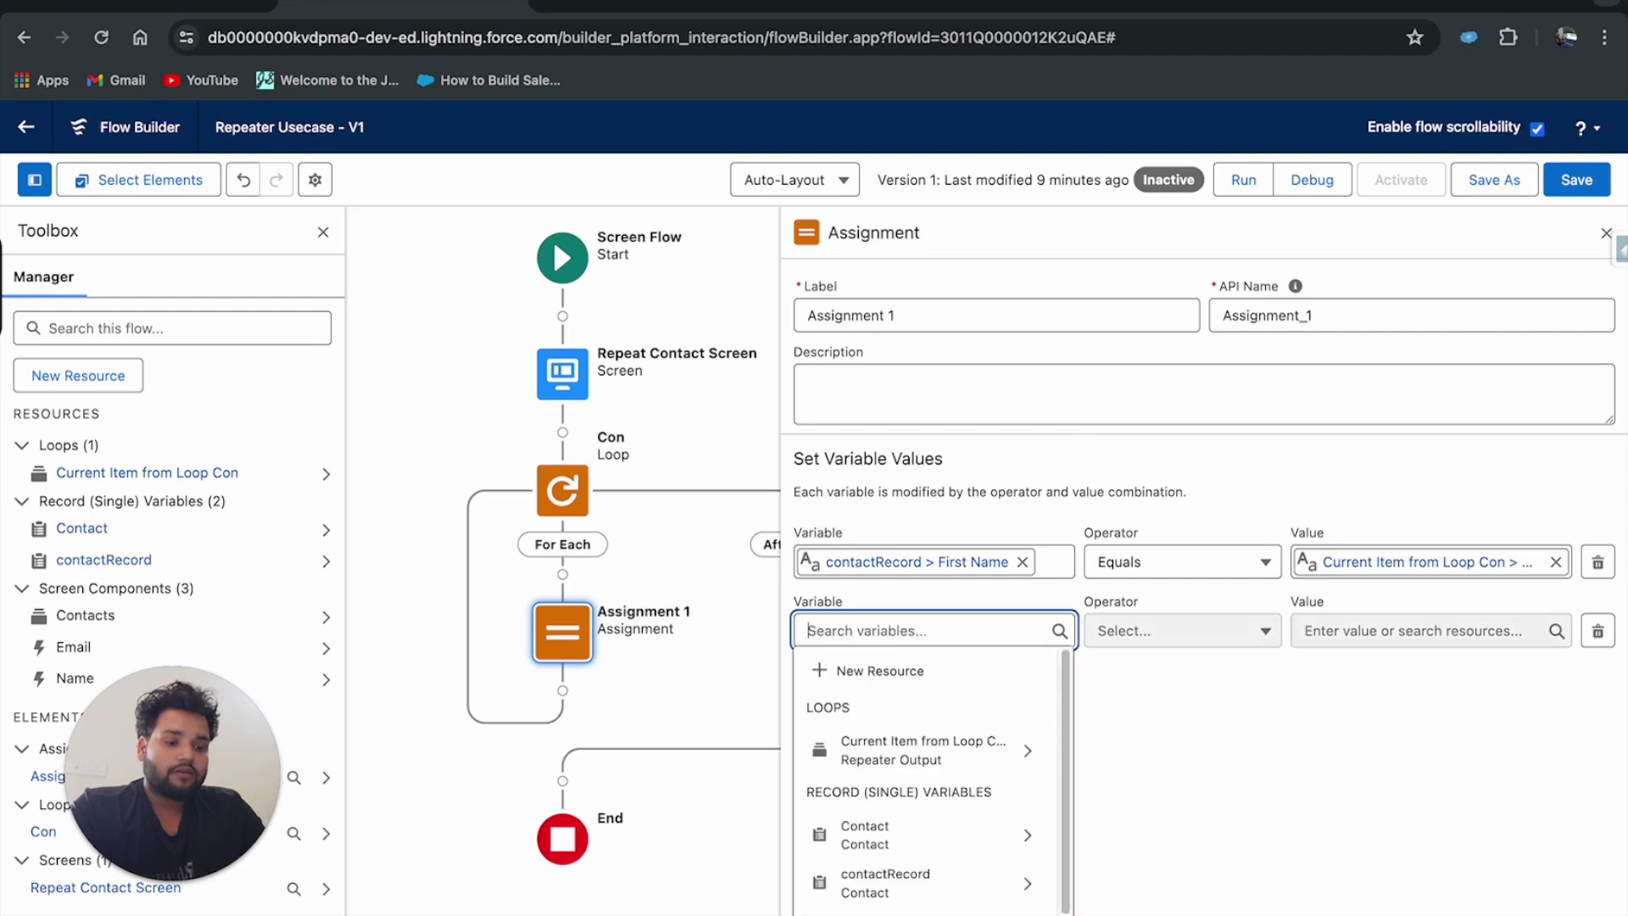
pyautogui.write('contac')
pyautogui.click(888, 762)
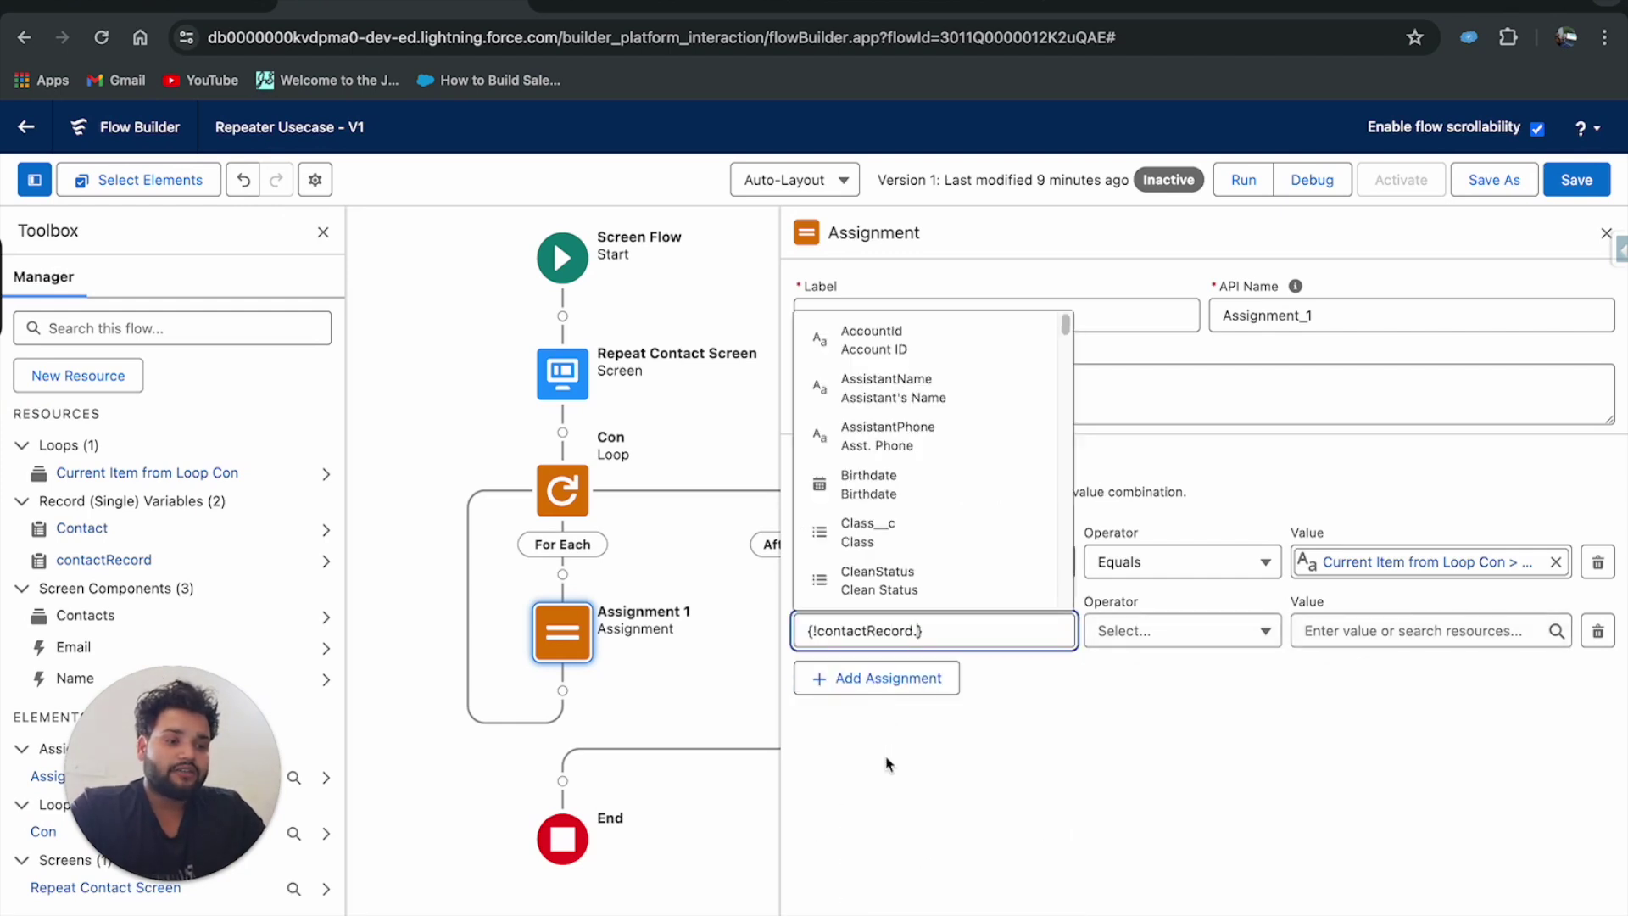
pyautogui.write('Last')
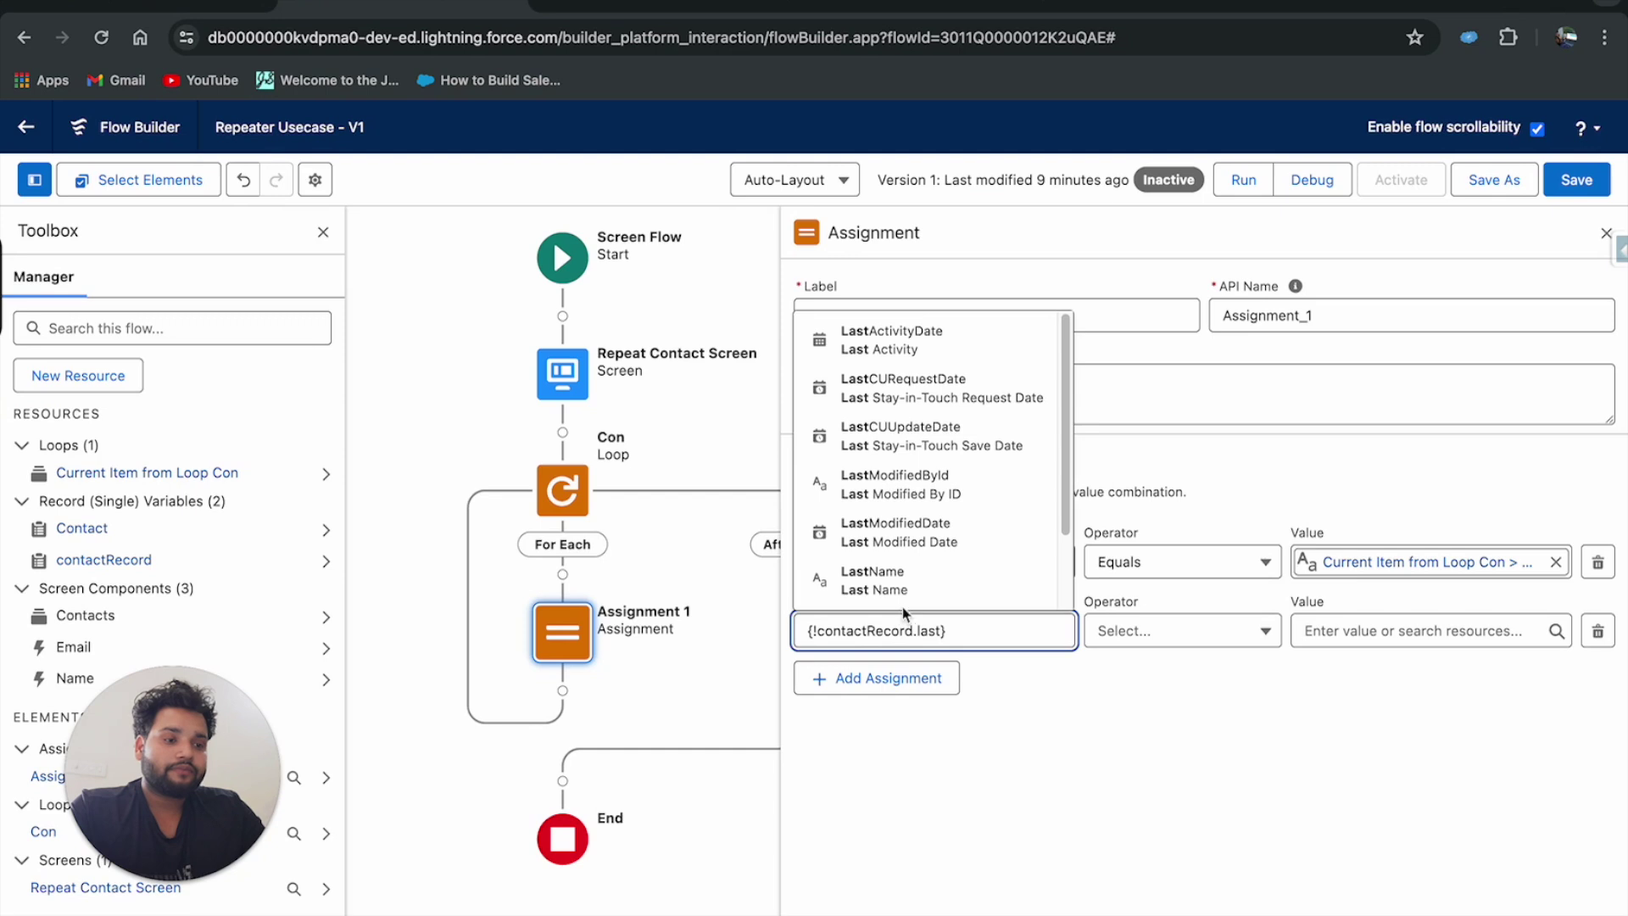
pyautogui.click(898, 597)
pyautogui.click(876, 678)
pyautogui.click(818, 698)
pyautogui.write('con')
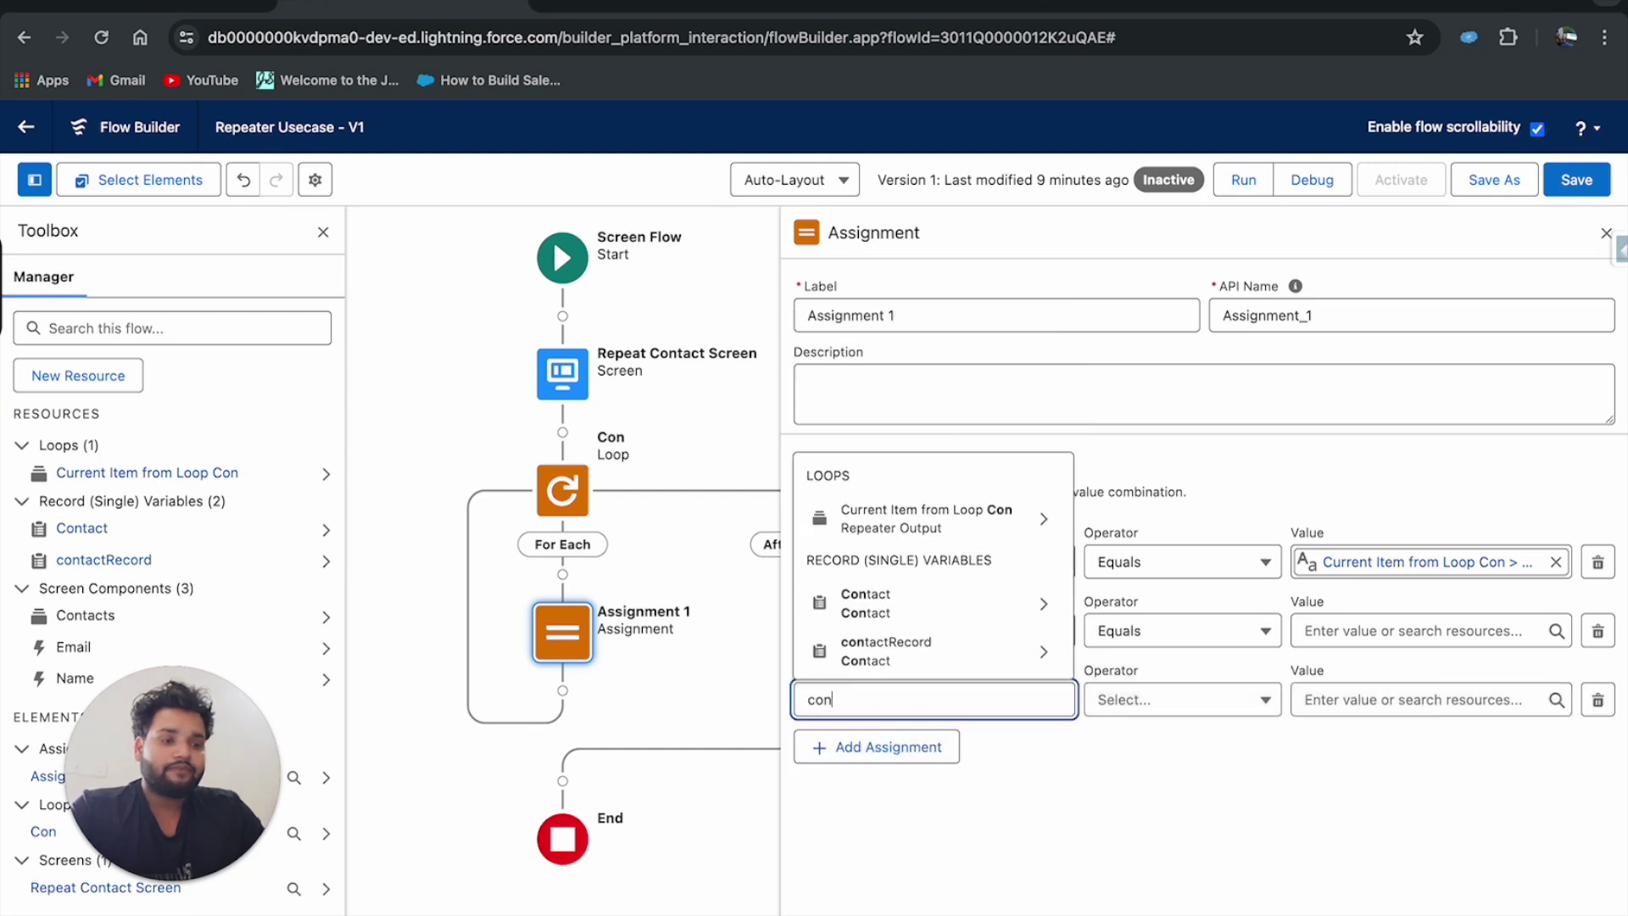
pyautogui.write('tact')
pyautogui.click(886, 651)
pyautogui.write('email')
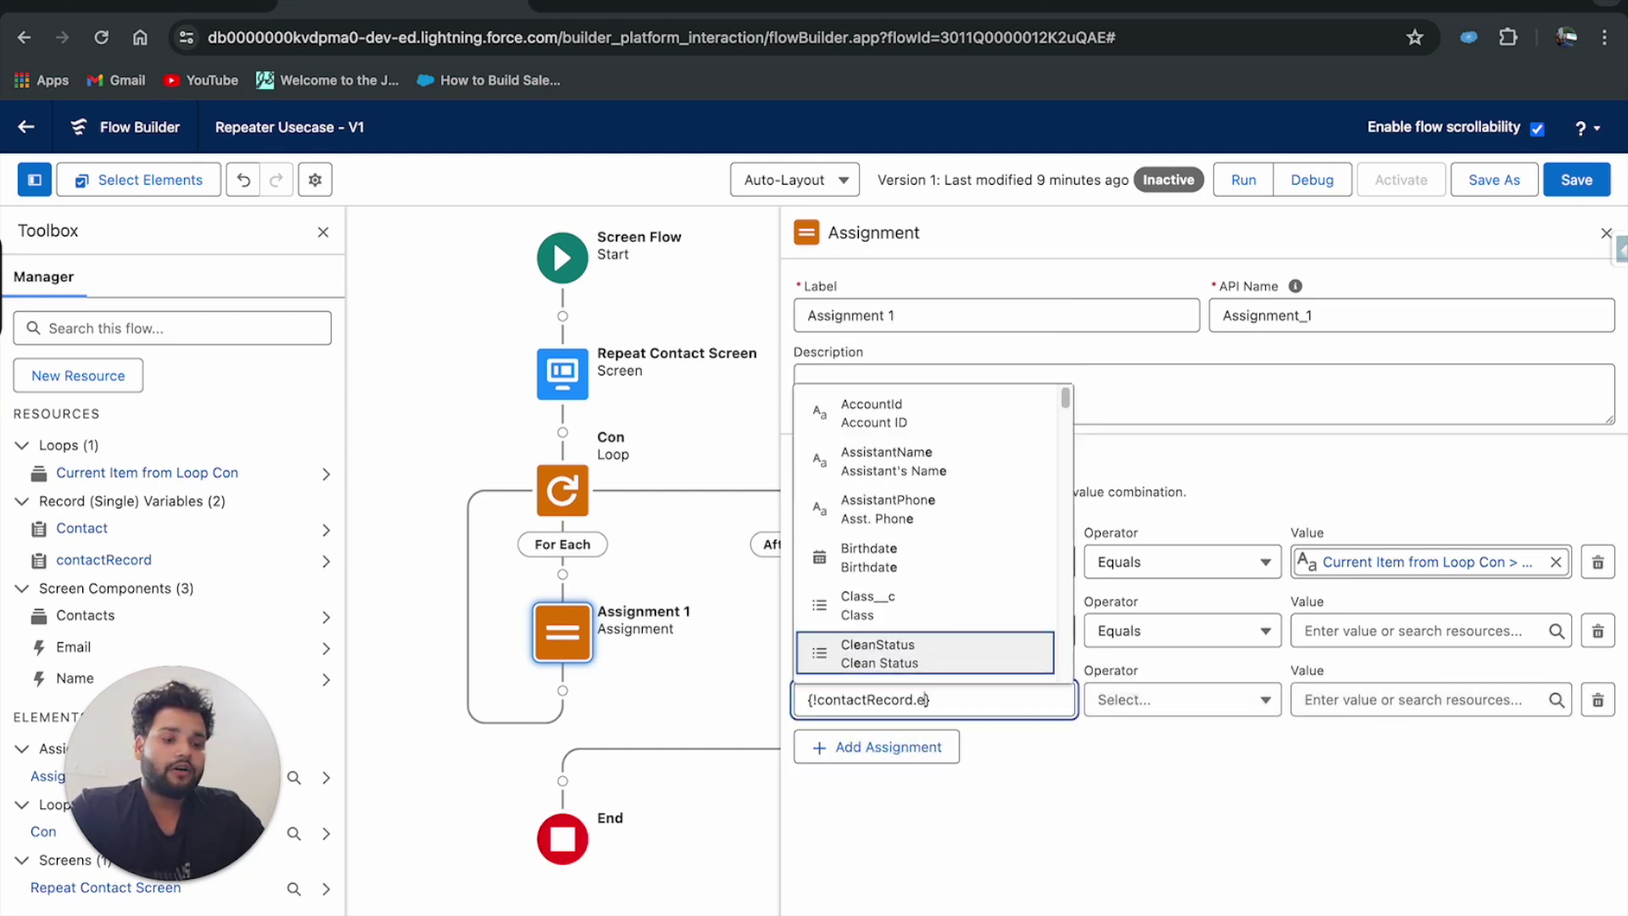
pyautogui.click(898, 462)
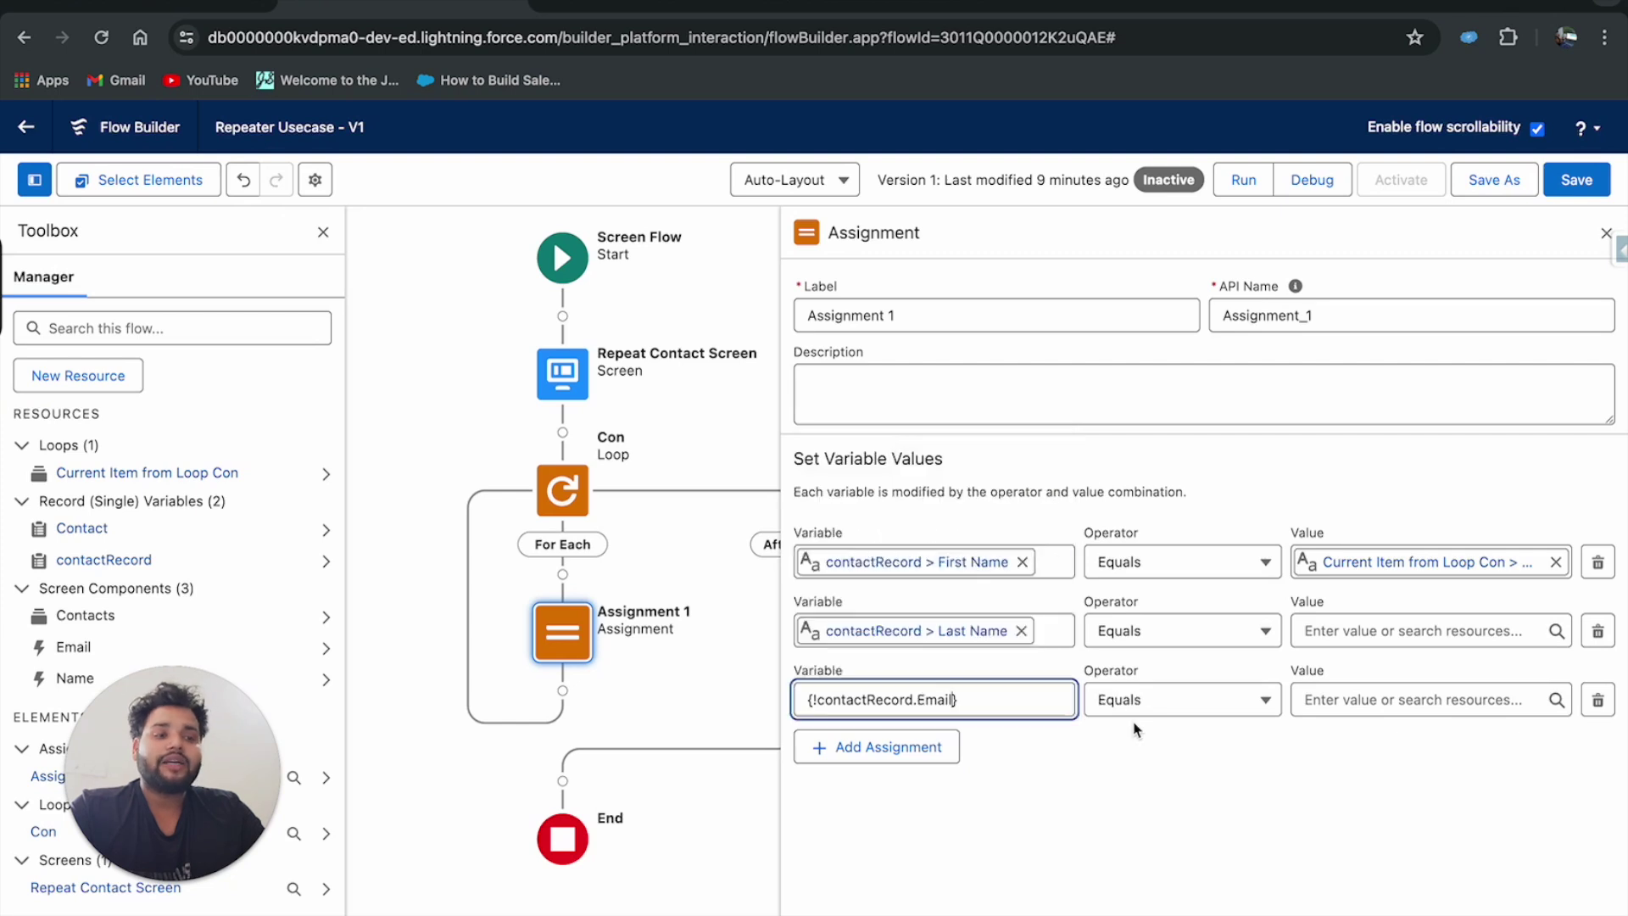
# Set those rows' values to {!Con.Name.lastName} and {!Con.Email.value}.
pyautogui.click(1344, 632)
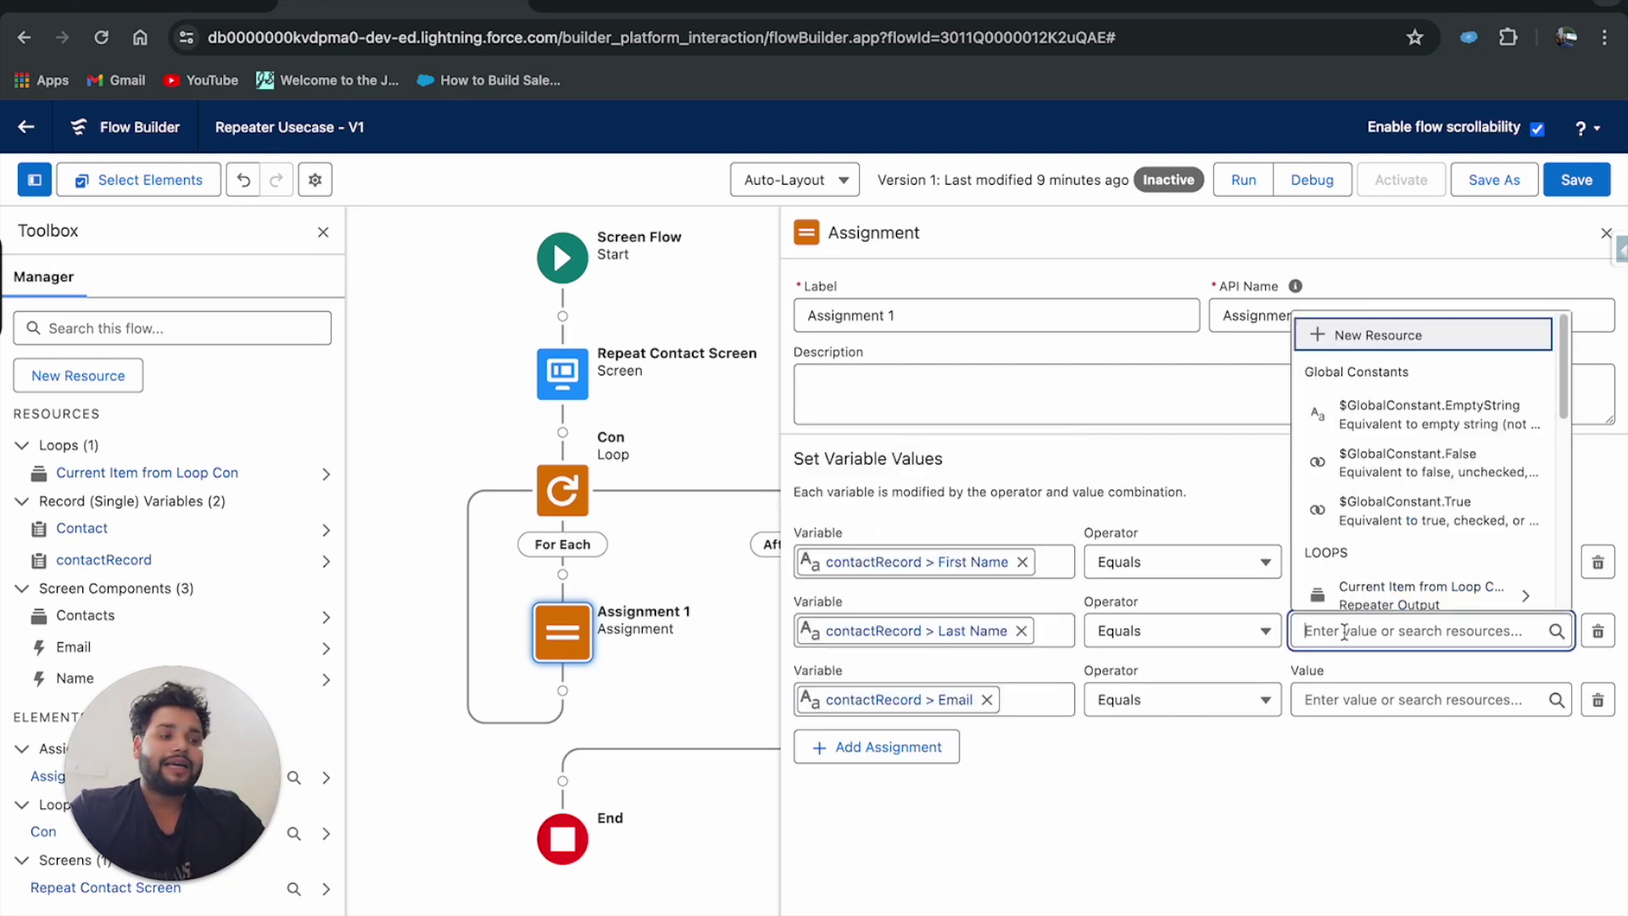
pyautogui.write('con')
pyautogui.click(1421, 559)
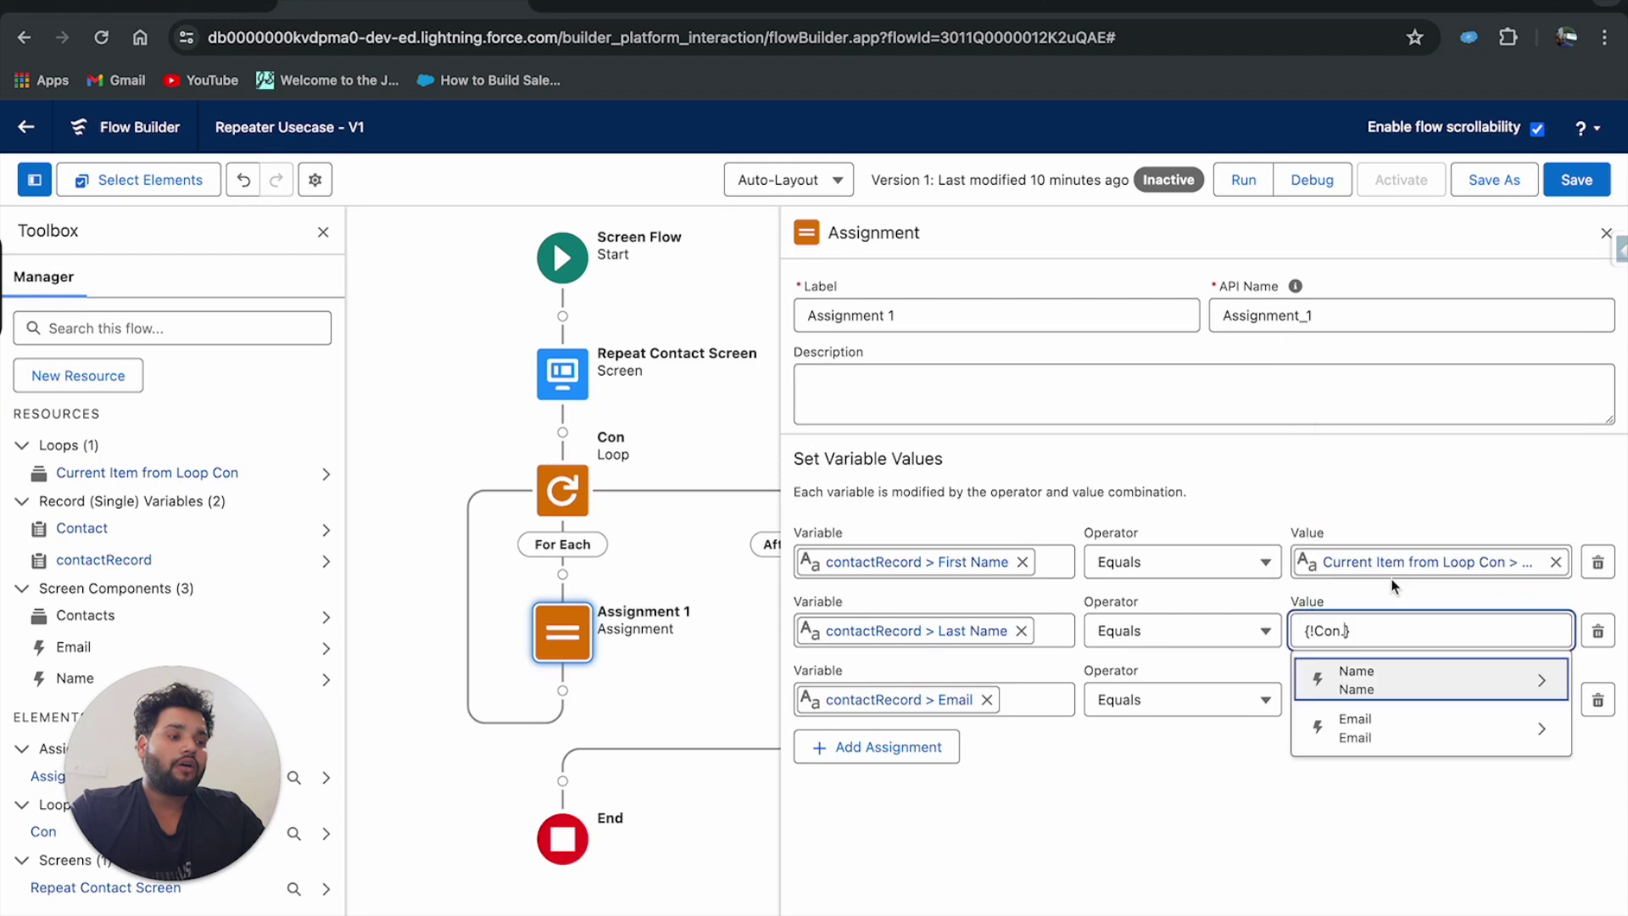
pyautogui.click(1370, 673)
pyautogui.click(1384, 585)
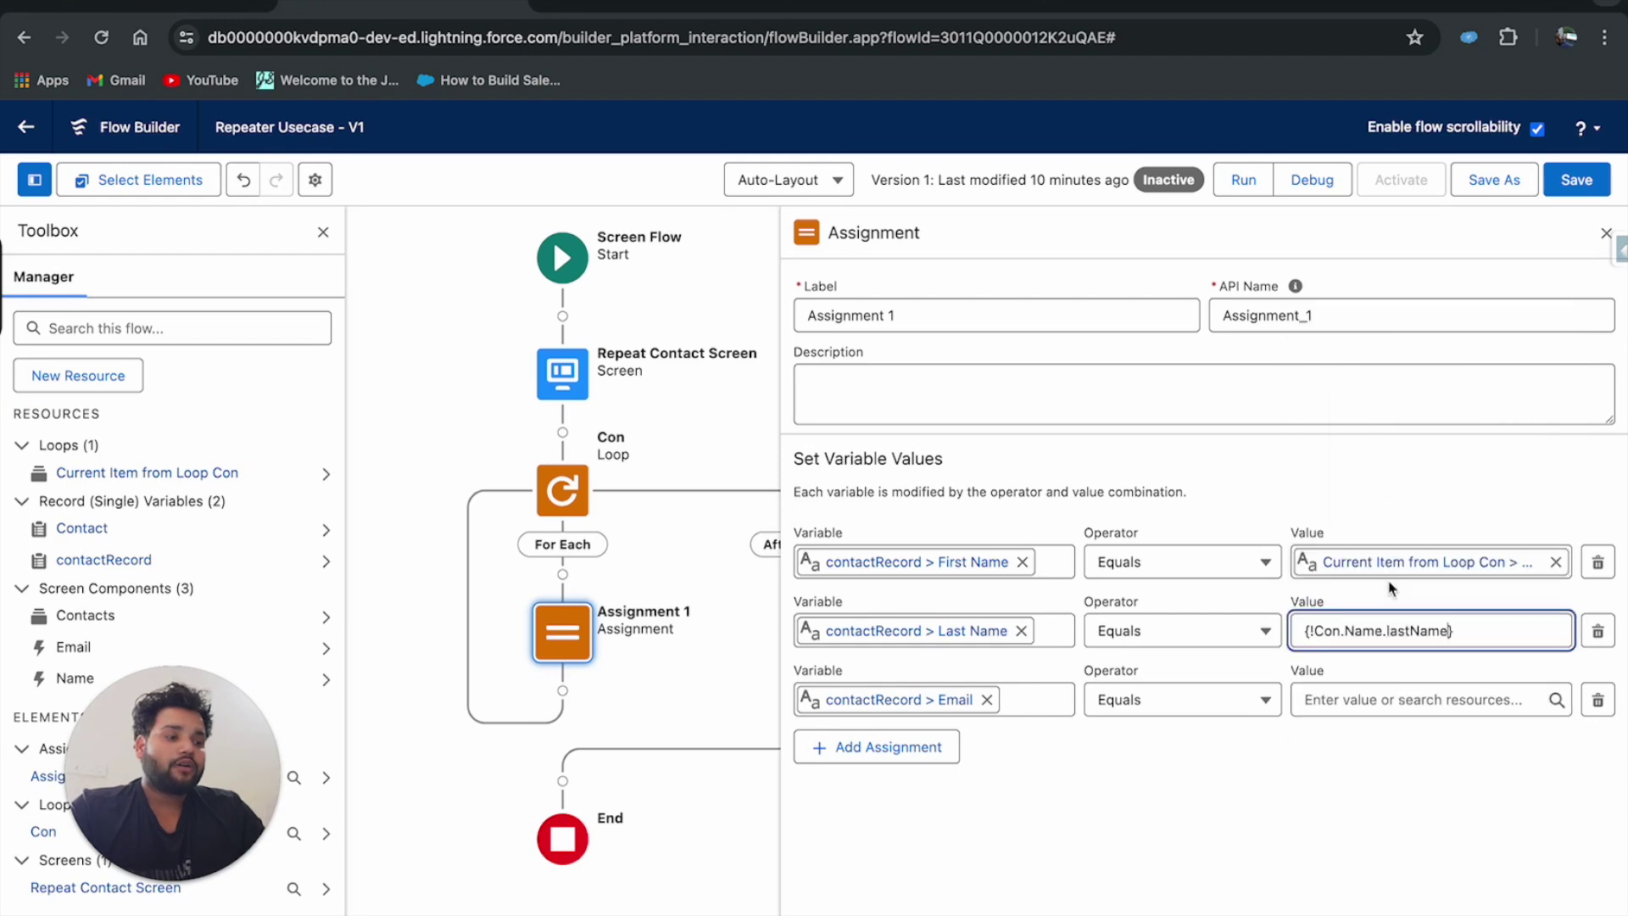
pyautogui.click(1365, 699)
pyautogui.write('con')
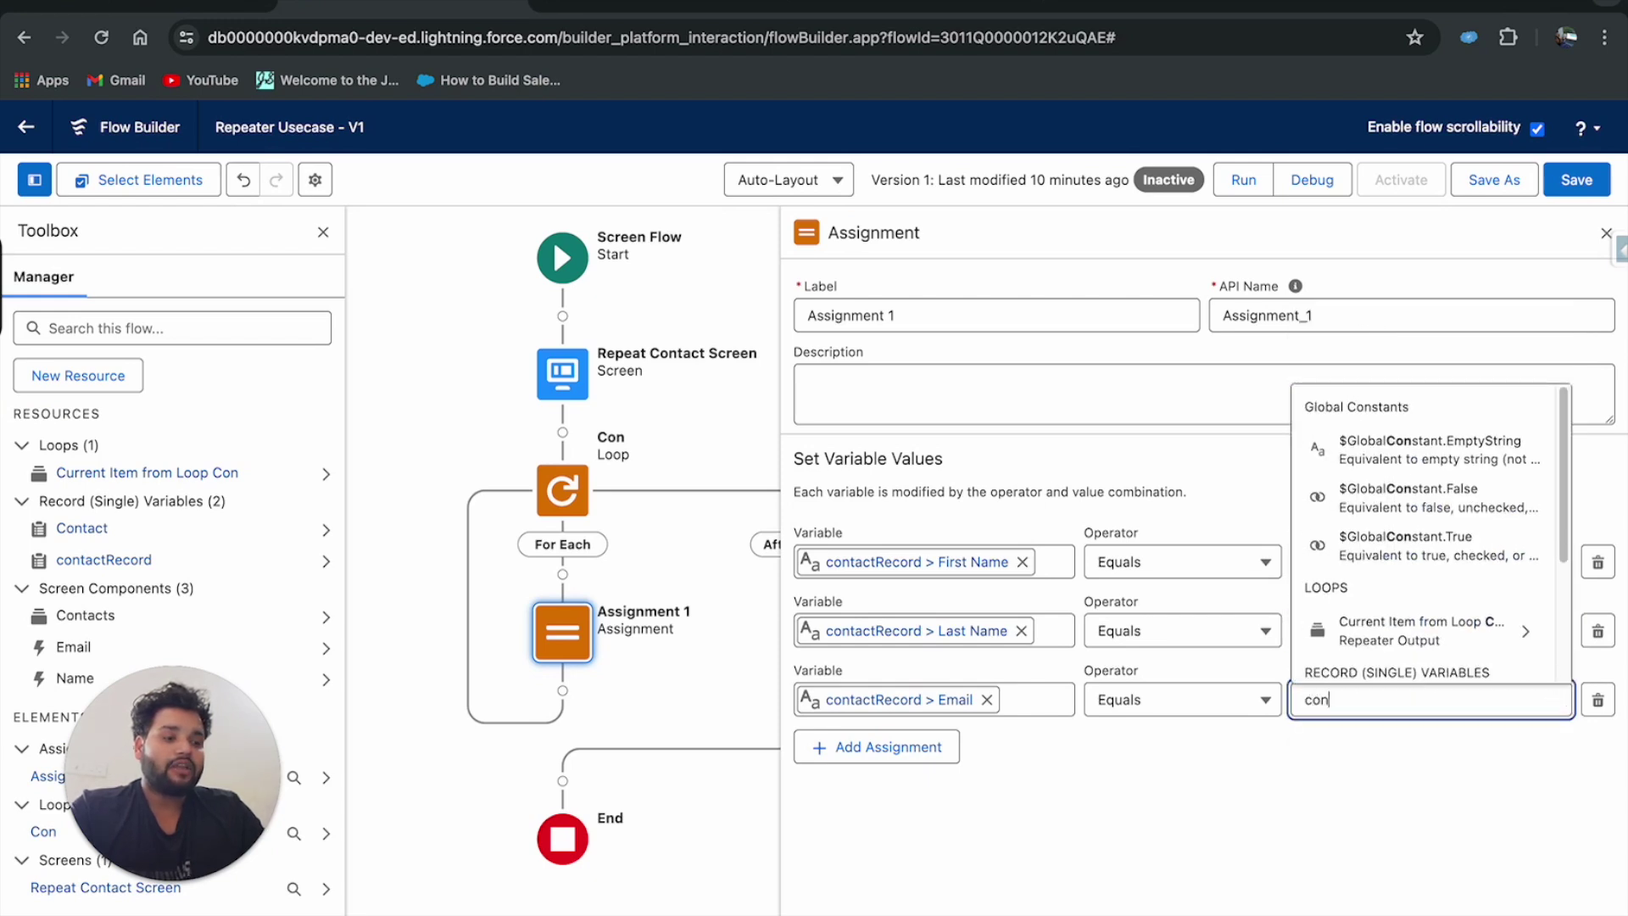
pyautogui.click(1397, 629)
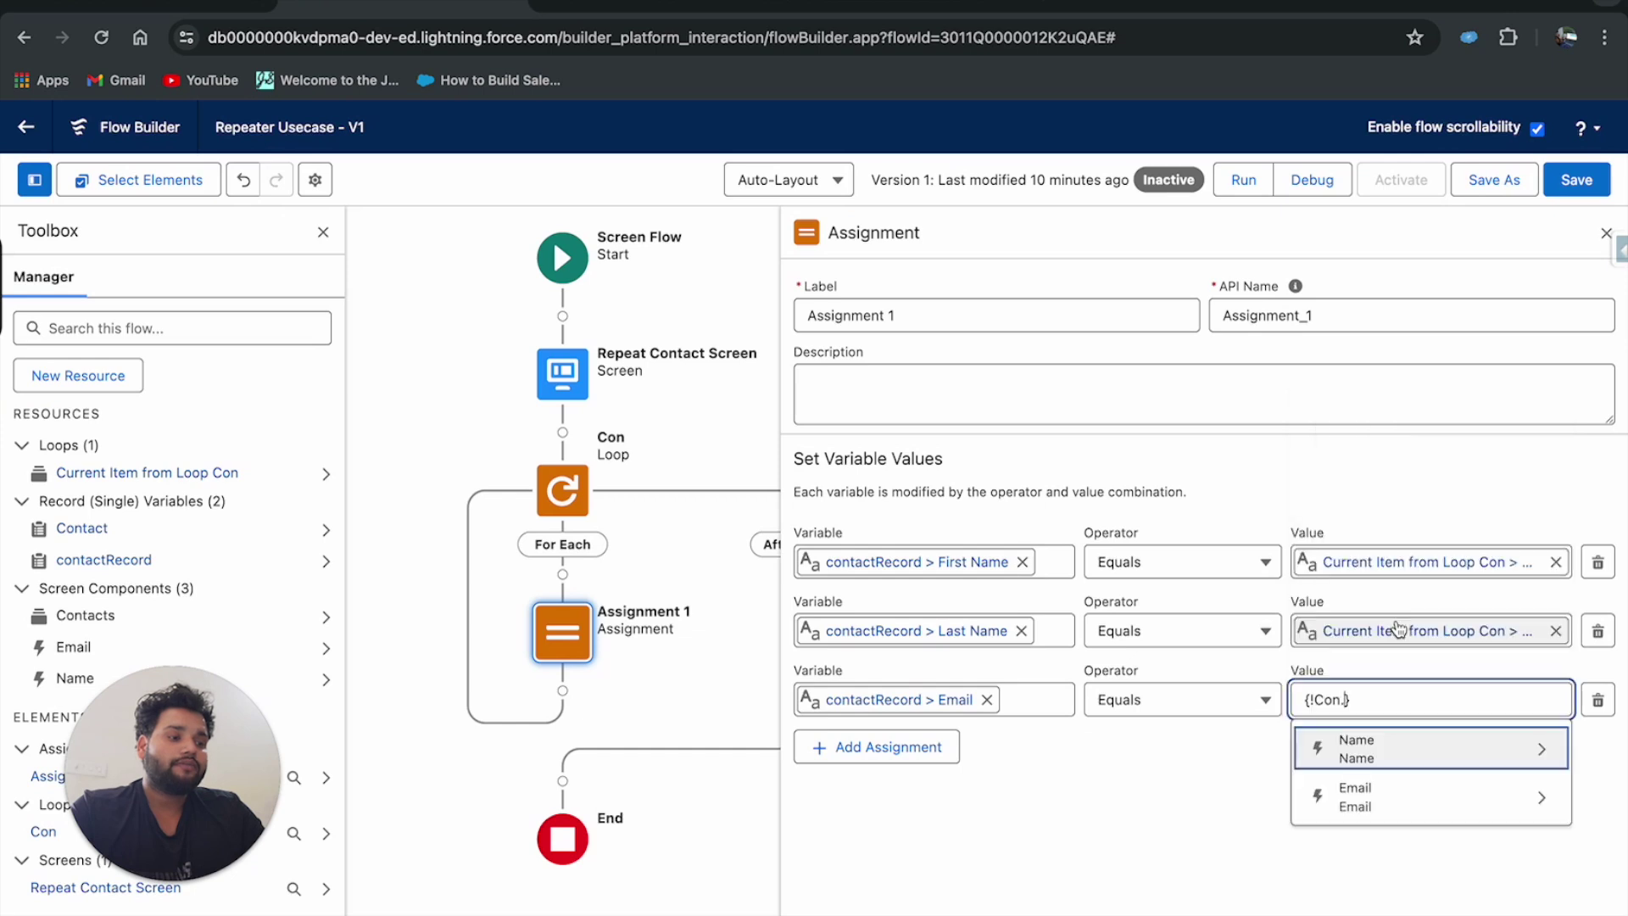
pyautogui.click(1360, 787)
pyautogui.click(1365, 653)
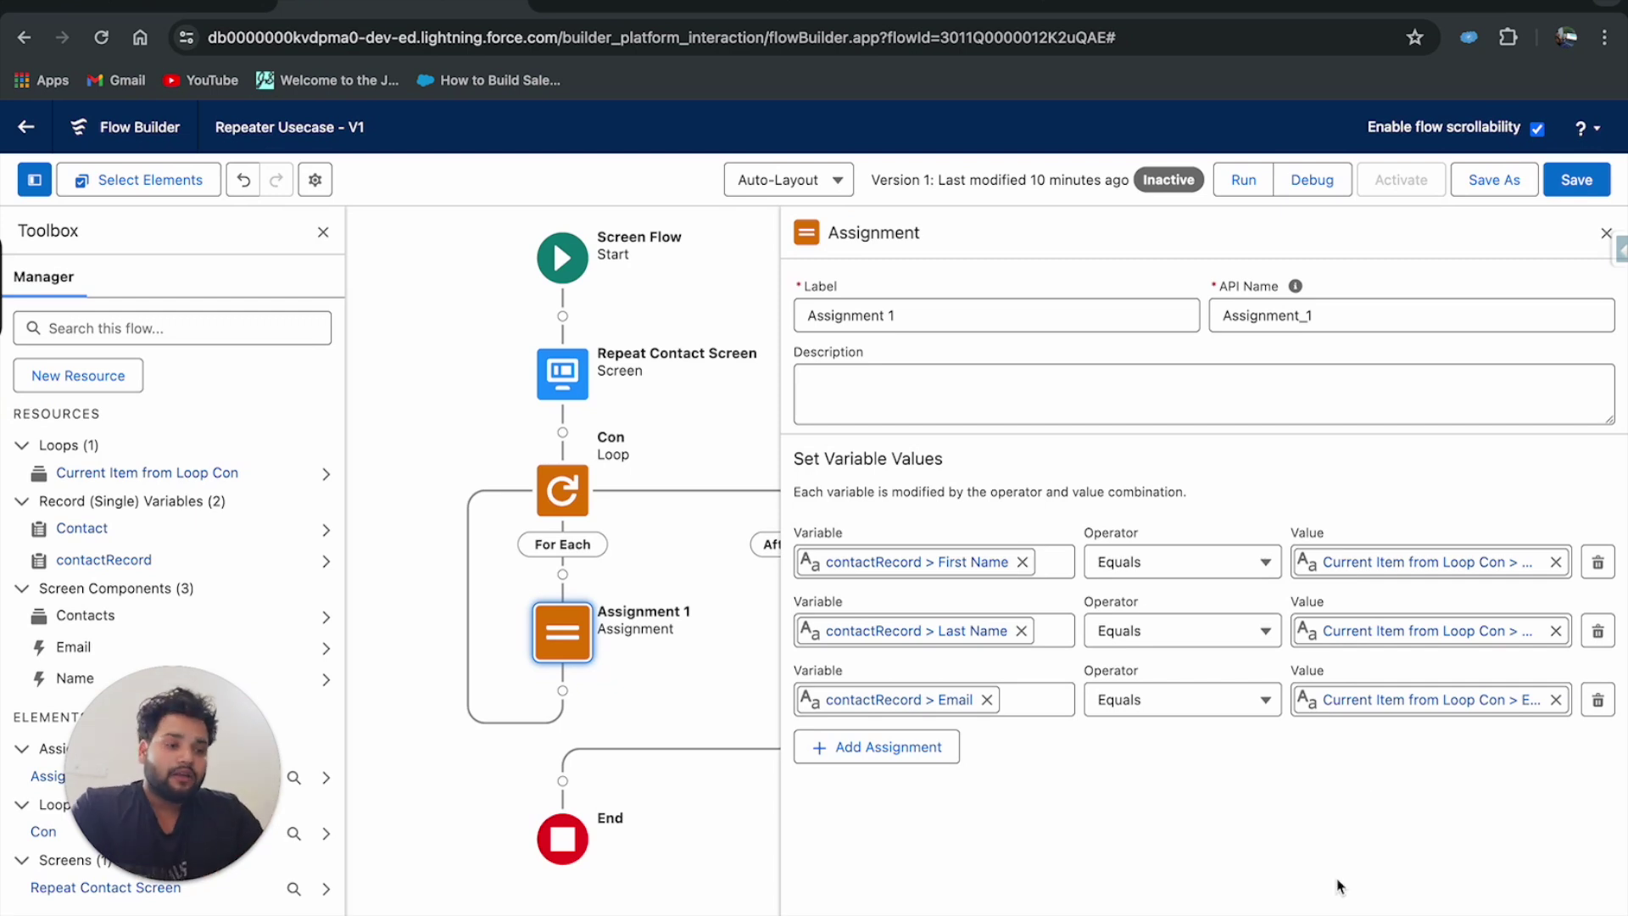
# Add a fourth, empty assignment row and open its variable choices.
pyautogui.click(908, 748)
pyautogui.click(859, 763)
# Create conCollection, a Record variable of object Contact allowing multiple values.
pyautogui.click(858, 475)
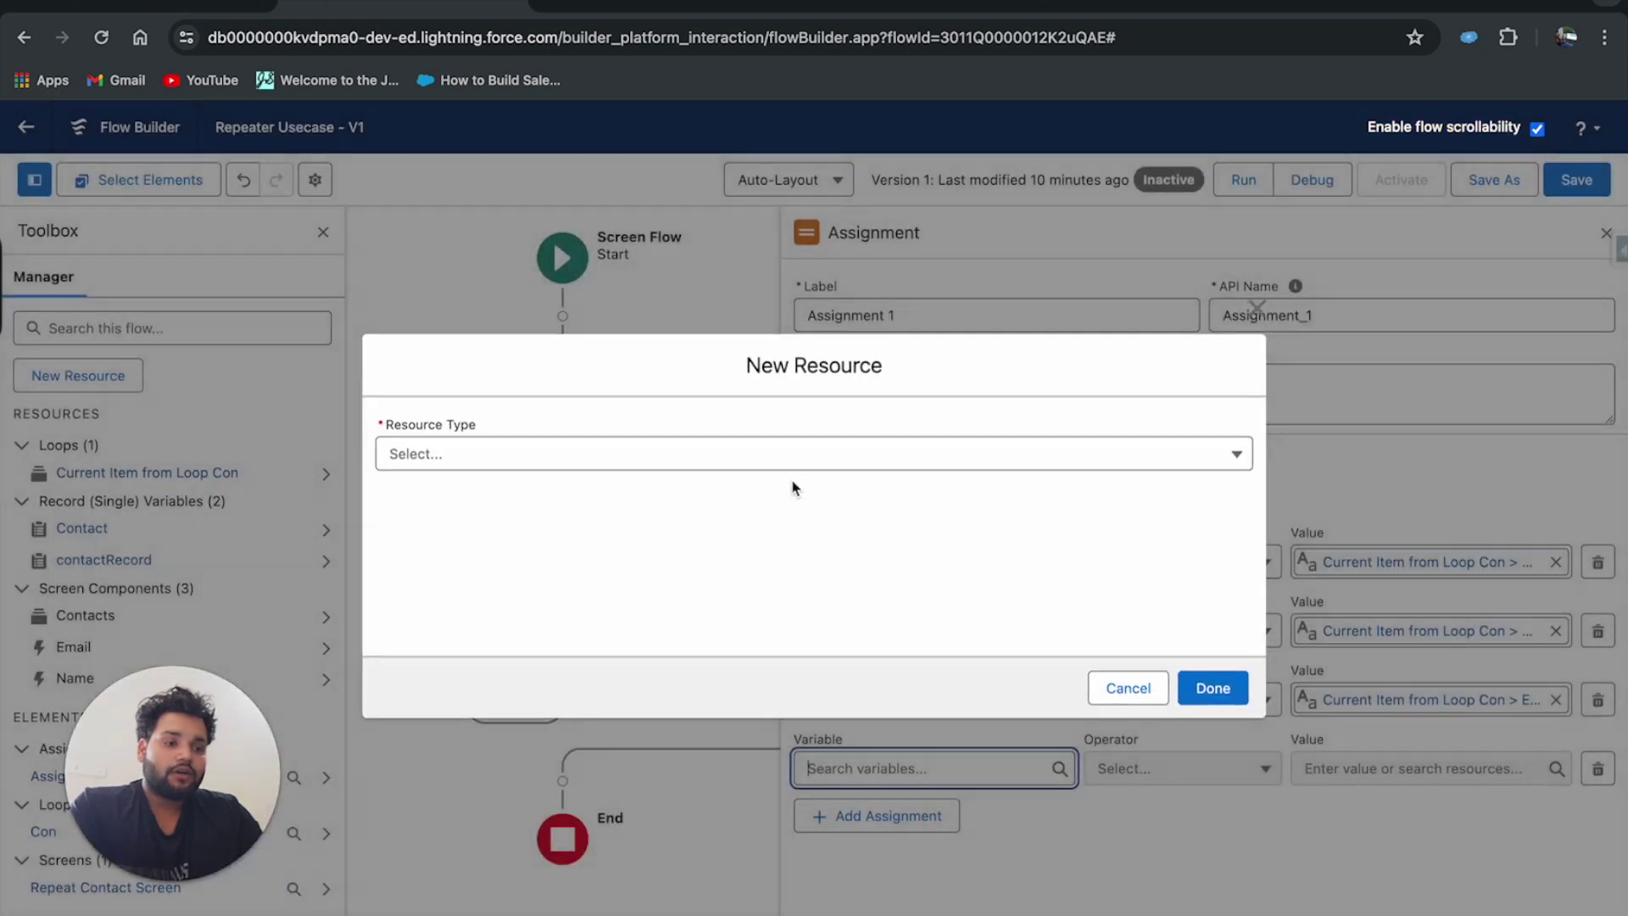
pyautogui.click(547, 462)
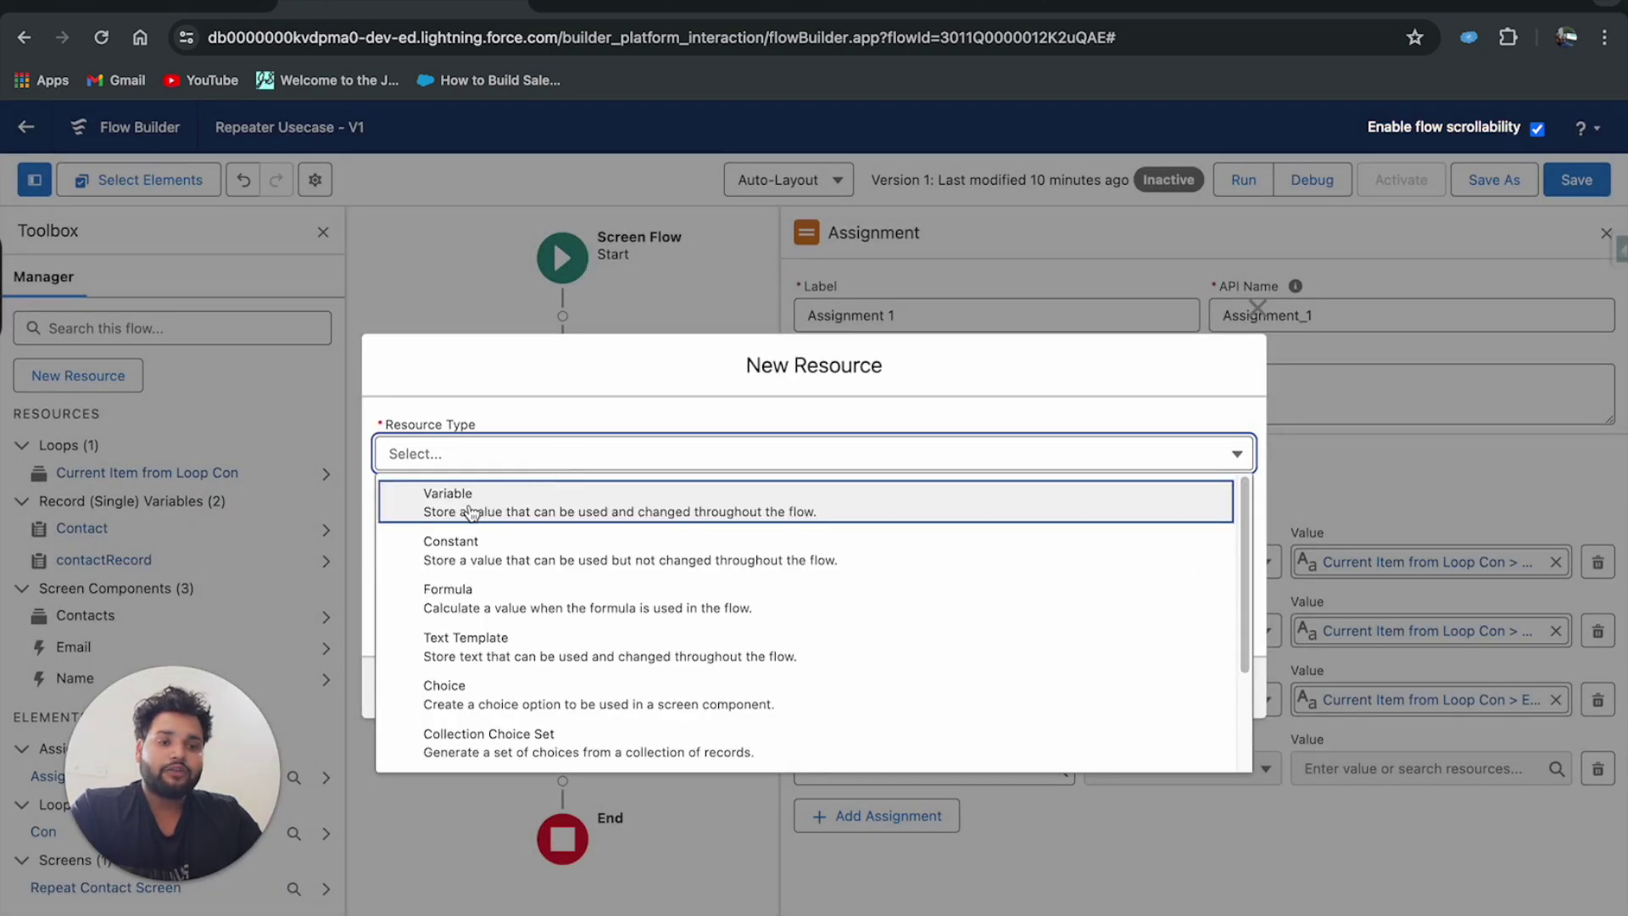
pyautogui.click(470, 512)
pyautogui.click(465, 500)
pyautogui.write('con')
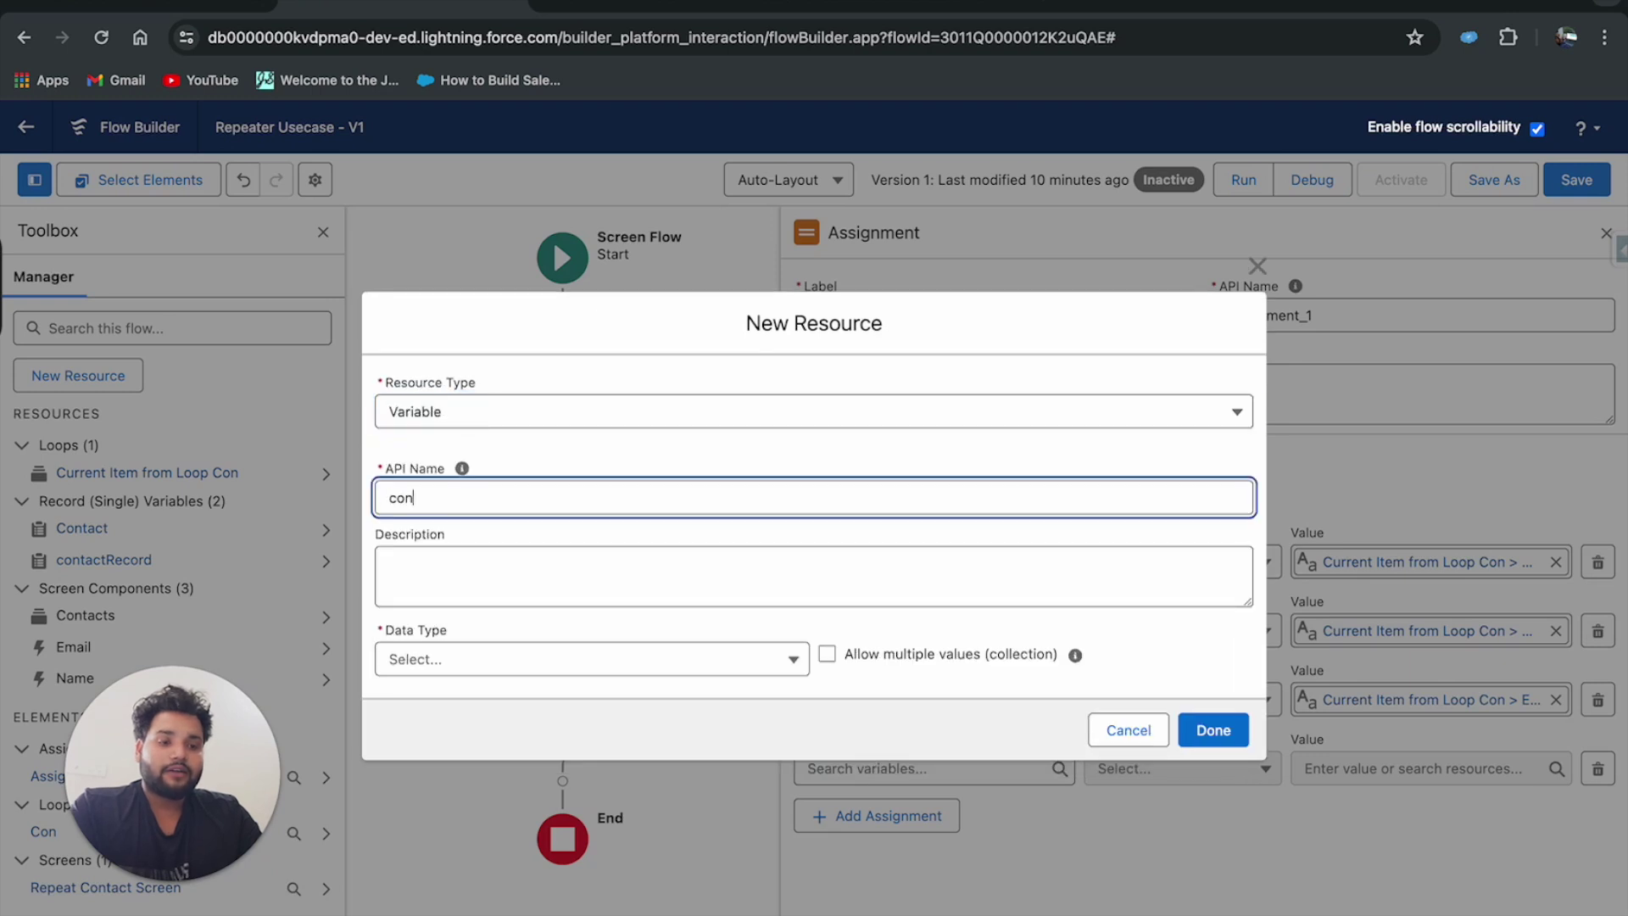
pyautogui.write('Collection')
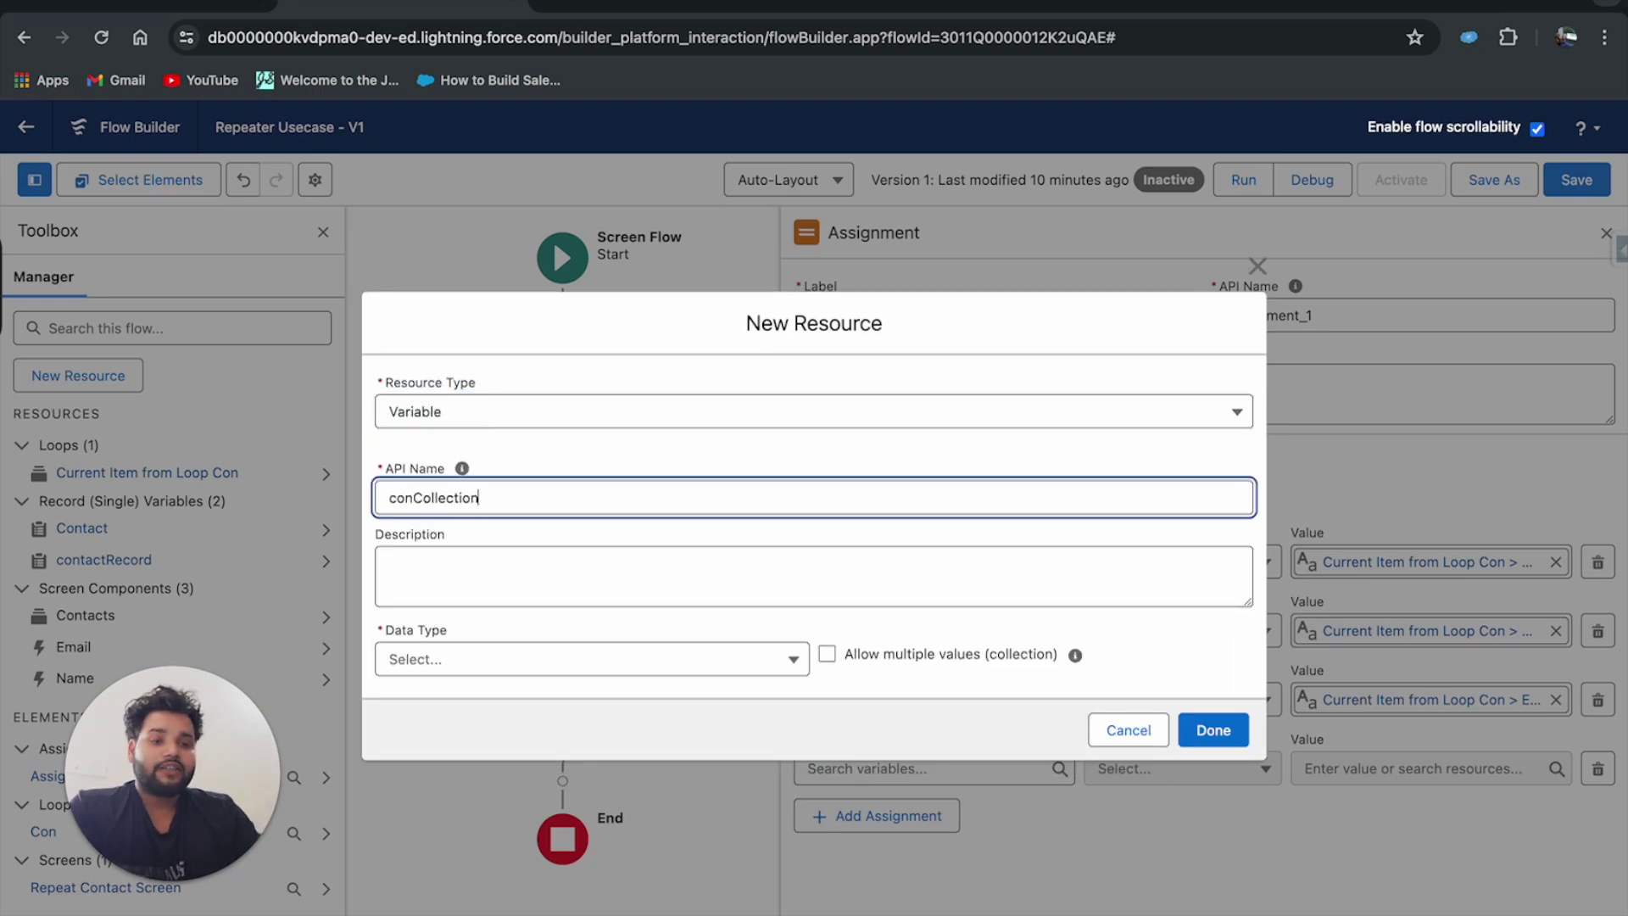
pyautogui.click(425, 659)
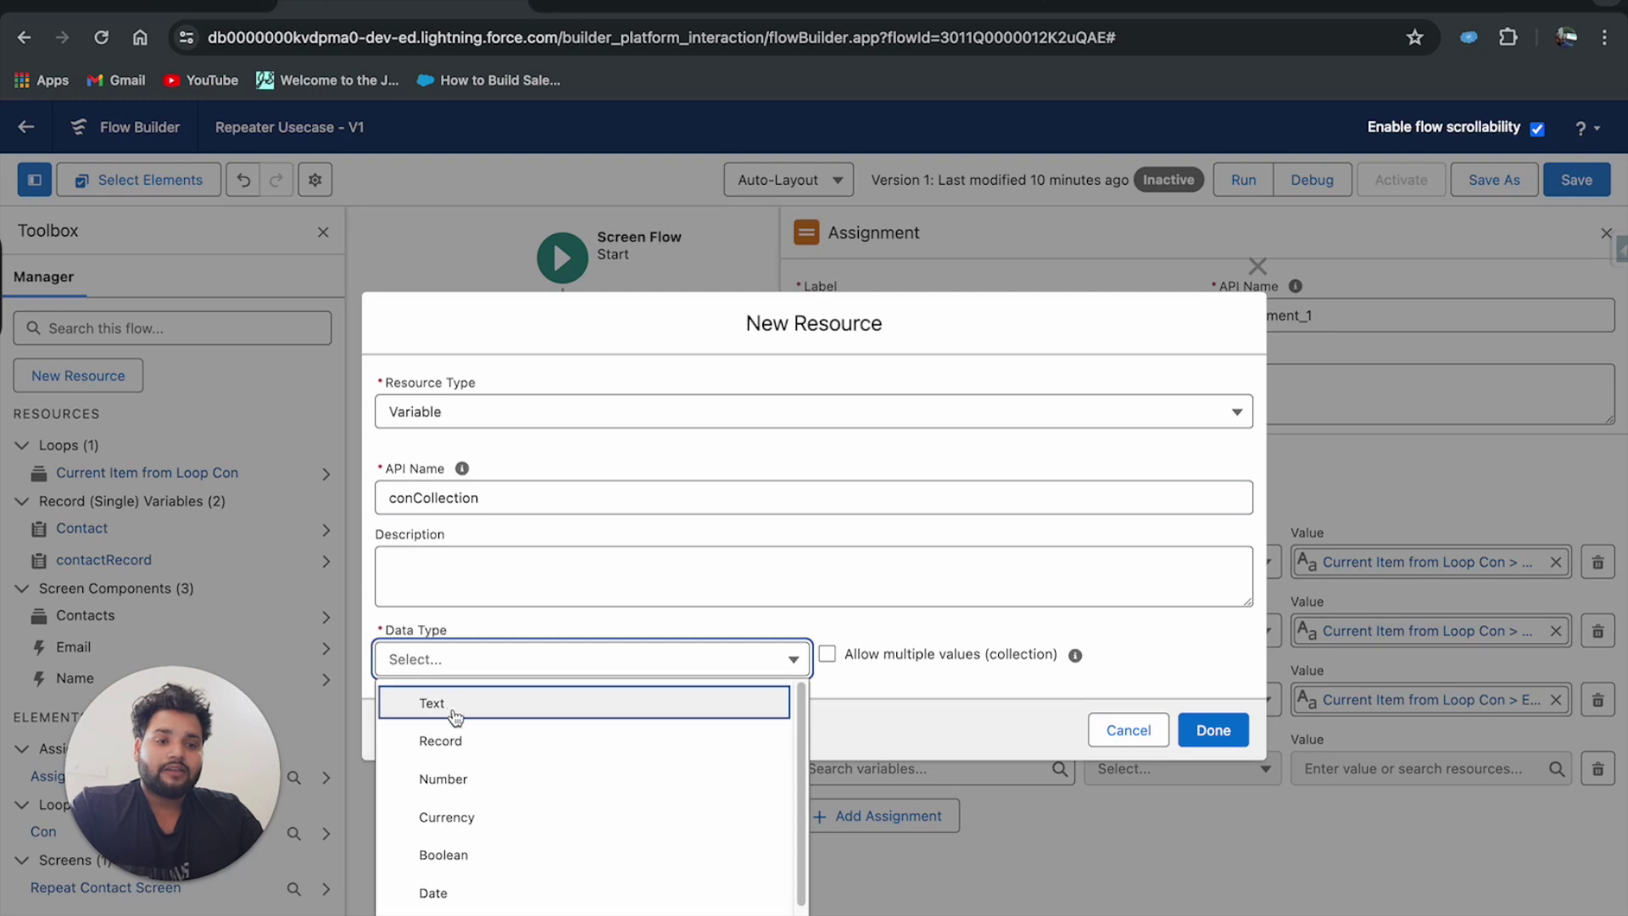
pyautogui.click(442, 740)
pyautogui.click(827, 589)
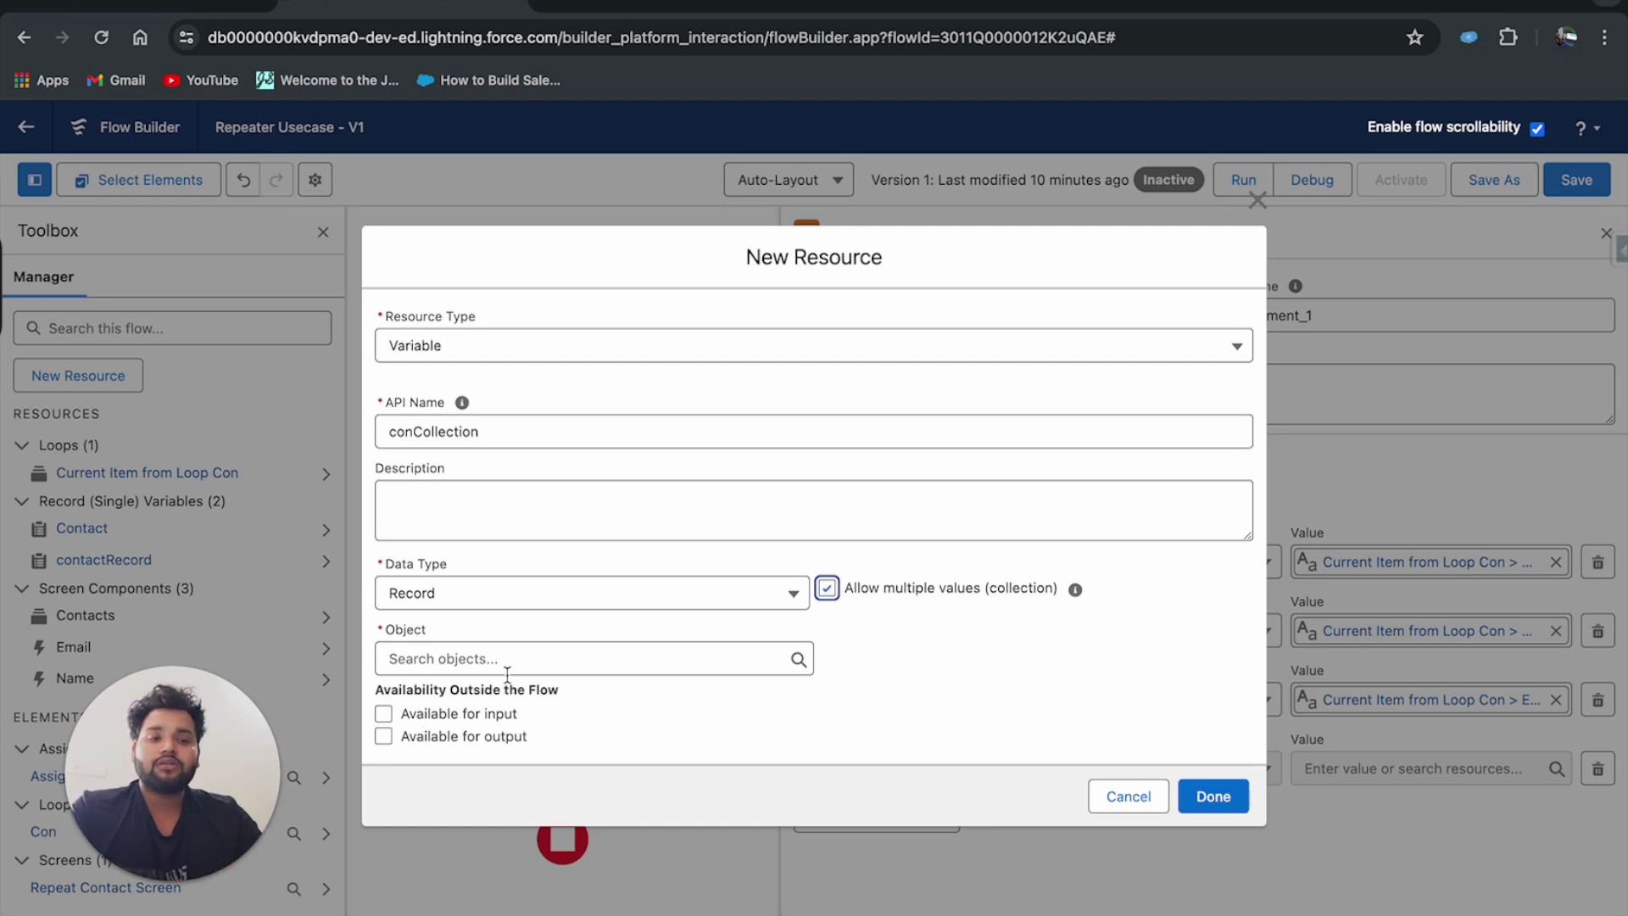
pyautogui.click(479, 665)
pyautogui.write('con')
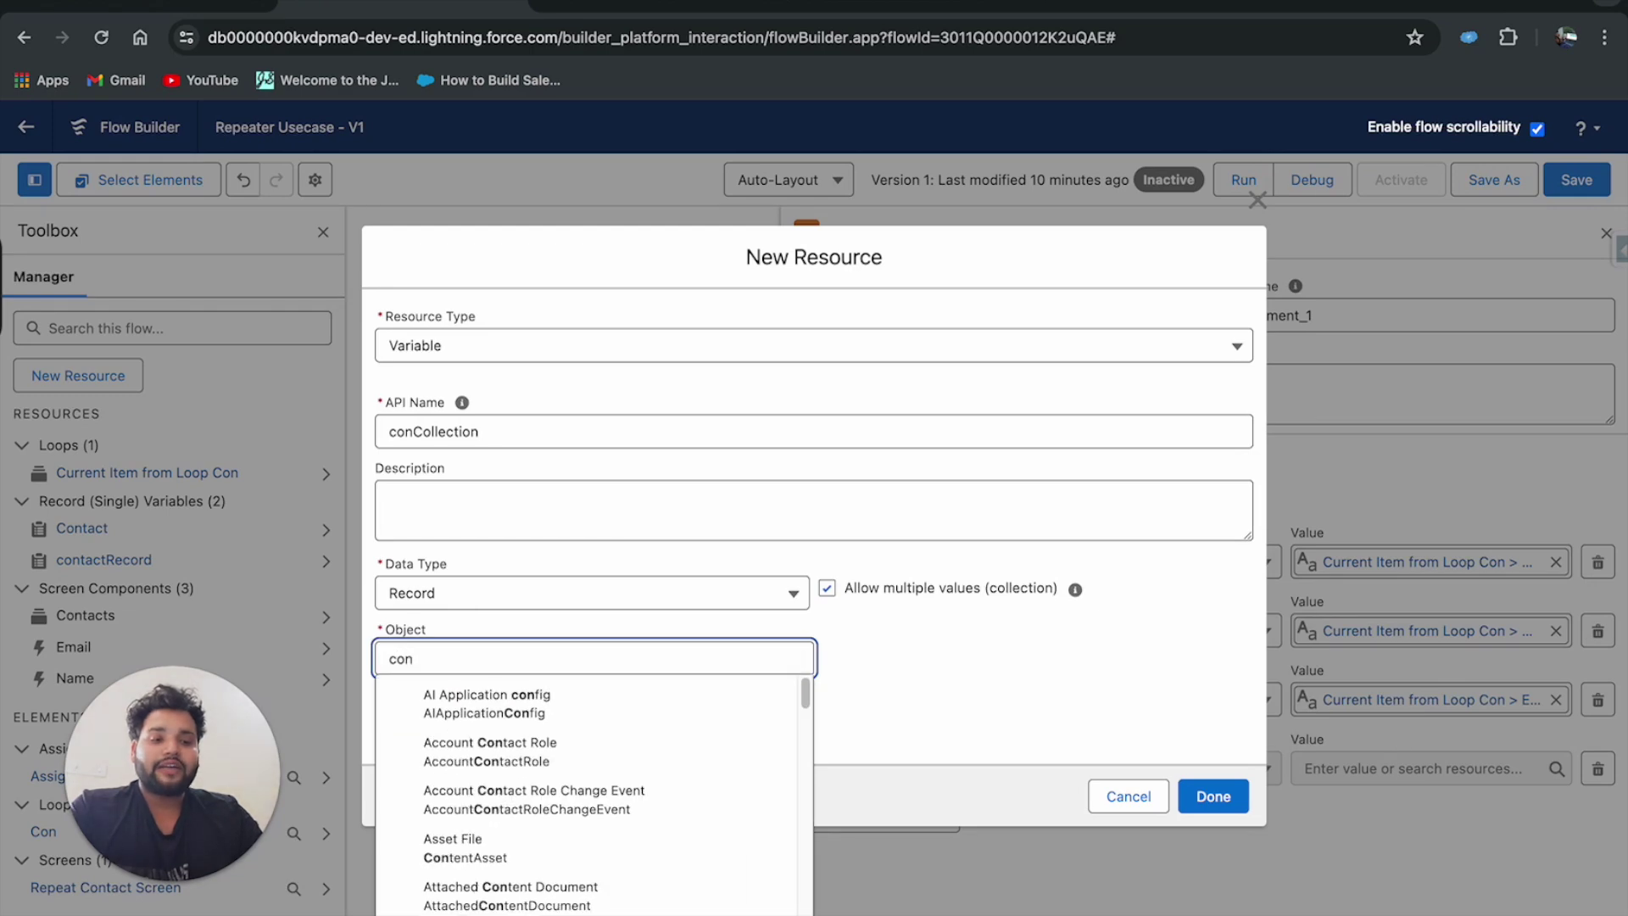
pyautogui.write('tact')
pyautogui.click(492, 852)
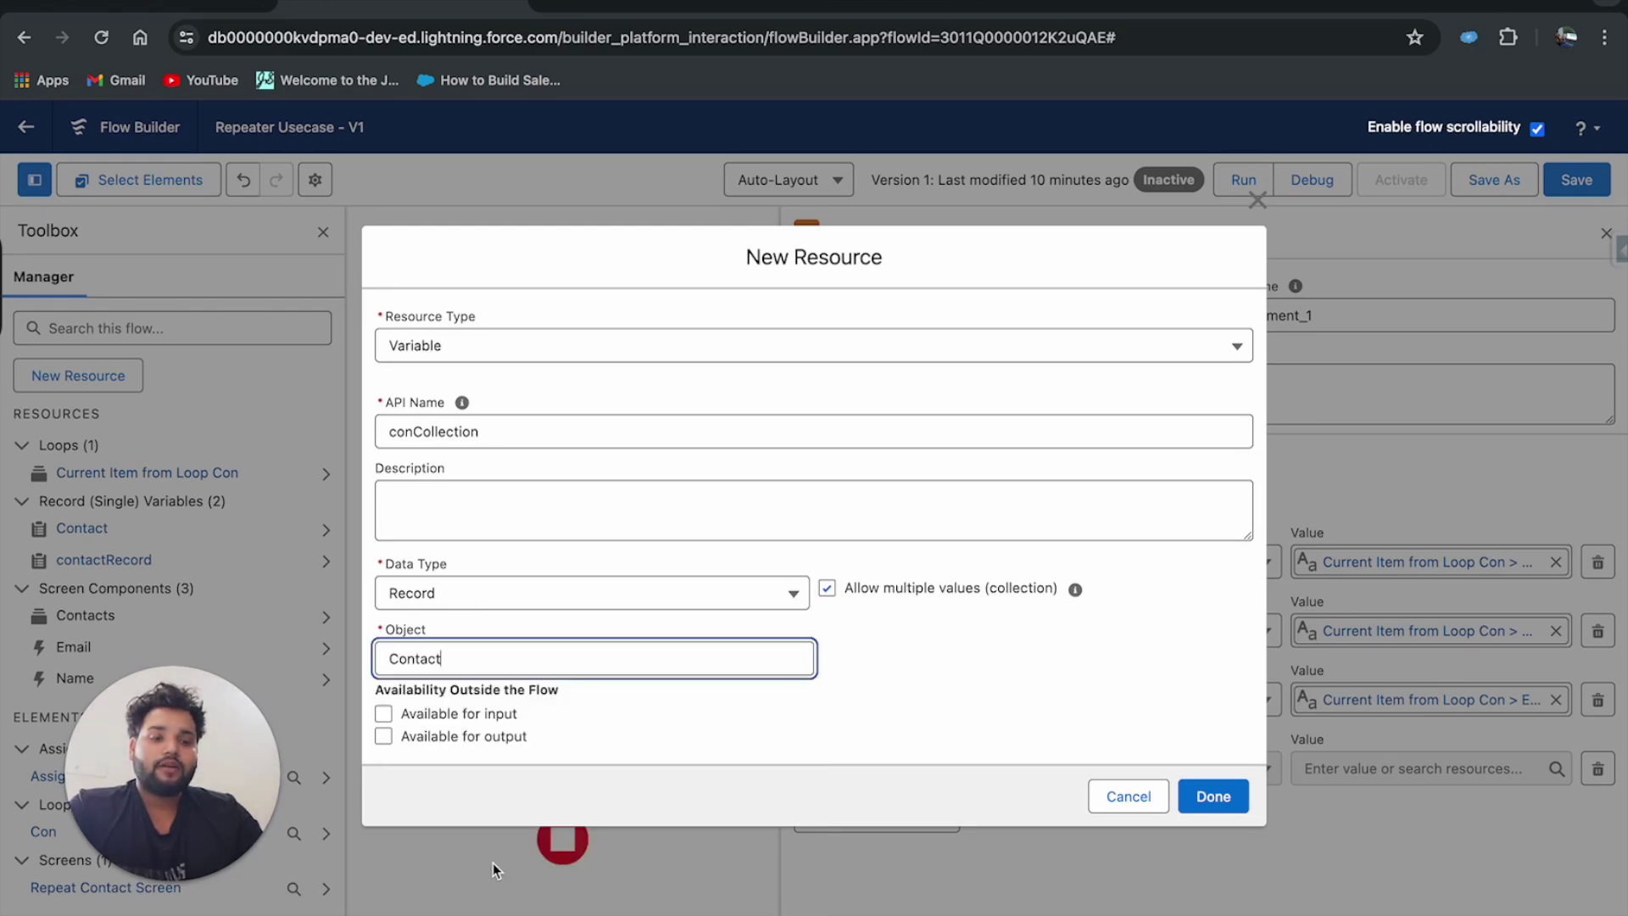
pyautogui.click(1216, 797)
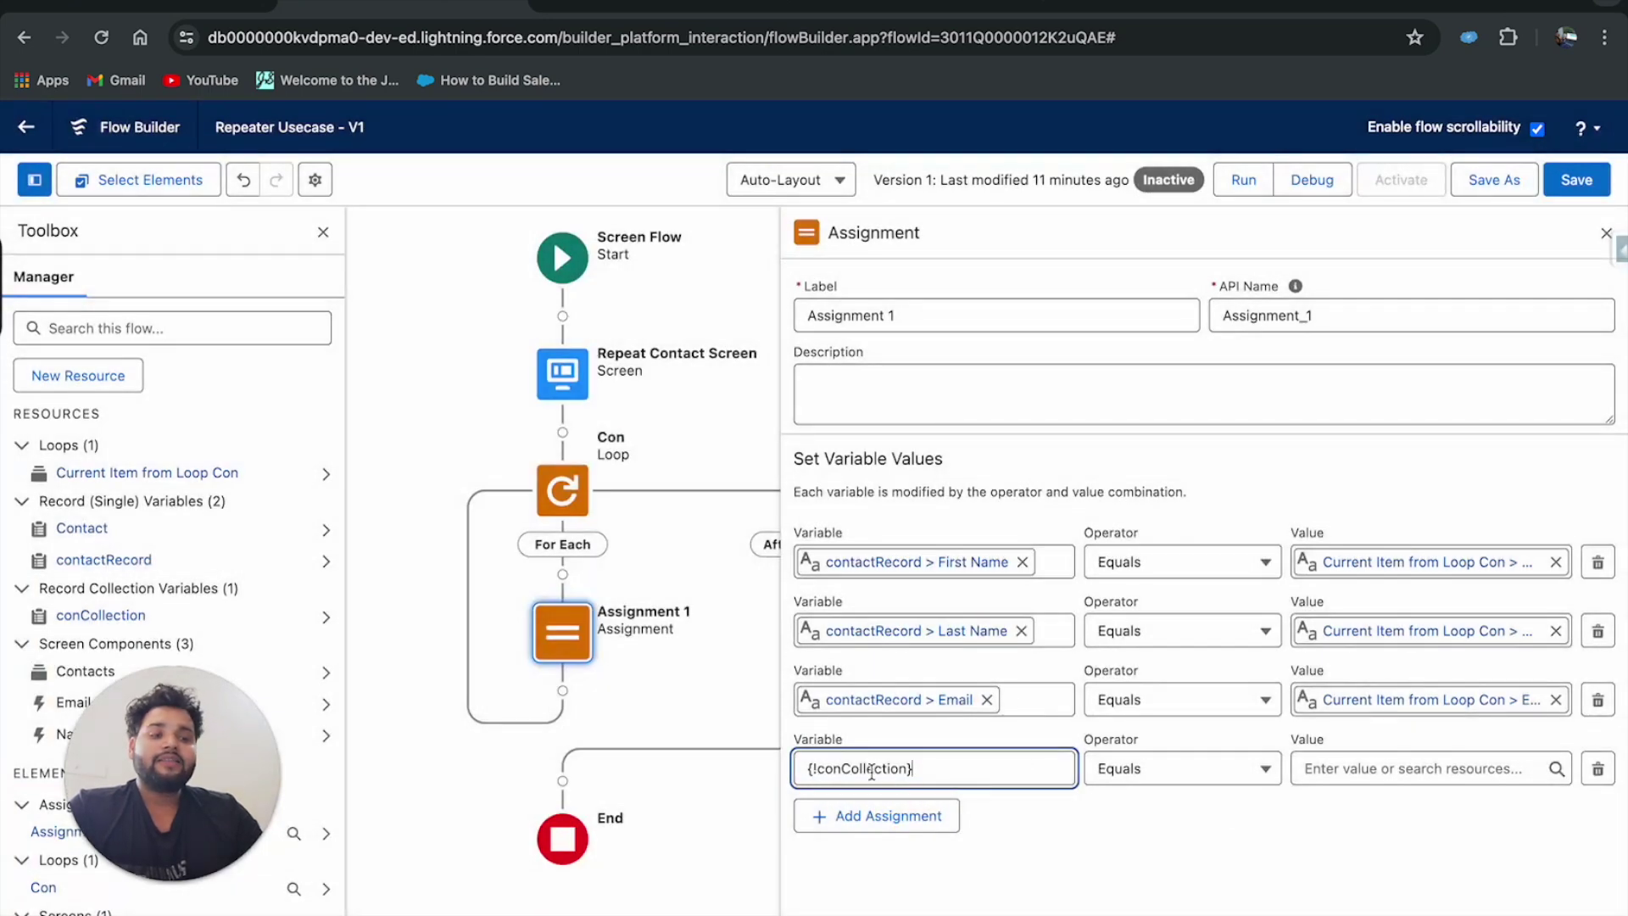
# Set the fourth row's operator to Add with value {!contactRecord}.
pyautogui.click(1178, 771)
pyautogui.click(1132, 511)
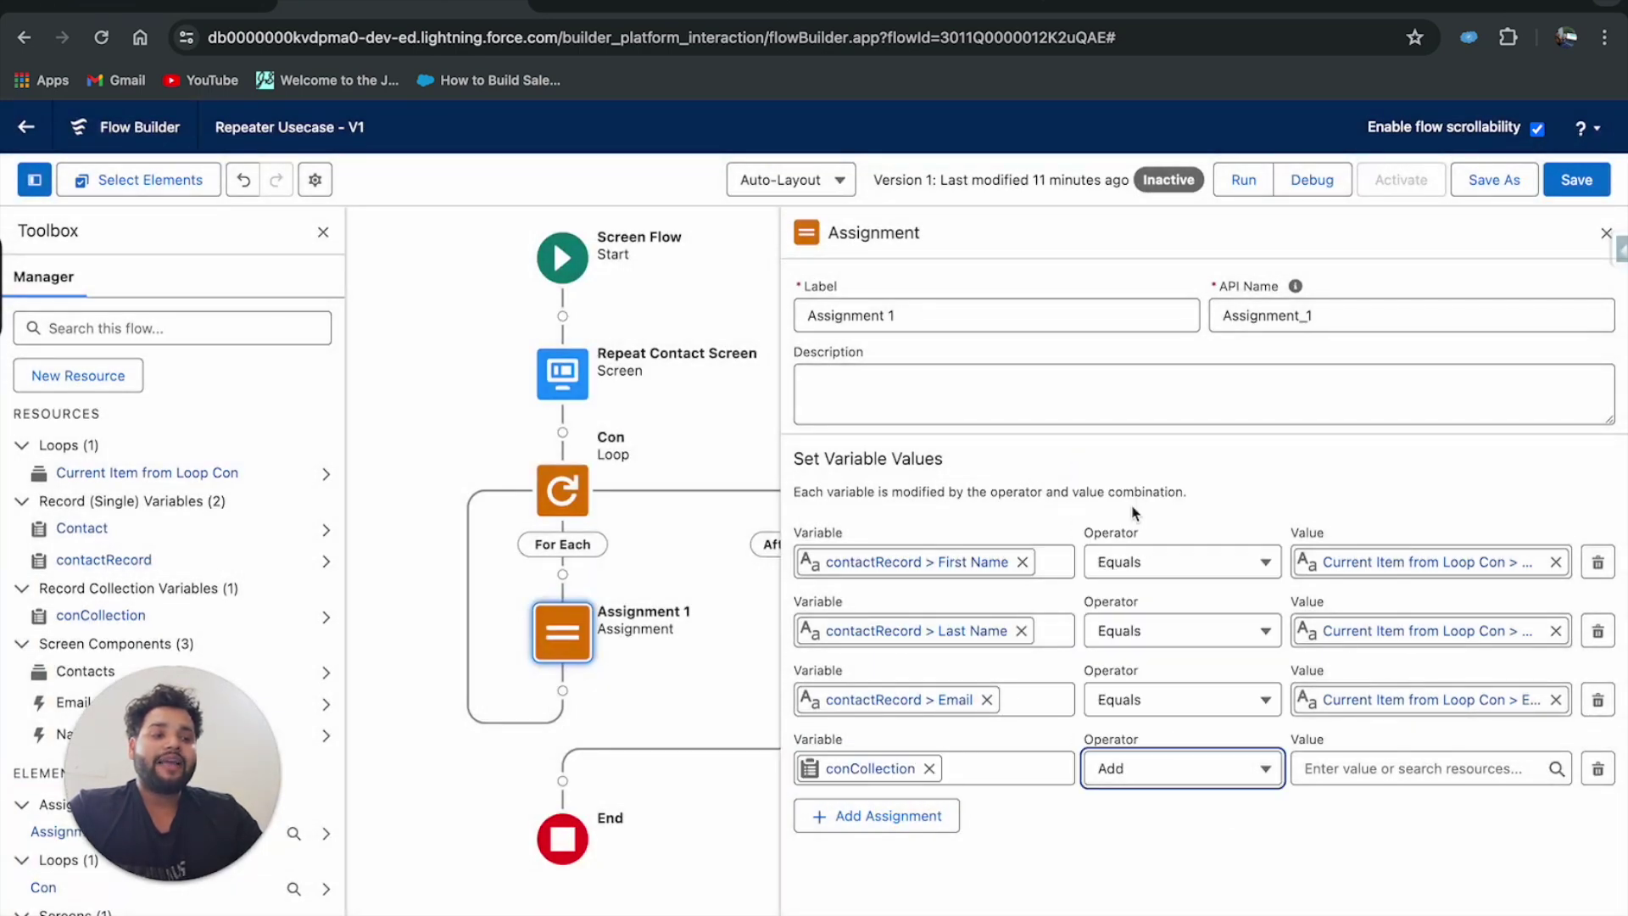
pyautogui.click(1356, 767)
pyautogui.write('con')
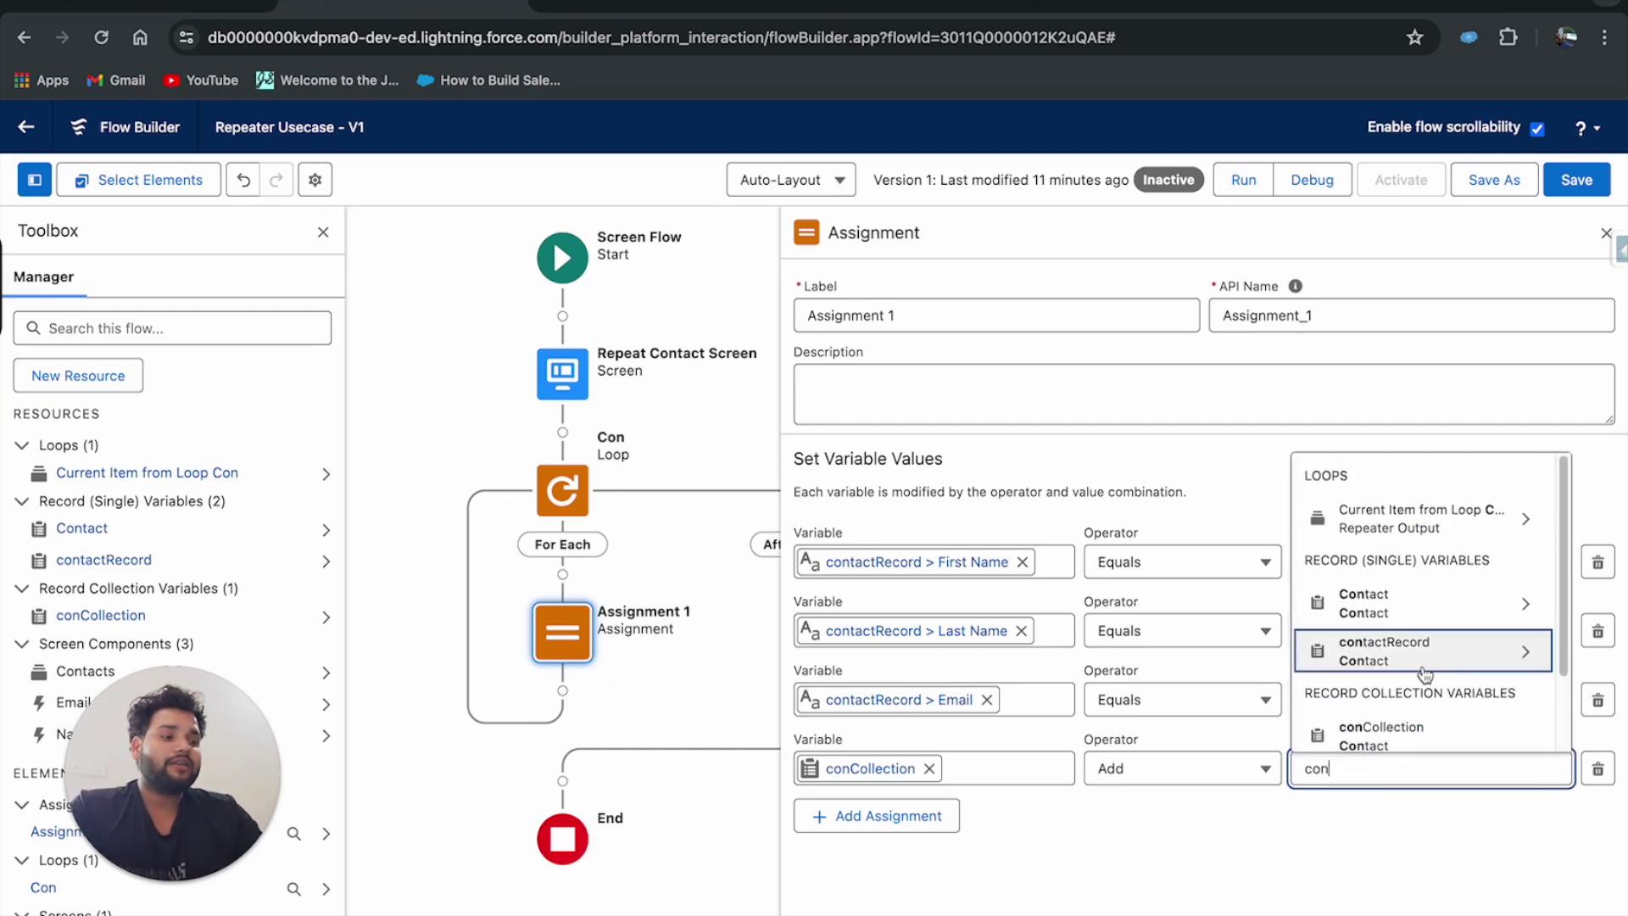
pyautogui.click(1423, 661)
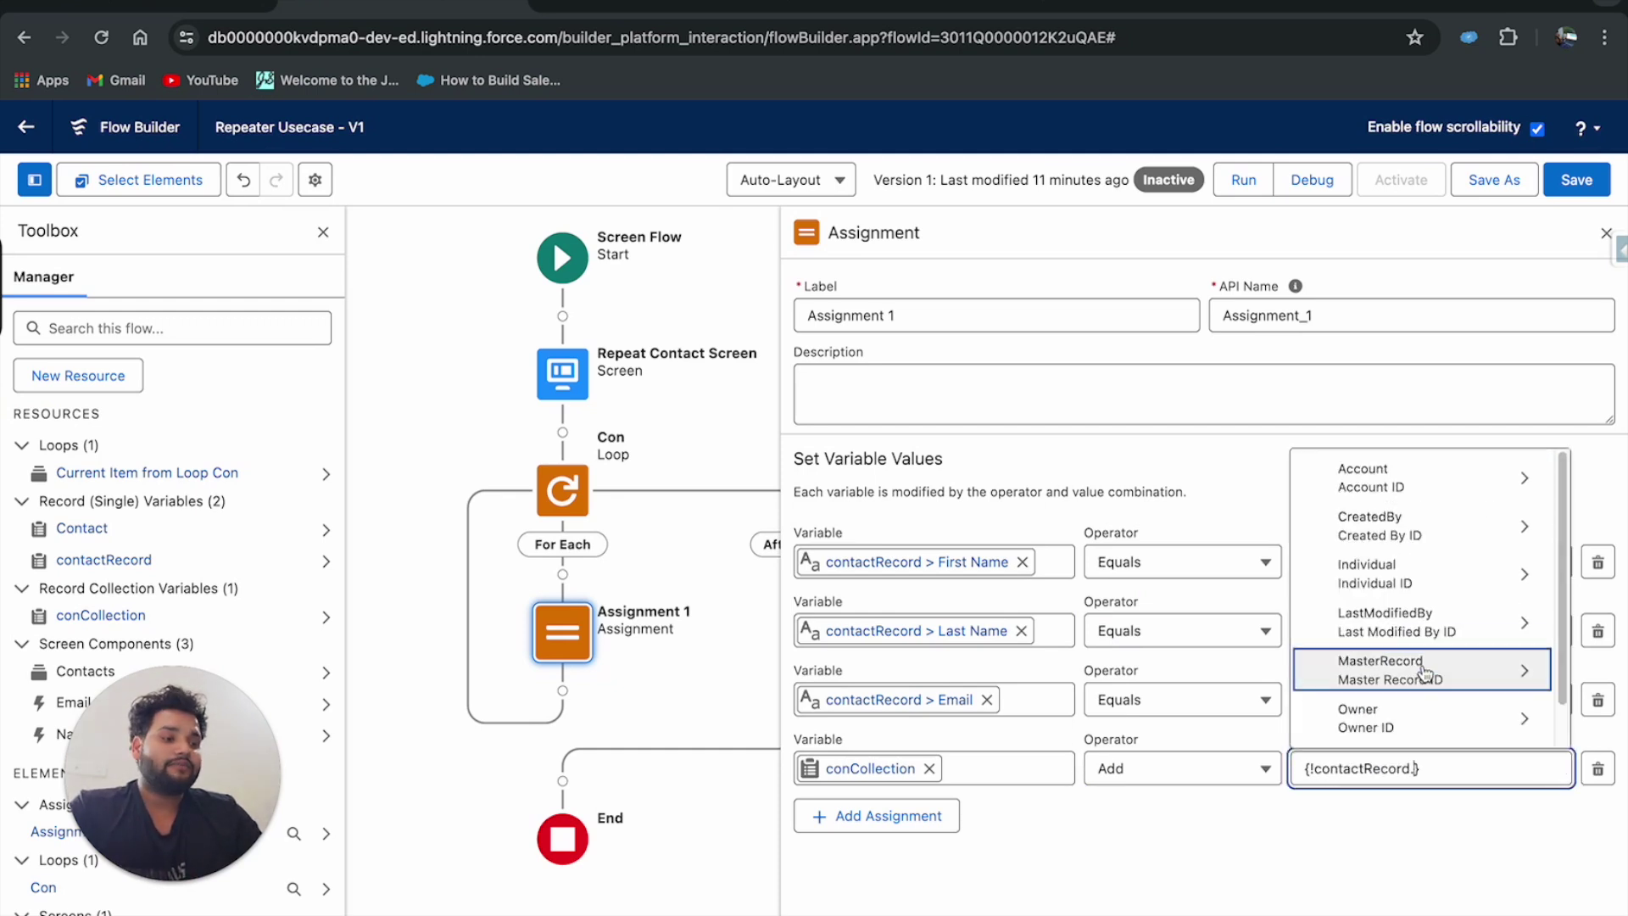
pyautogui.press('BackSpace')
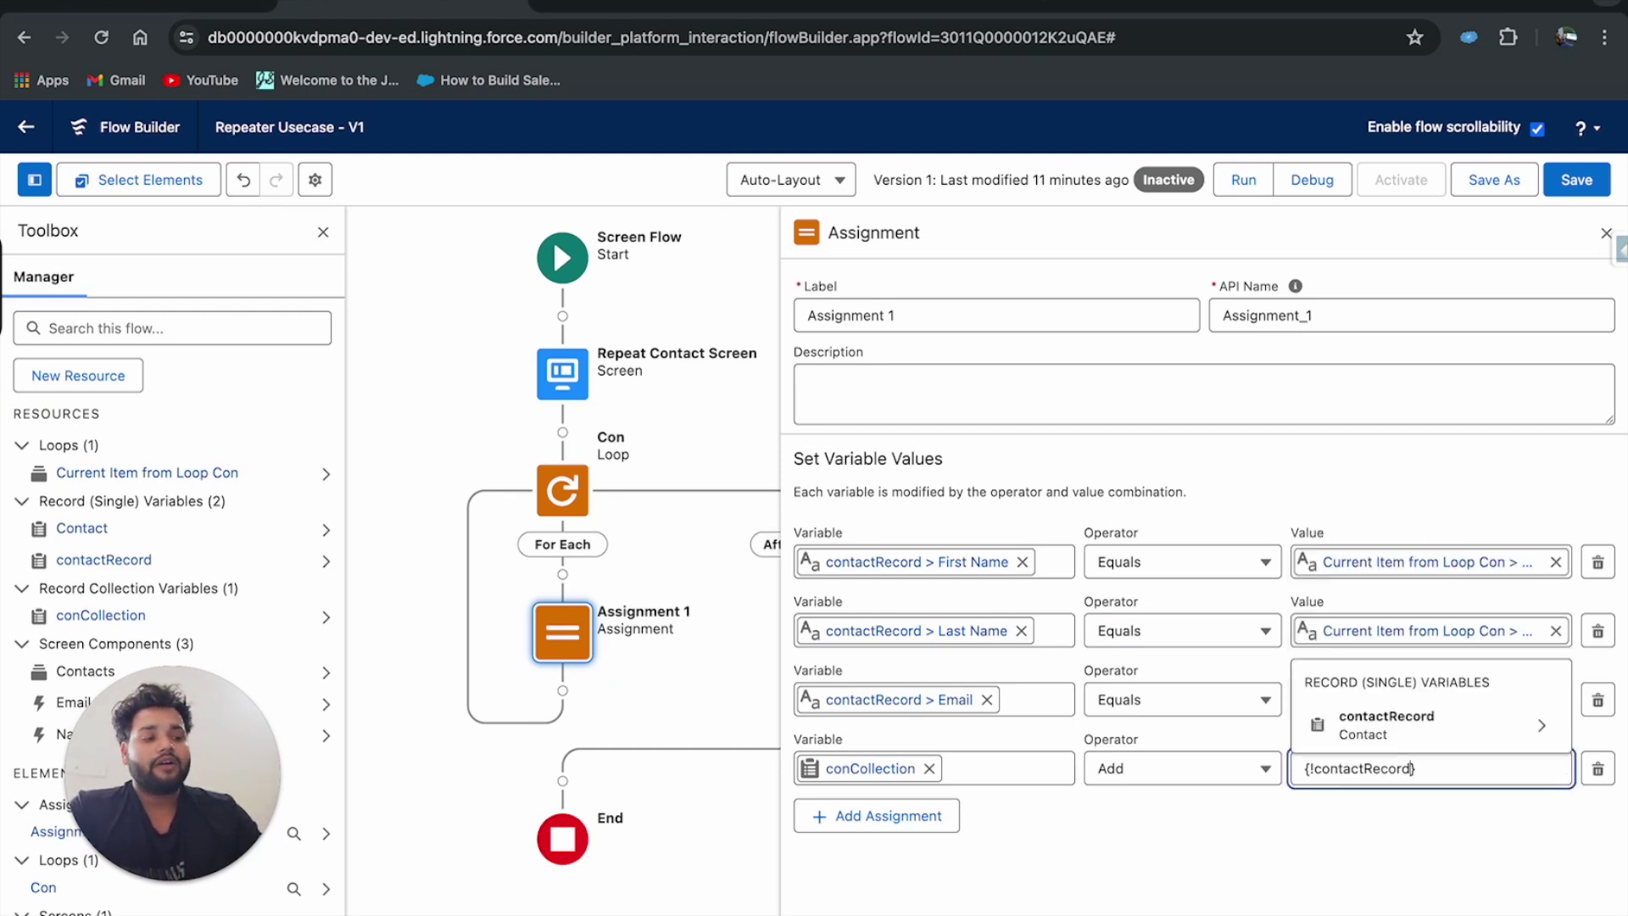
pyautogui.click(1333, 815)
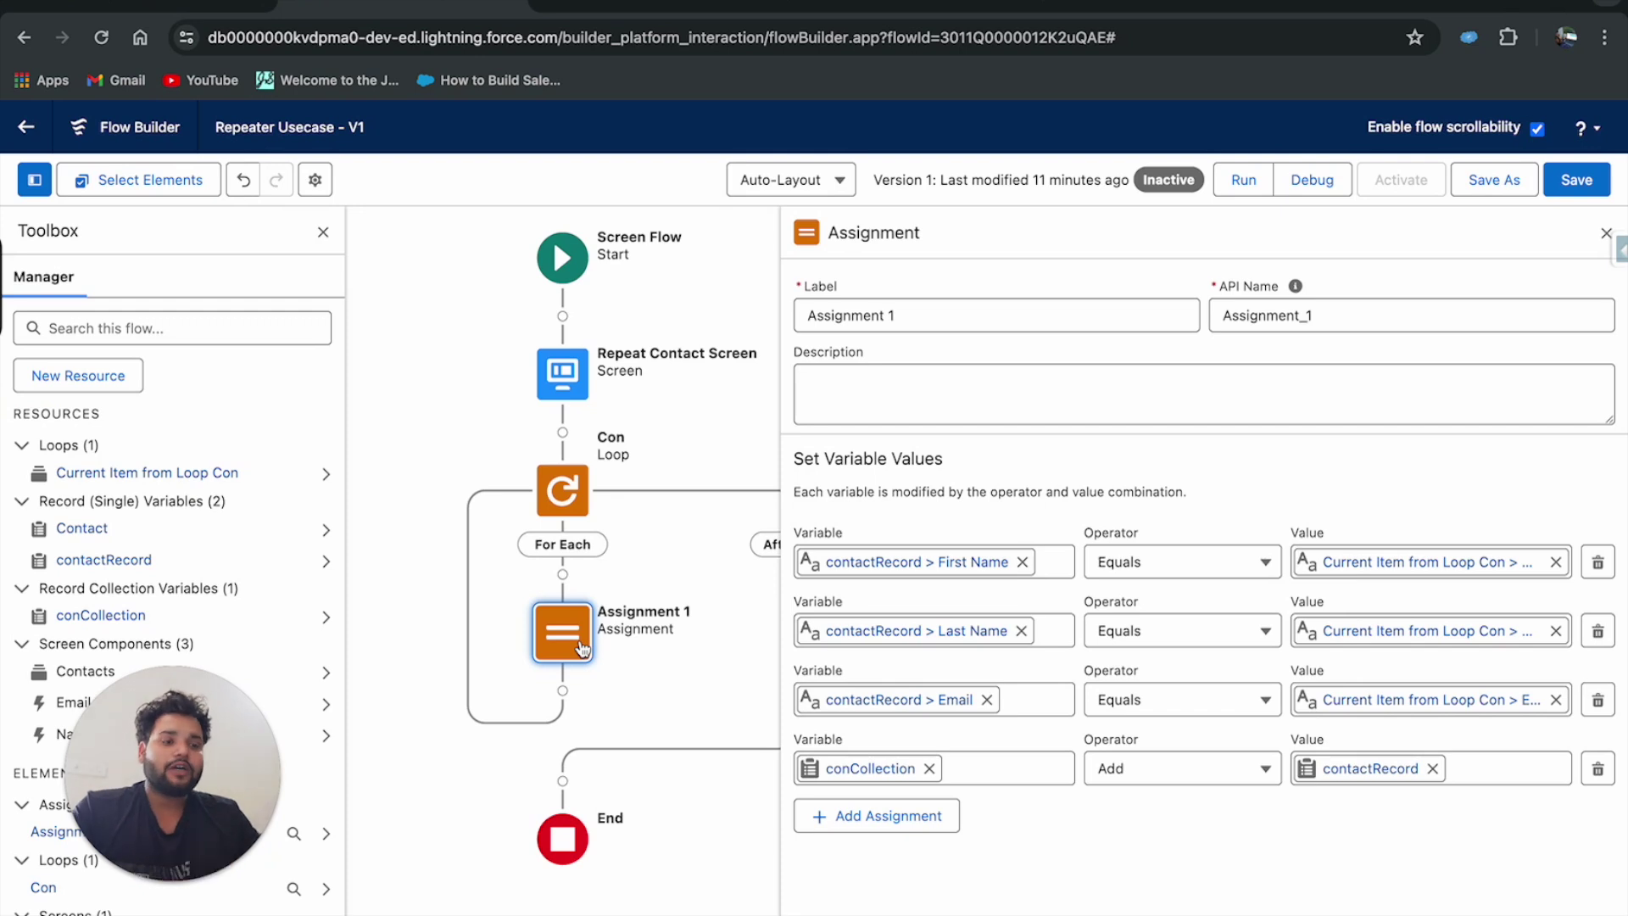
pyautogui.moveTo(650, 552); pyautogui.dragTo(617, 547)
# Insert a Create Records element after the loop labelled Create Contacts, regenerating its API name.
pyautogui.click(518, 765)
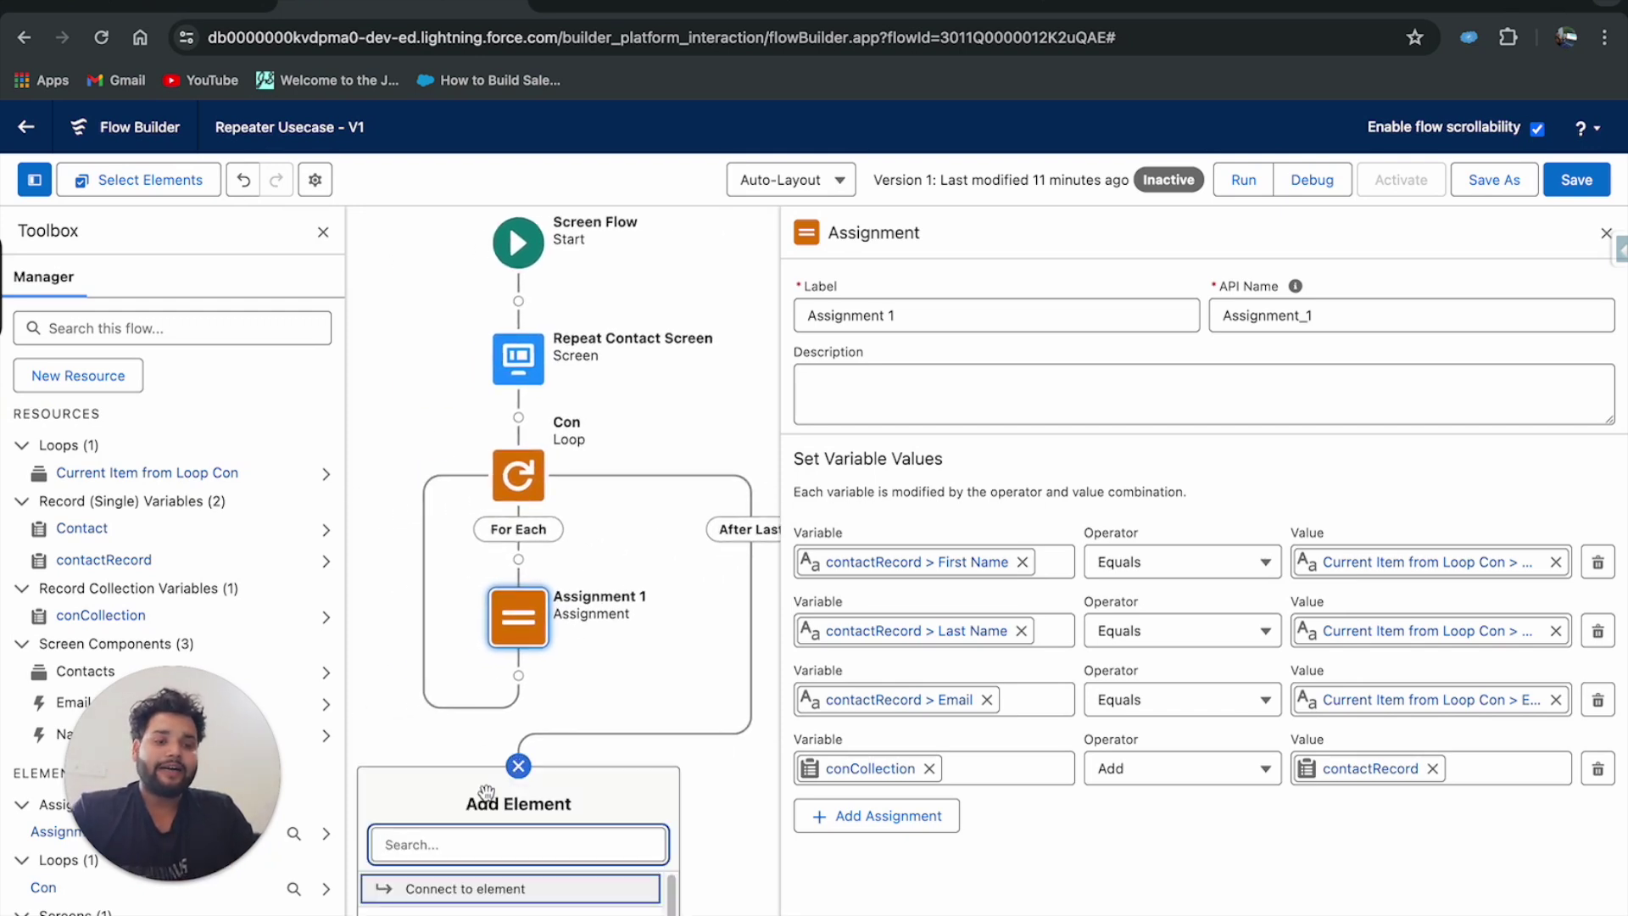
pyautogui.write('creat')
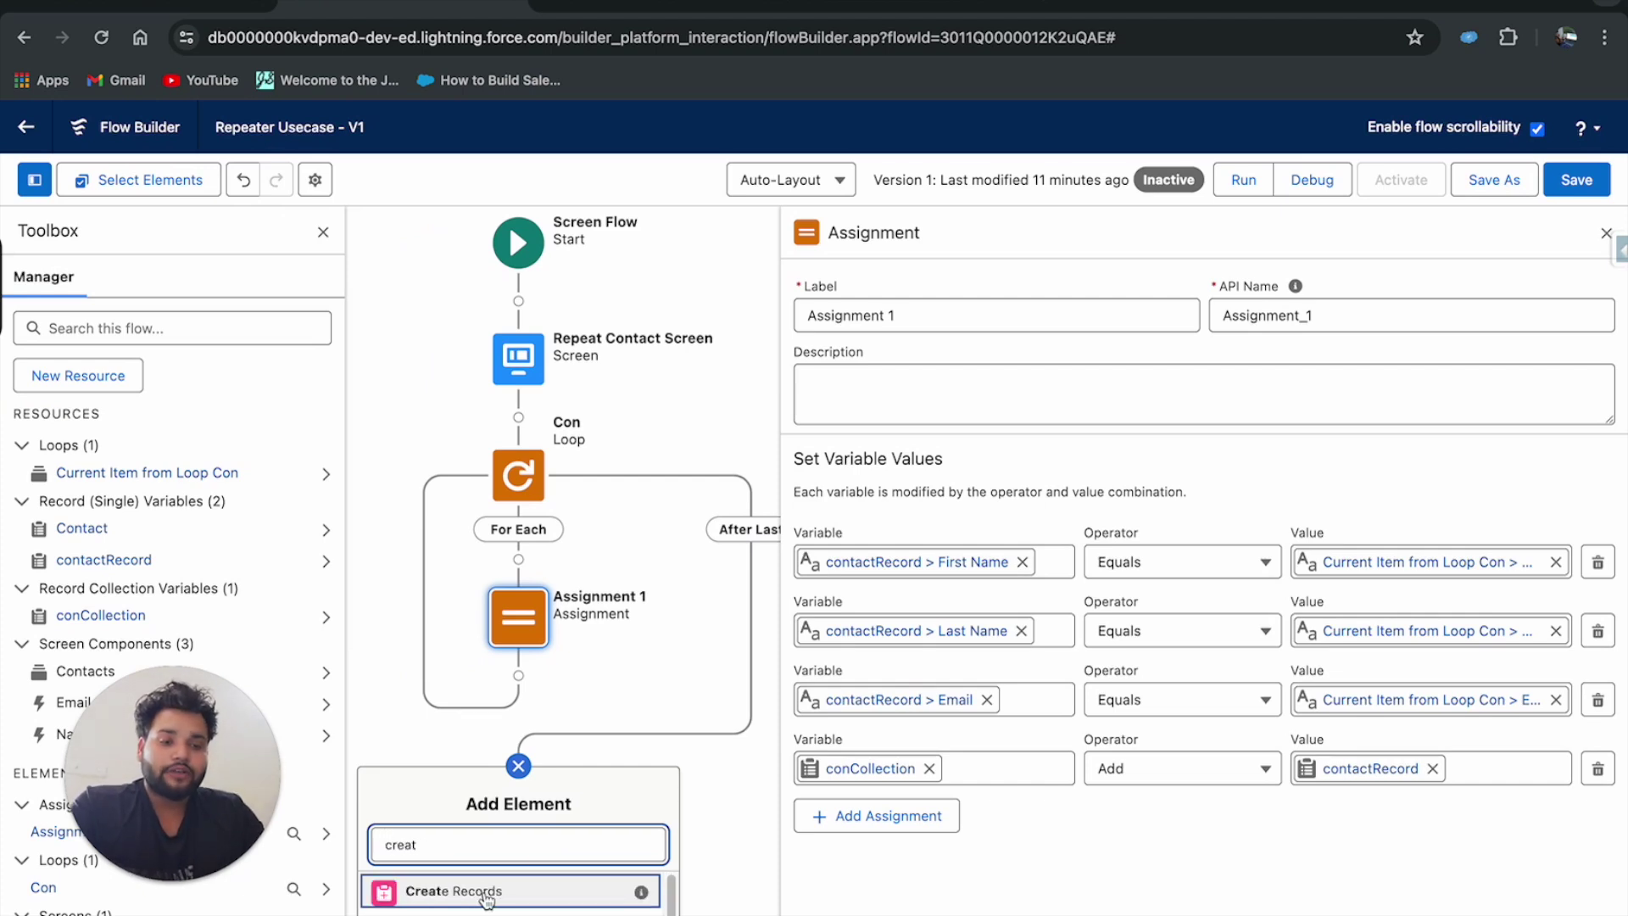
pyautogui.click(486, 897)
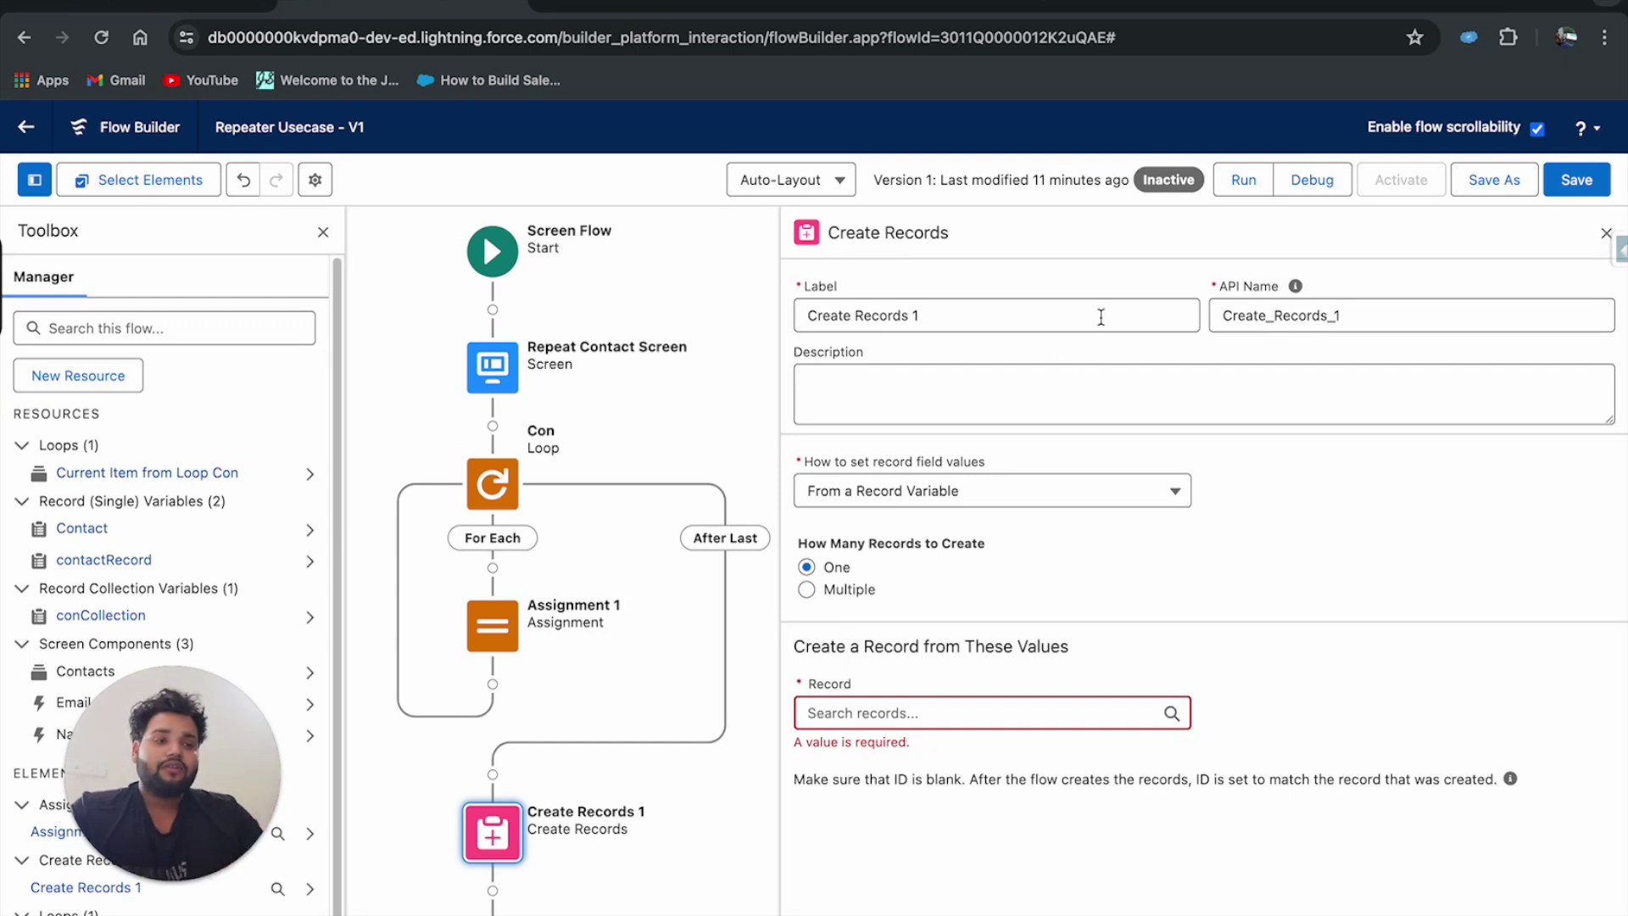
pyautogui.moveTo(926, 316); pyautogui.dragTo(799, 314)
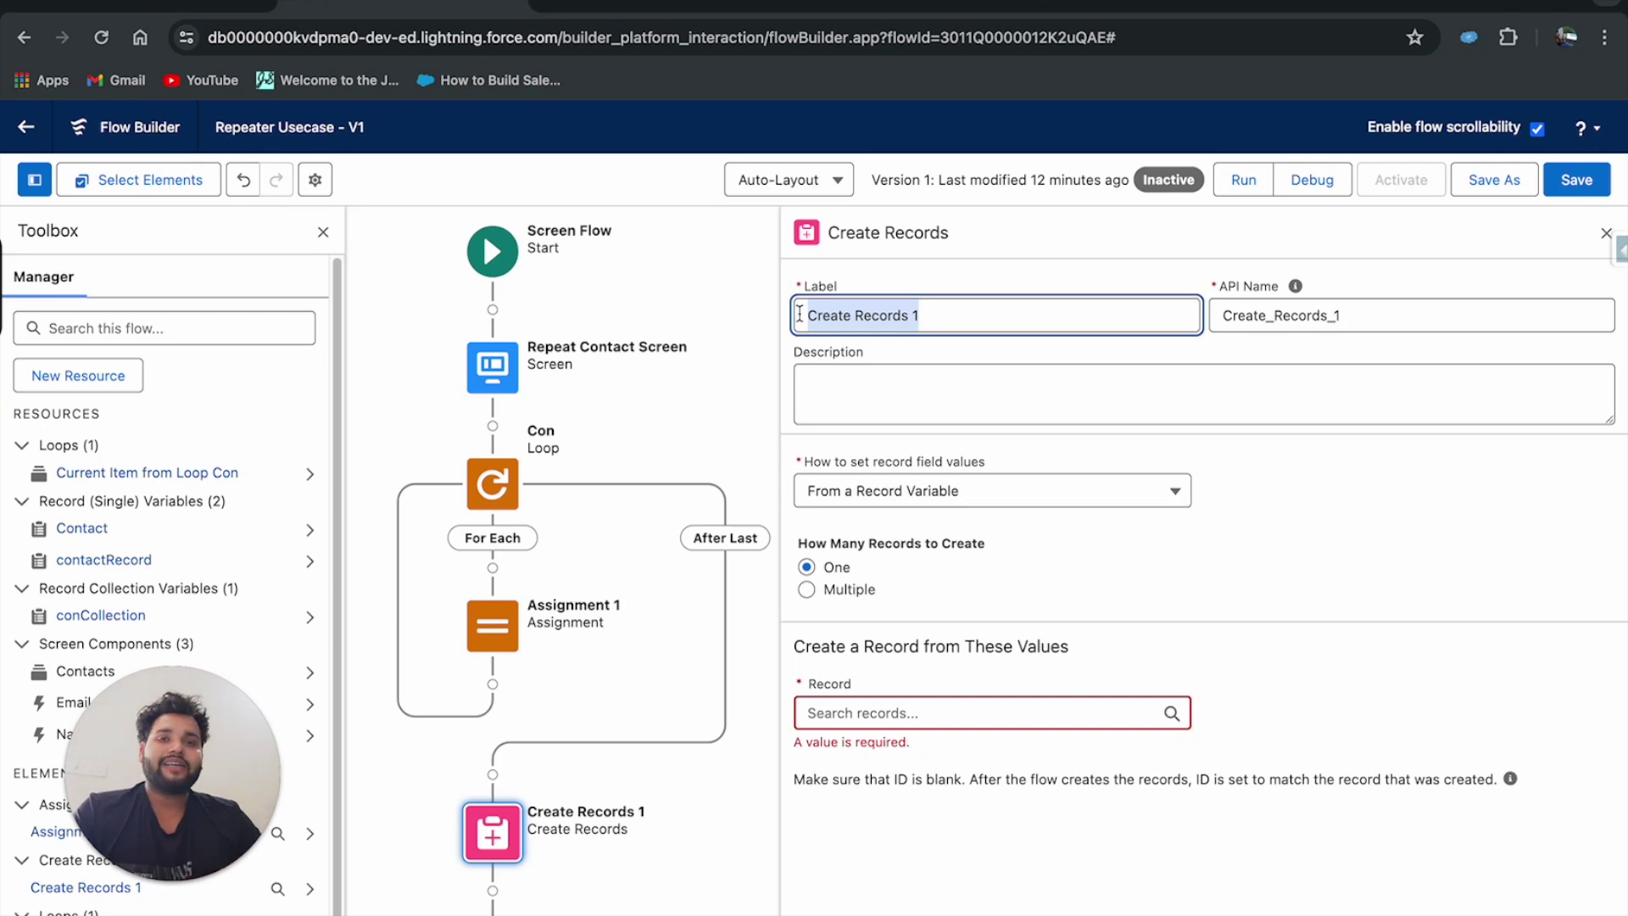
pyautogui.write('C')
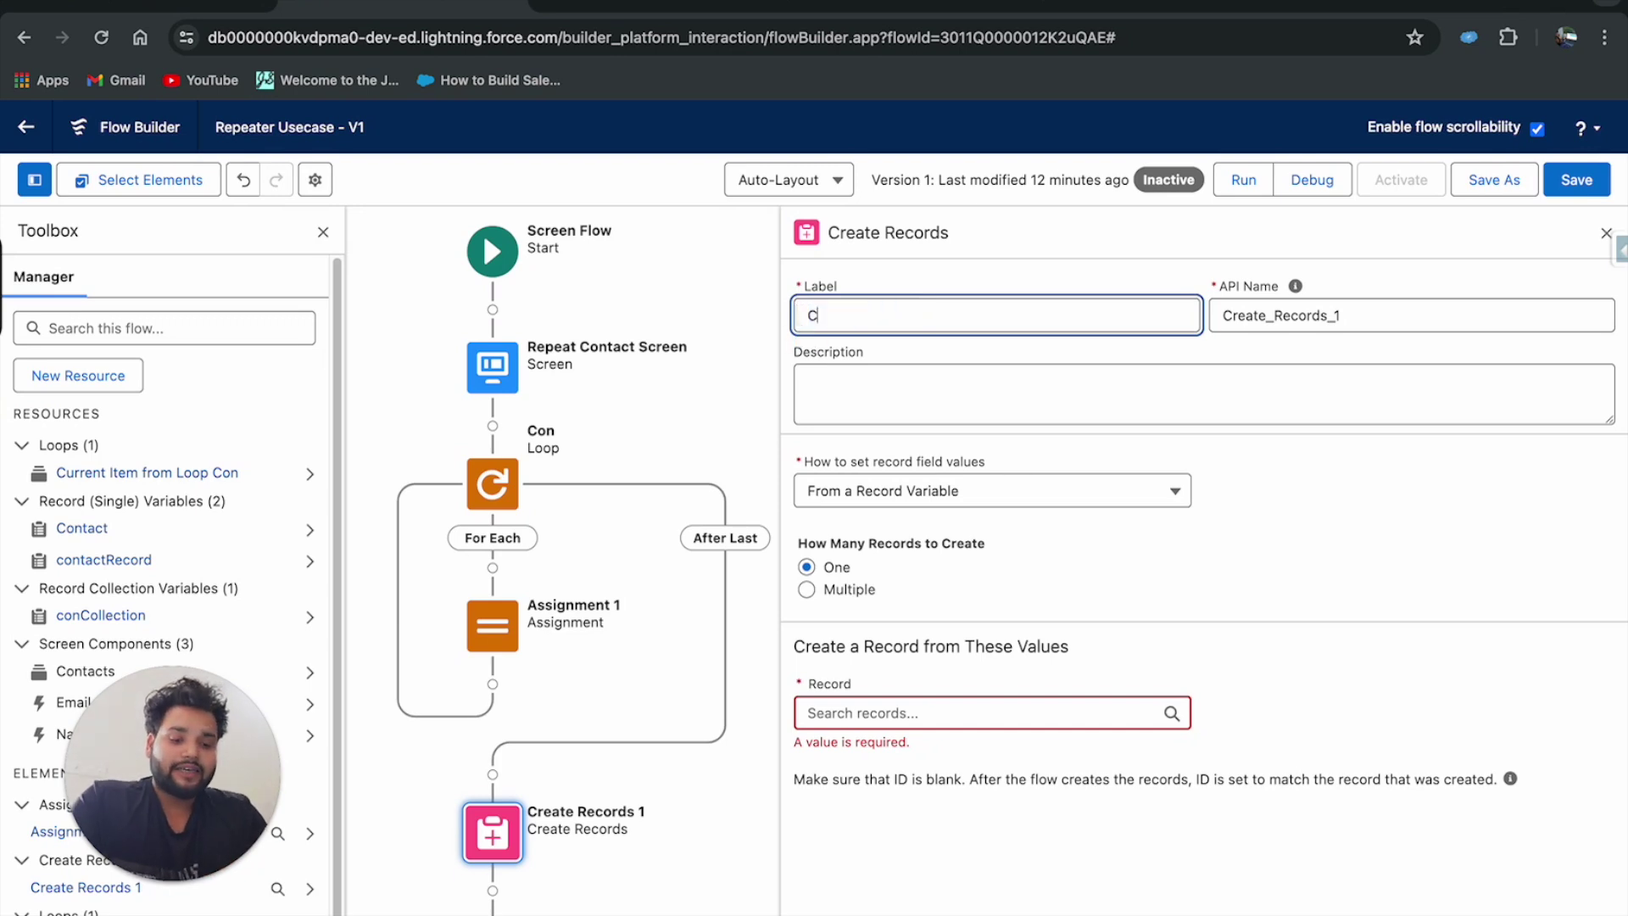
pyautogui.write('reate Contacts')
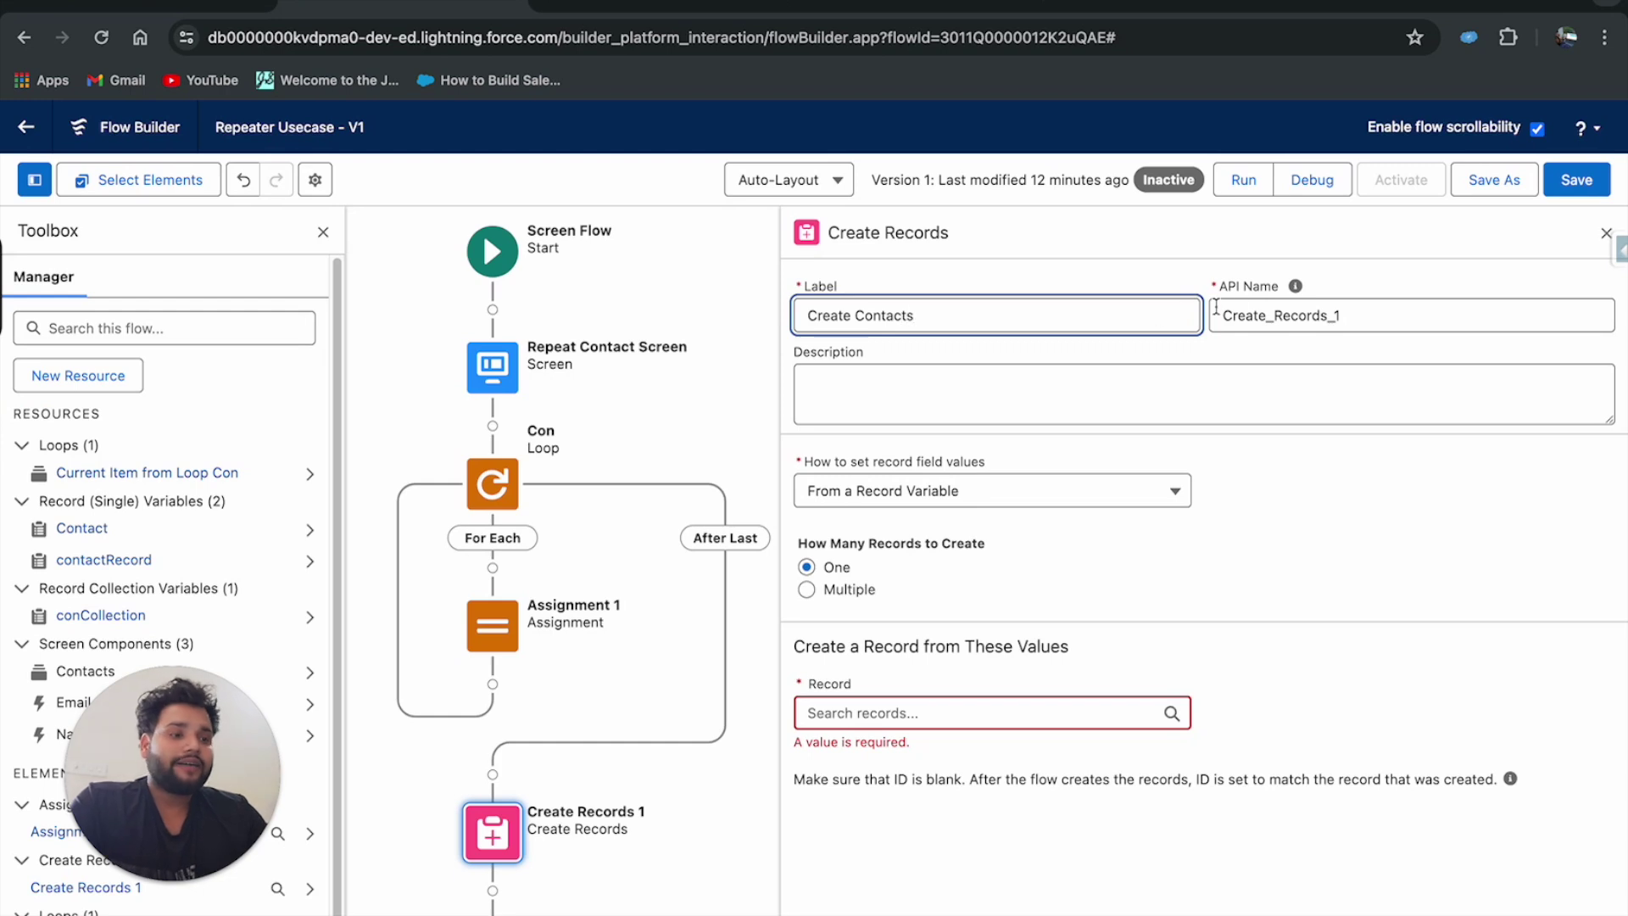
pyautogui.press('Tab')
pyautogui.press('BackSpace')
pyautogui.click(1146, 315)
pyautogui.click(1253, 315)
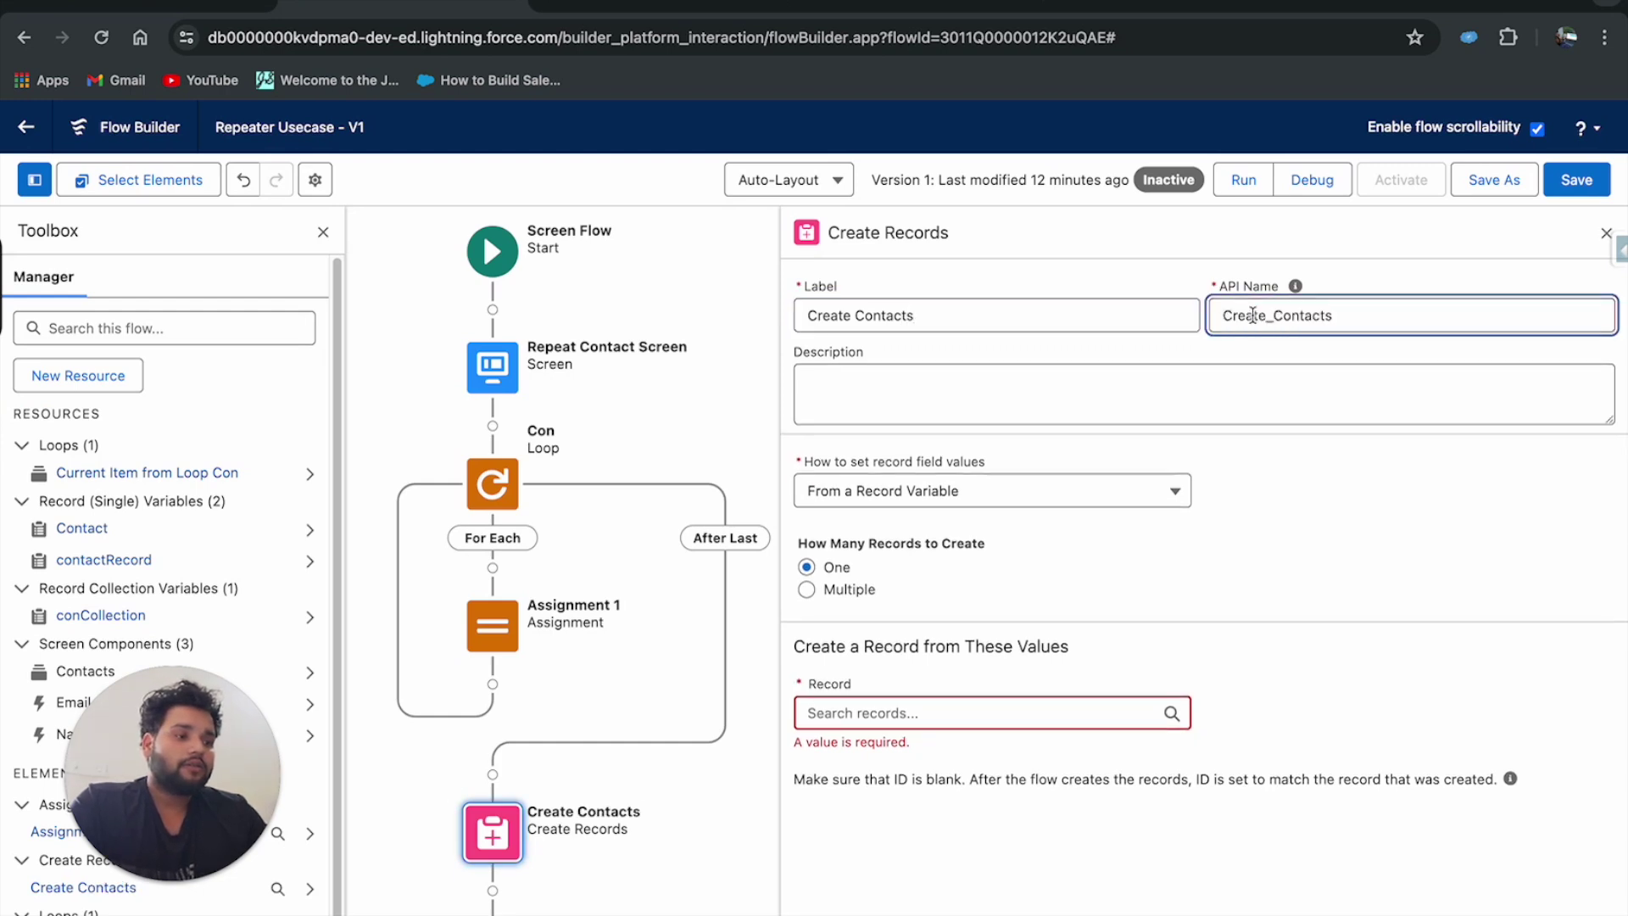
# Make it create multiple records from conCollection and save the flow.
pyautogui.click(807, 590)
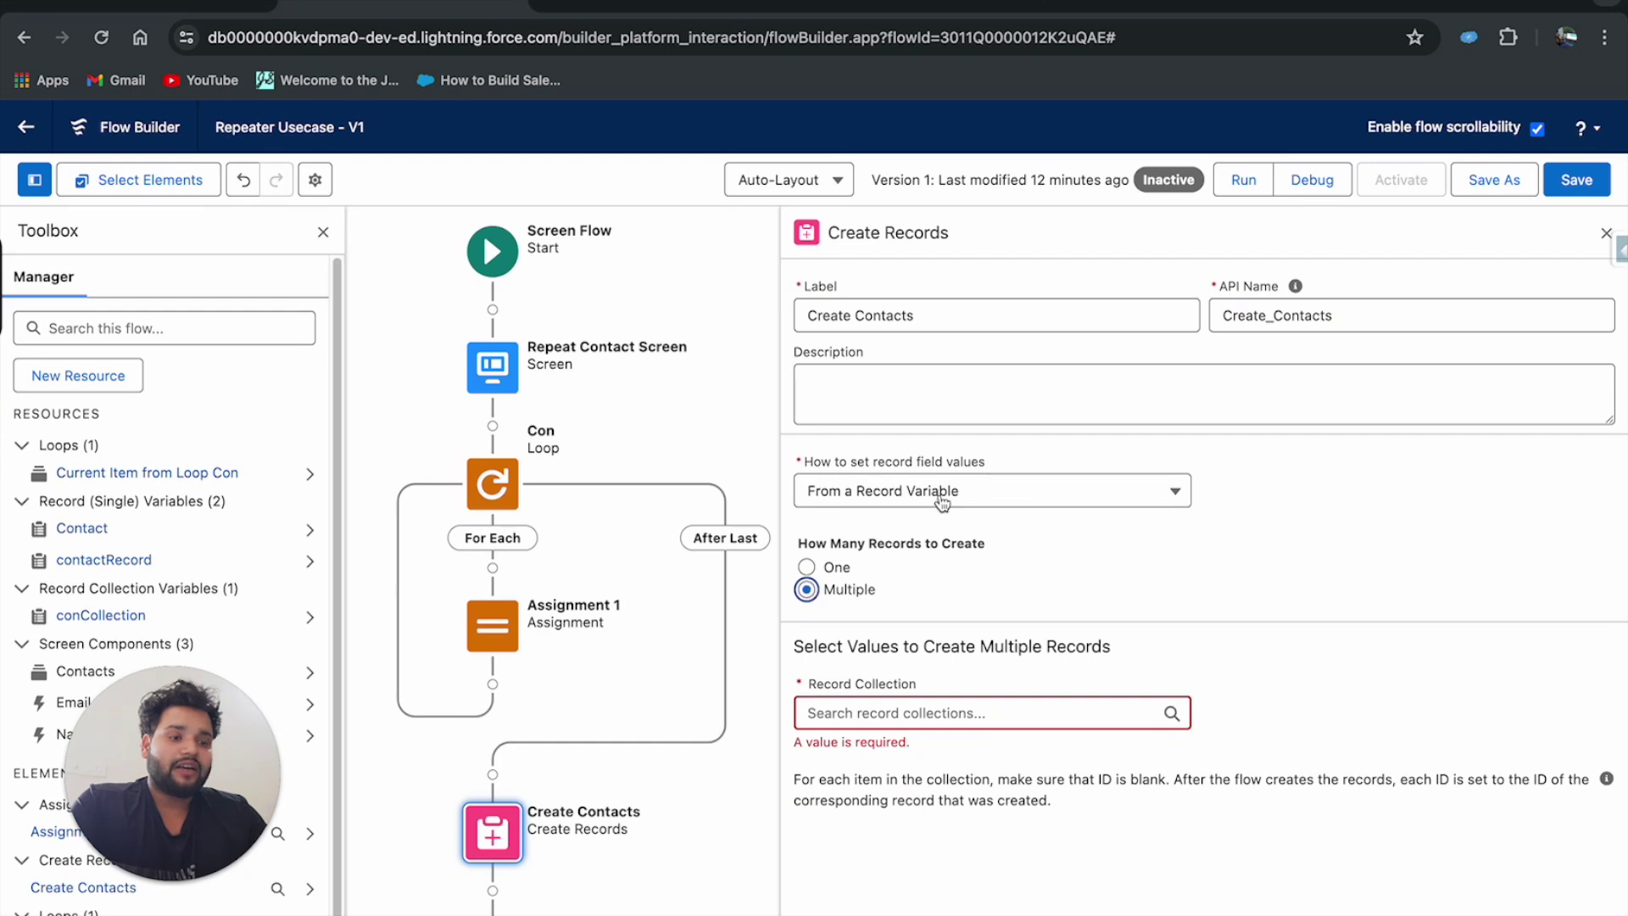
pyautogui.click(841, 707)
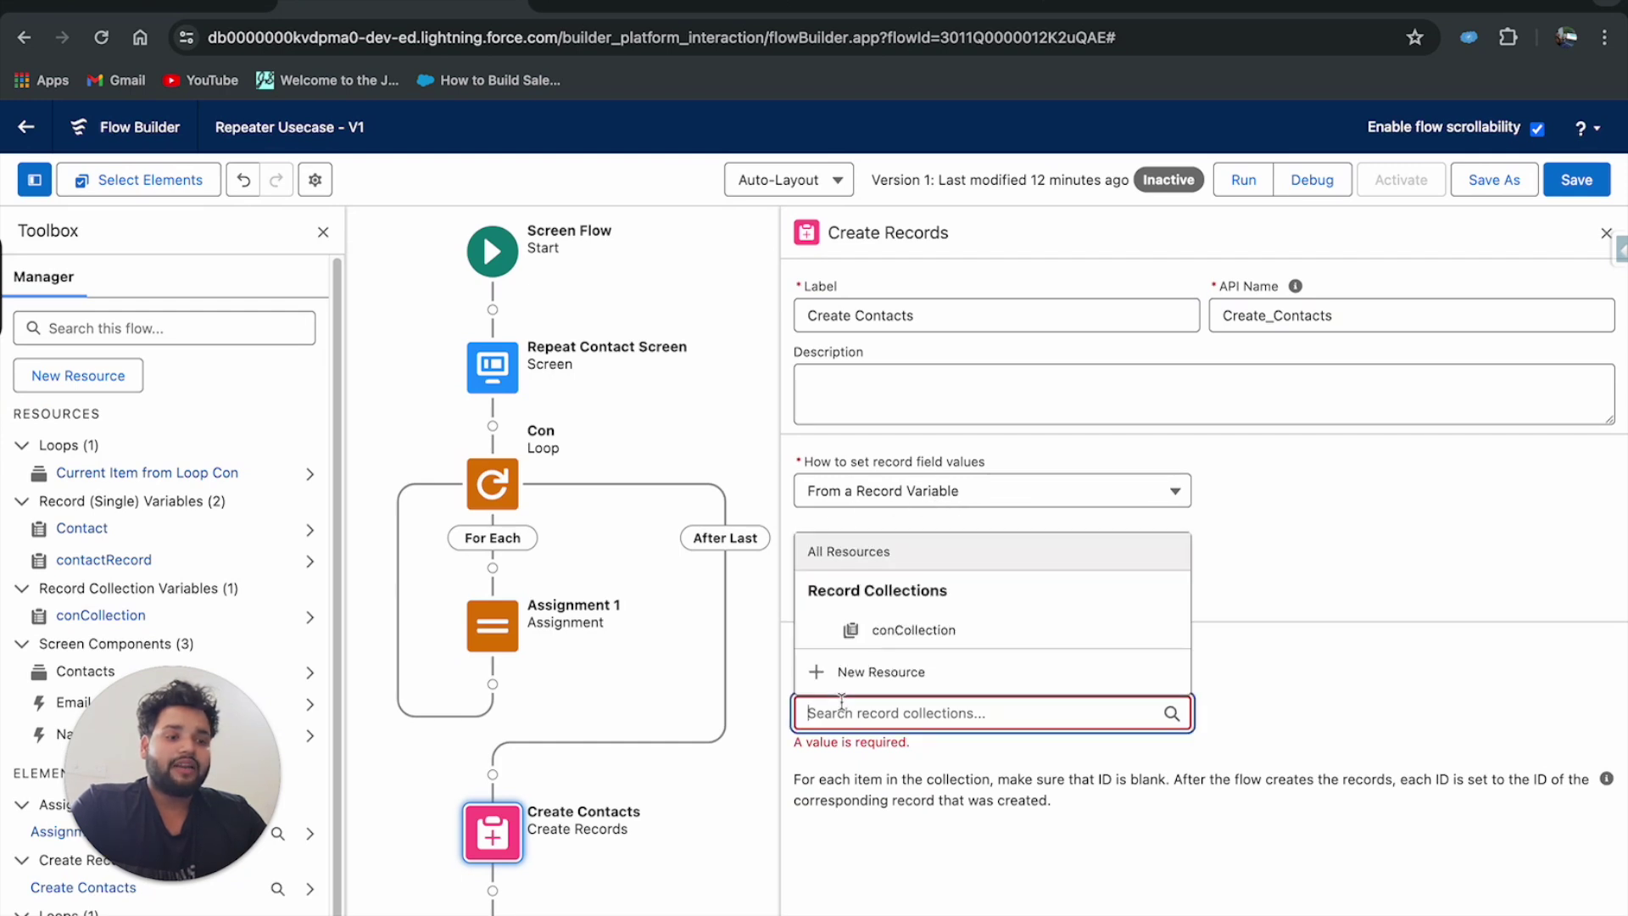
pyautogui.click(909, 633)
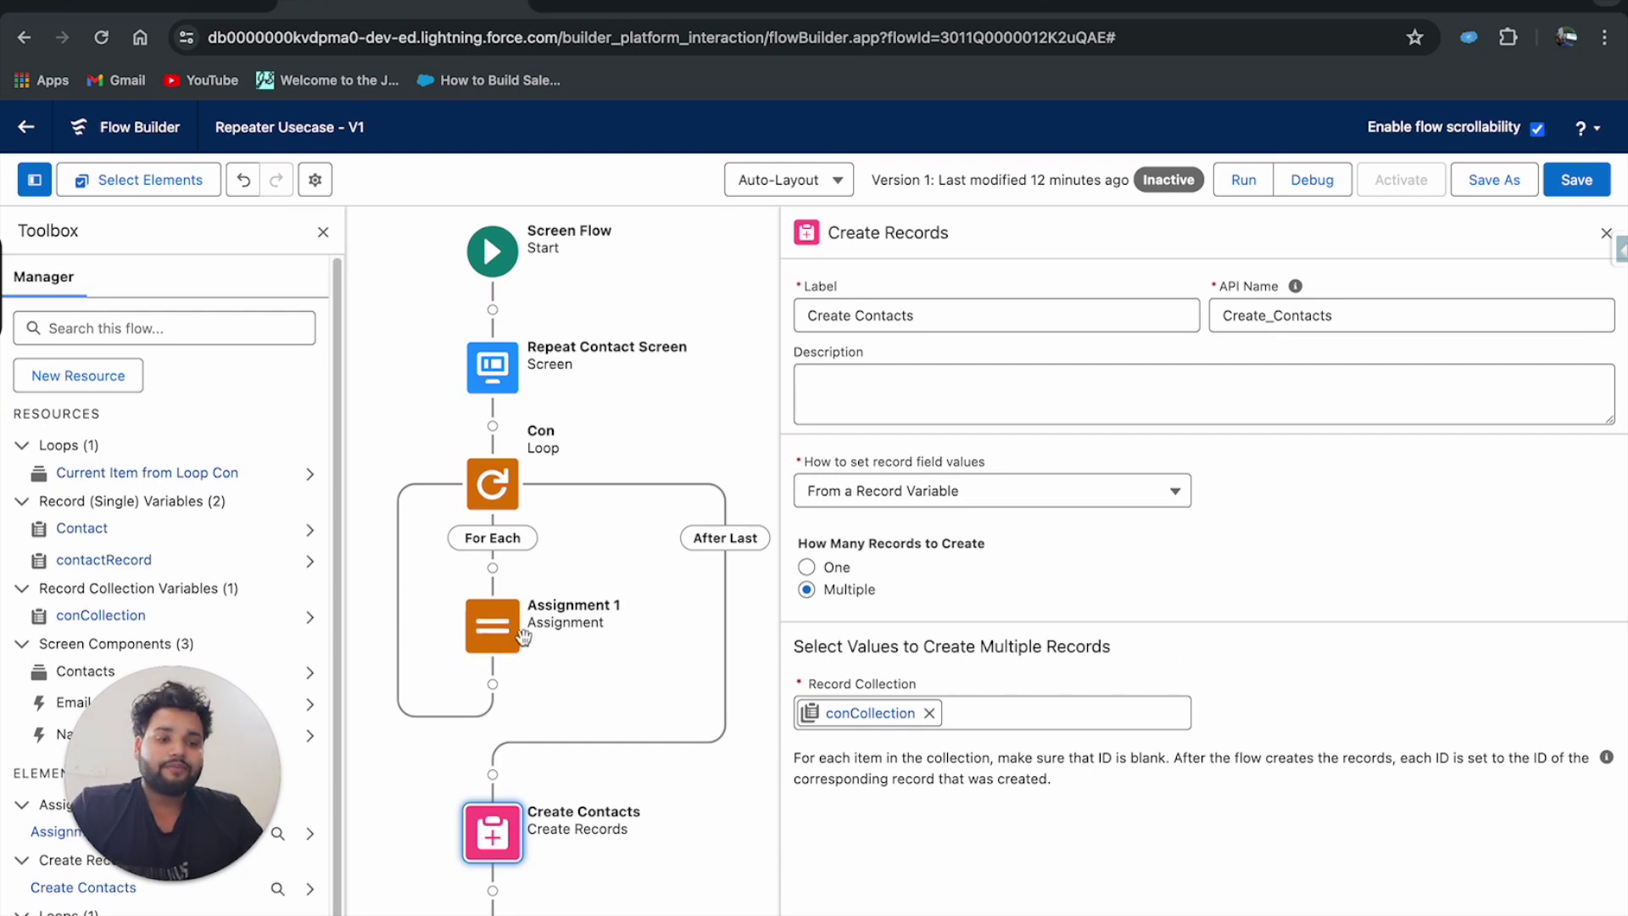
pyautogui.click(1571, 190)
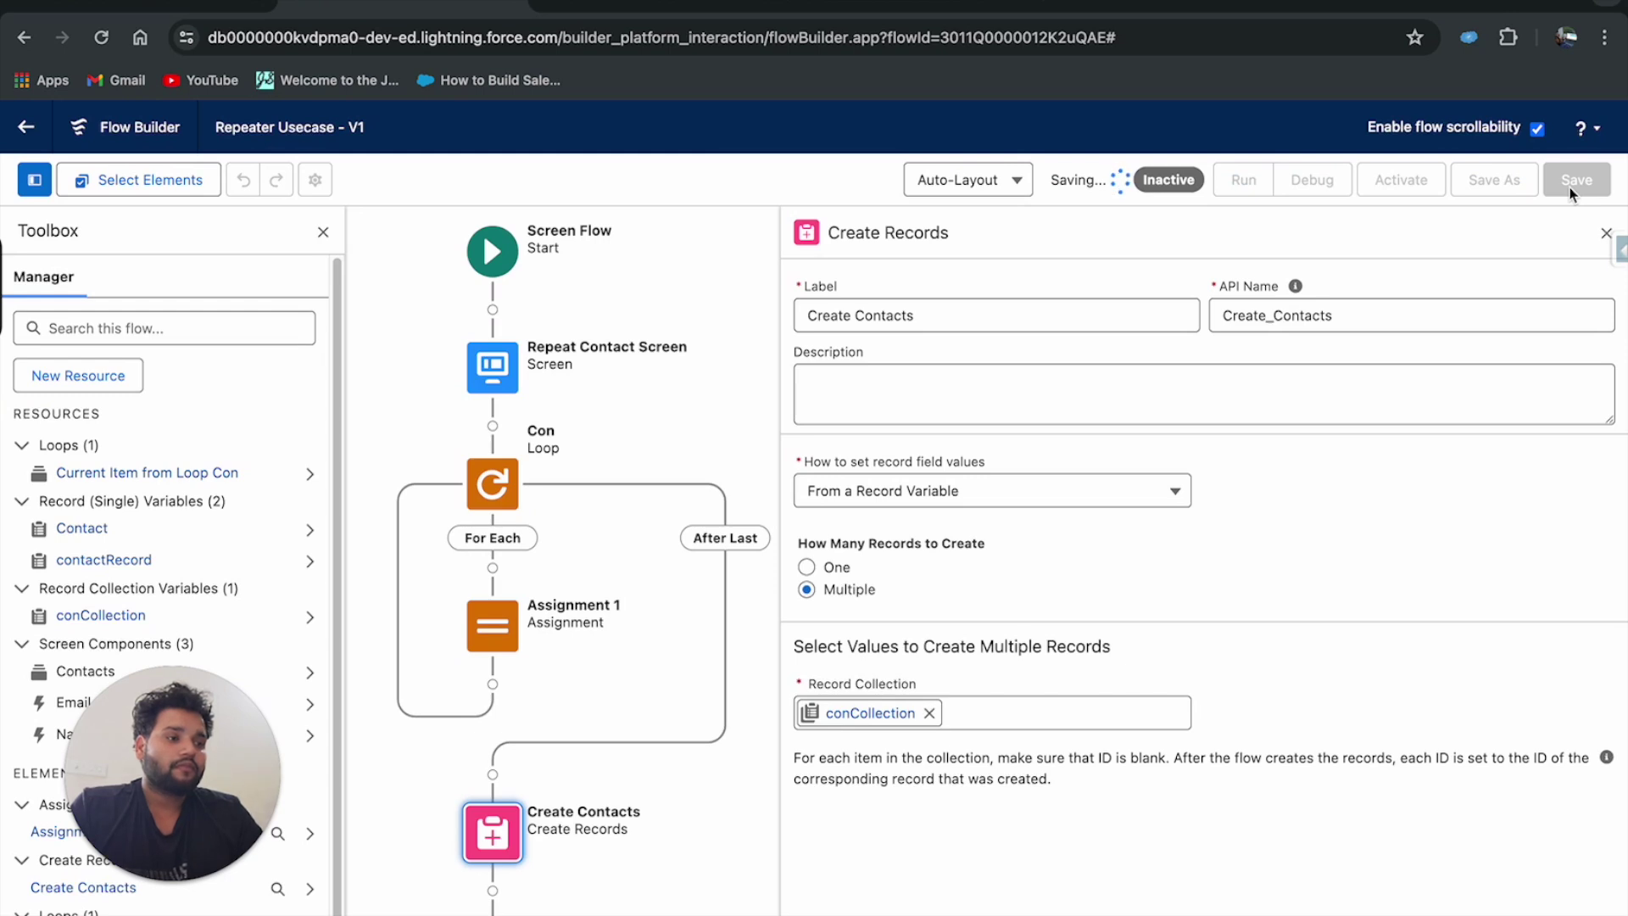
# Launch Debug from the Flow Builder toolbar to bring up the Debug flow options.
pyautogui.click(1294, 180)
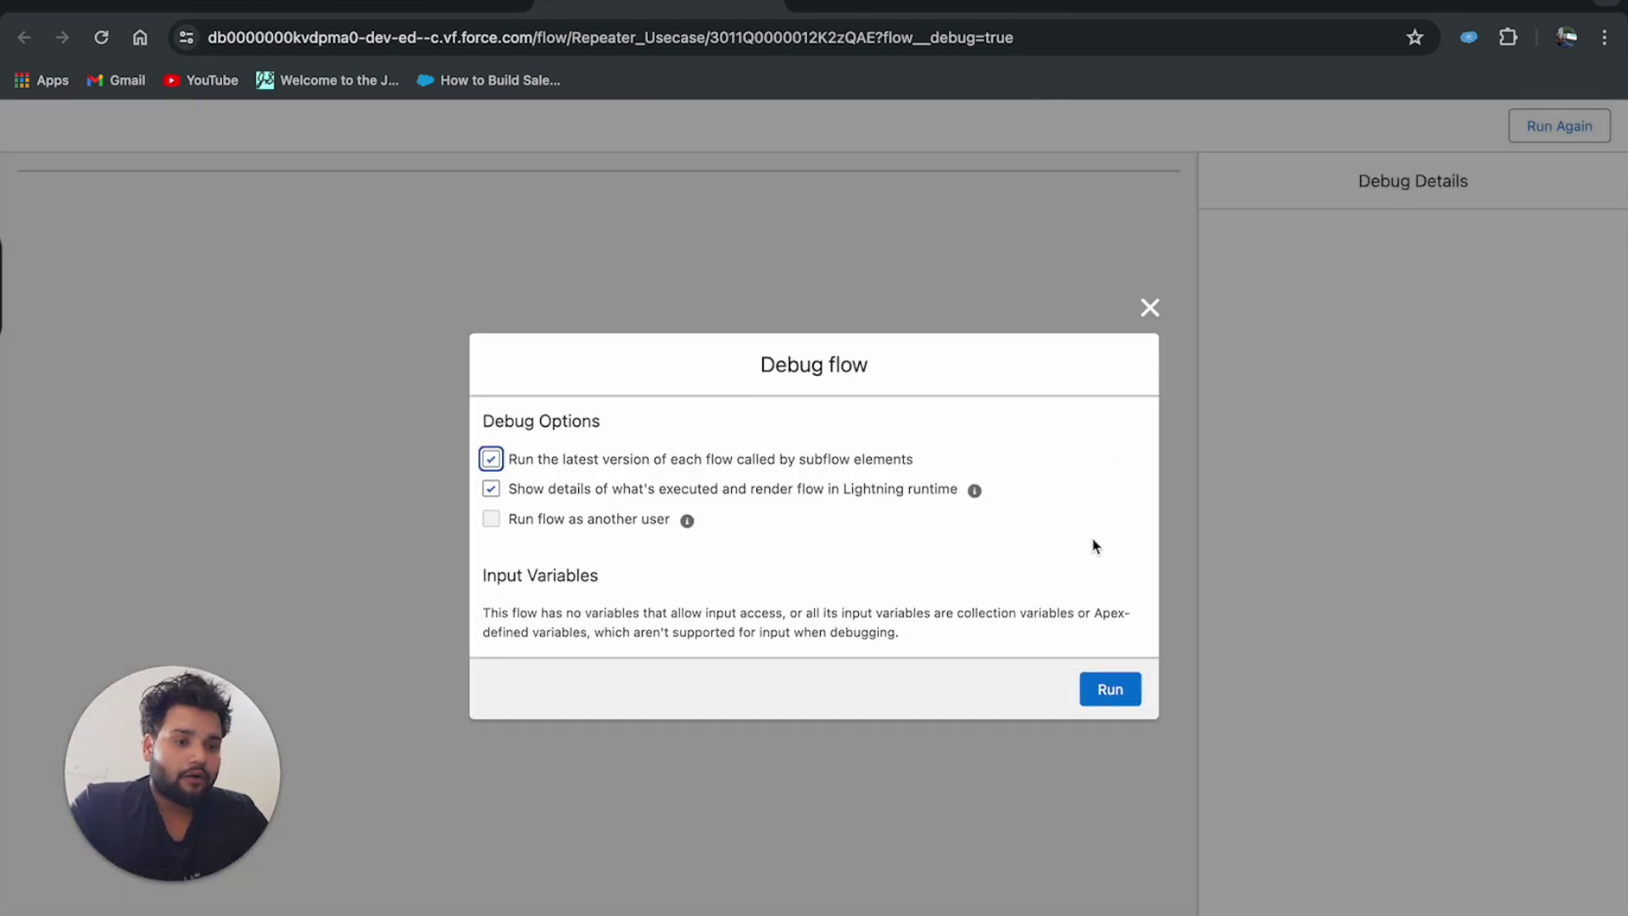
# Run the debug and enter the first contact's first name, last name and e-mail.
pyautogui.click(1110, 689)
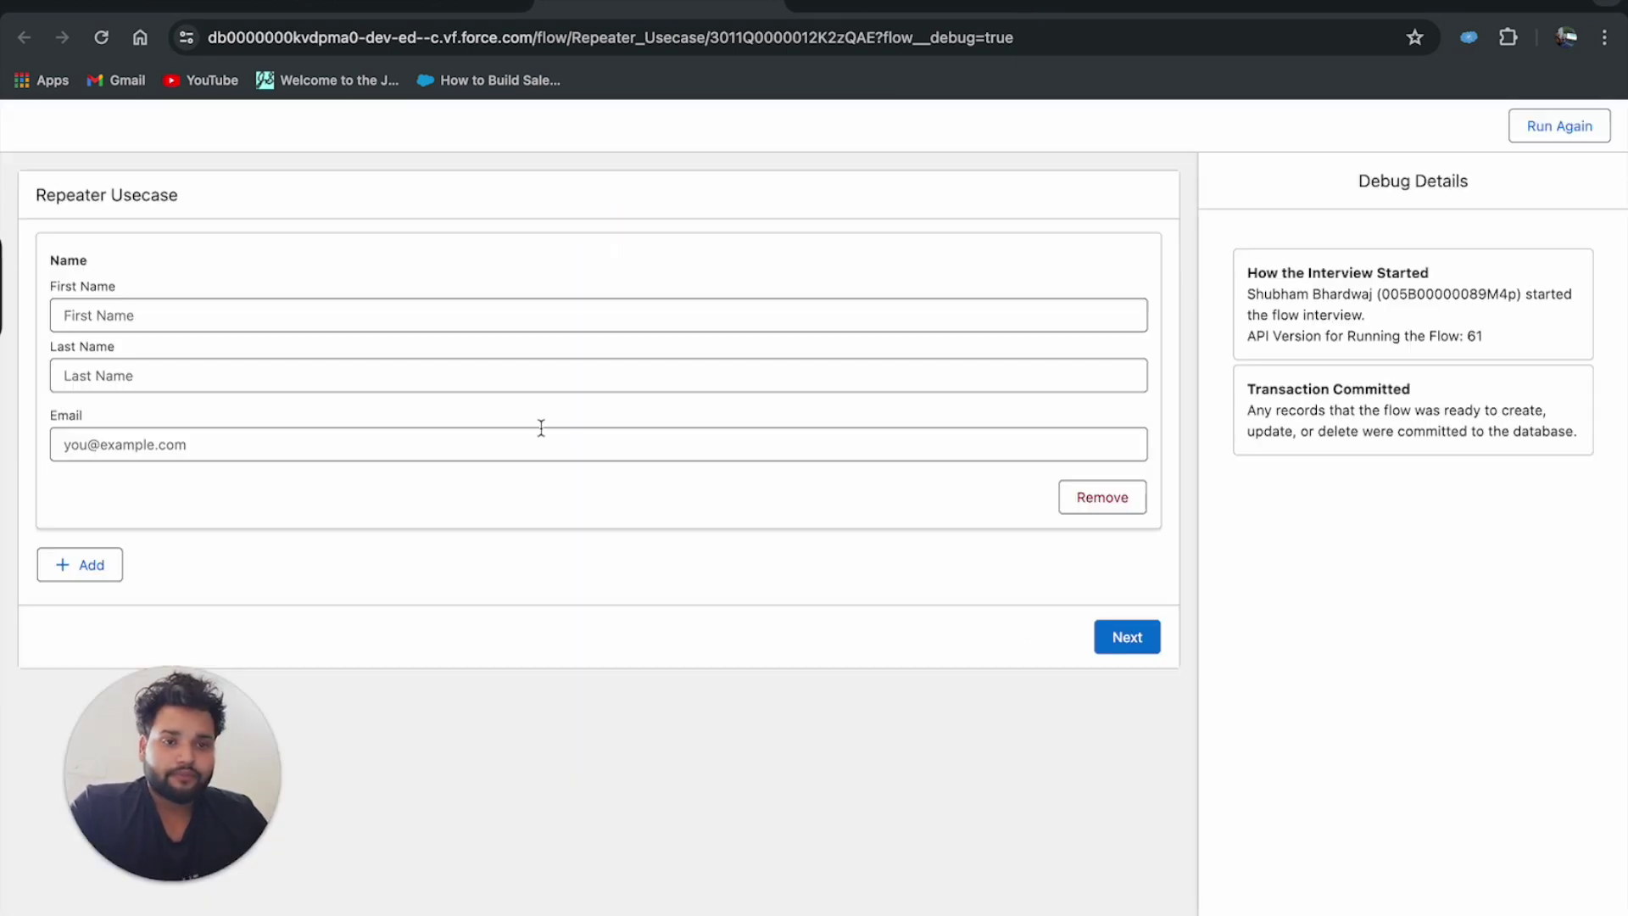
pyautogui.click(225, 311)
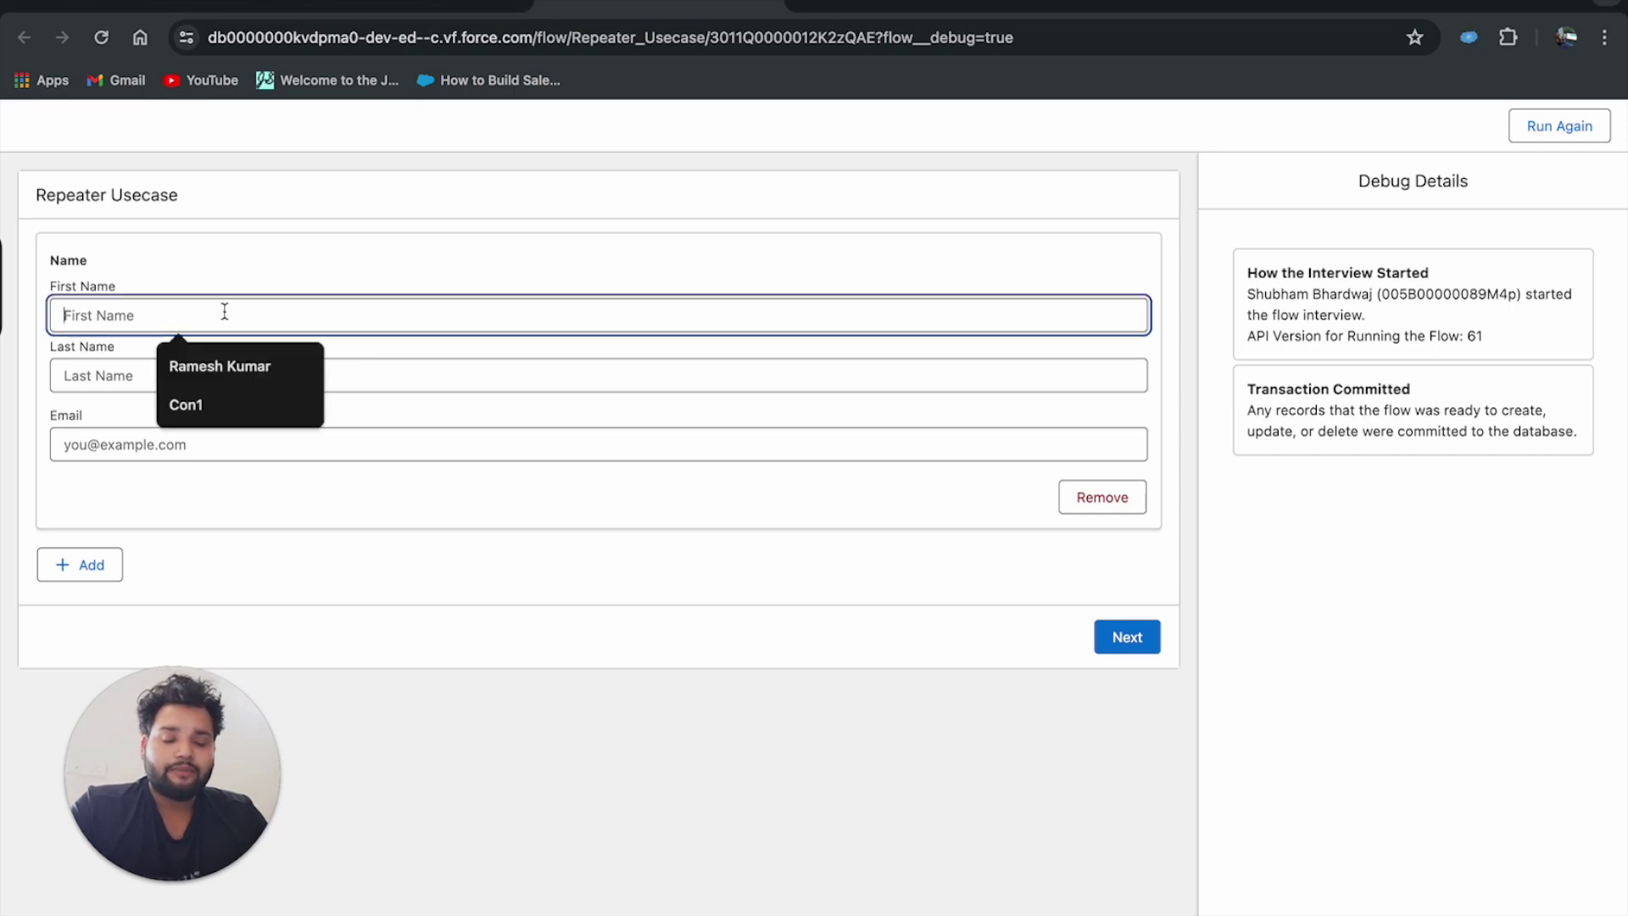
pyautogui.click(212, 365)
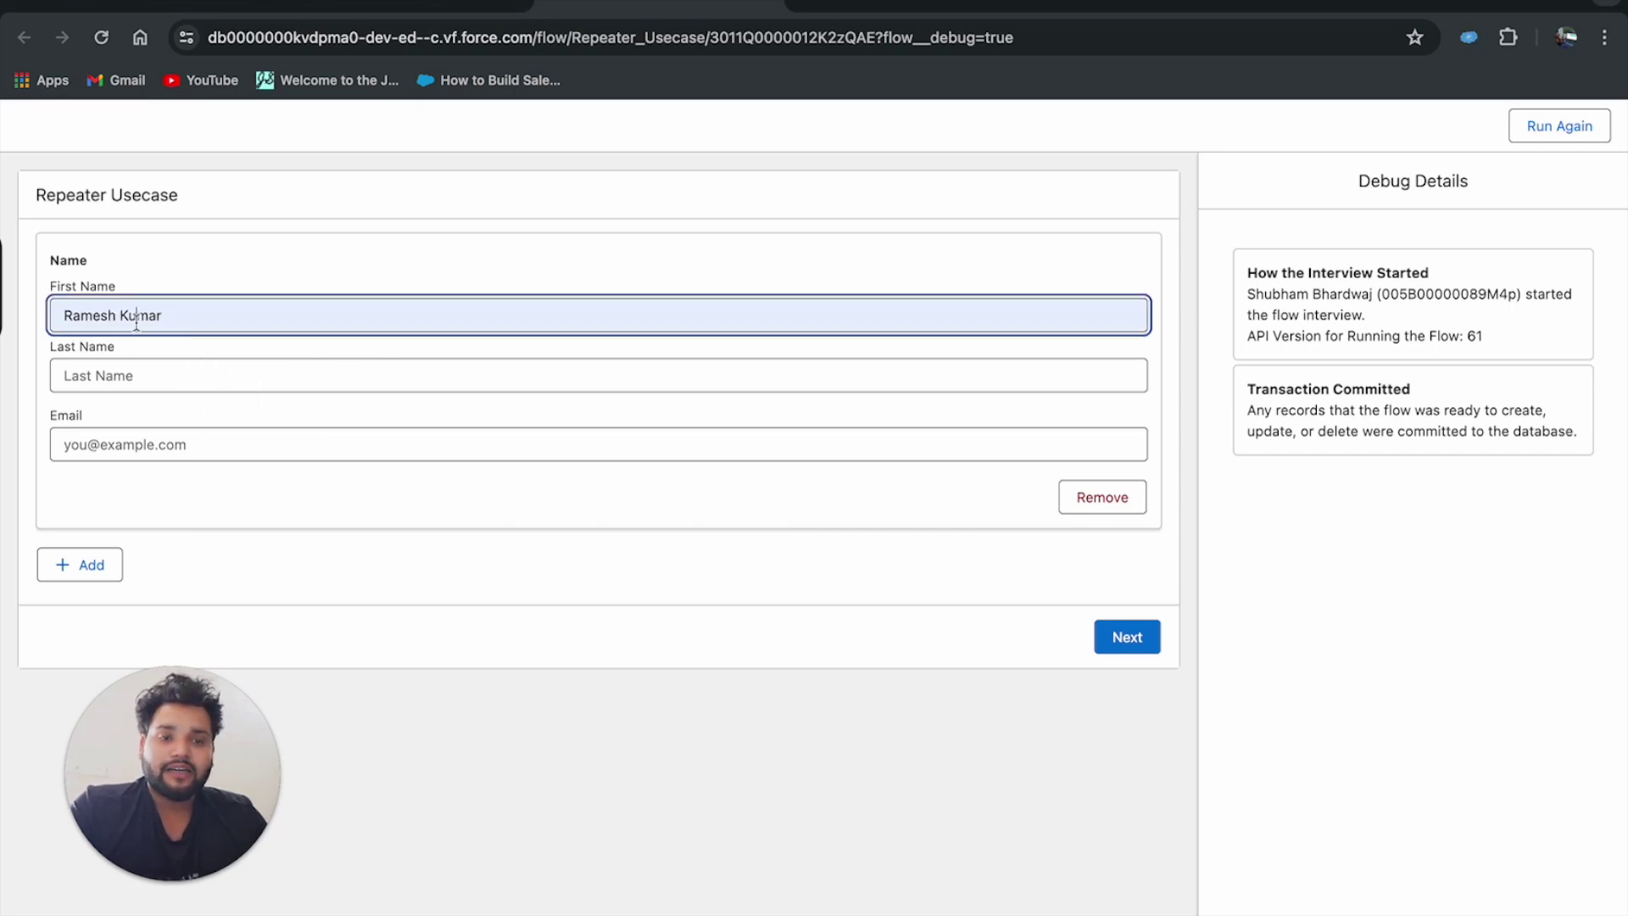
pyautogui.hotkey('ctrl', 'x')
pyautogui.click(119, 374)
pyautogui.hotkey('ctrl', 'v')
pyautogui.click(106, 442)
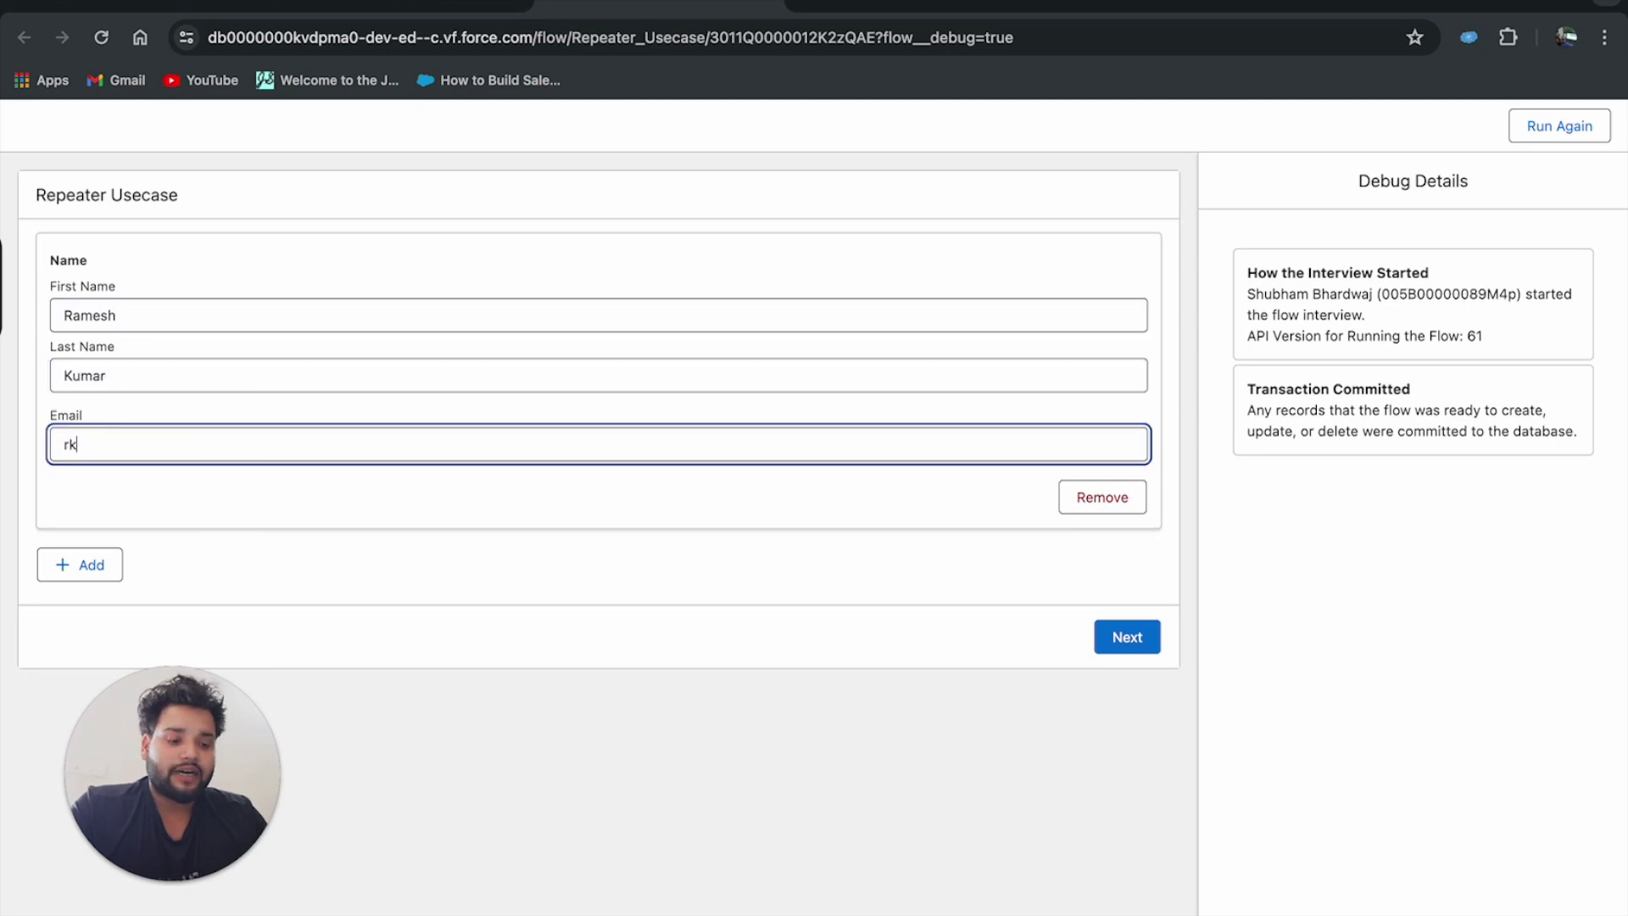
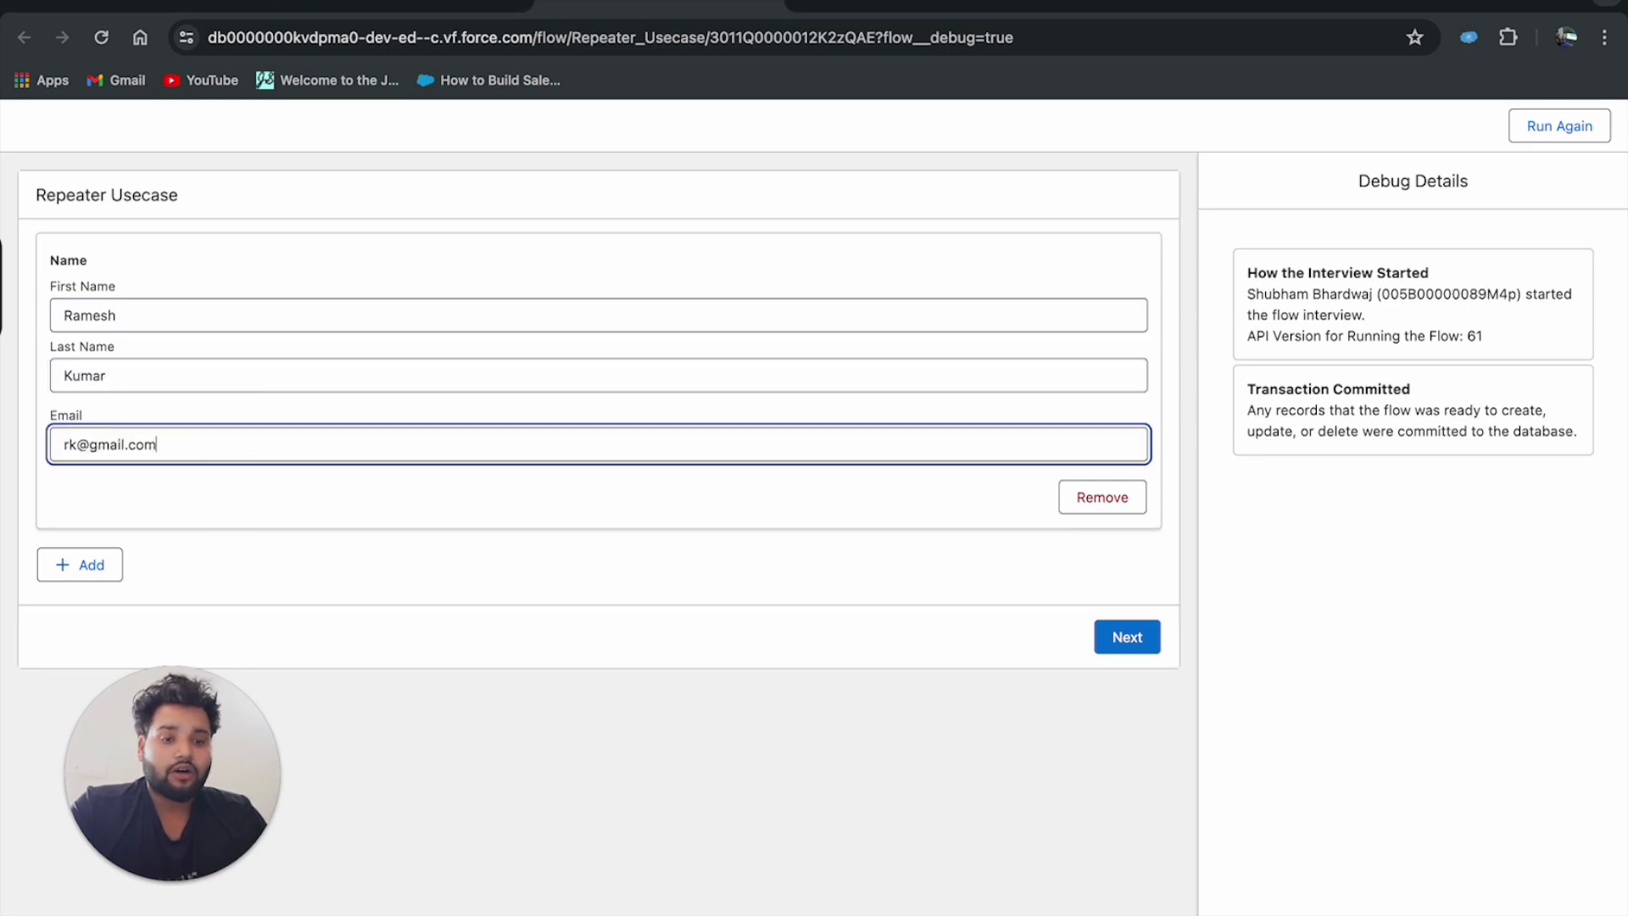
# Add a second repeater entry and fill in the second contact's first name, last name and e-mail.
pyautogui.click(79, 564)
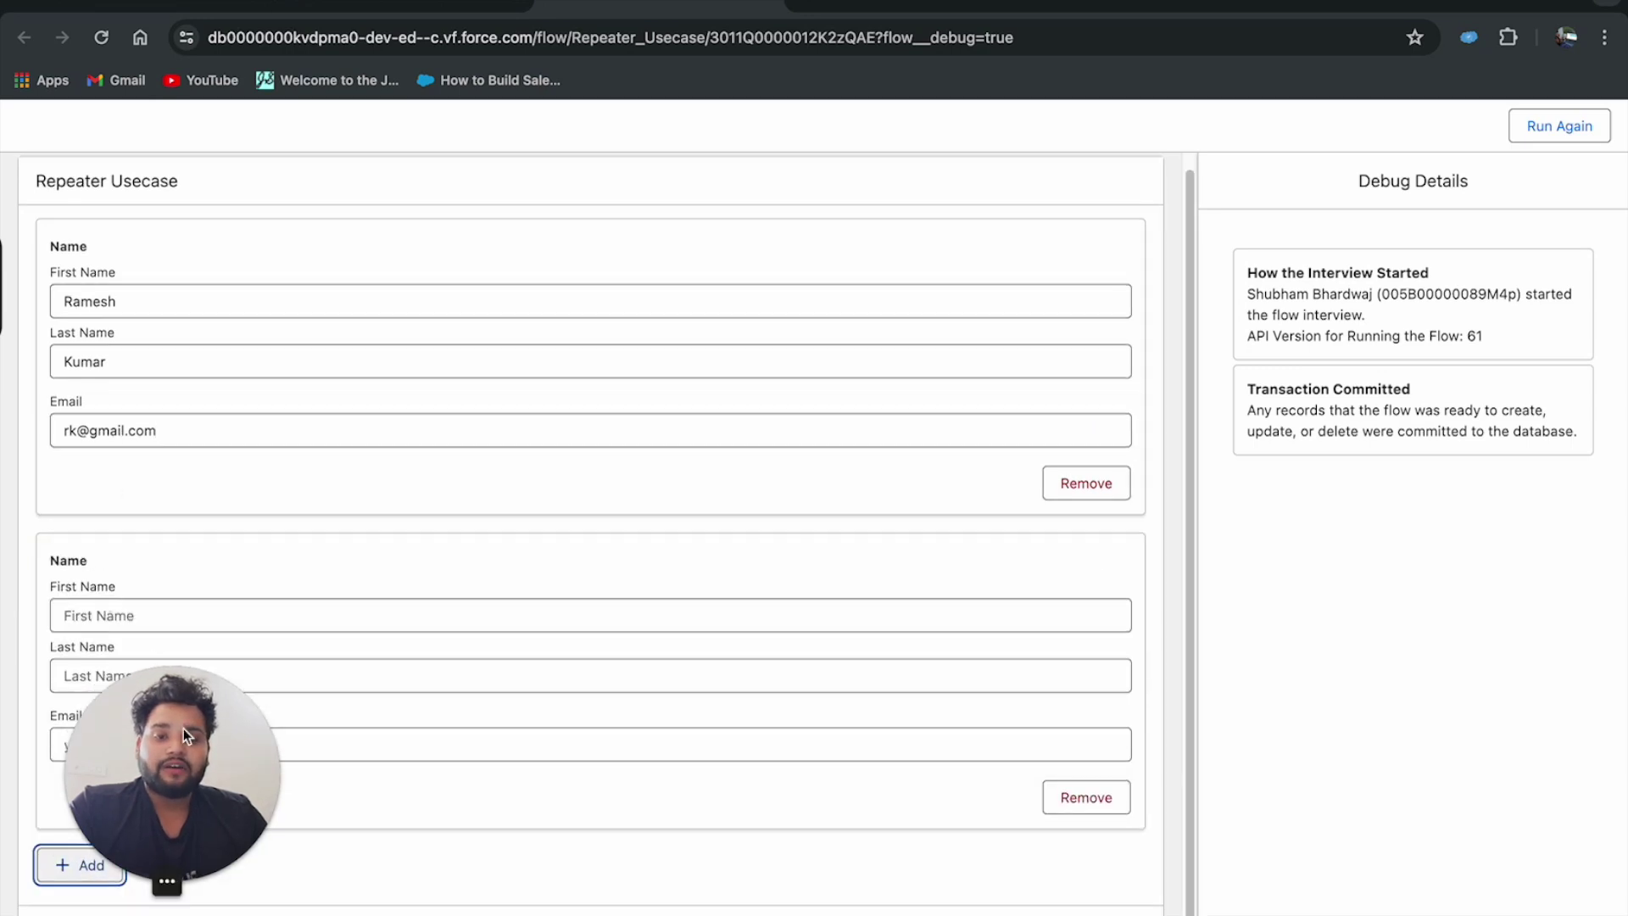
pyautogui.moveTo(183, 729); pyautogui.dragTo(1431, 752)
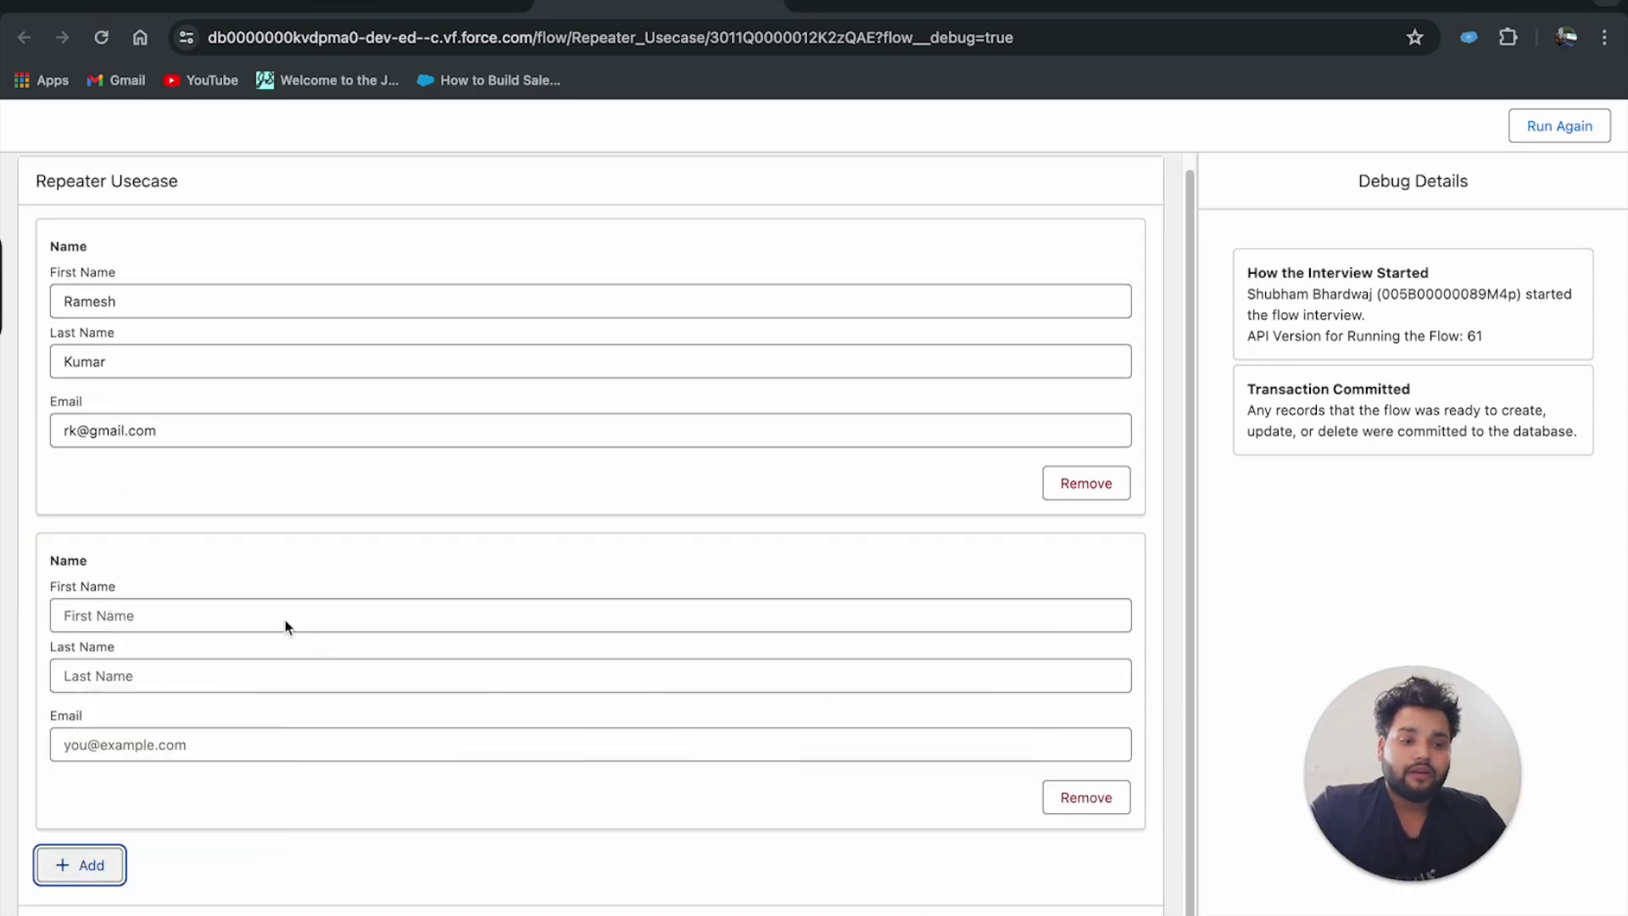
pyautogui.click(252, 619)
pyautogui.write('pari')
pyautogui.press('BackSpace')
pyautogui.press('BackSpace')
pyautogui.press('BackSpace')
pyautogui.press('BackSpace')
pyautogui.write('Pr')
pyautogui.press('BackSpace')
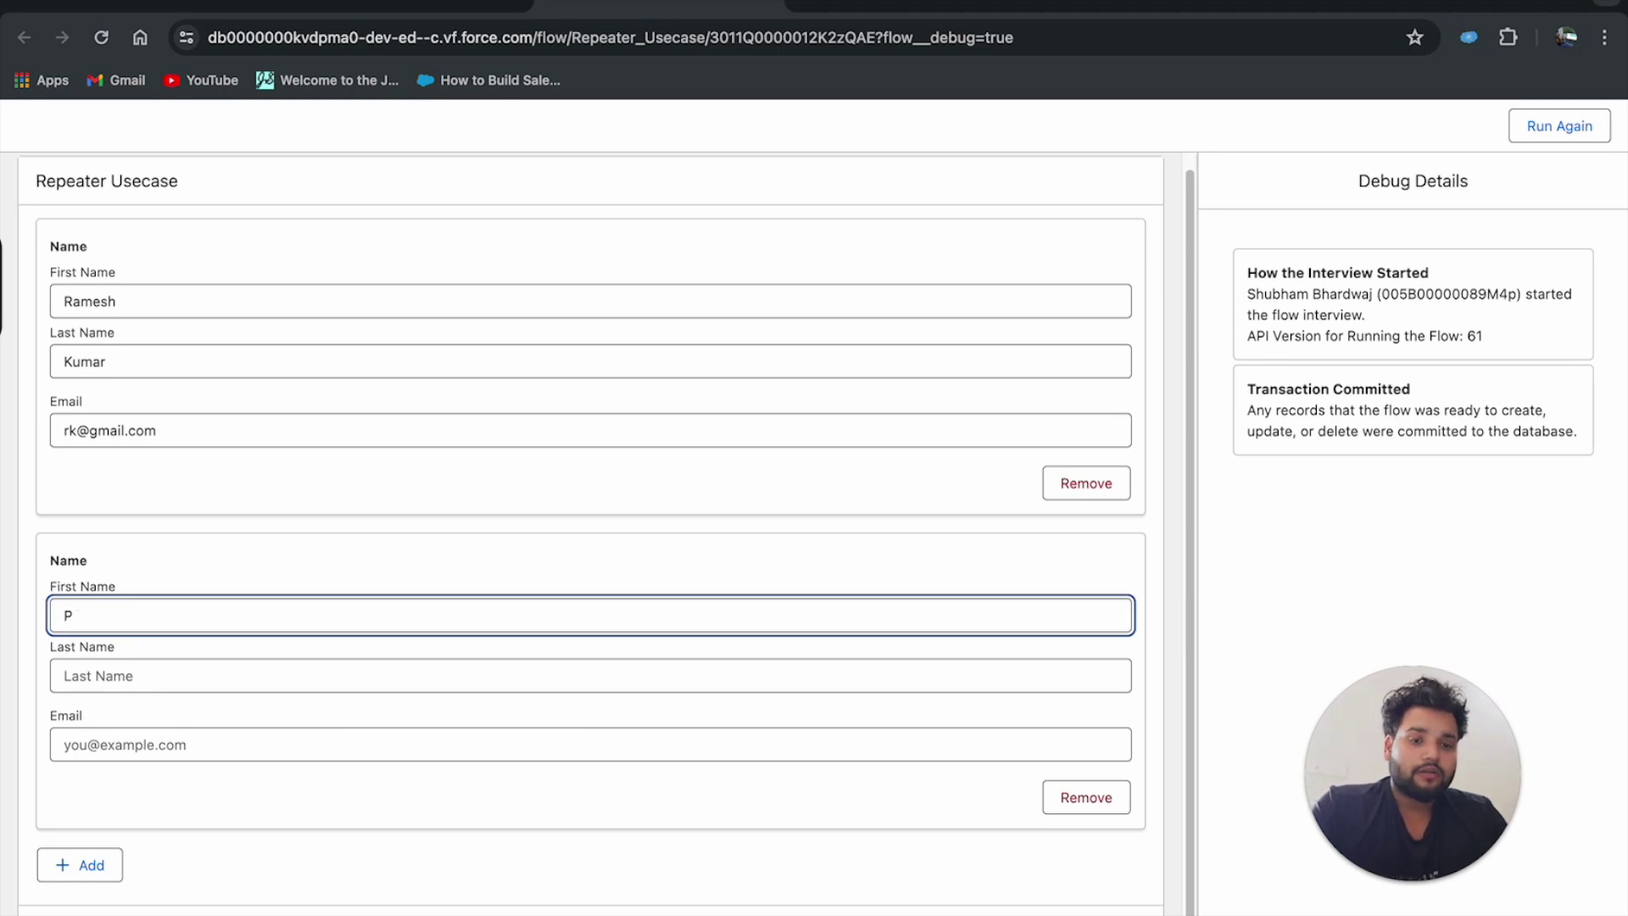
pyautogui.write('eter')
pyautogui.click(225, 669)
pyautogui.write('Parker')
pyautogui.click(196, 746)
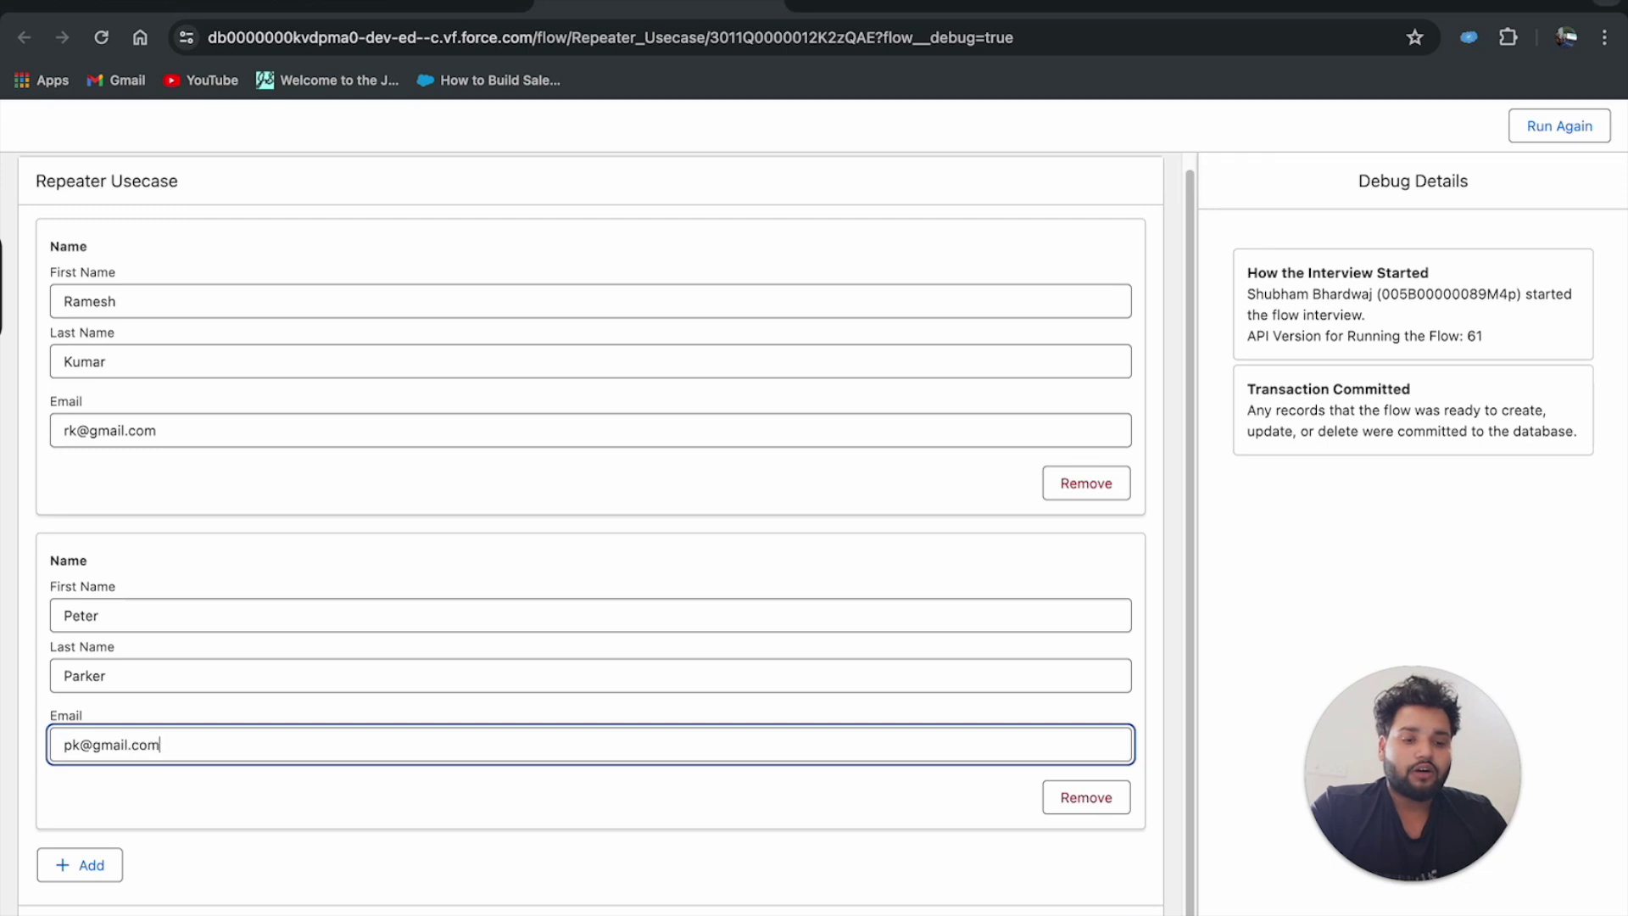
pyautogui.click(263, 797)
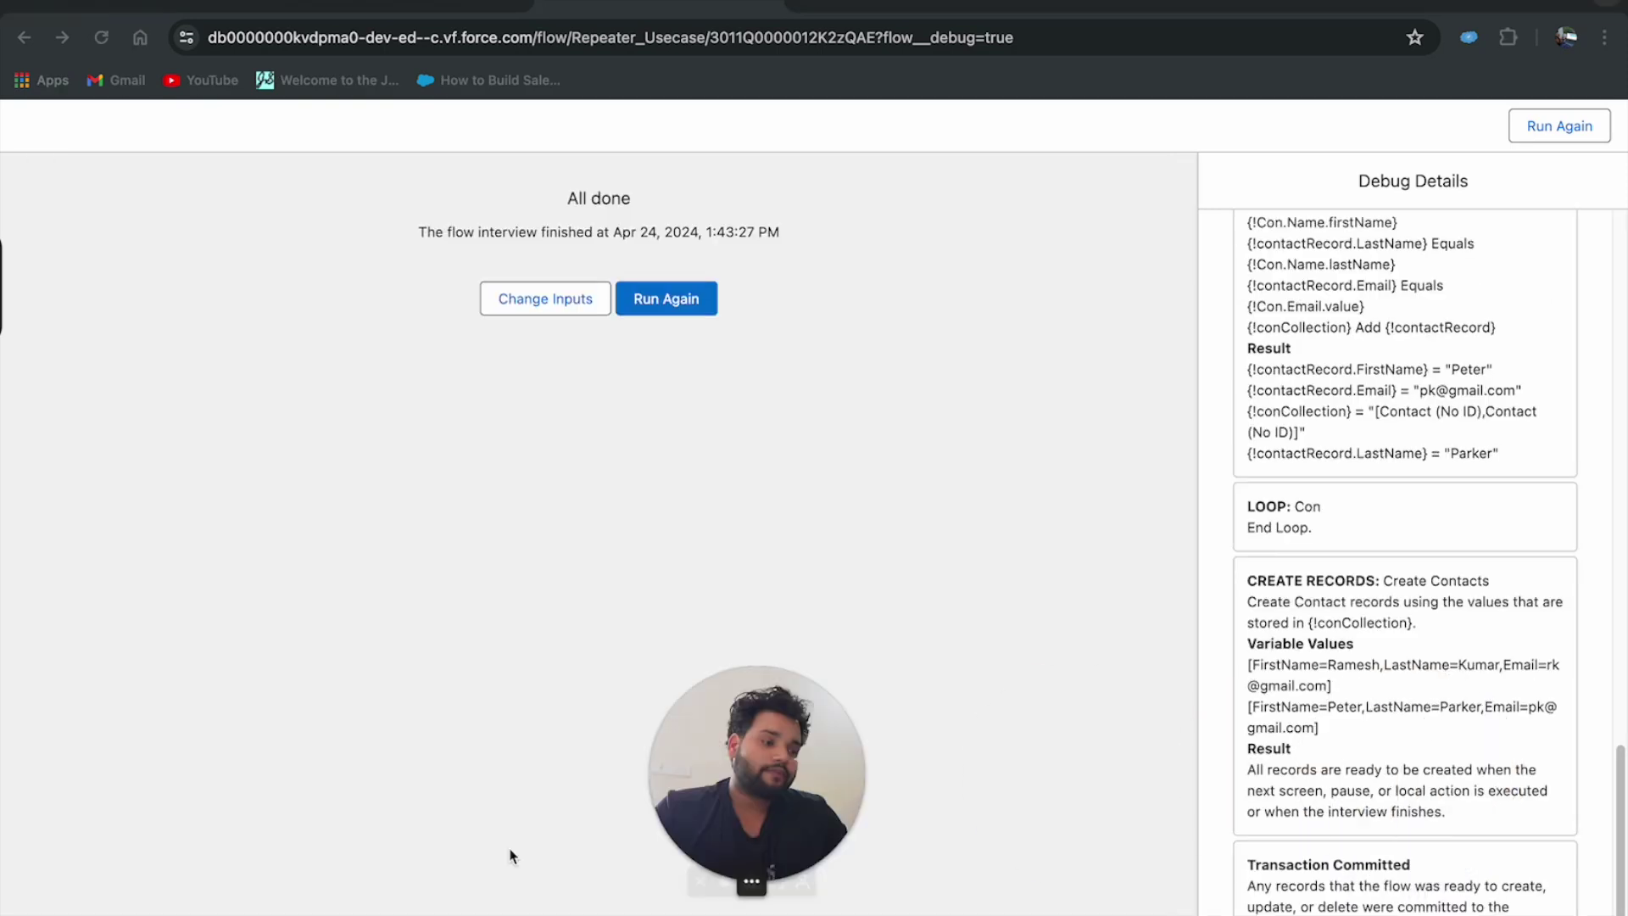
# Review the finished run's Debug Details panel, then choose Run Again.
pyautogui.moveTo(1017, 805); pyautogui.dragTo(135, 805)
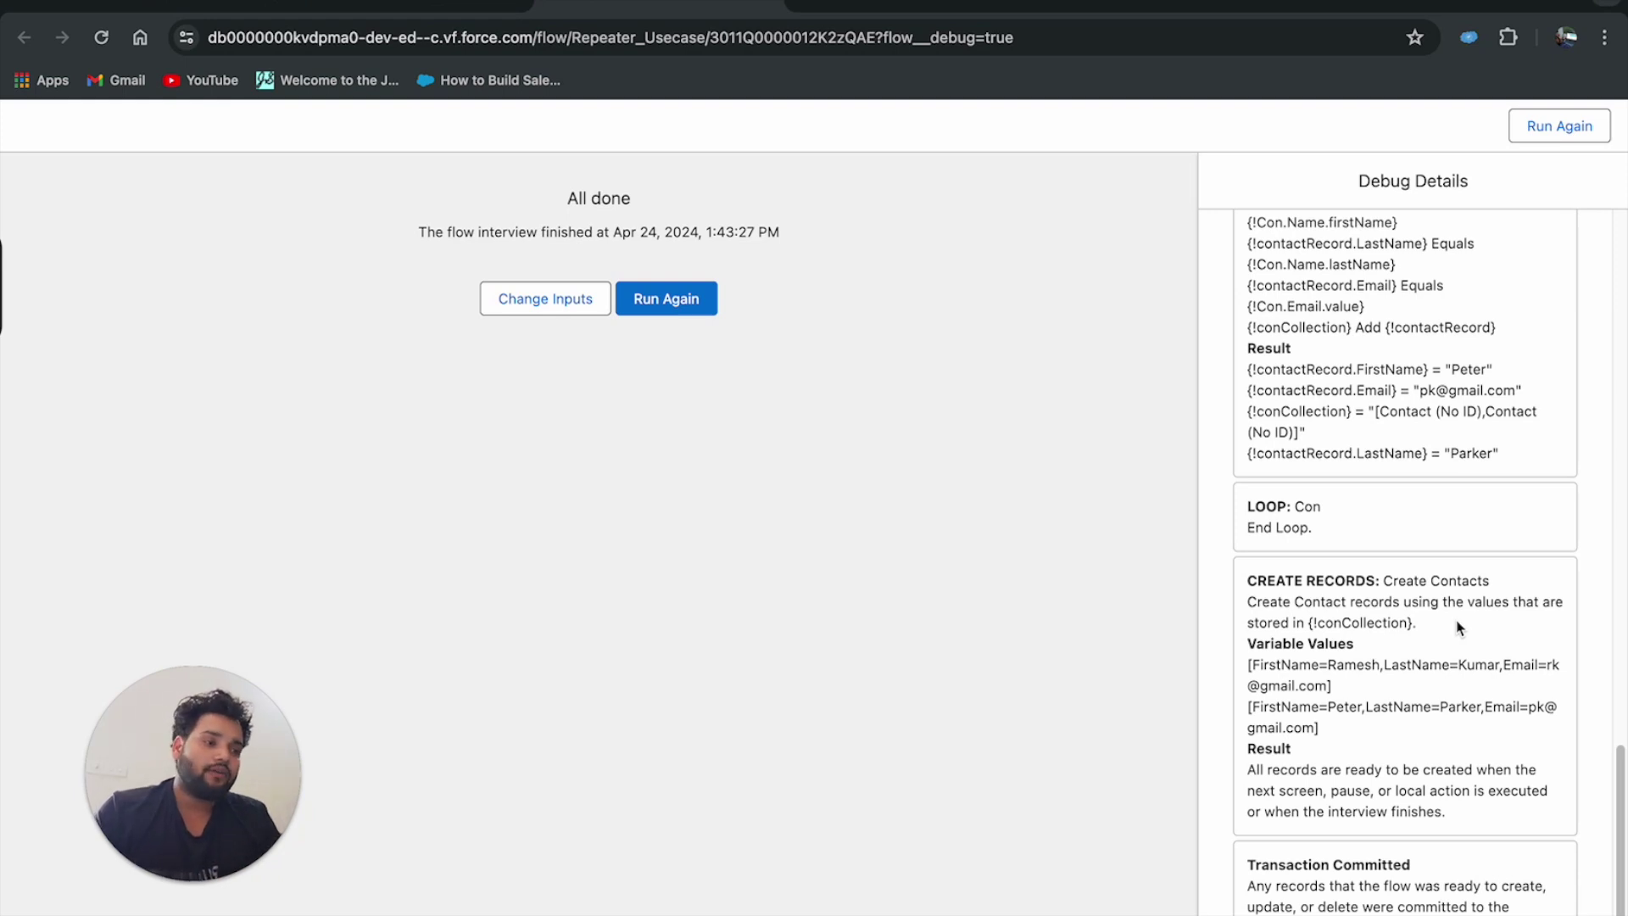
pyautogui.click(545, 298)
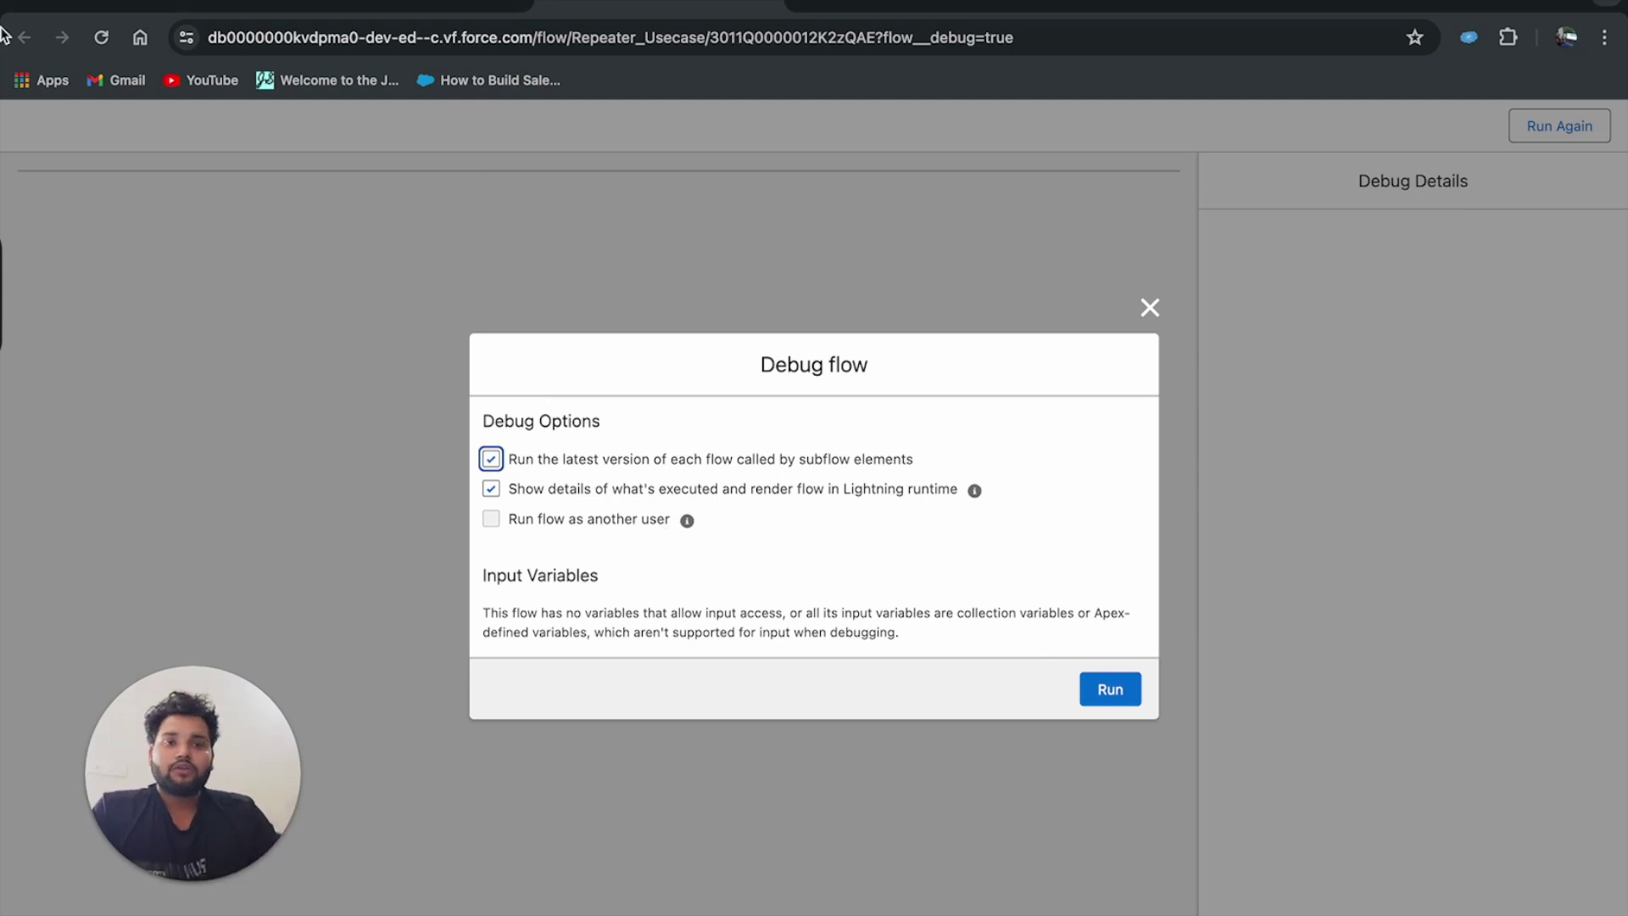
# Open Contacts via the App Launcher and select the New This Week list view, showing both new contacts.
pyautogui.click(97, 8)
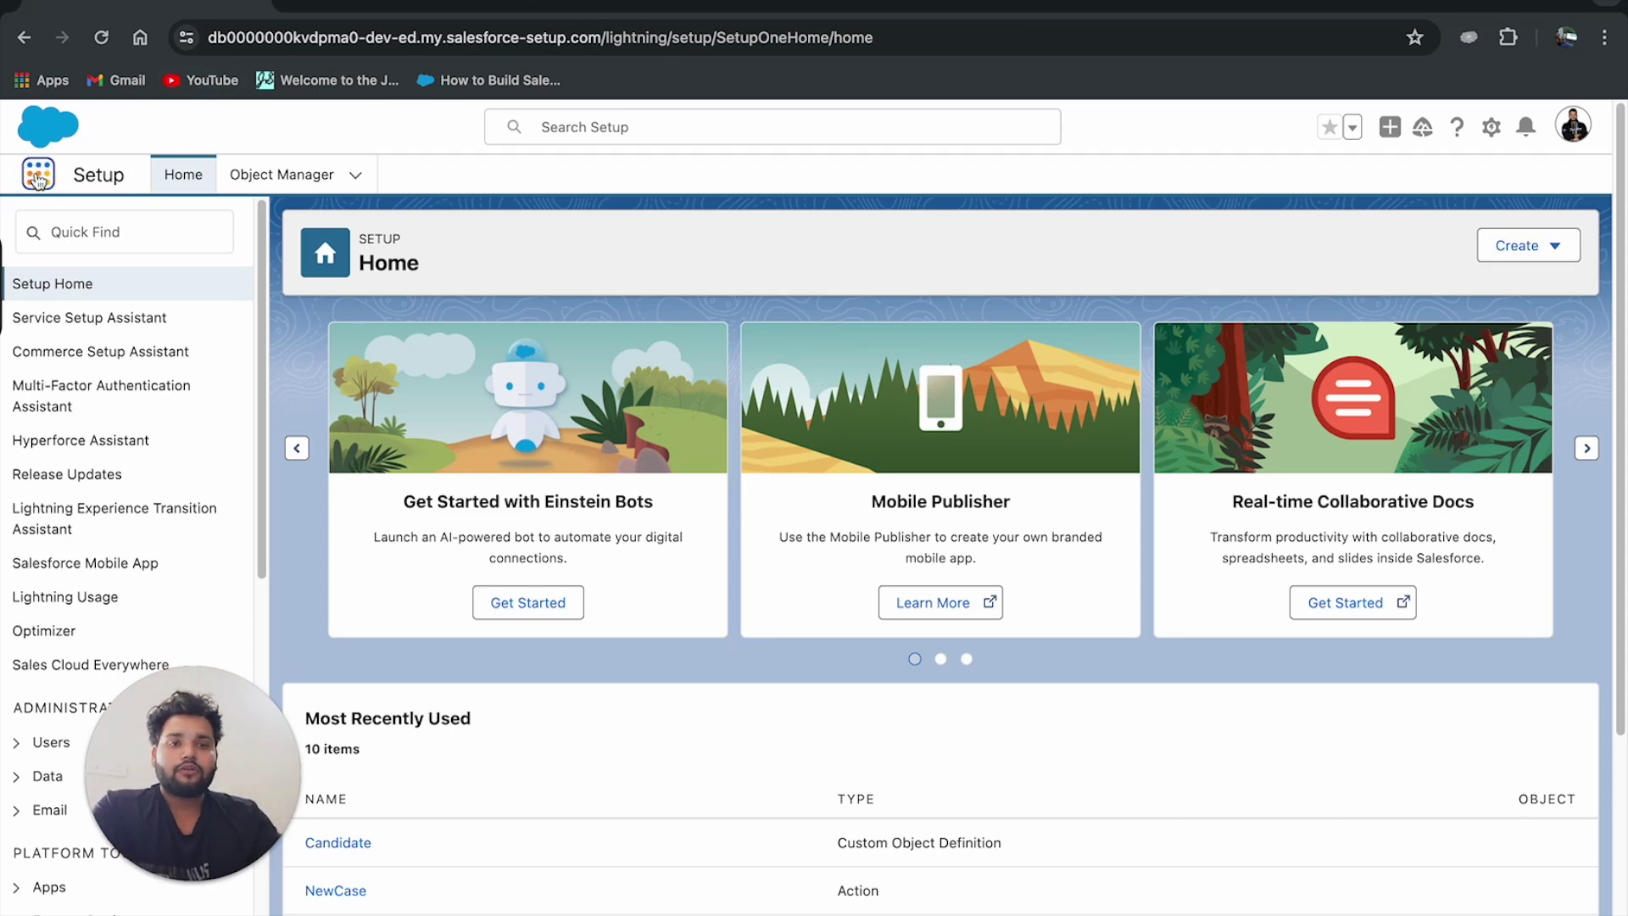
pyautogui.click(37, 176)
pyautogui.write('contact')
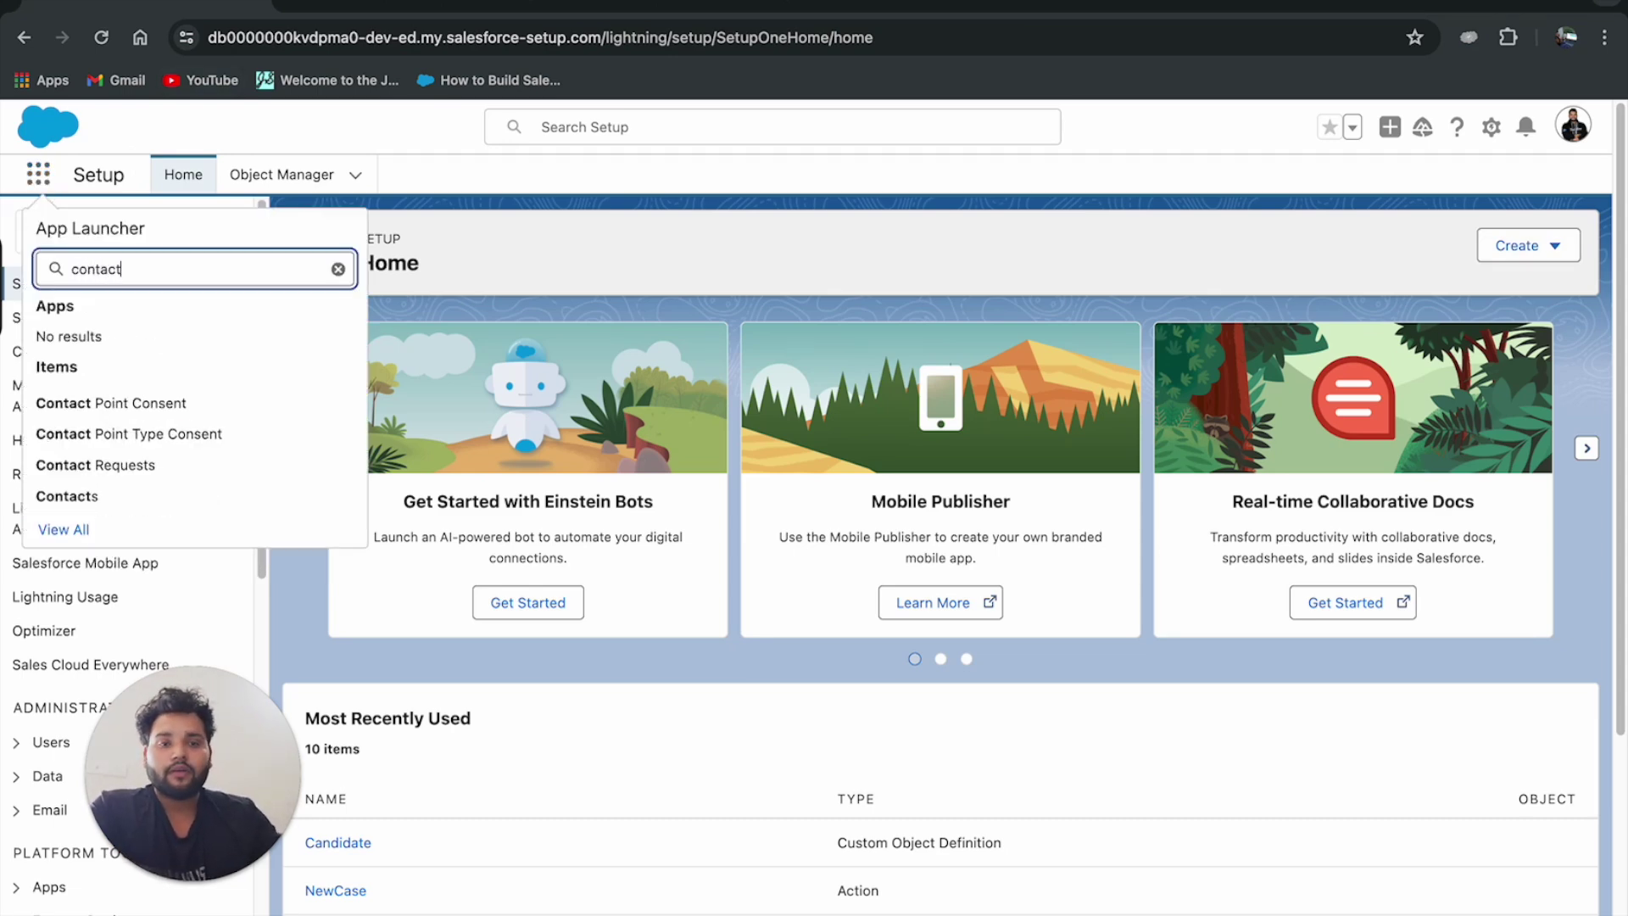
pyautogui.click(89, 499)
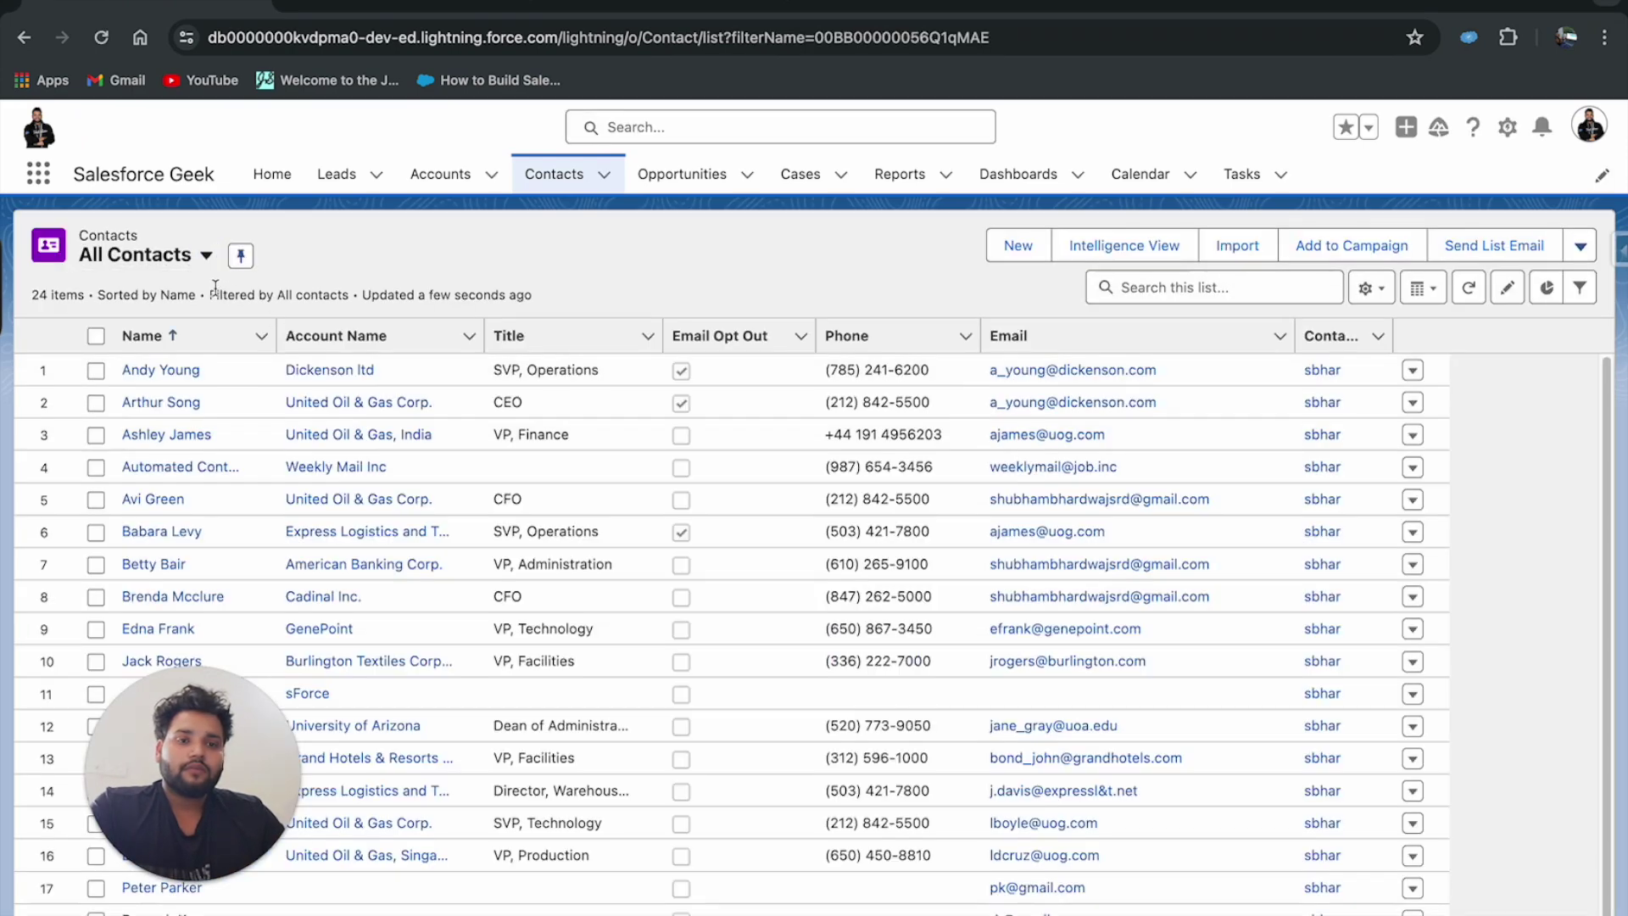
pyautogui.click(205, 254)
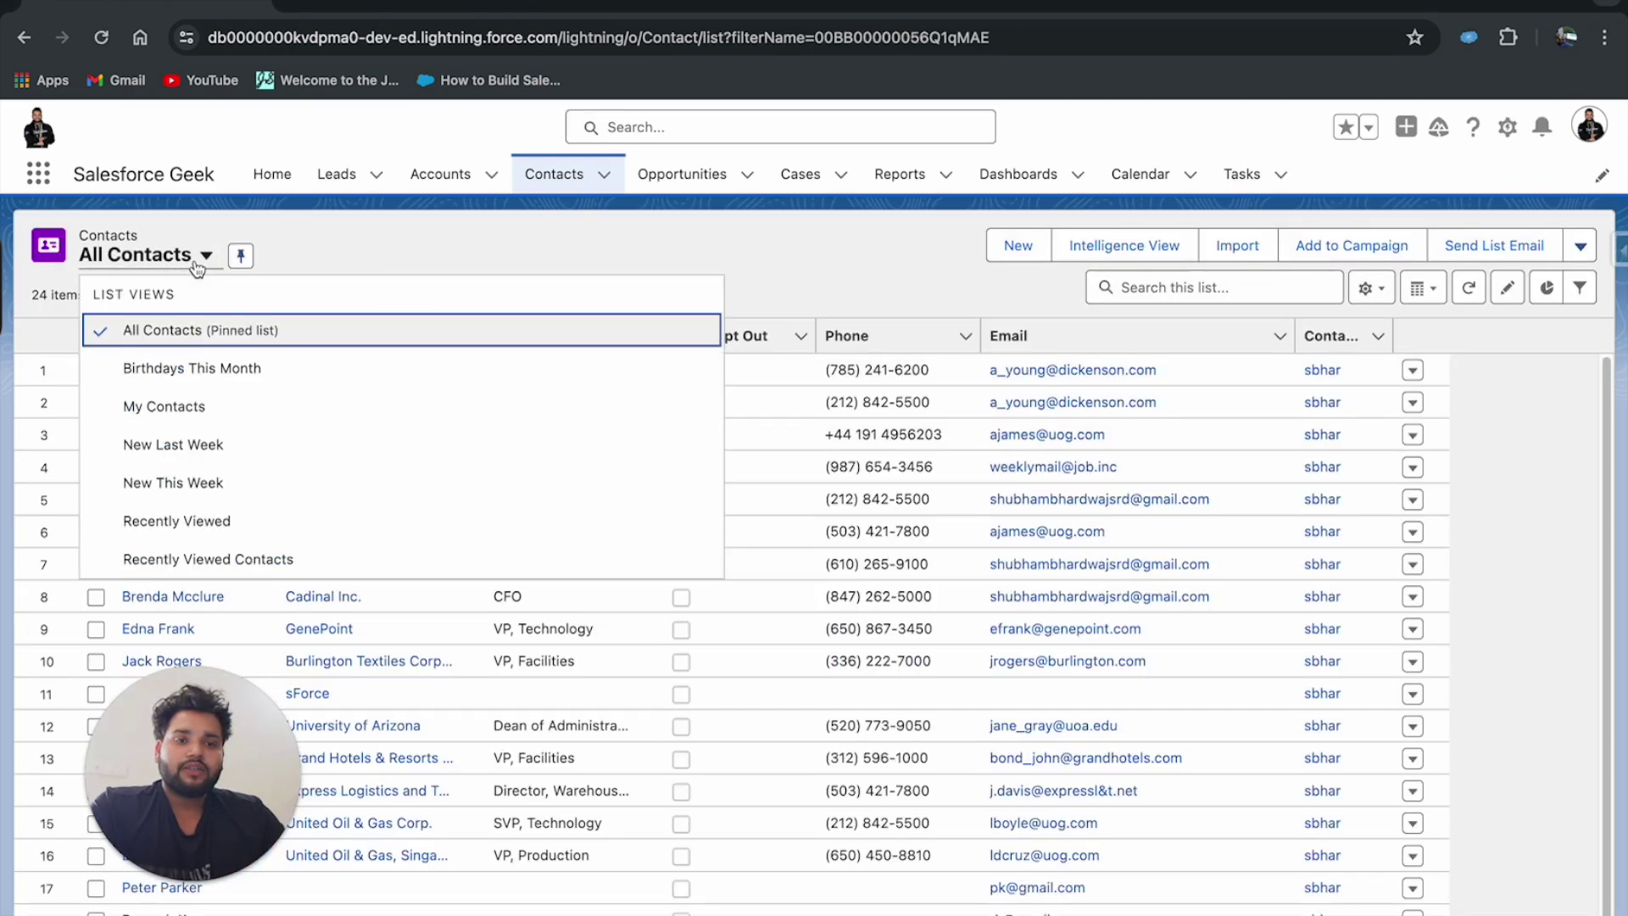
pyautogui.click(170, 485)
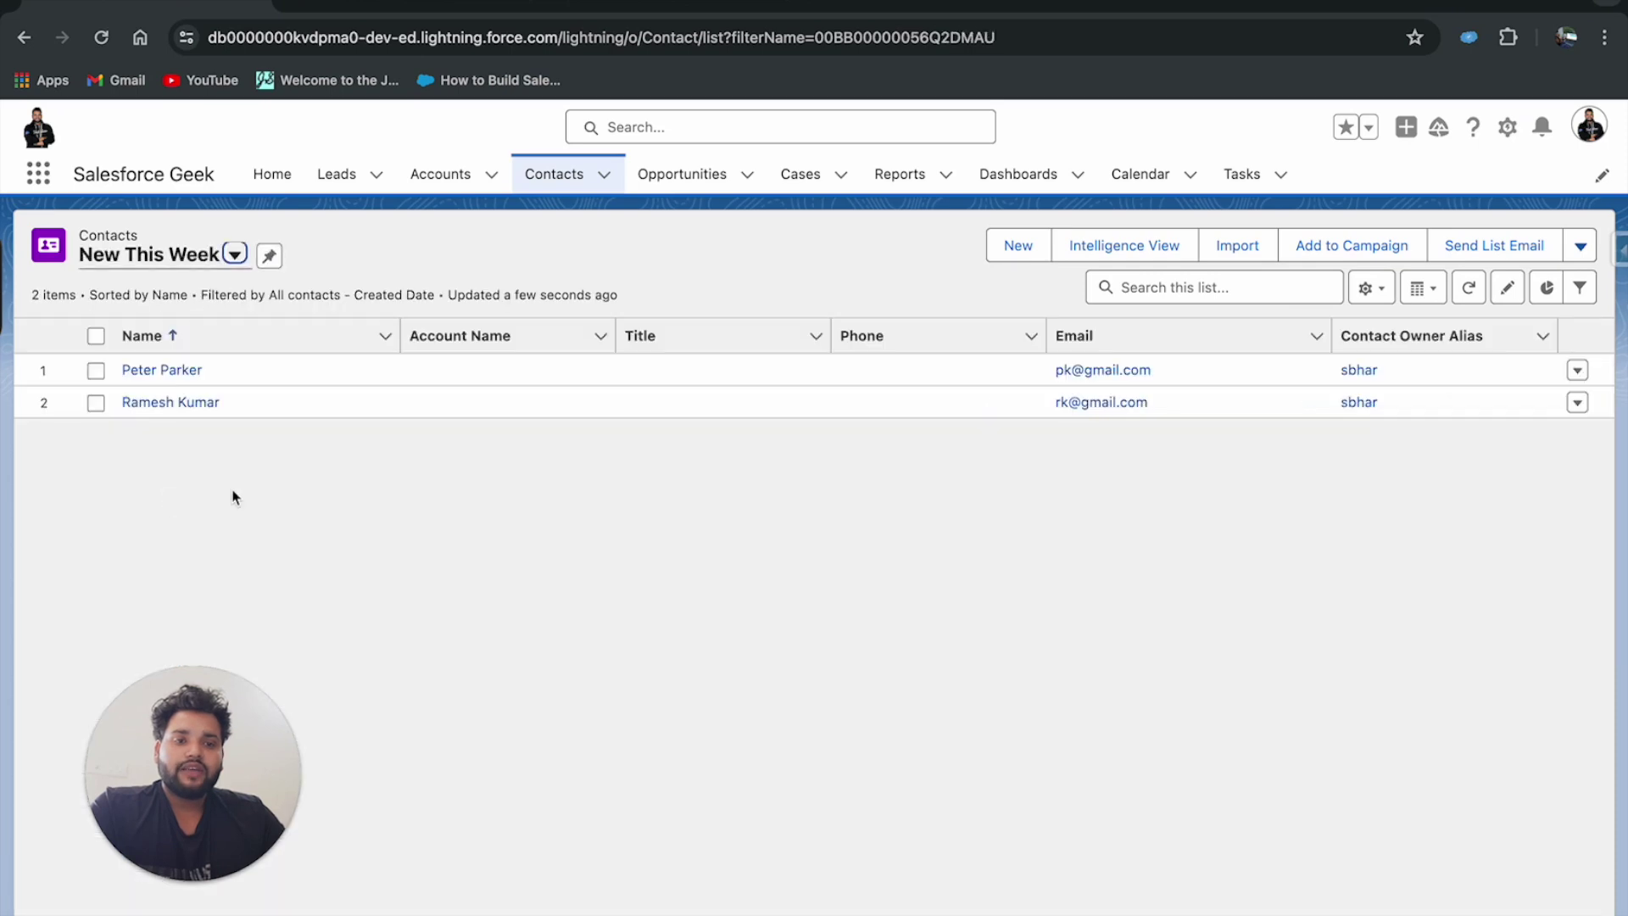